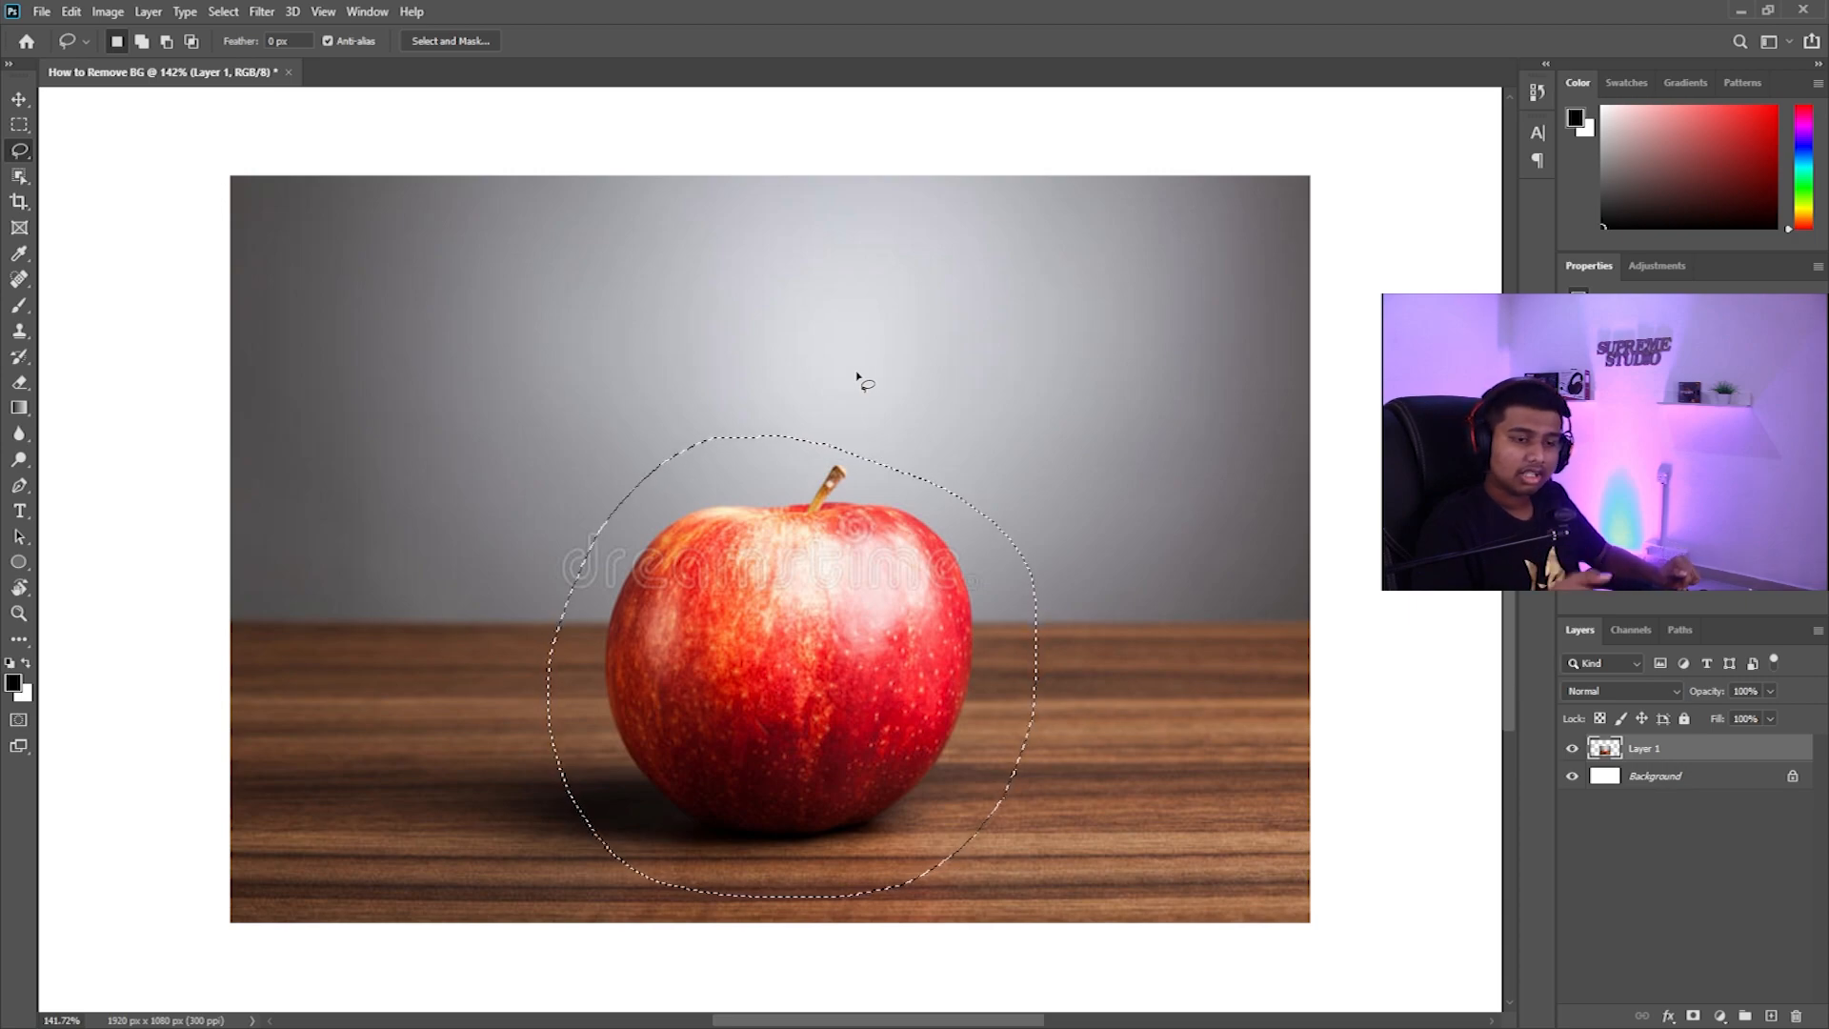
Try masking Layer 1 with the loose lasso selection around the apple, undo the mask and clear the selection
left_click(1695, 1017)
scroll(1058, 724, "down", 3)
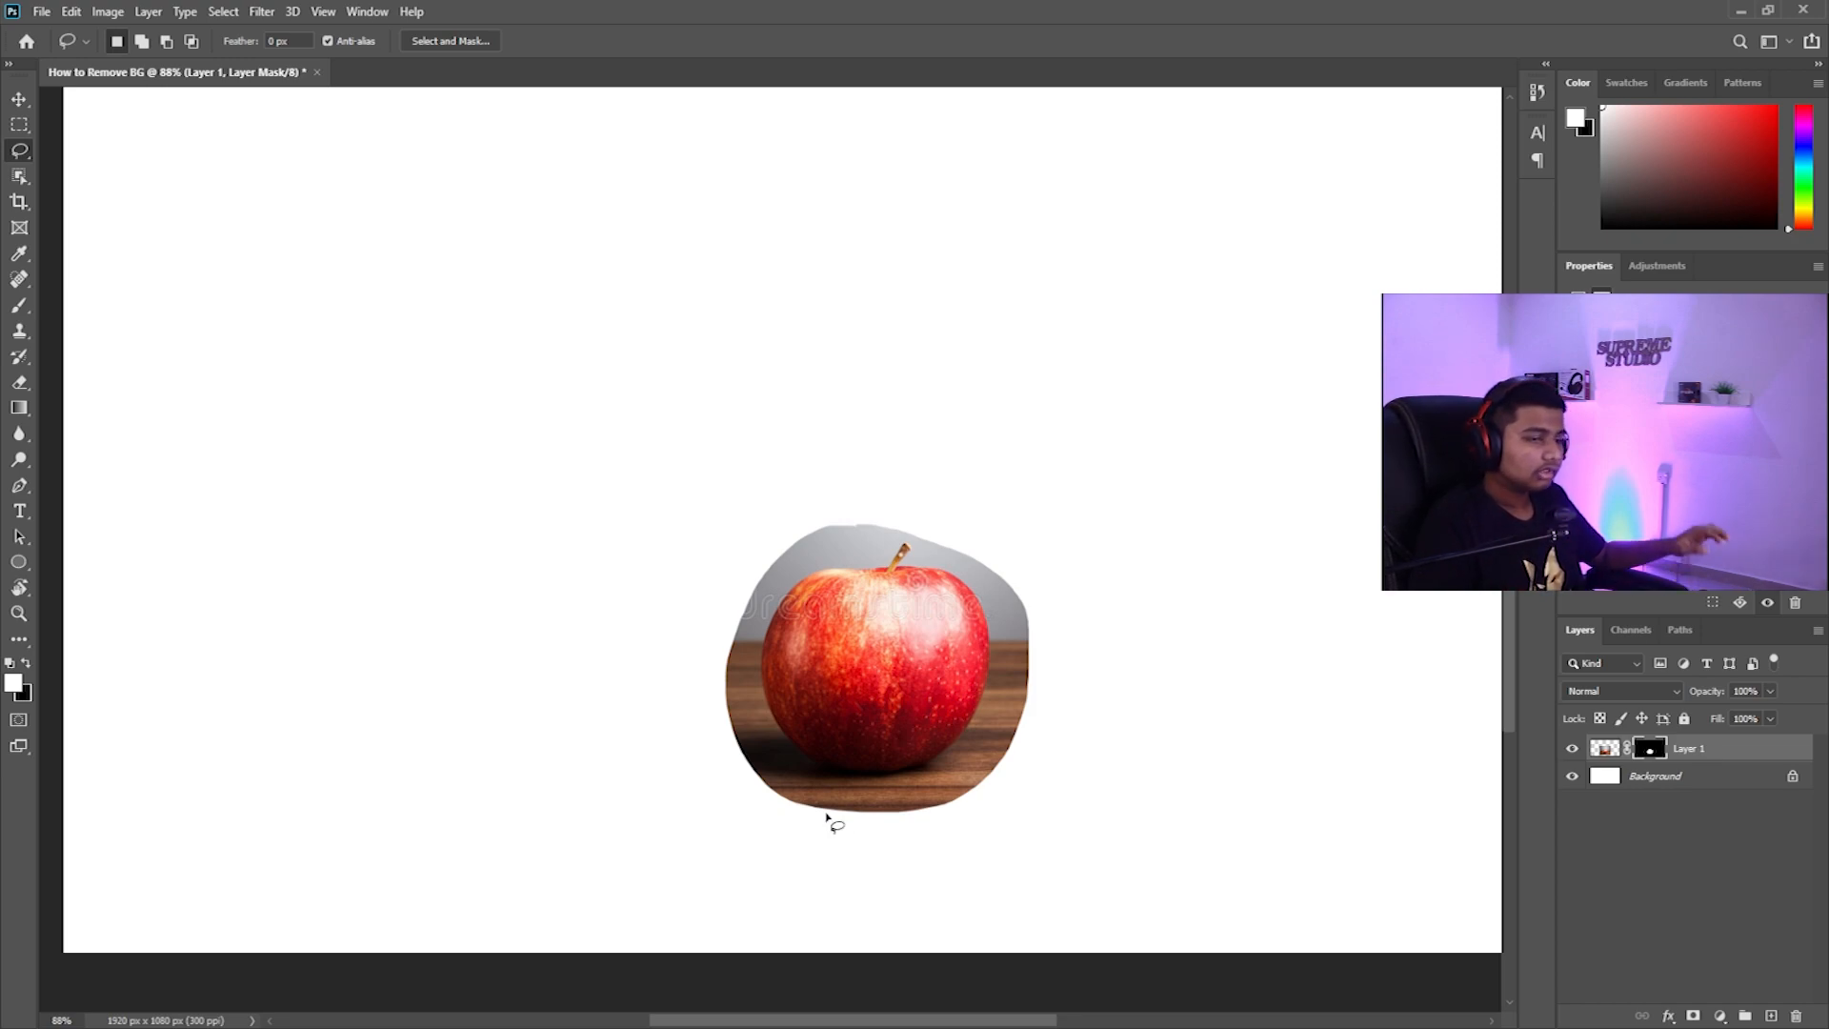
key("ctrl+z")
key("ctrl+d")
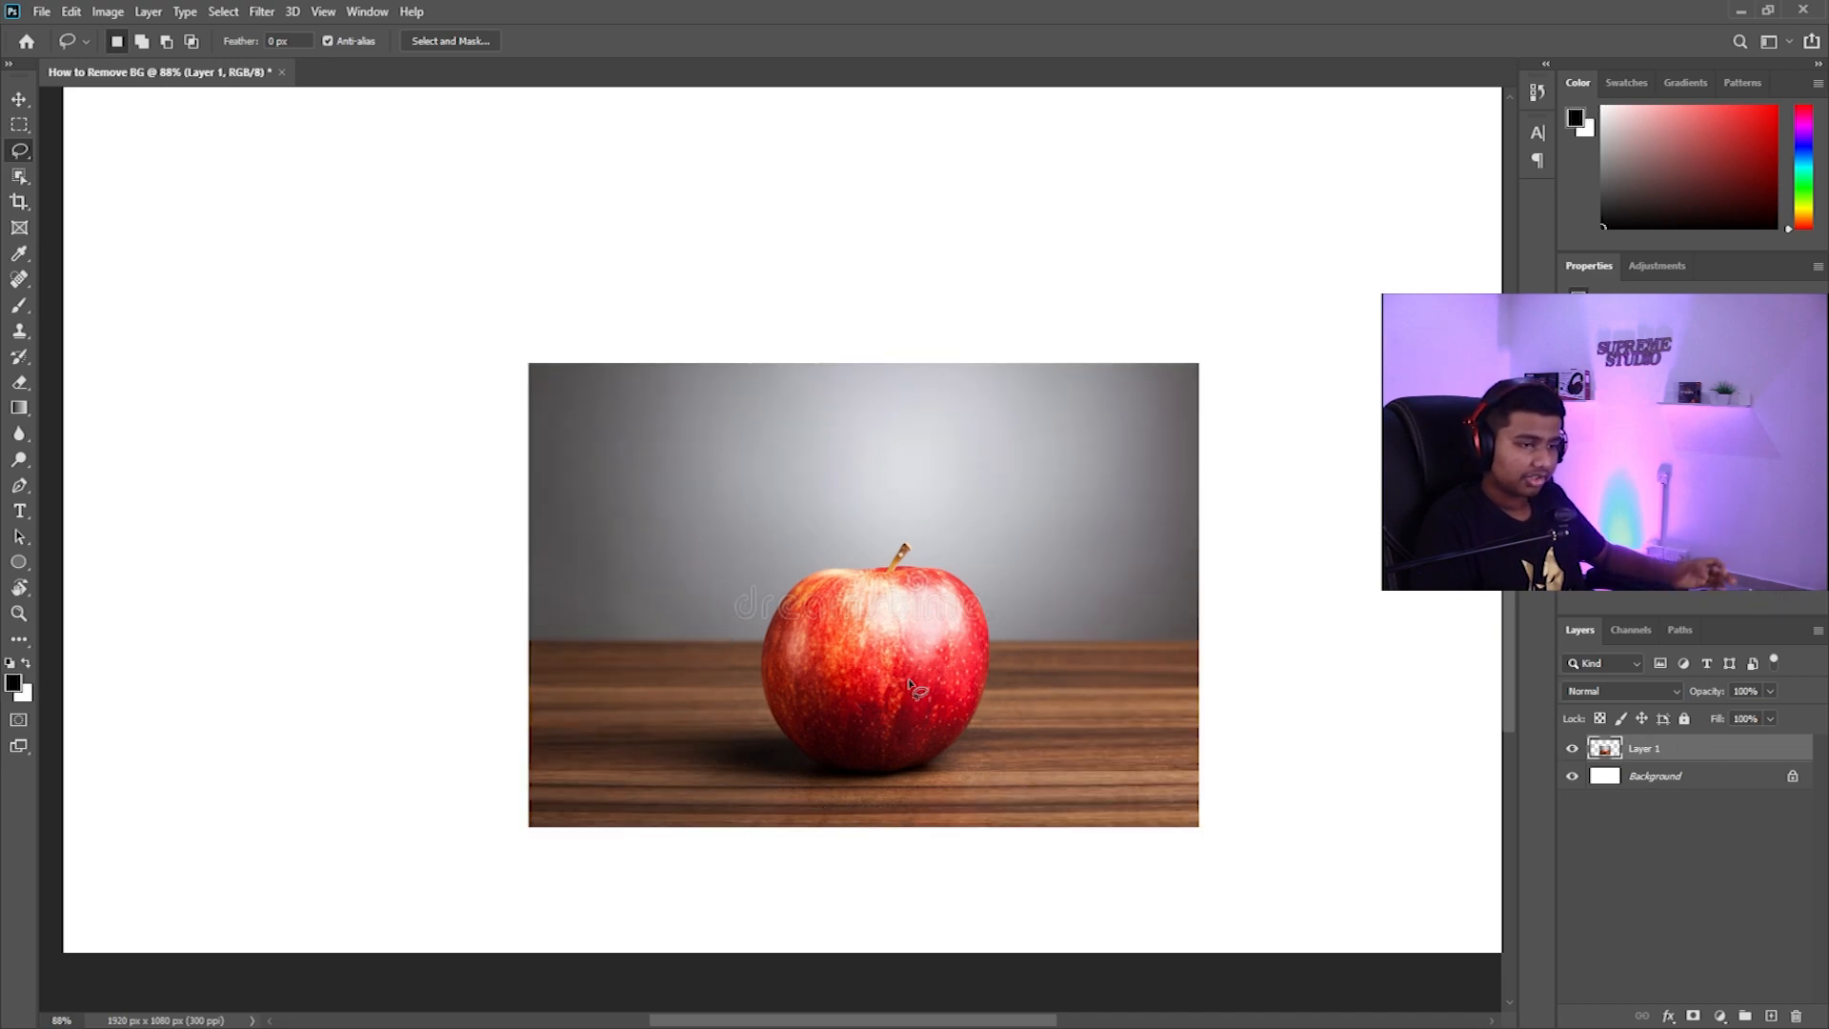
Try to cut out the apple by masking Layer 1 with a freehand Lasso trace of its outline, and undo it
scroll(910, 684, "up", 5)
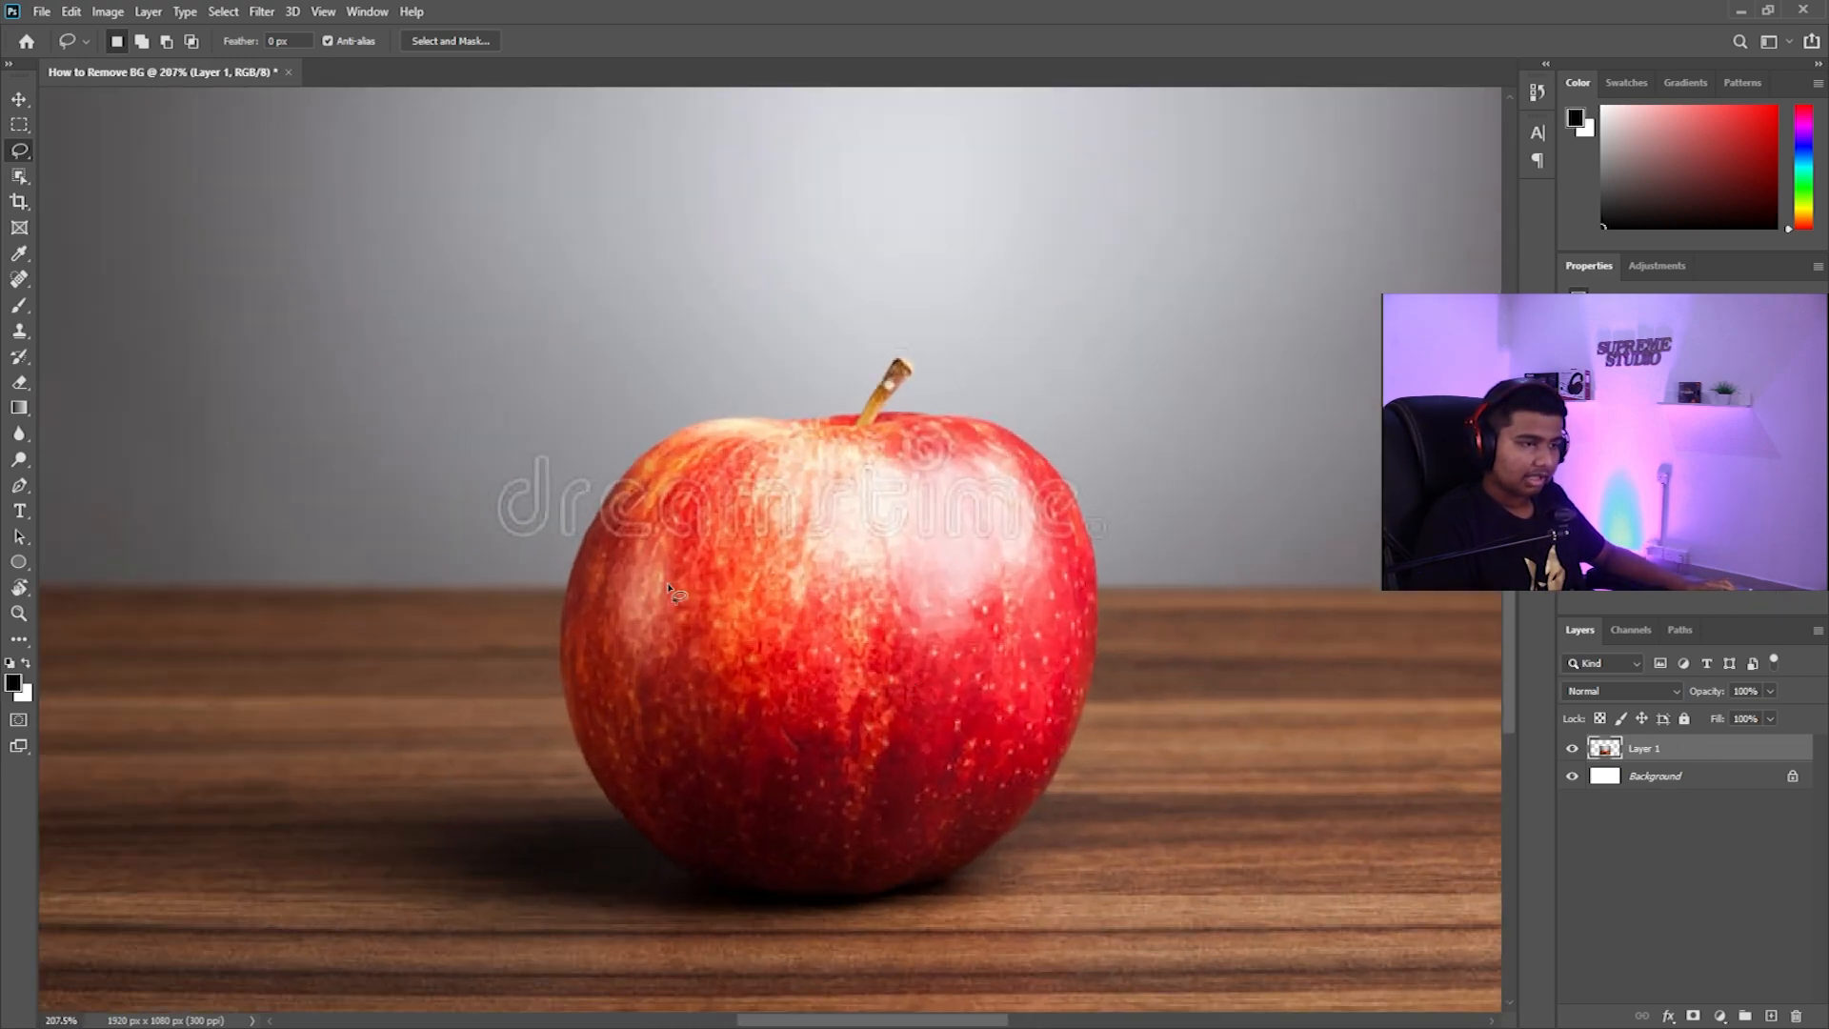
mouse_move(688, 437)
left_mouse_down()
mouse_move(602, 517)
mouse_move(567, 618)
mouse_move(565, 692)
mouse_move(646, 863)
mouse_move(692, 903)
mouse_move(850, 907)
mouse_move(970, 873)
mouse_move(1078, 738)
mouse_move(1096, 578)
mouse_move(1074, 503)
mouse_move(998, 421)
mouse_move(679, 431)
left_mouse_up()
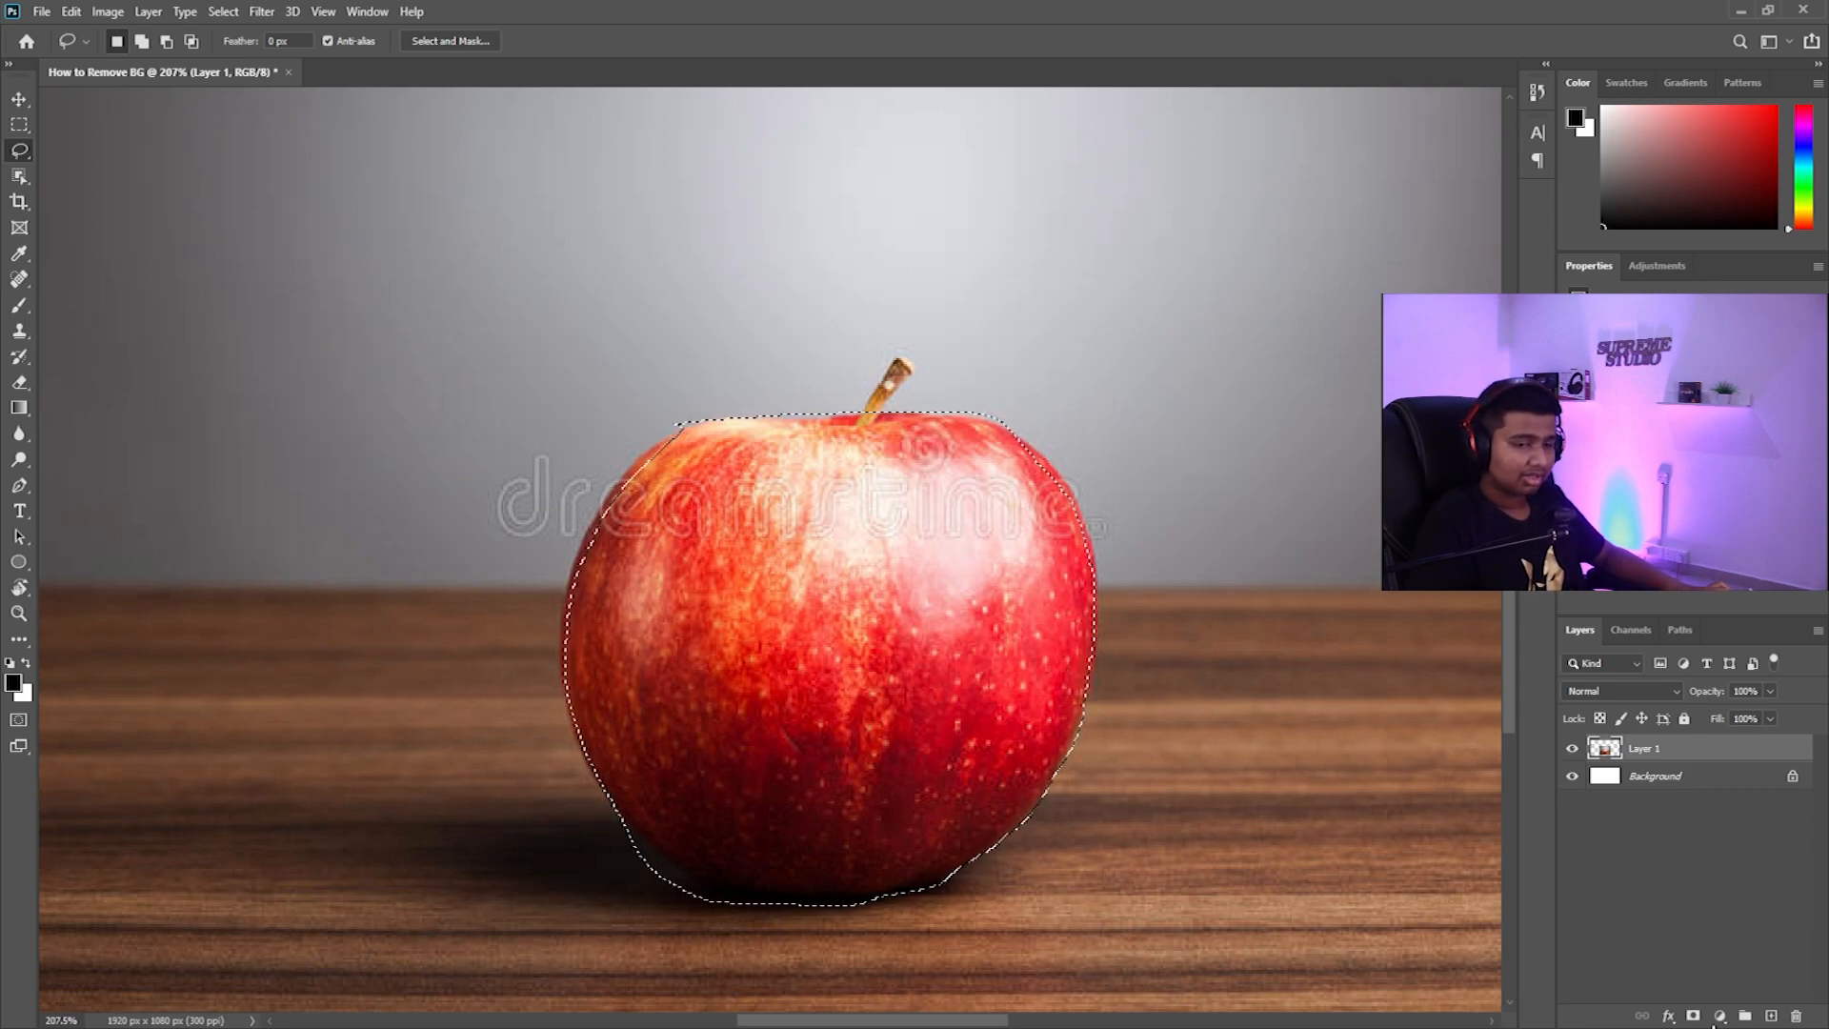
left_click(1695, 1018)
scroll(748, 606, "down", 2)
scroll(748, 606, "up", 3)
scroll(742, 602, "down", 3)
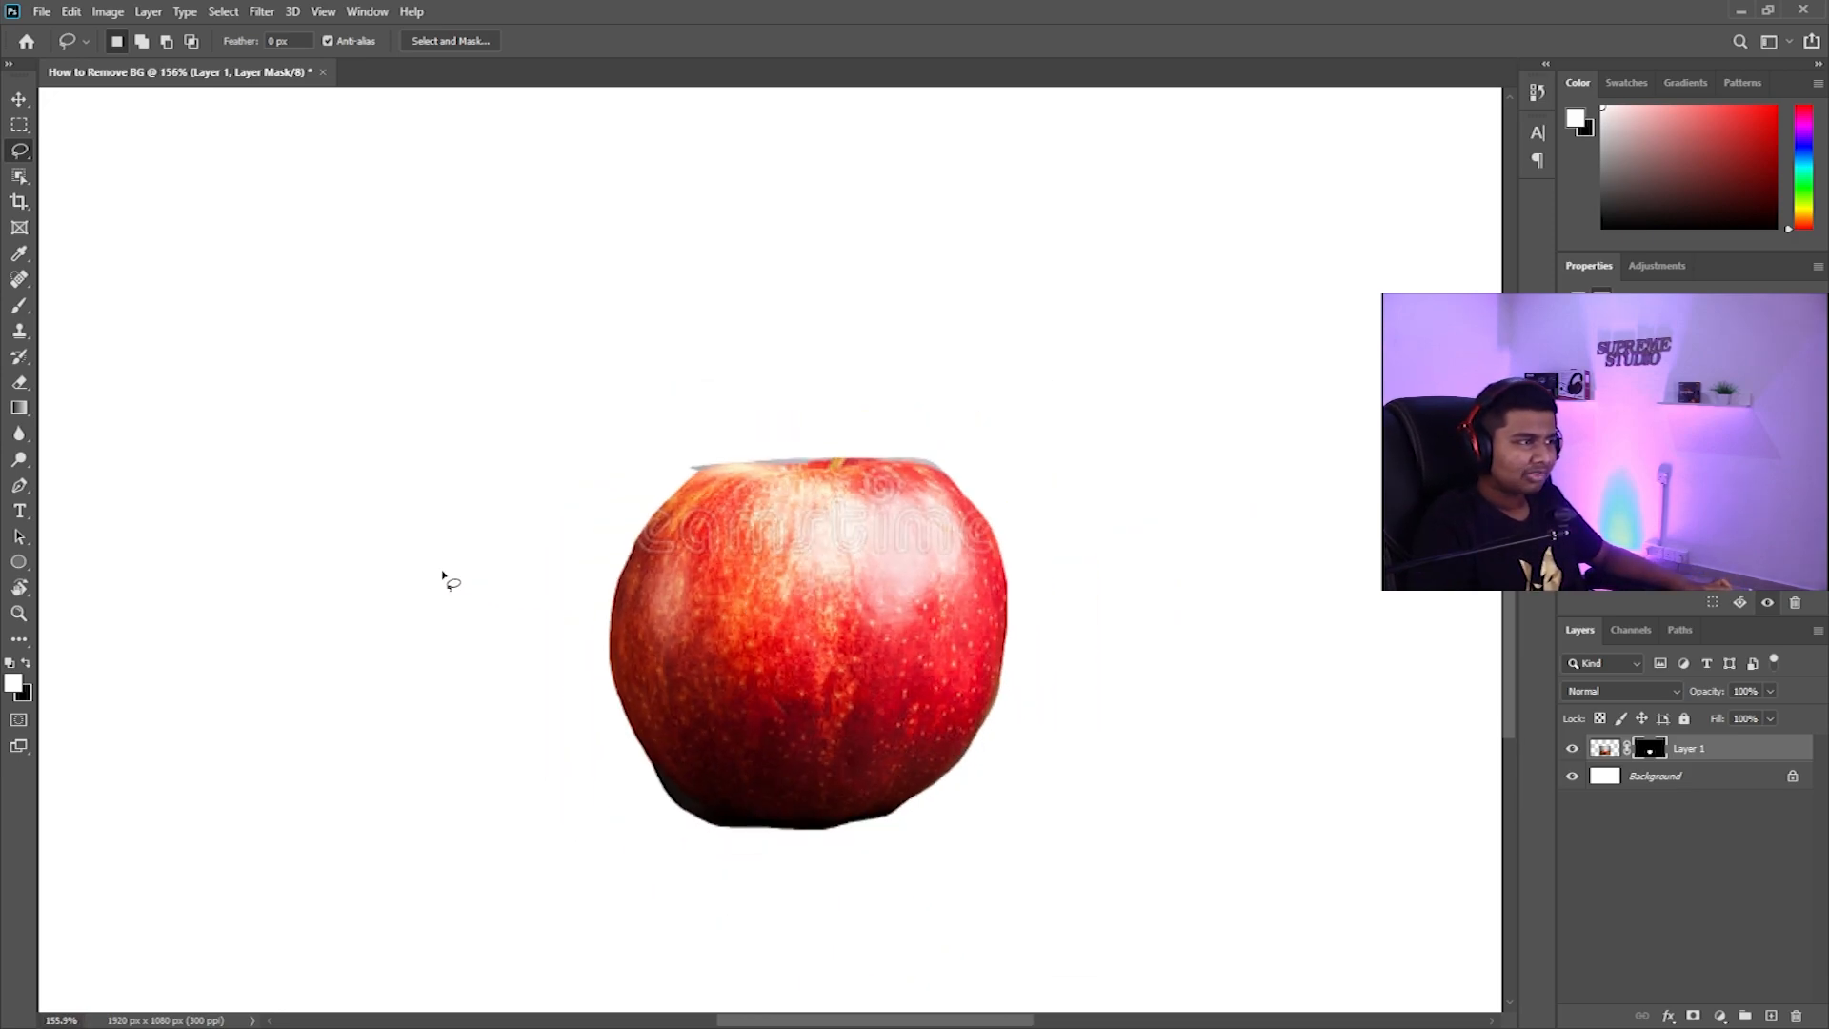
key("ctrl+z")
key("ctrl+d")
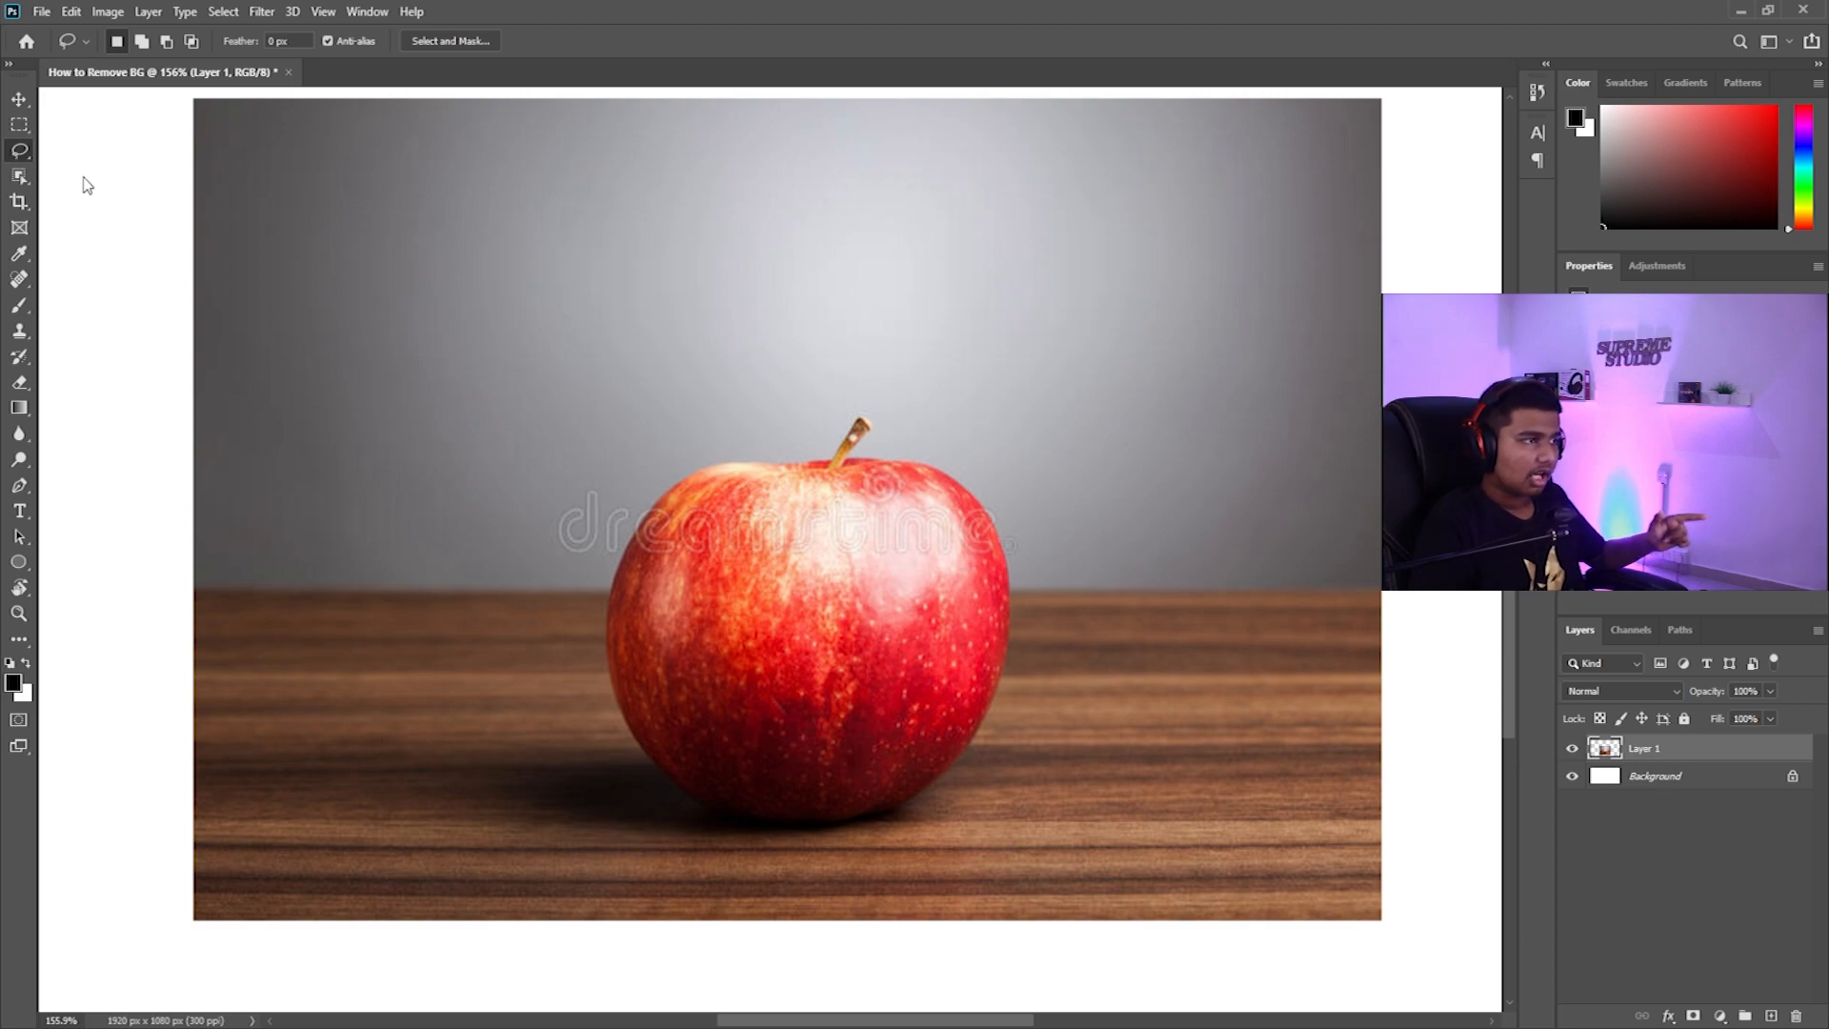
Draw a closed, roughly rectangular selection around the apple with the Polygonal Lasso tool
key("shift+l")
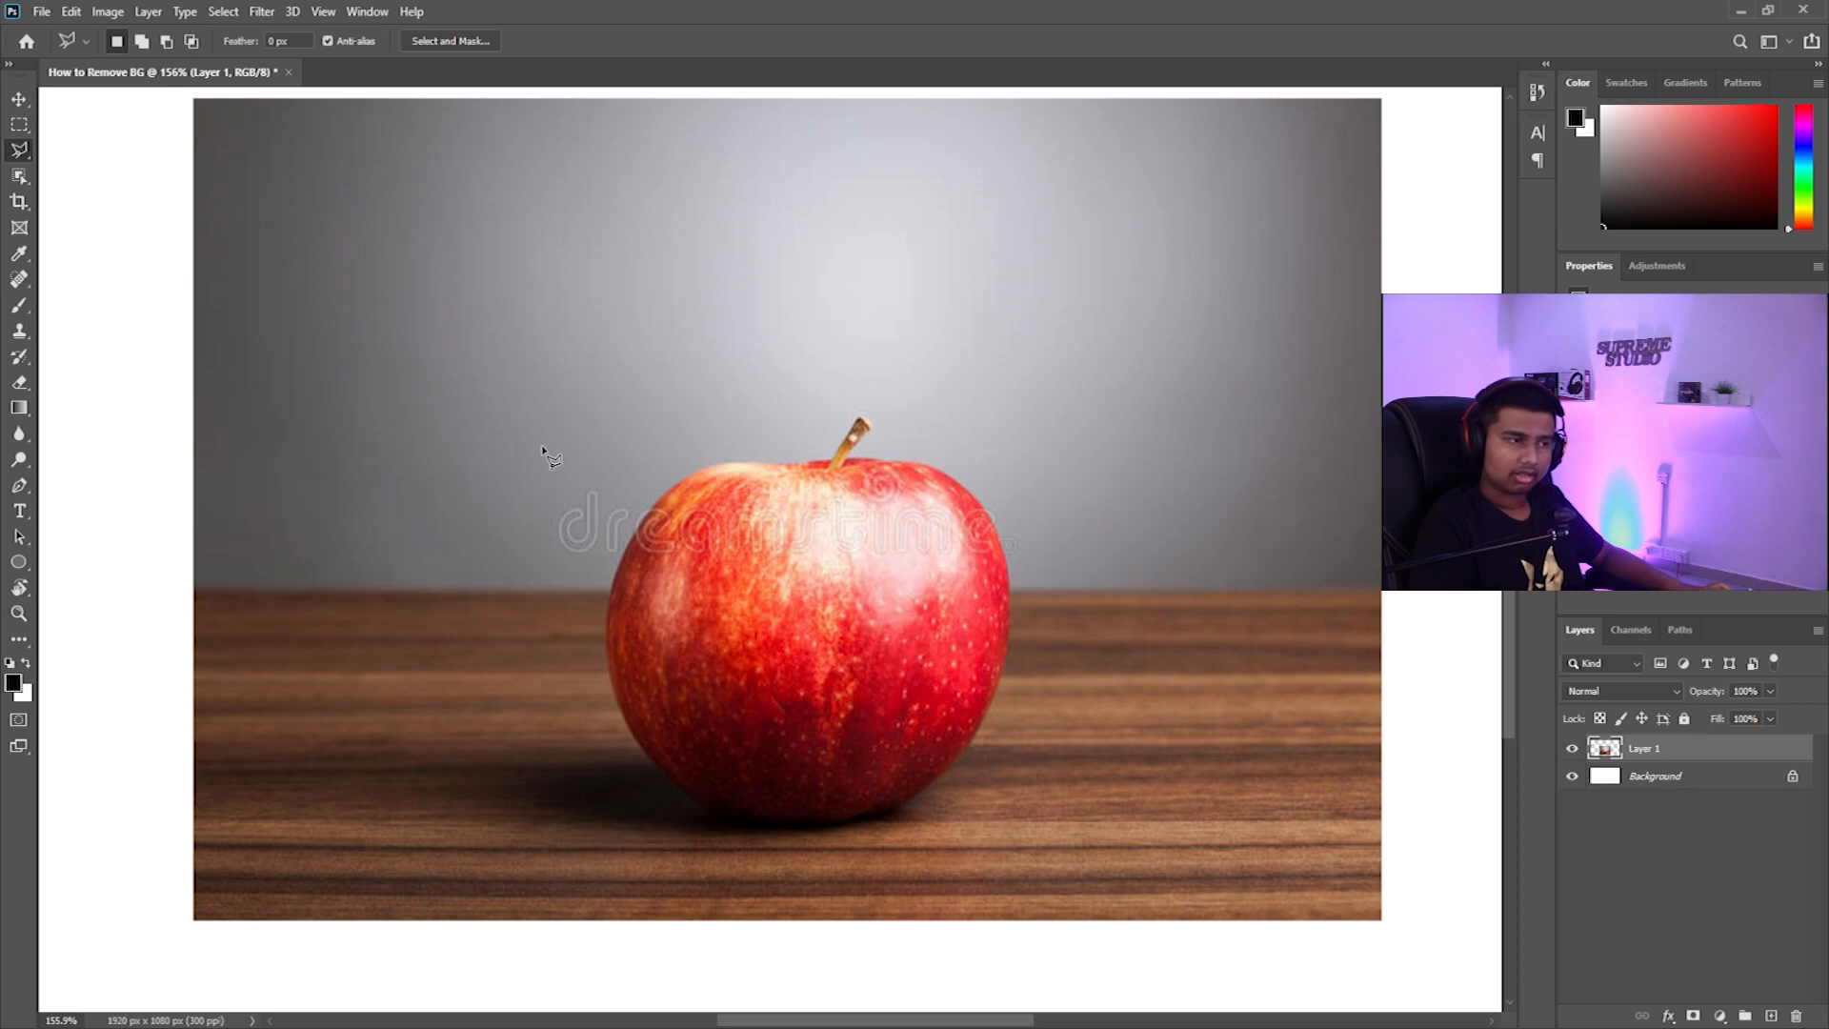
left_click(560, 545)
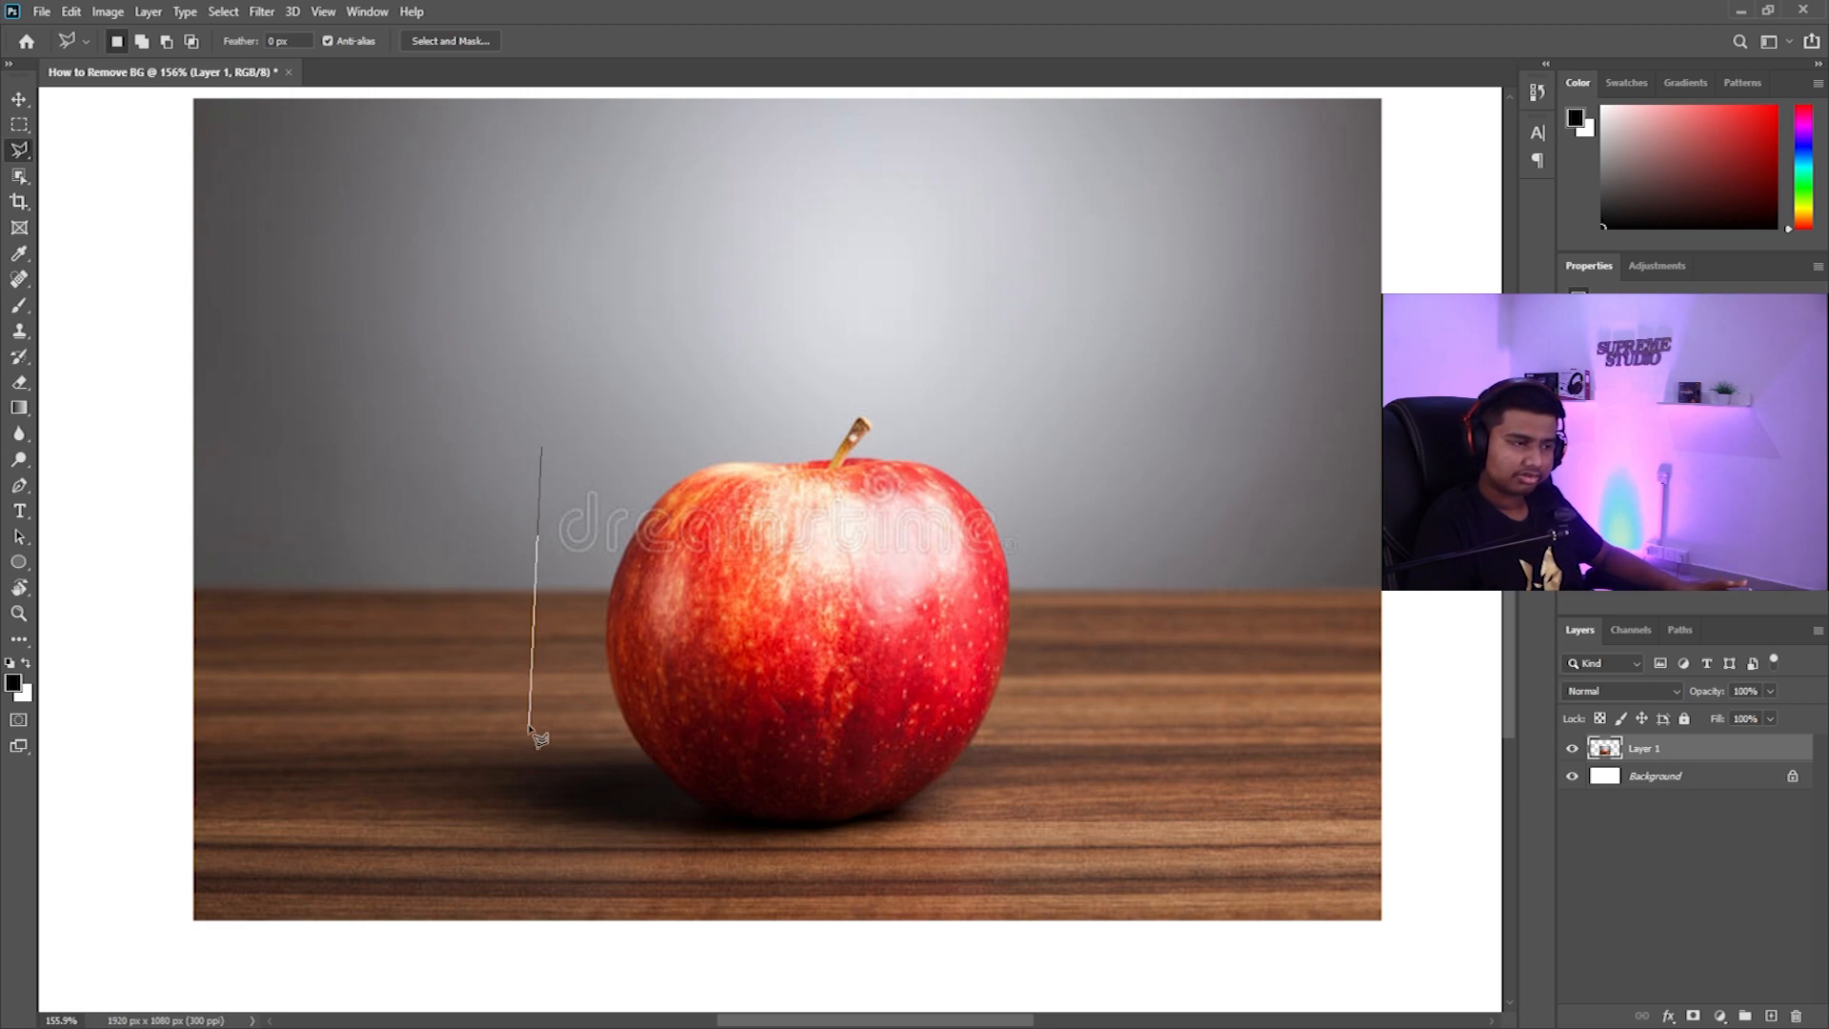
left_click(544, 847)
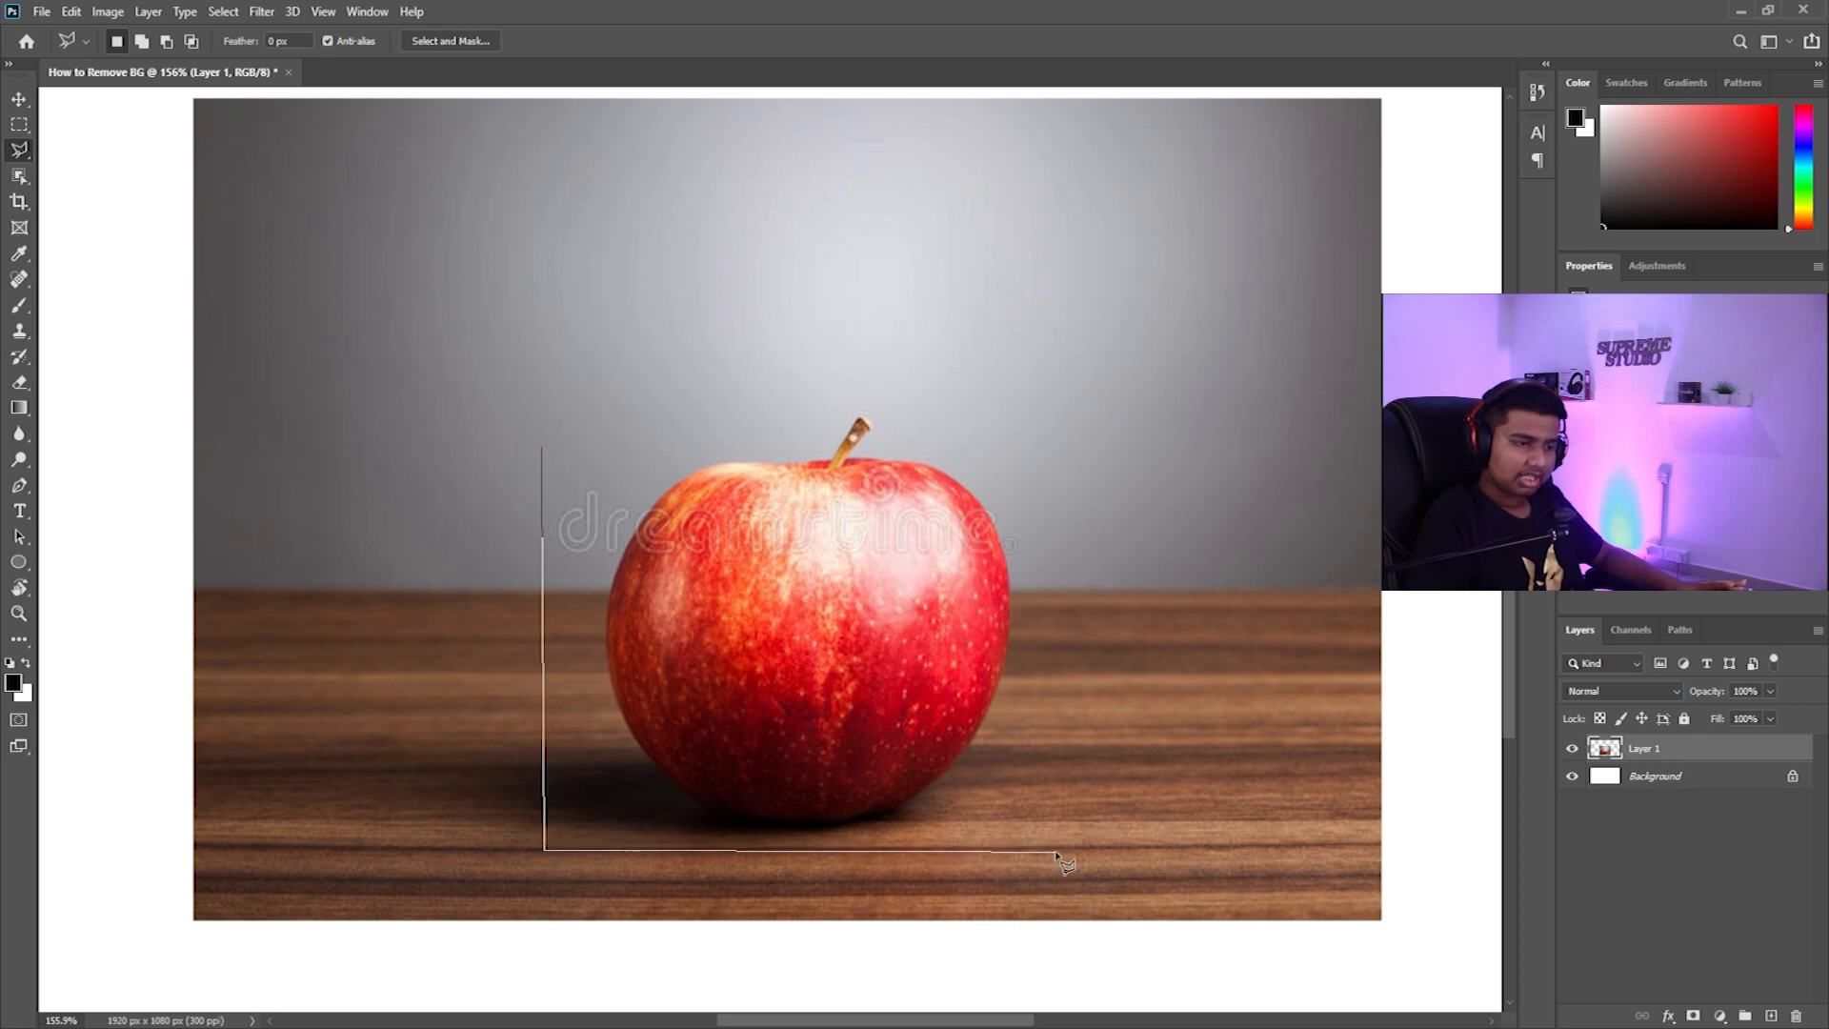
left_click(1093, 847)
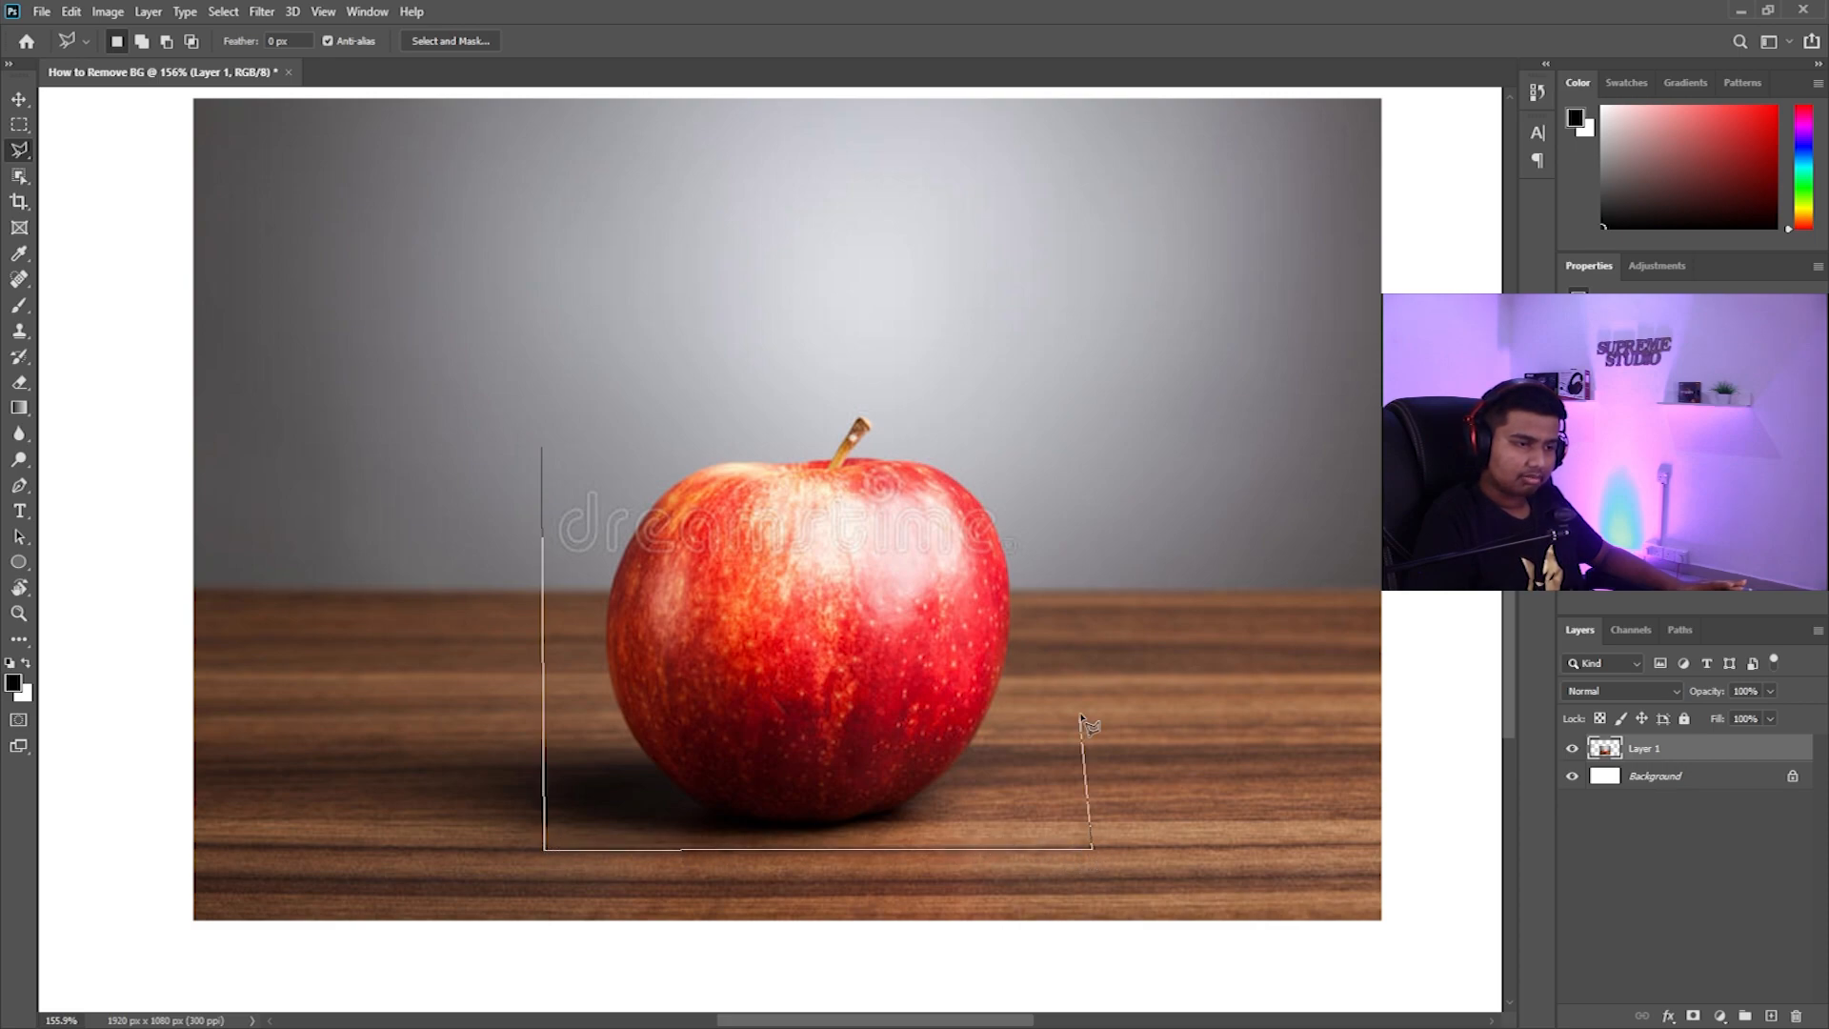
left_click(1093, 422)
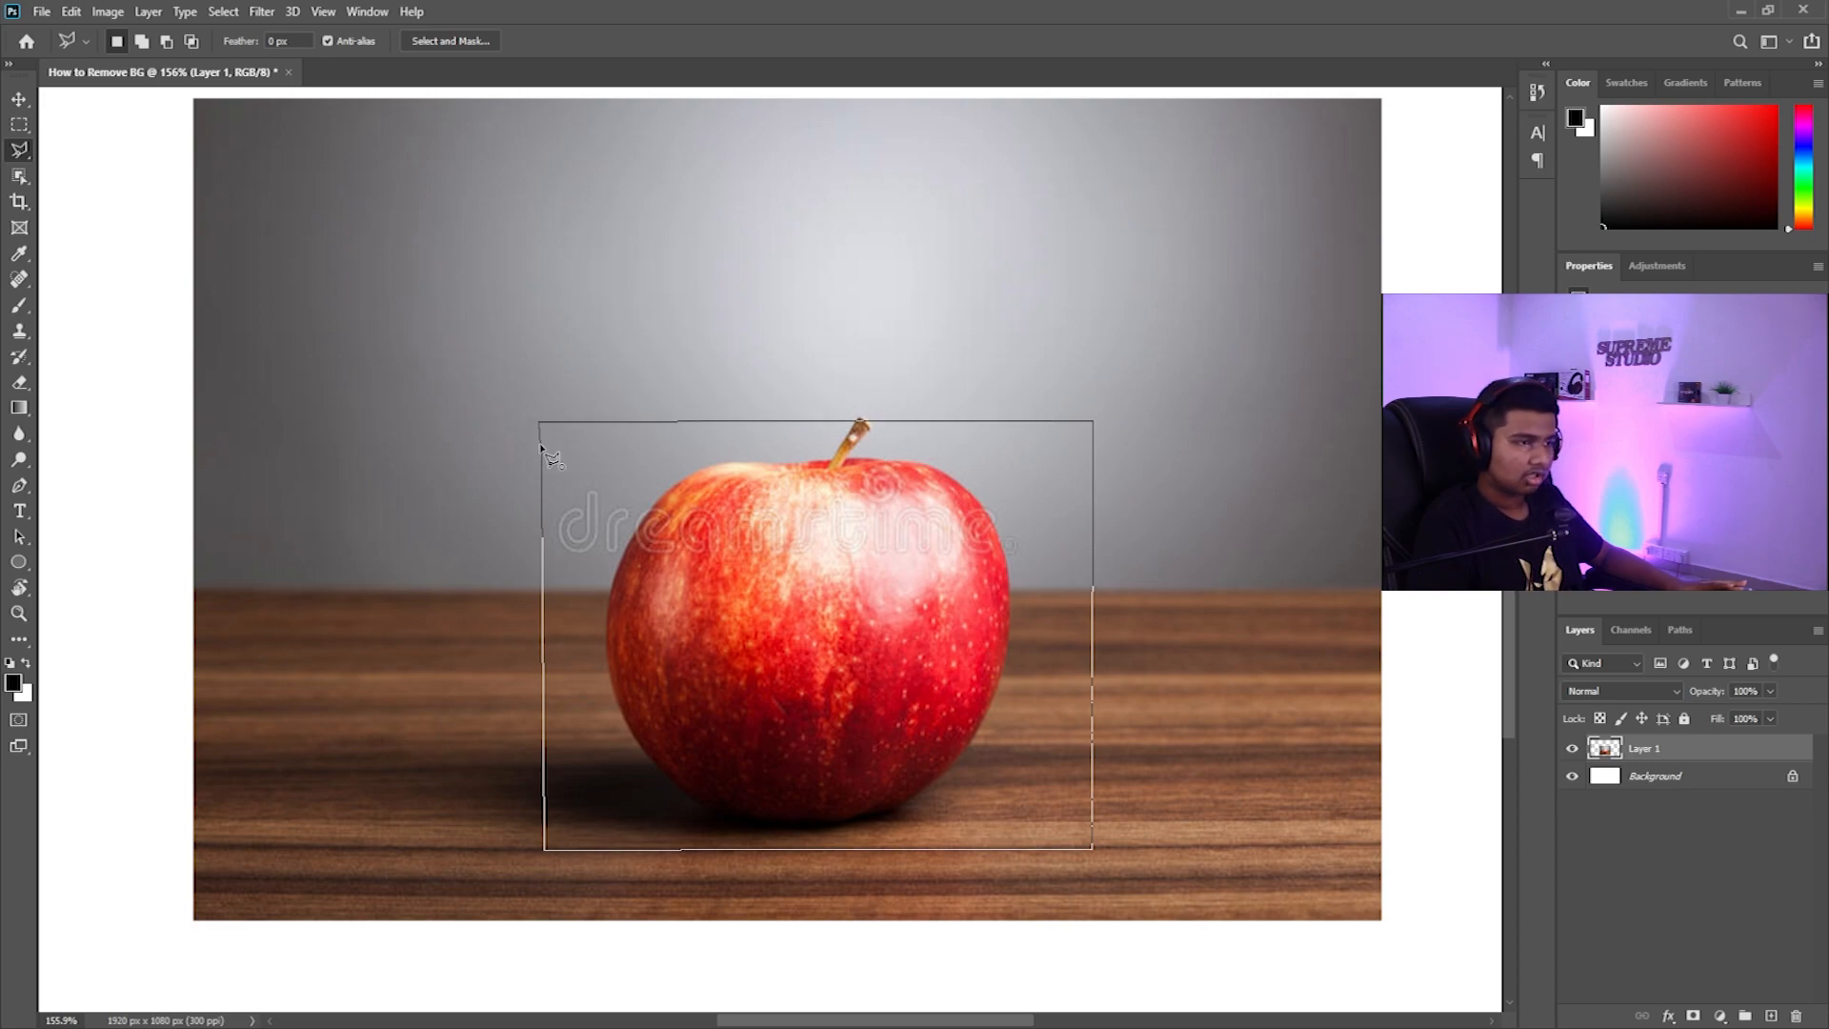
left_click(541, 446)
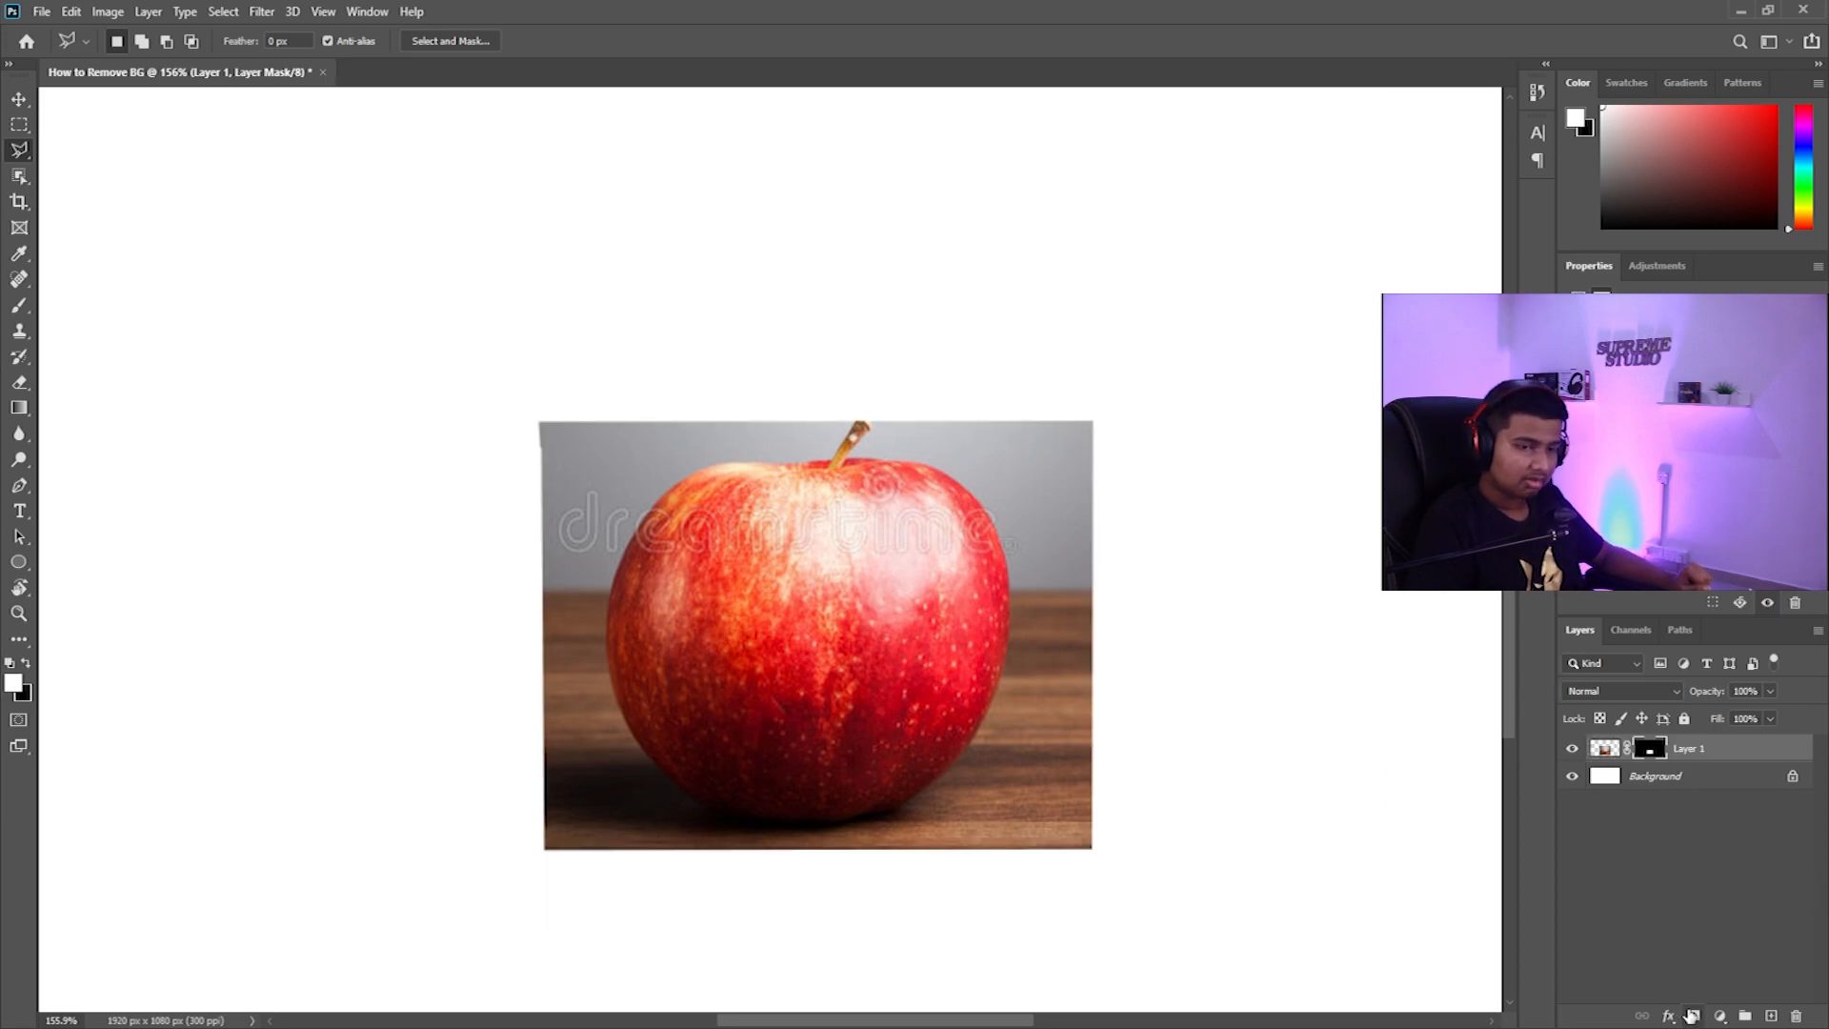
Mask Layer 1 with the rectangular selection around the apple, and undo the mask
left_click(1692, 1016)
scroll(757, 605, "down", 5)
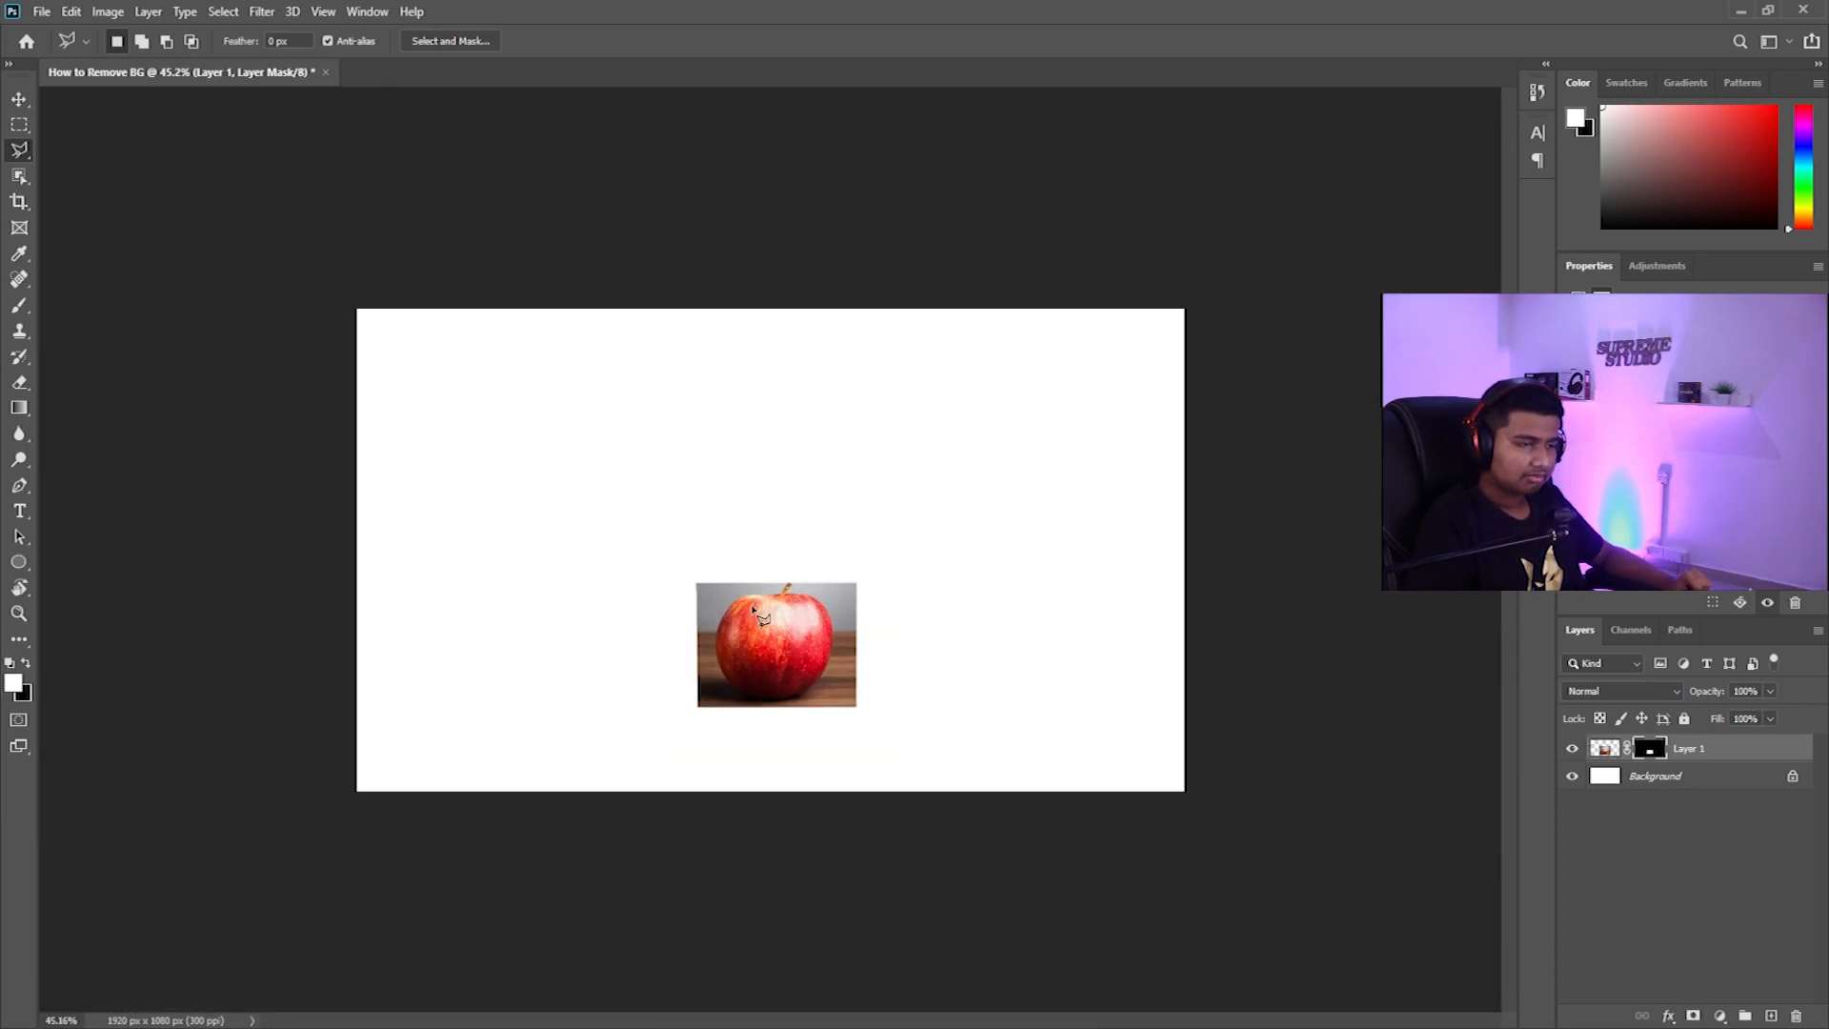
scroll(762, 614, "up", 3)
scroll(753, 608, "up", 1)
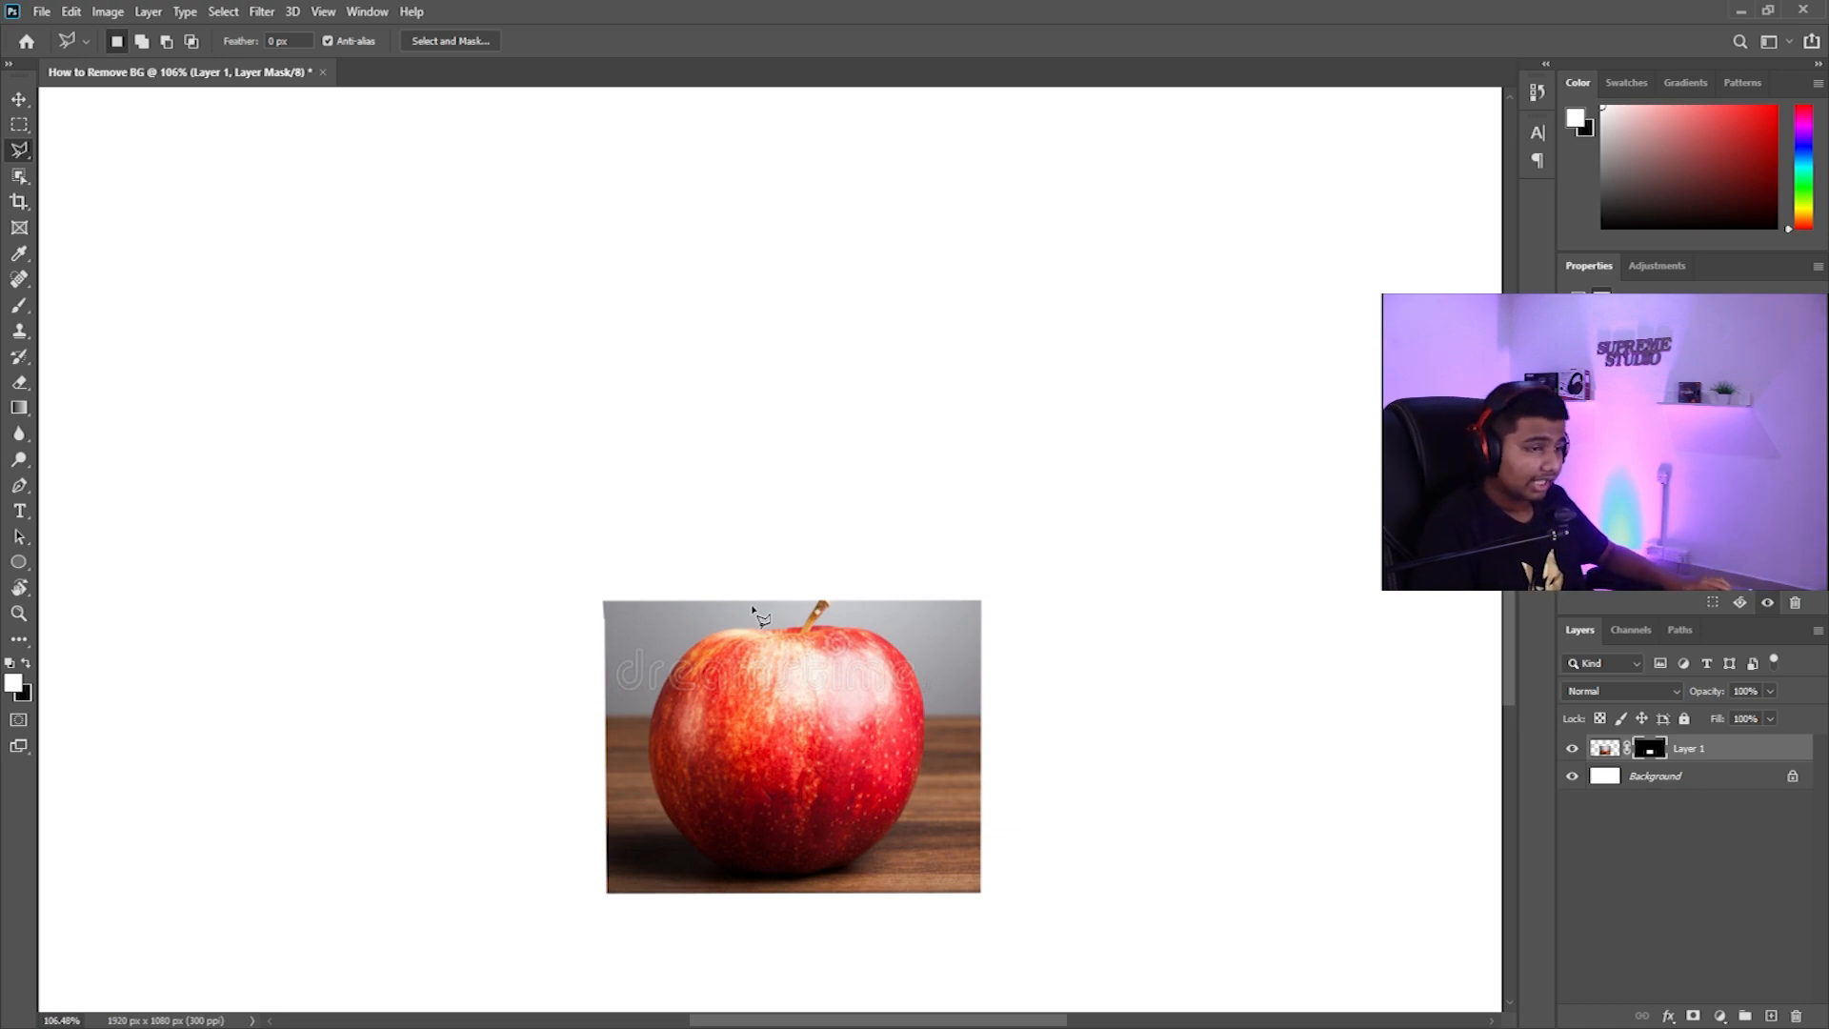
key("ctrl+z")
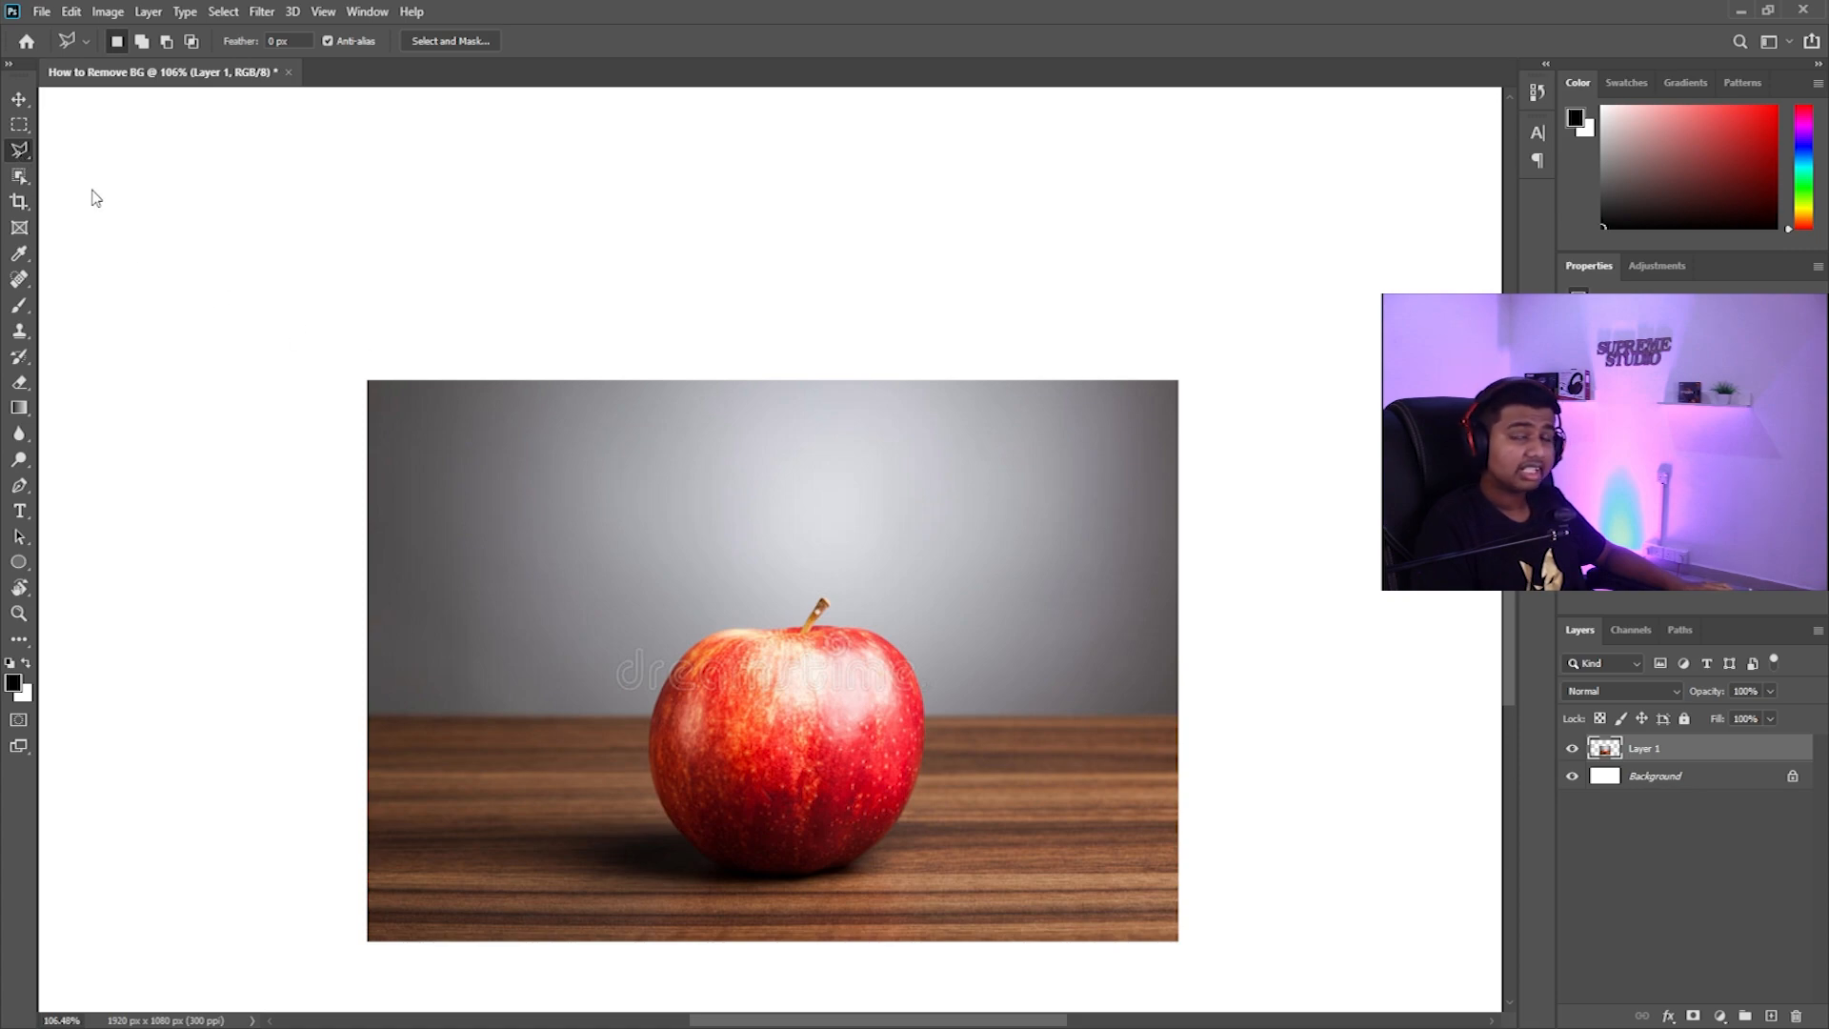
Trace the apple and its stem with the Magnetic Lasso tool, remove the stray anchor points and close the selection
key("shift+l")
scroll(540, 453, "up", 5)
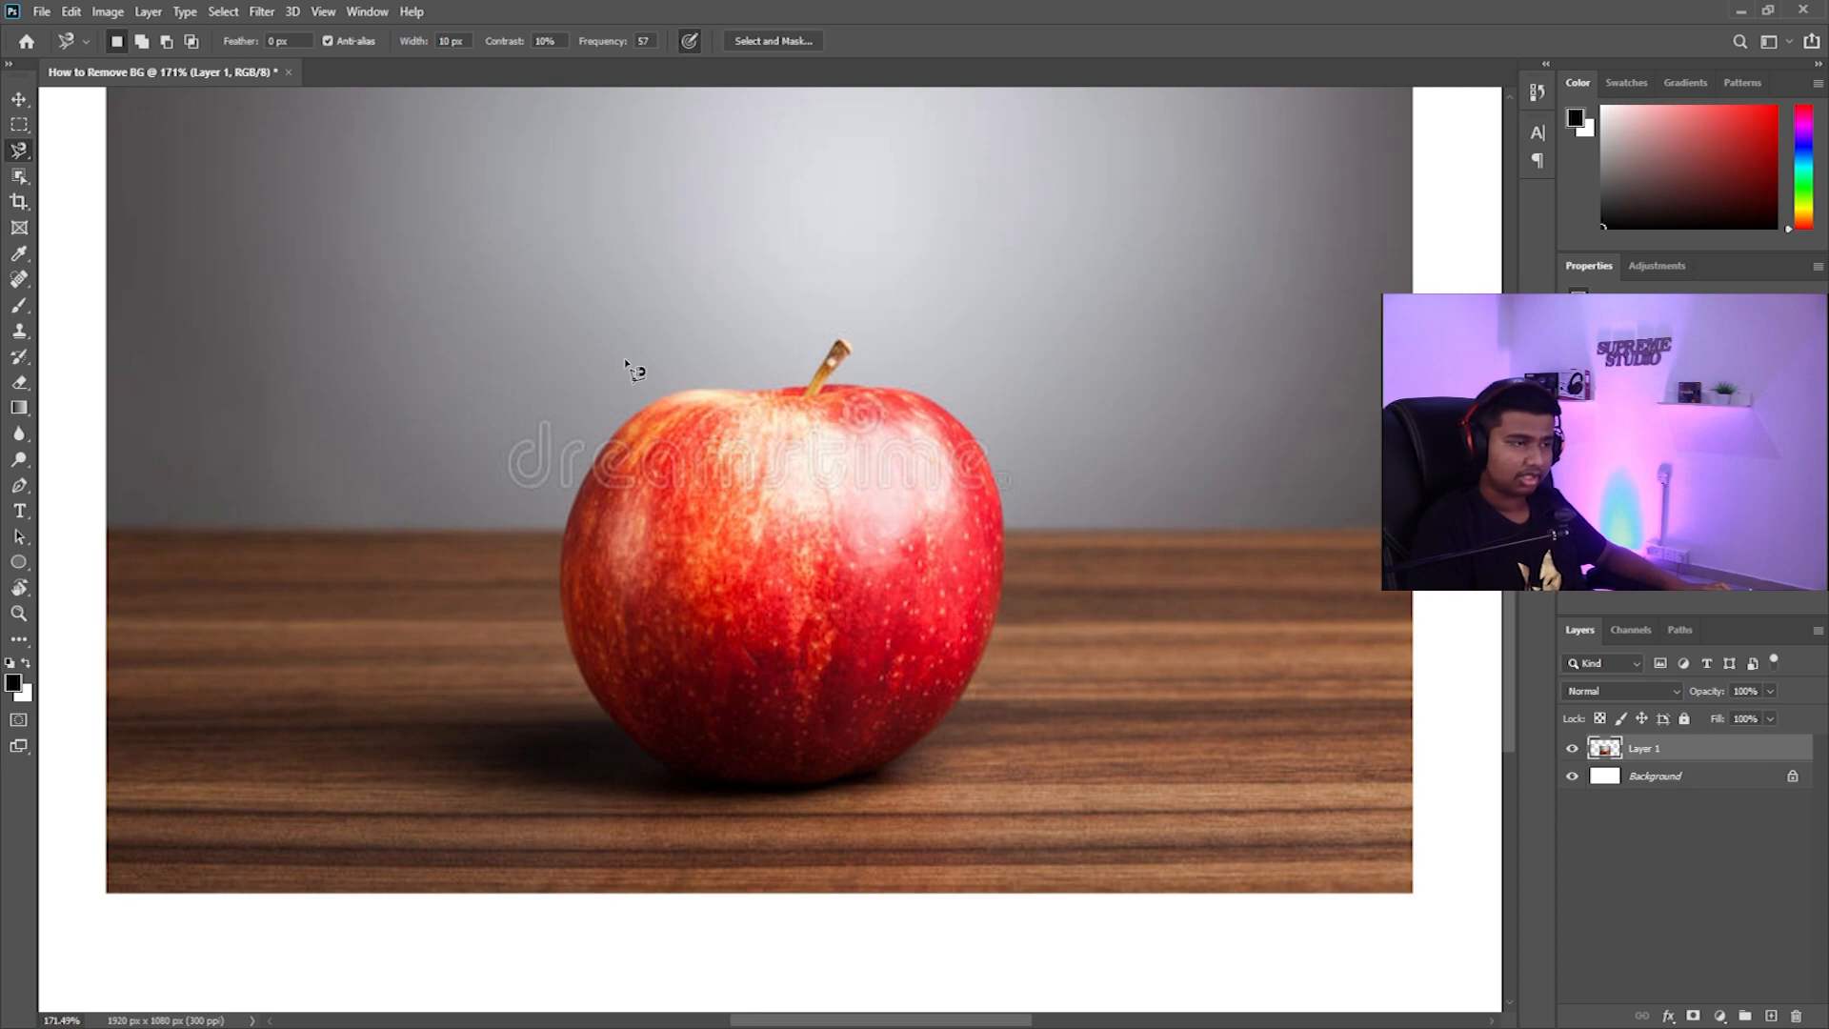
left_click(651, 404)
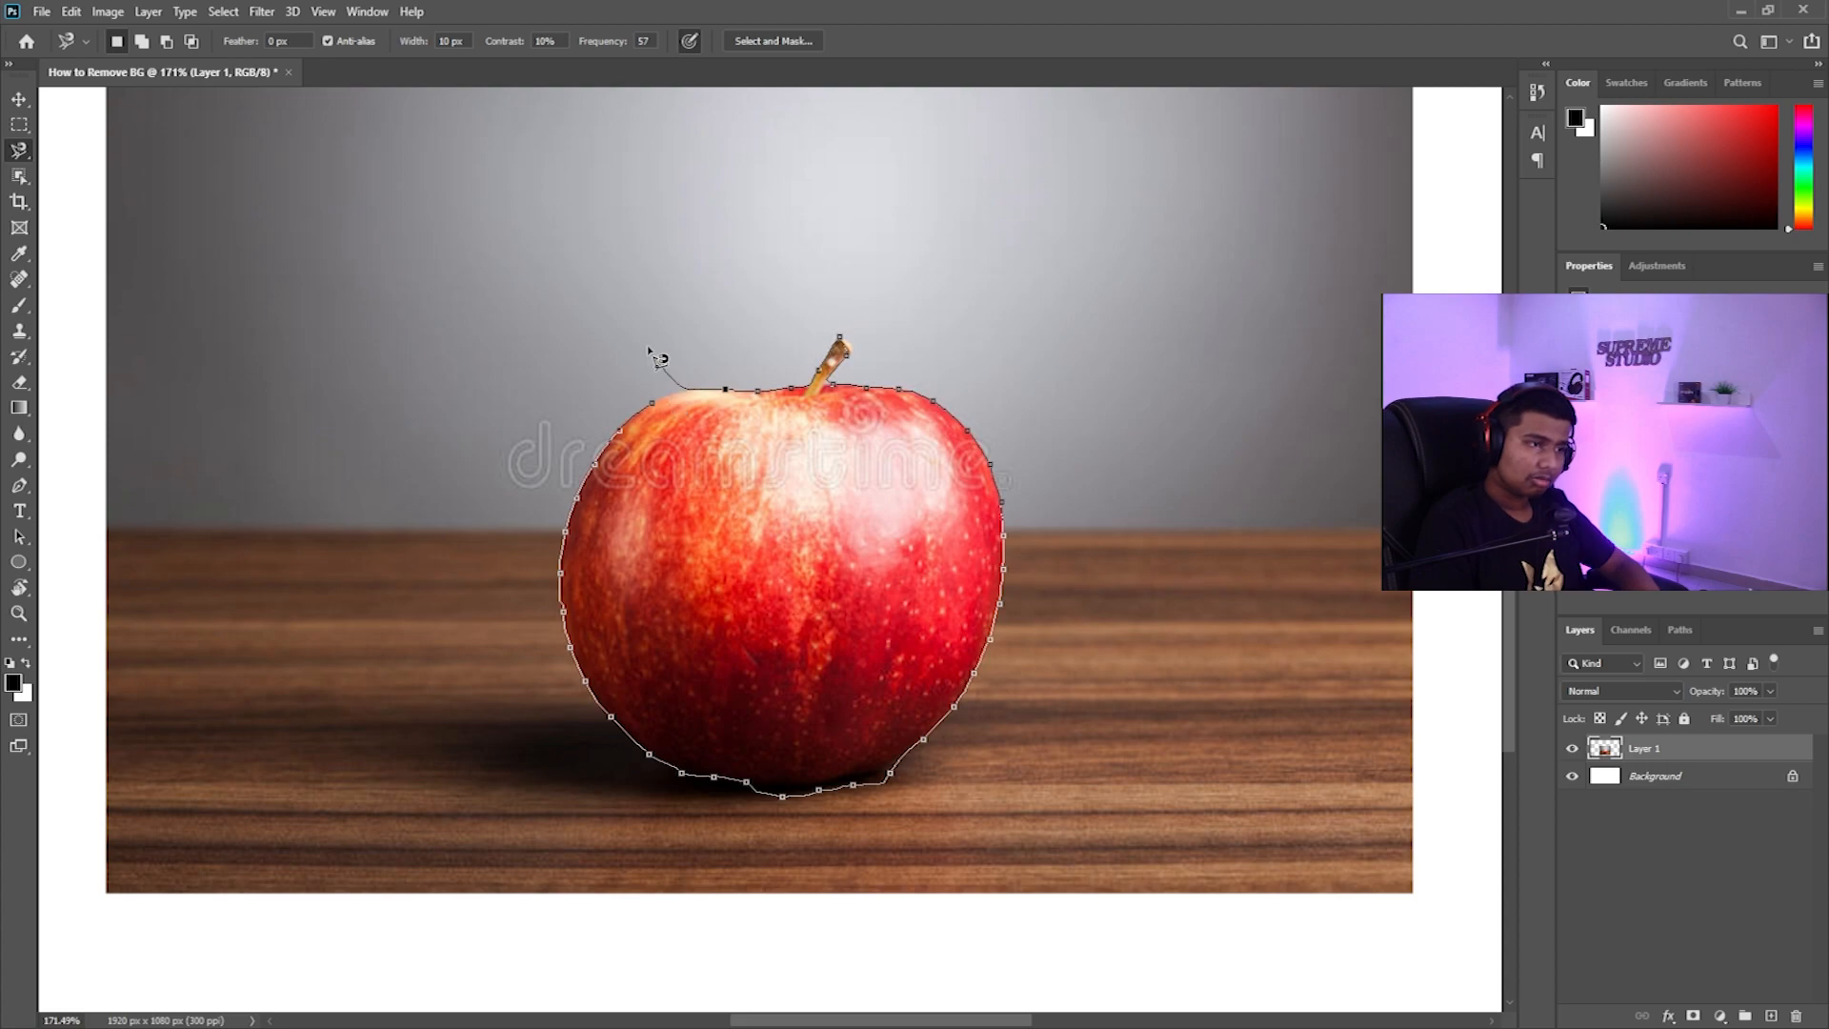
key("BackSpace")
key("BackSpace")
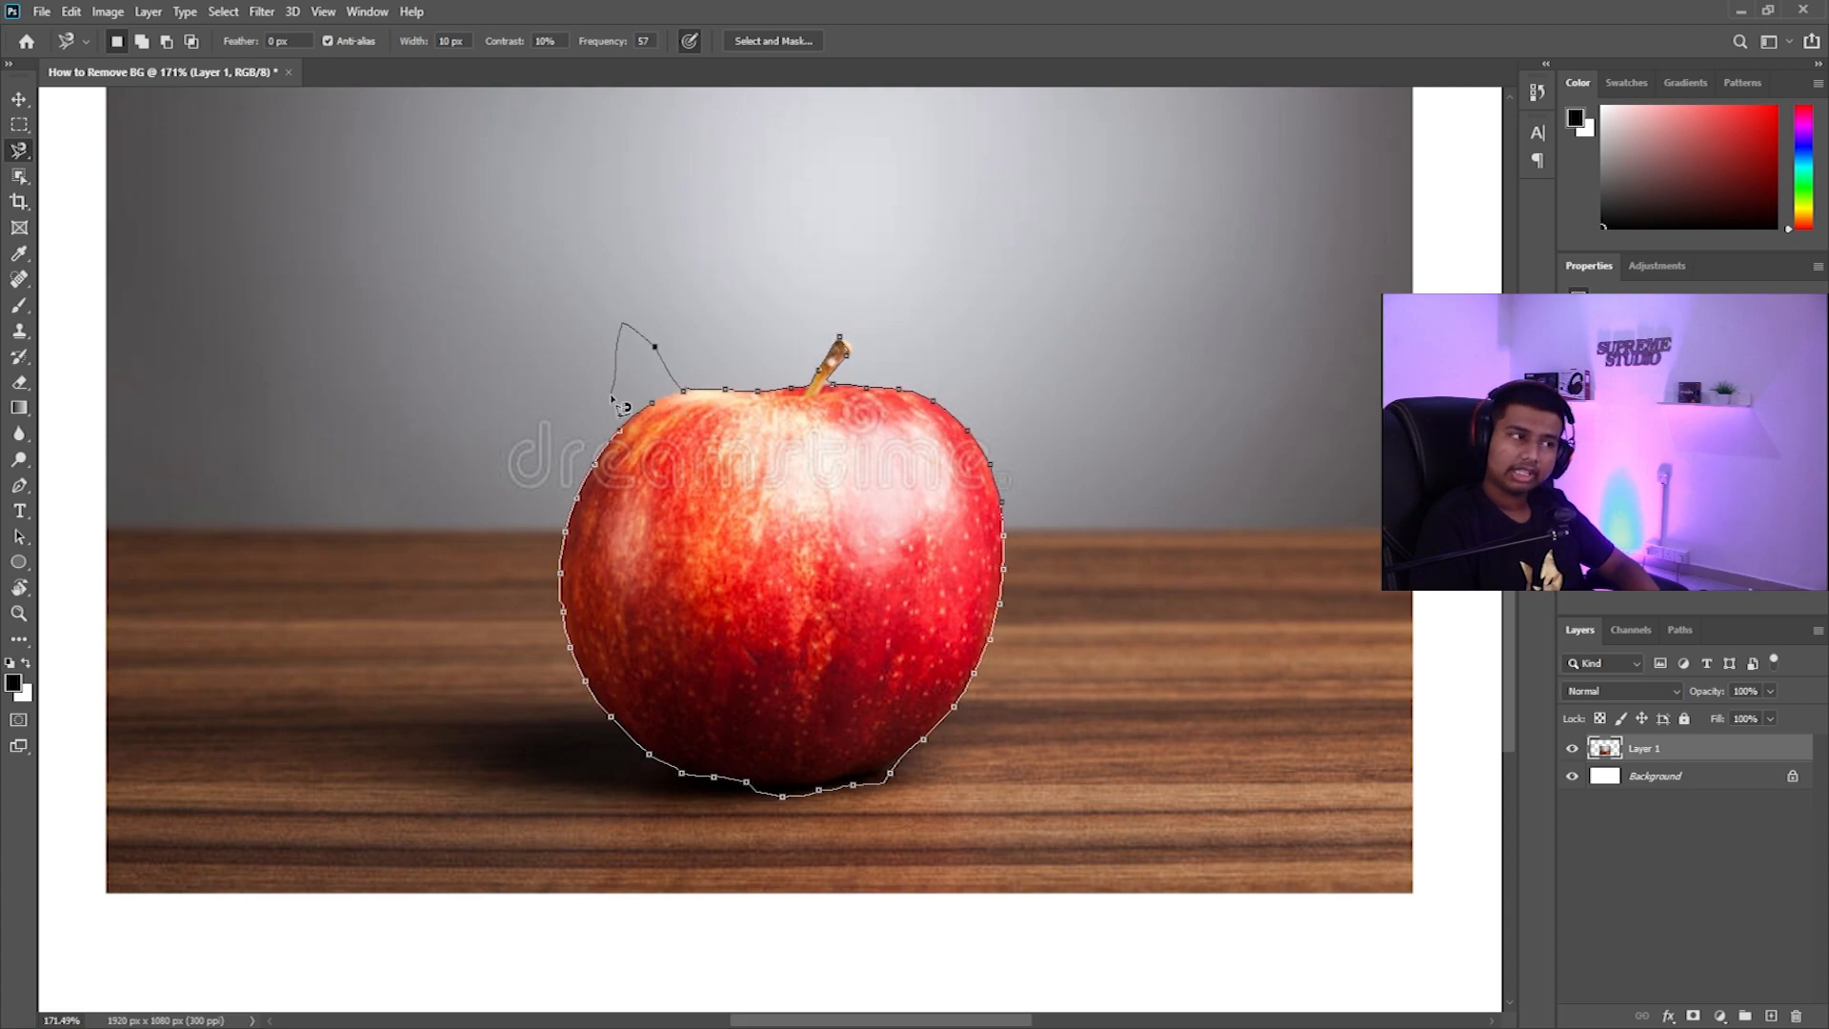
key("BackSpace")
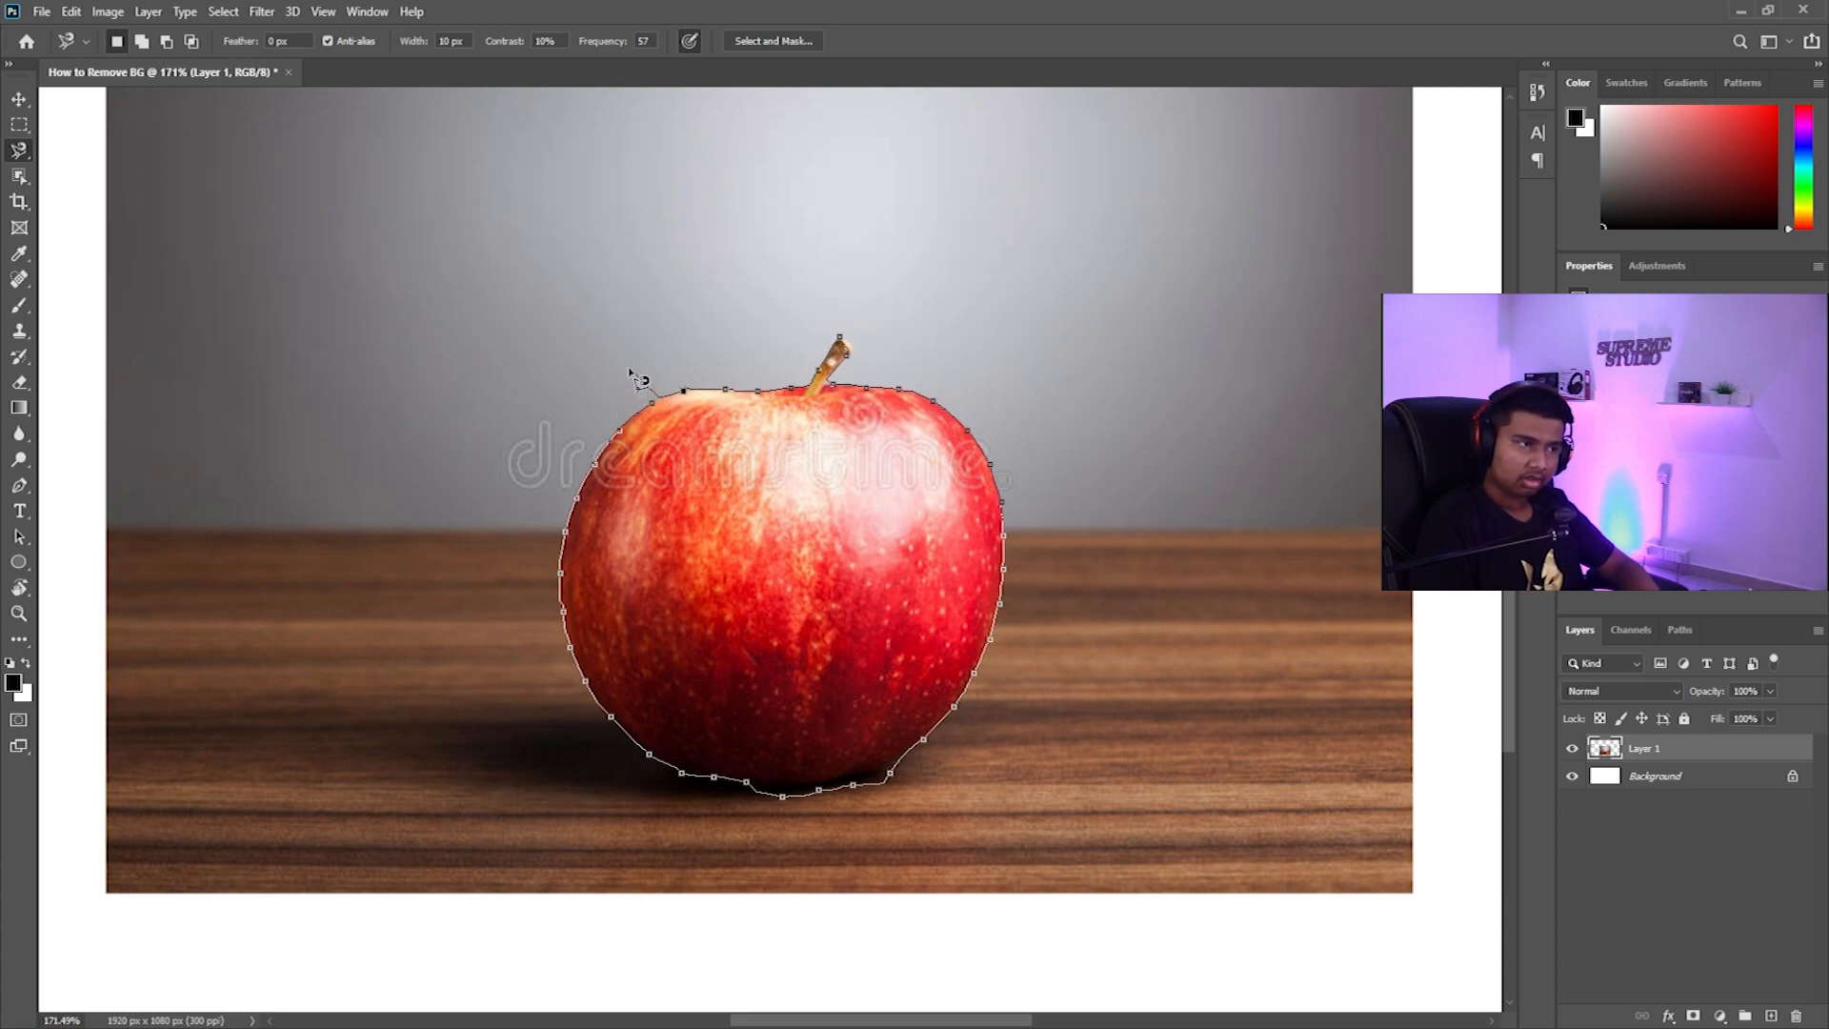
left_click(664, 415)
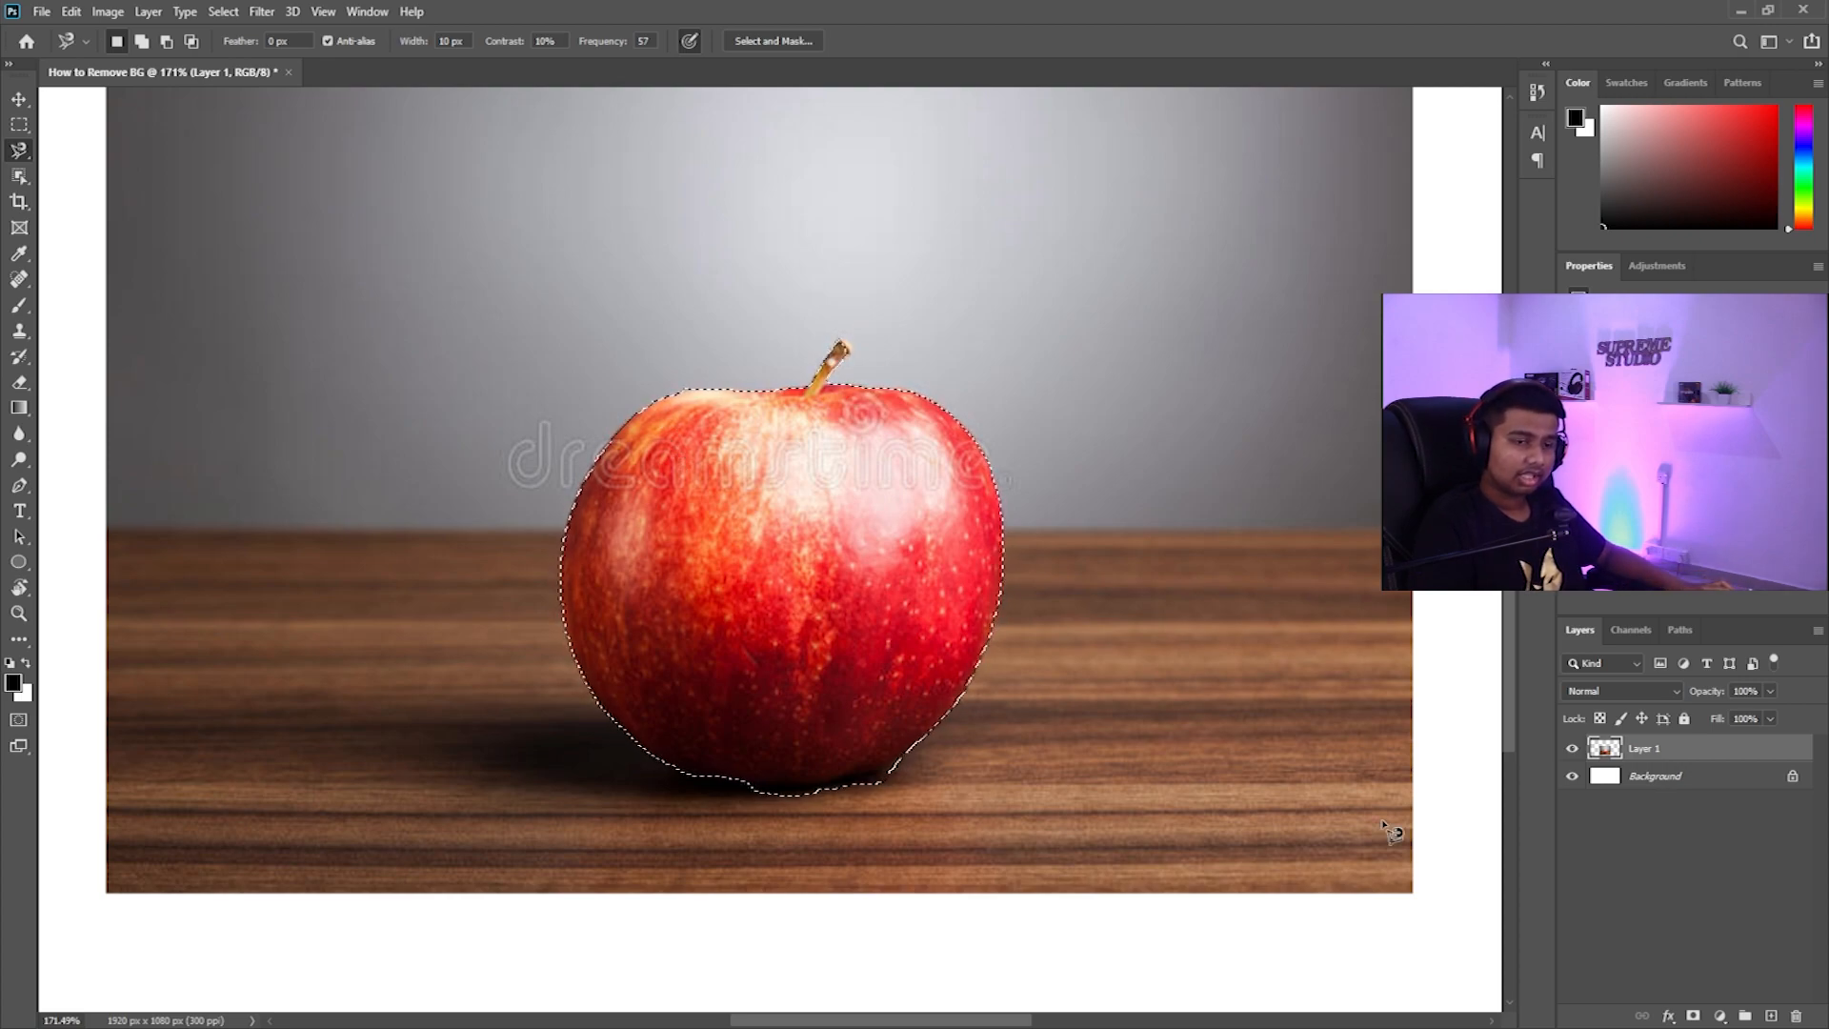
Mask Layer 1 with the magnetic lasso selection of the apple, and undo the mask
left_click(1693, 1016)
scroll(774, 584, "down", 3)
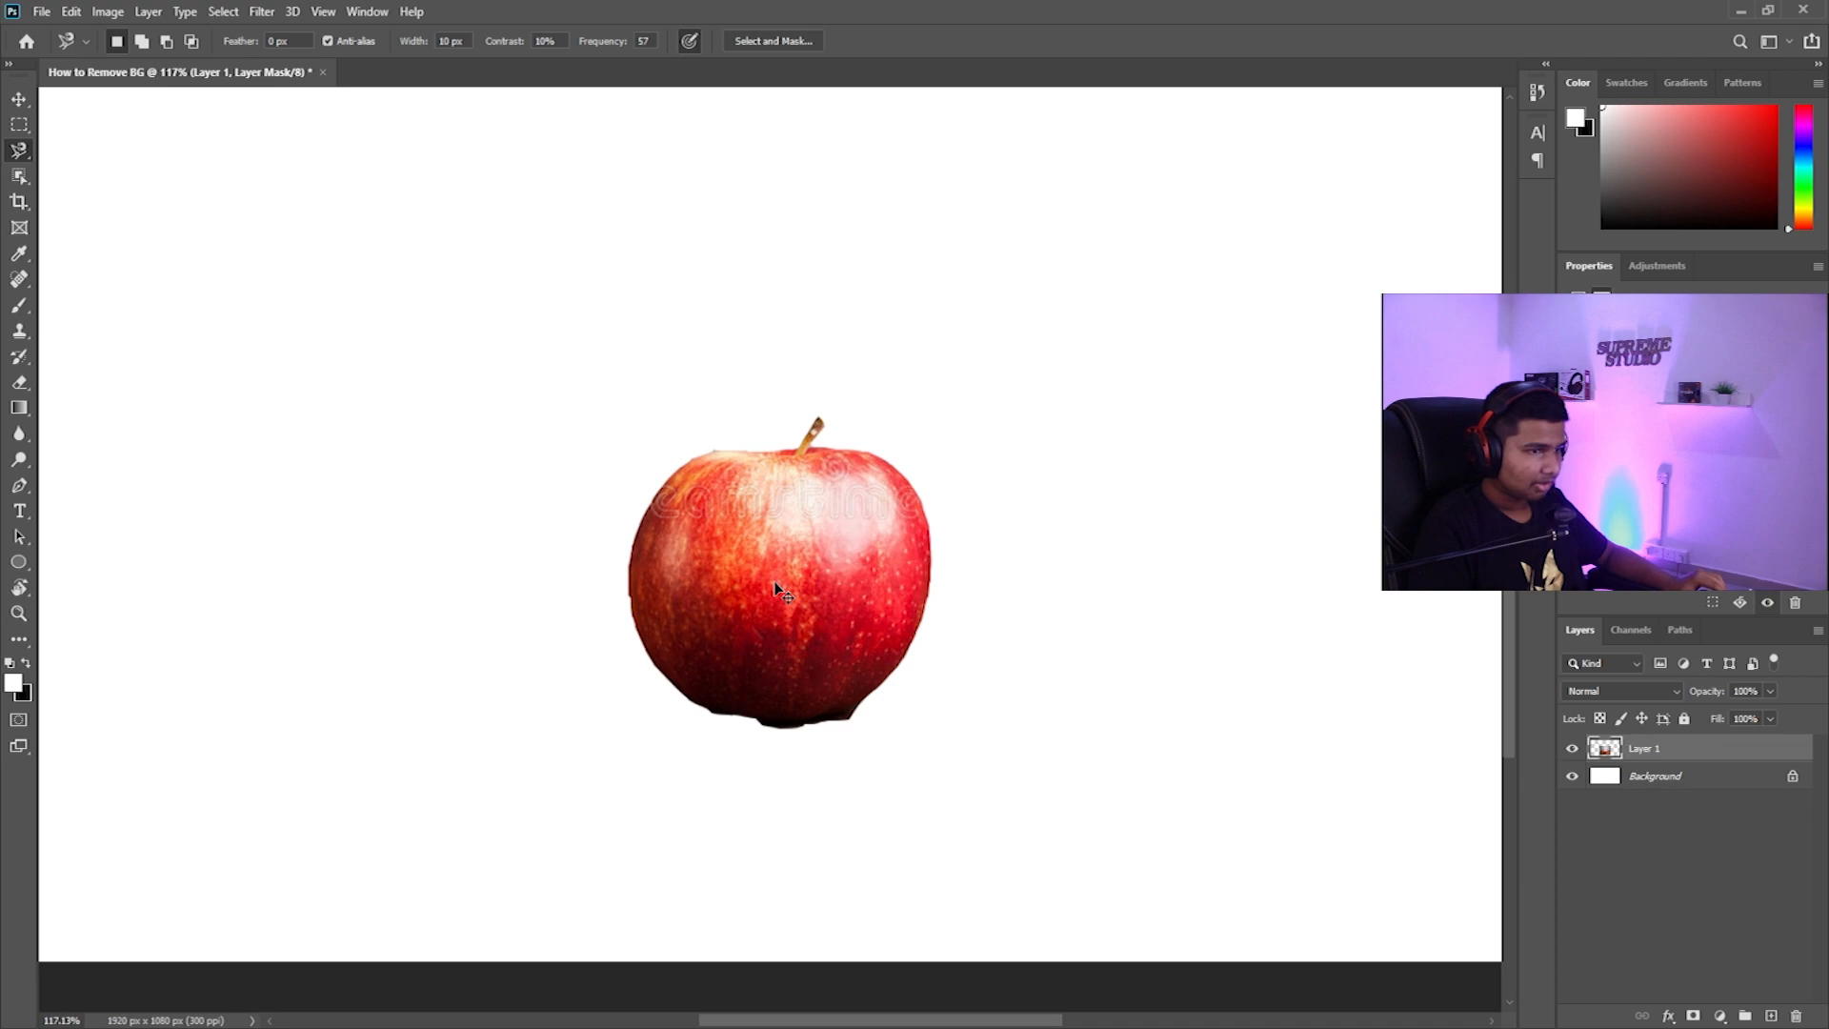
key("ctrl+z")
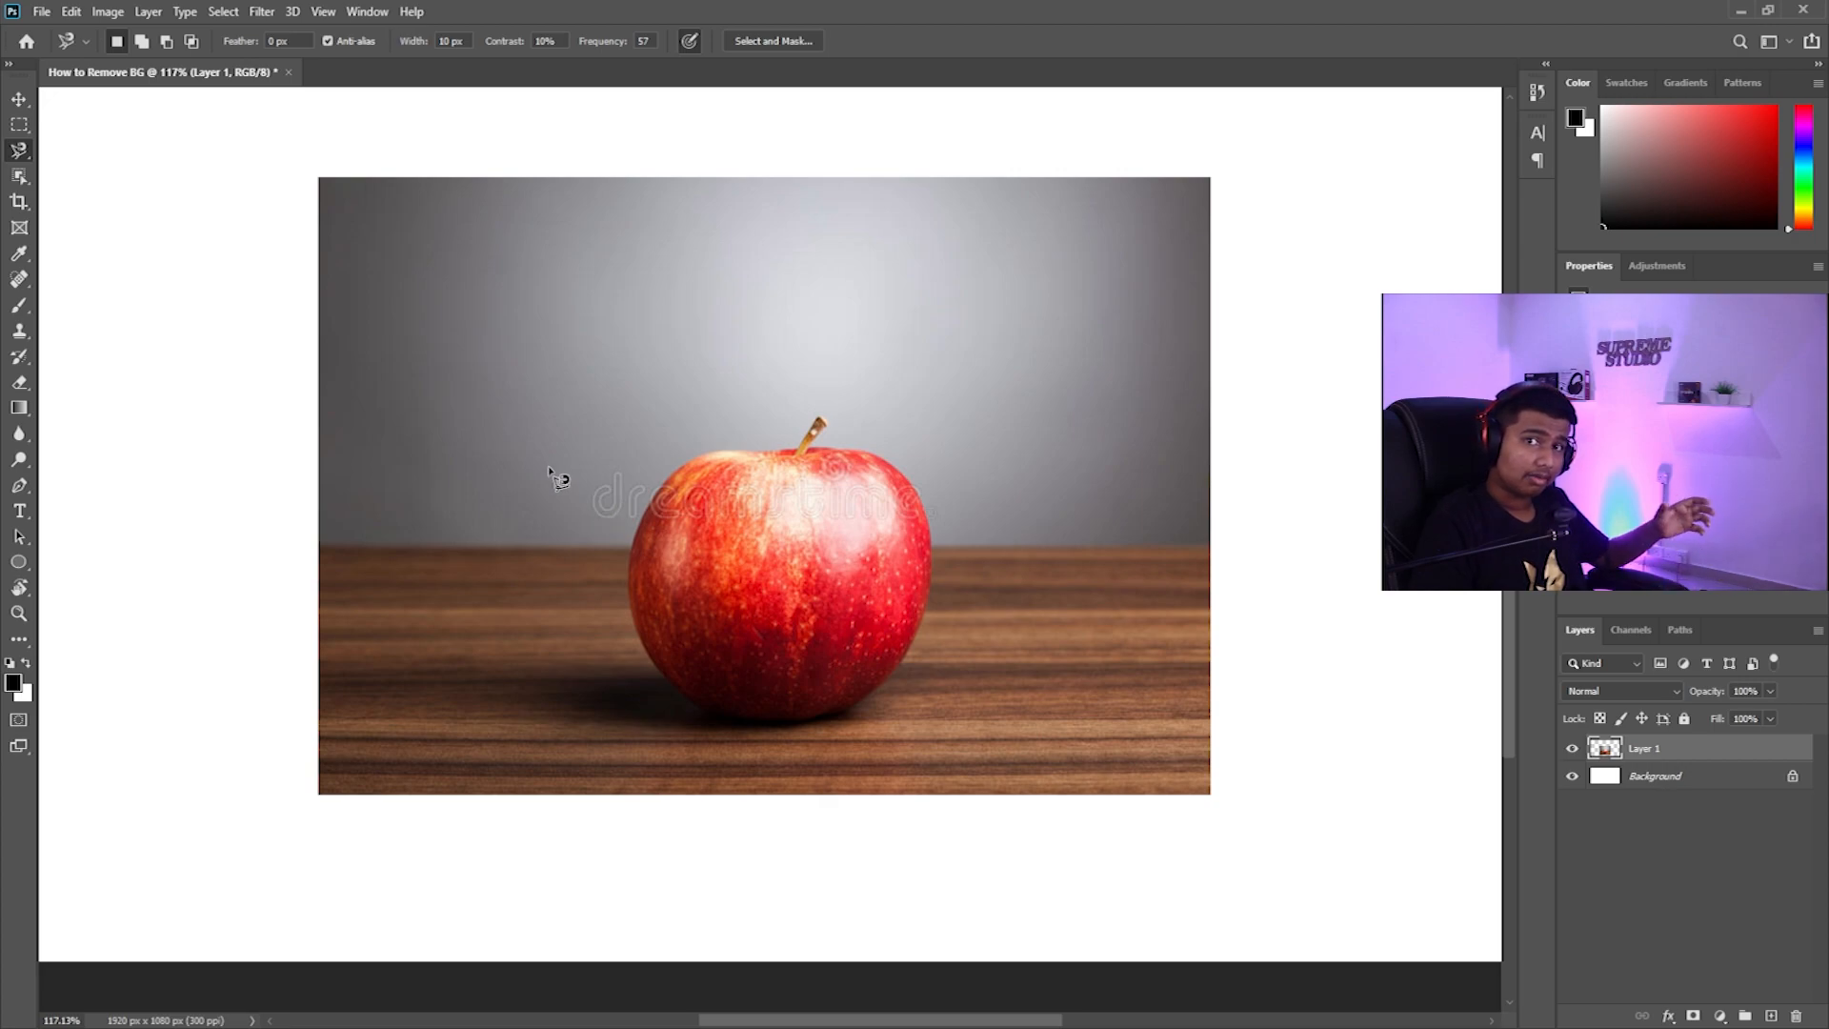
Select the apple with the Object Selection tool in Rectangle mode and mask Layer 1 with that selection
left_click(19, 176)
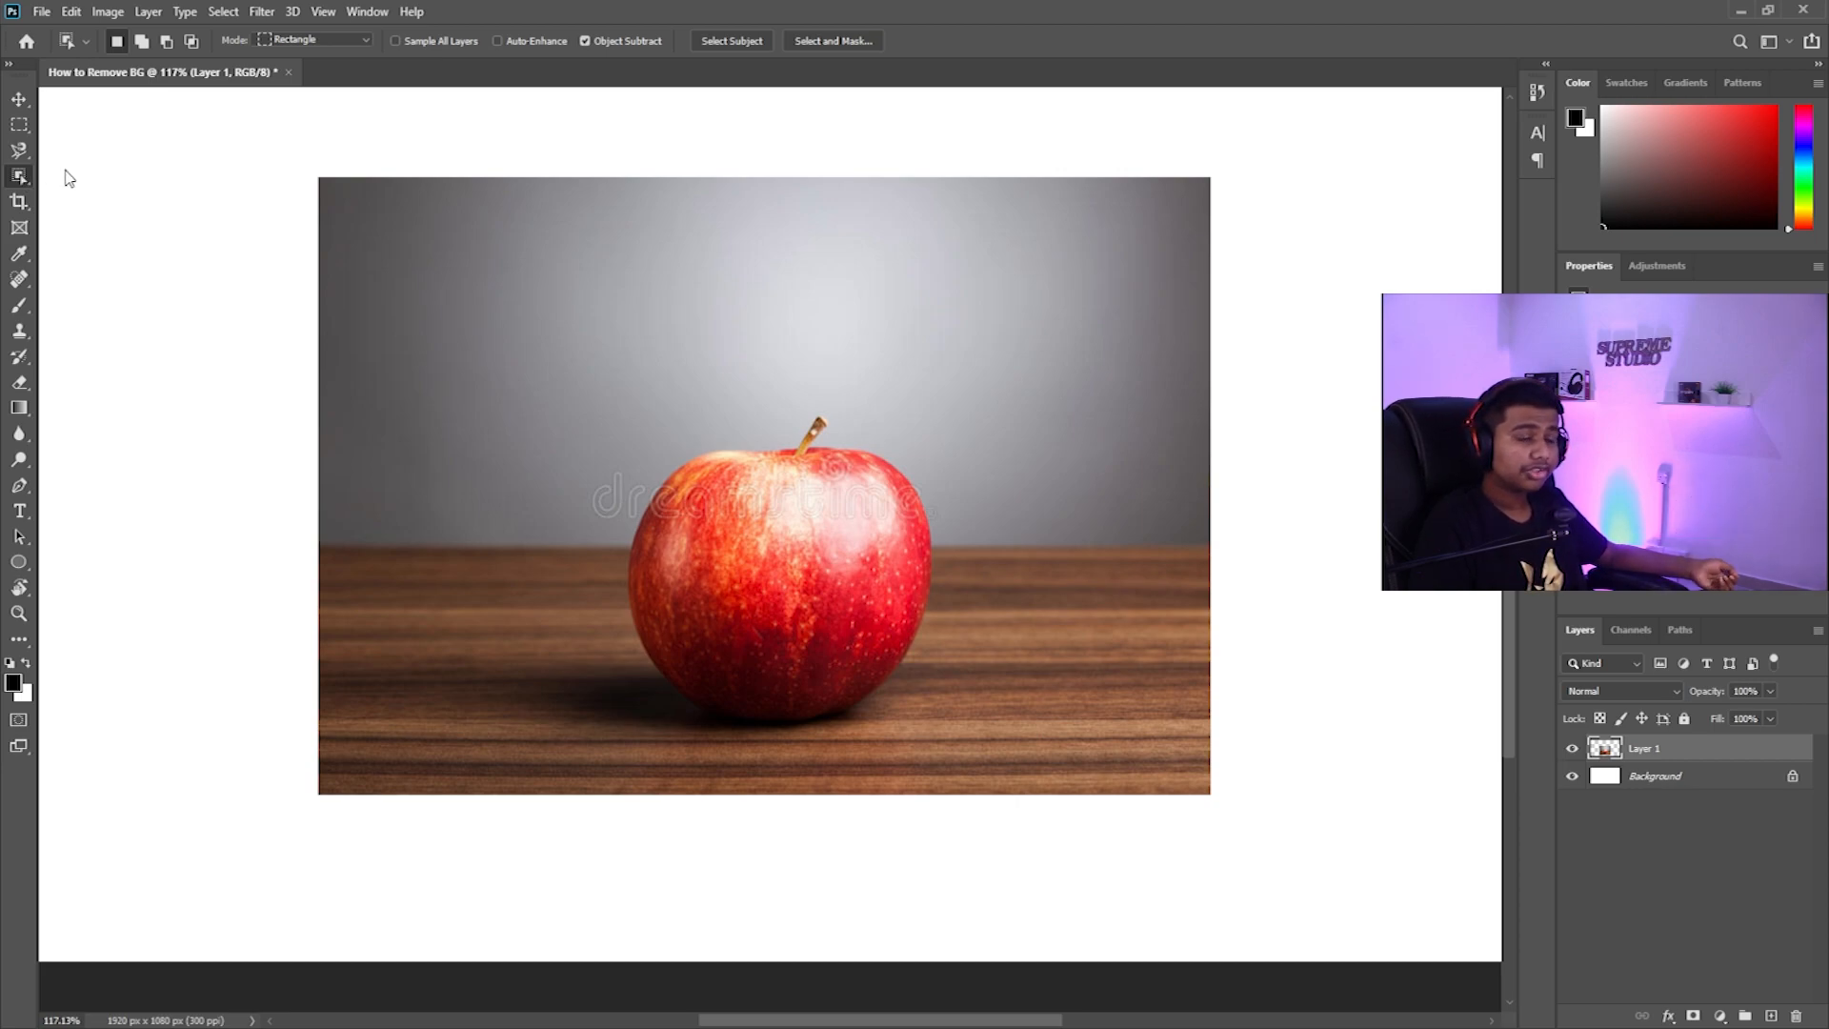
left_click_drag(565, 372, 612, 404)
left_click_drag(824, 554, 998, 746)
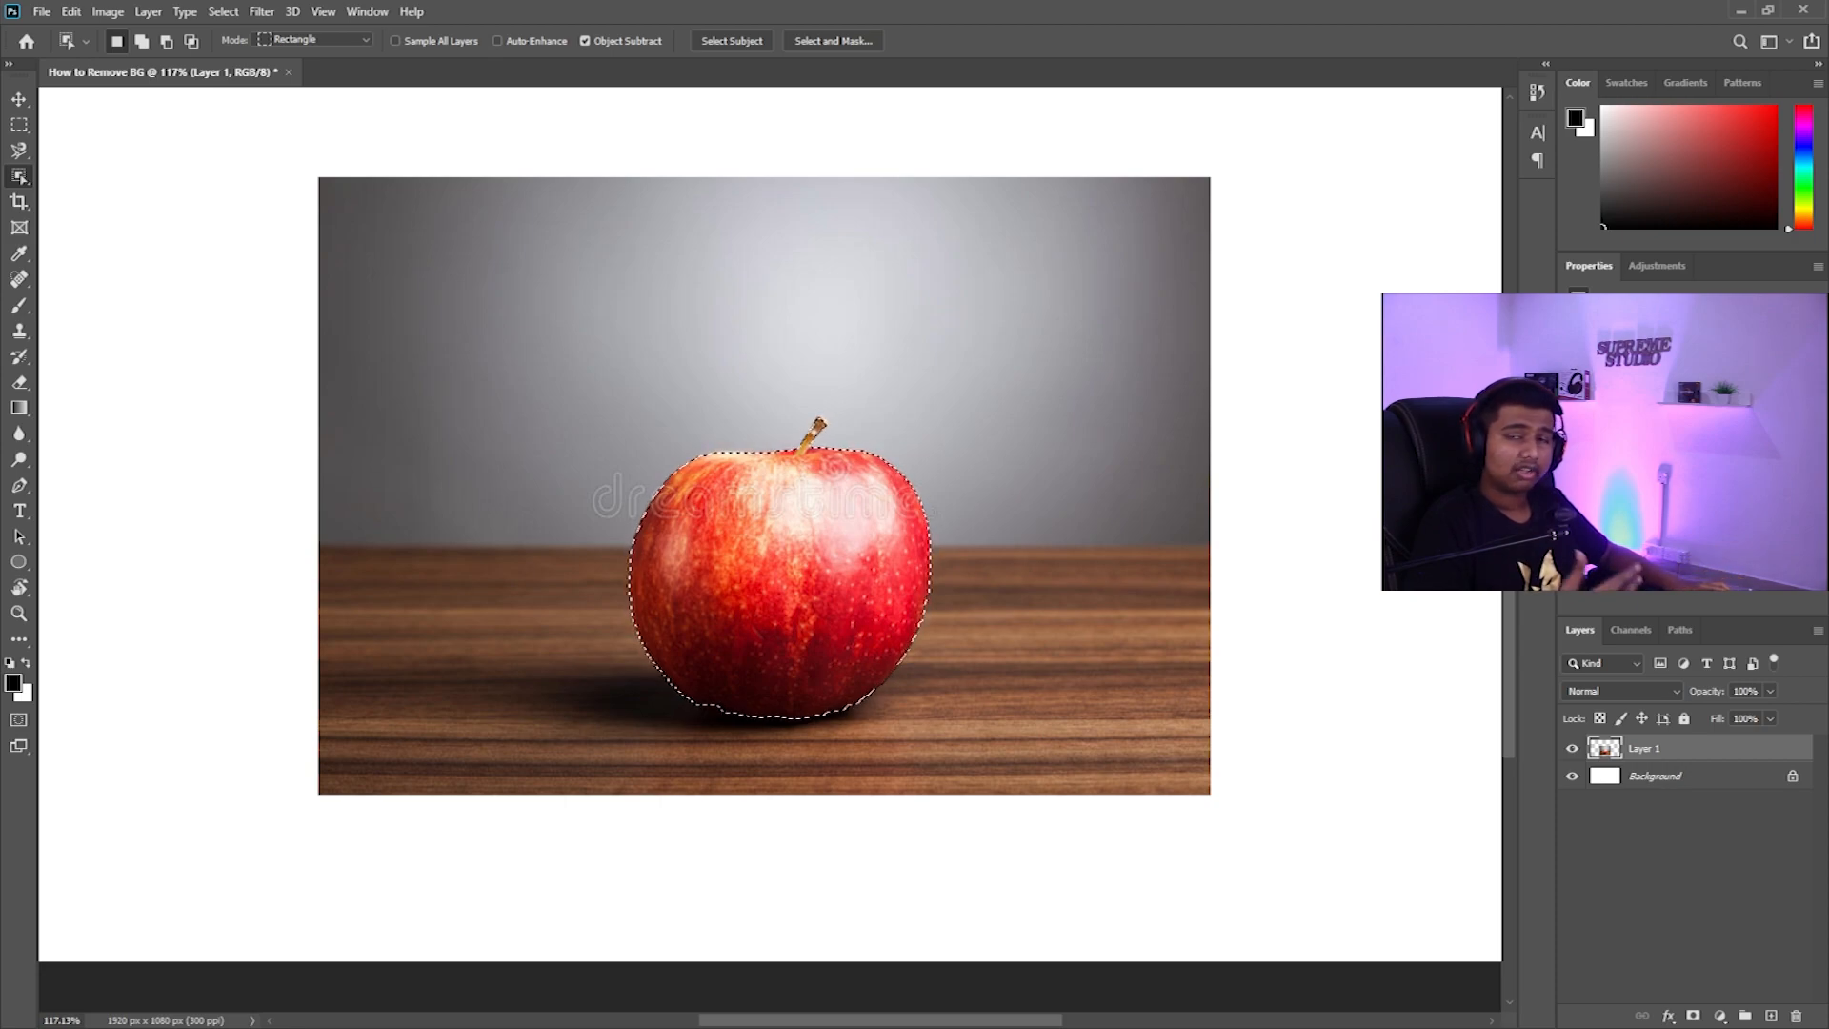
left_click(1692, 1016)
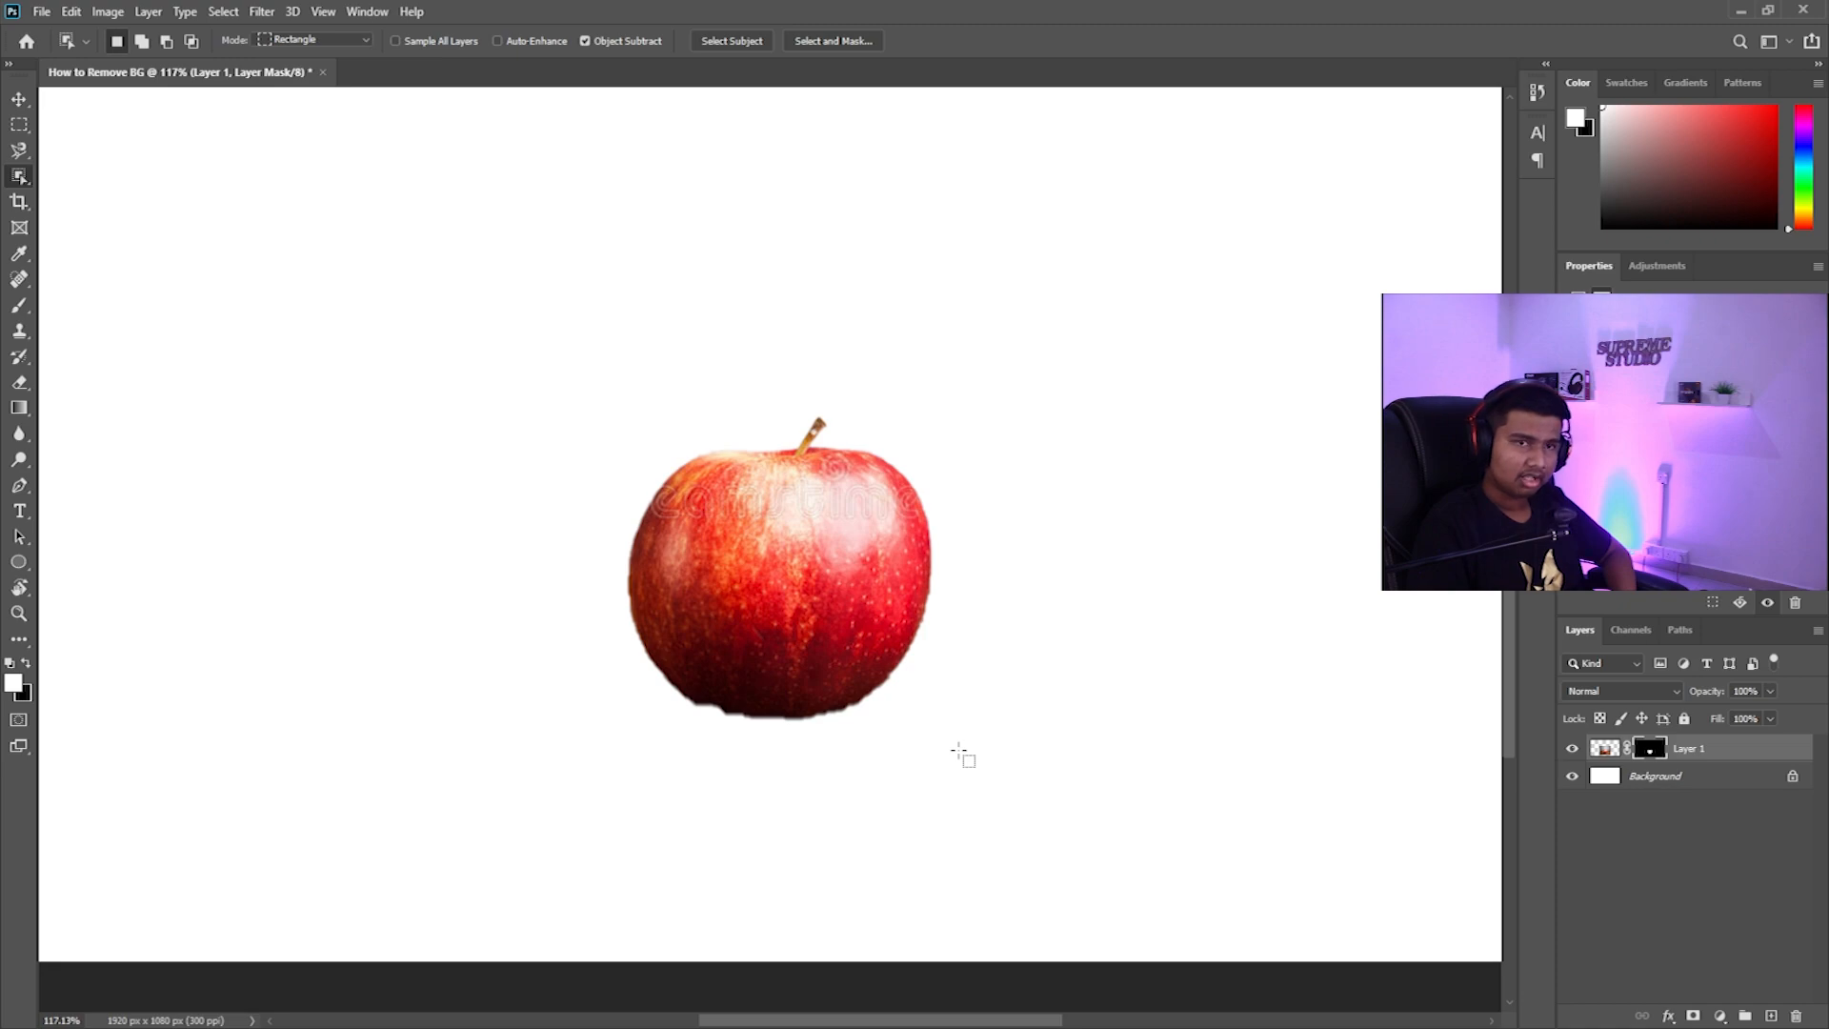
Examine the edges of the masked apple up close and undo the layer mask
scroll(960, 752, "up", 5)
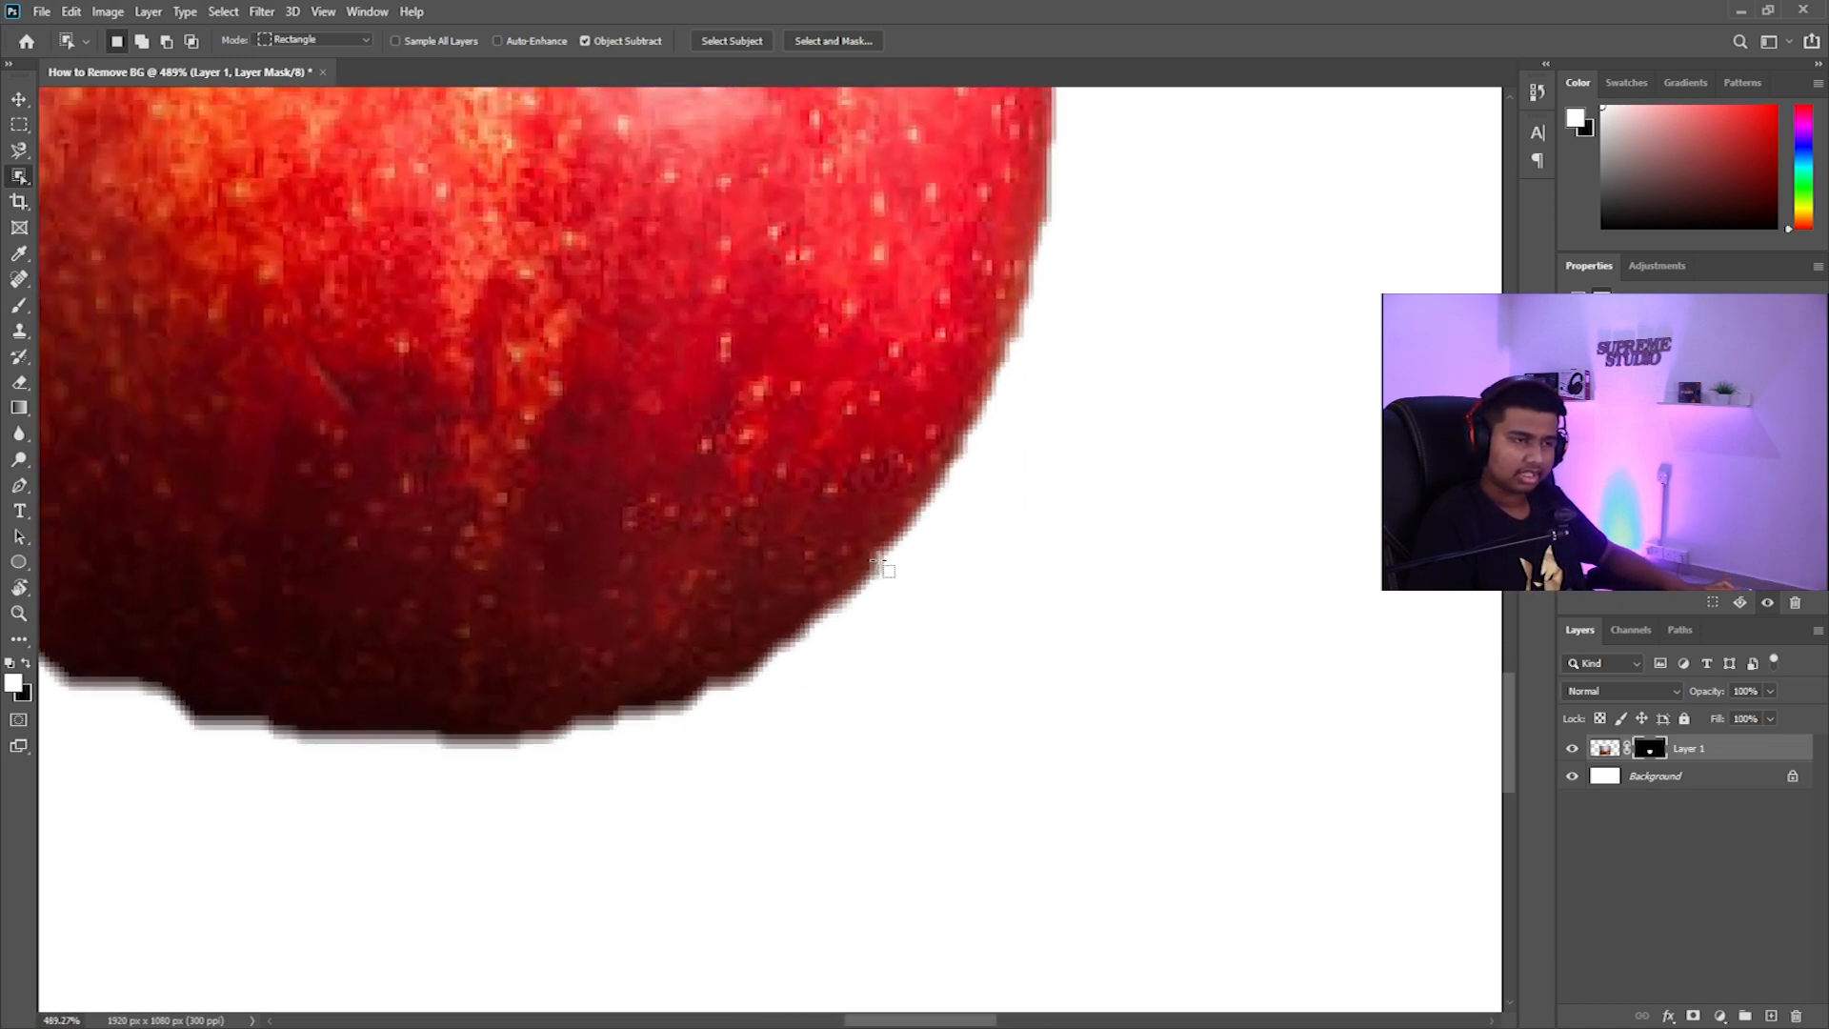
scroll(881, 569, "down", 1)
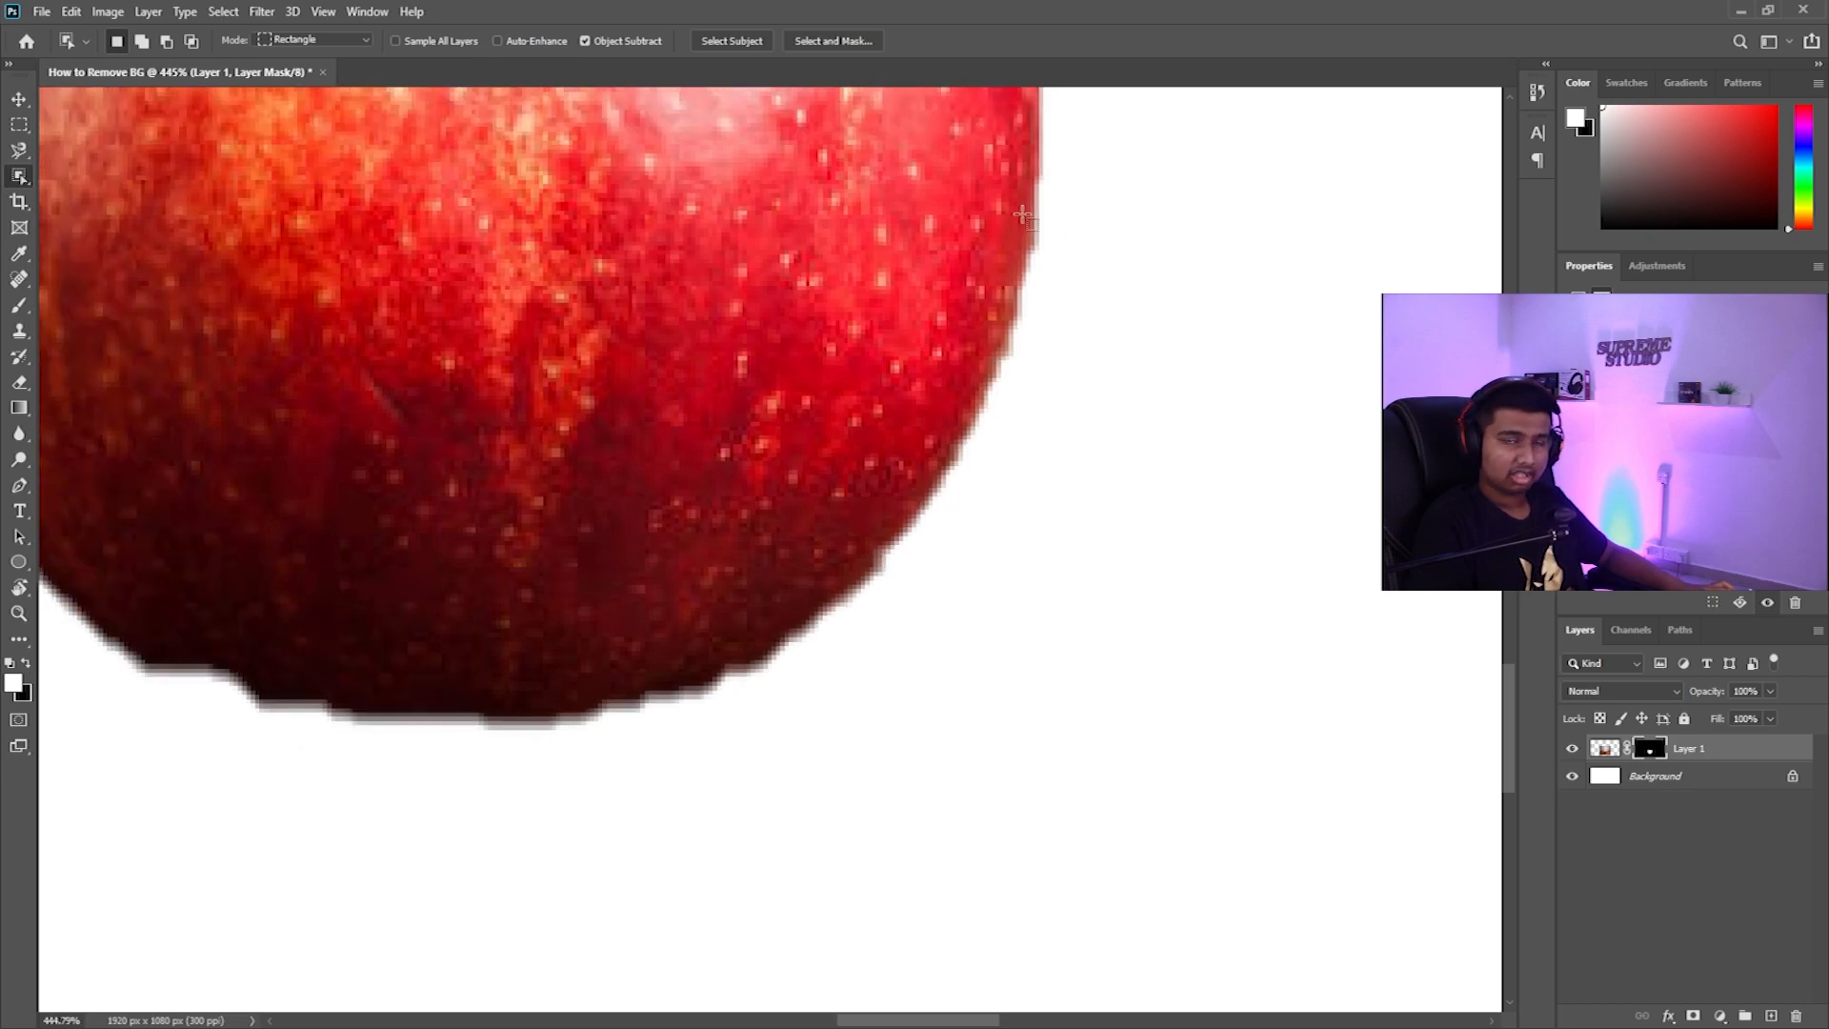
scroll(1023, 215, "down", 4)
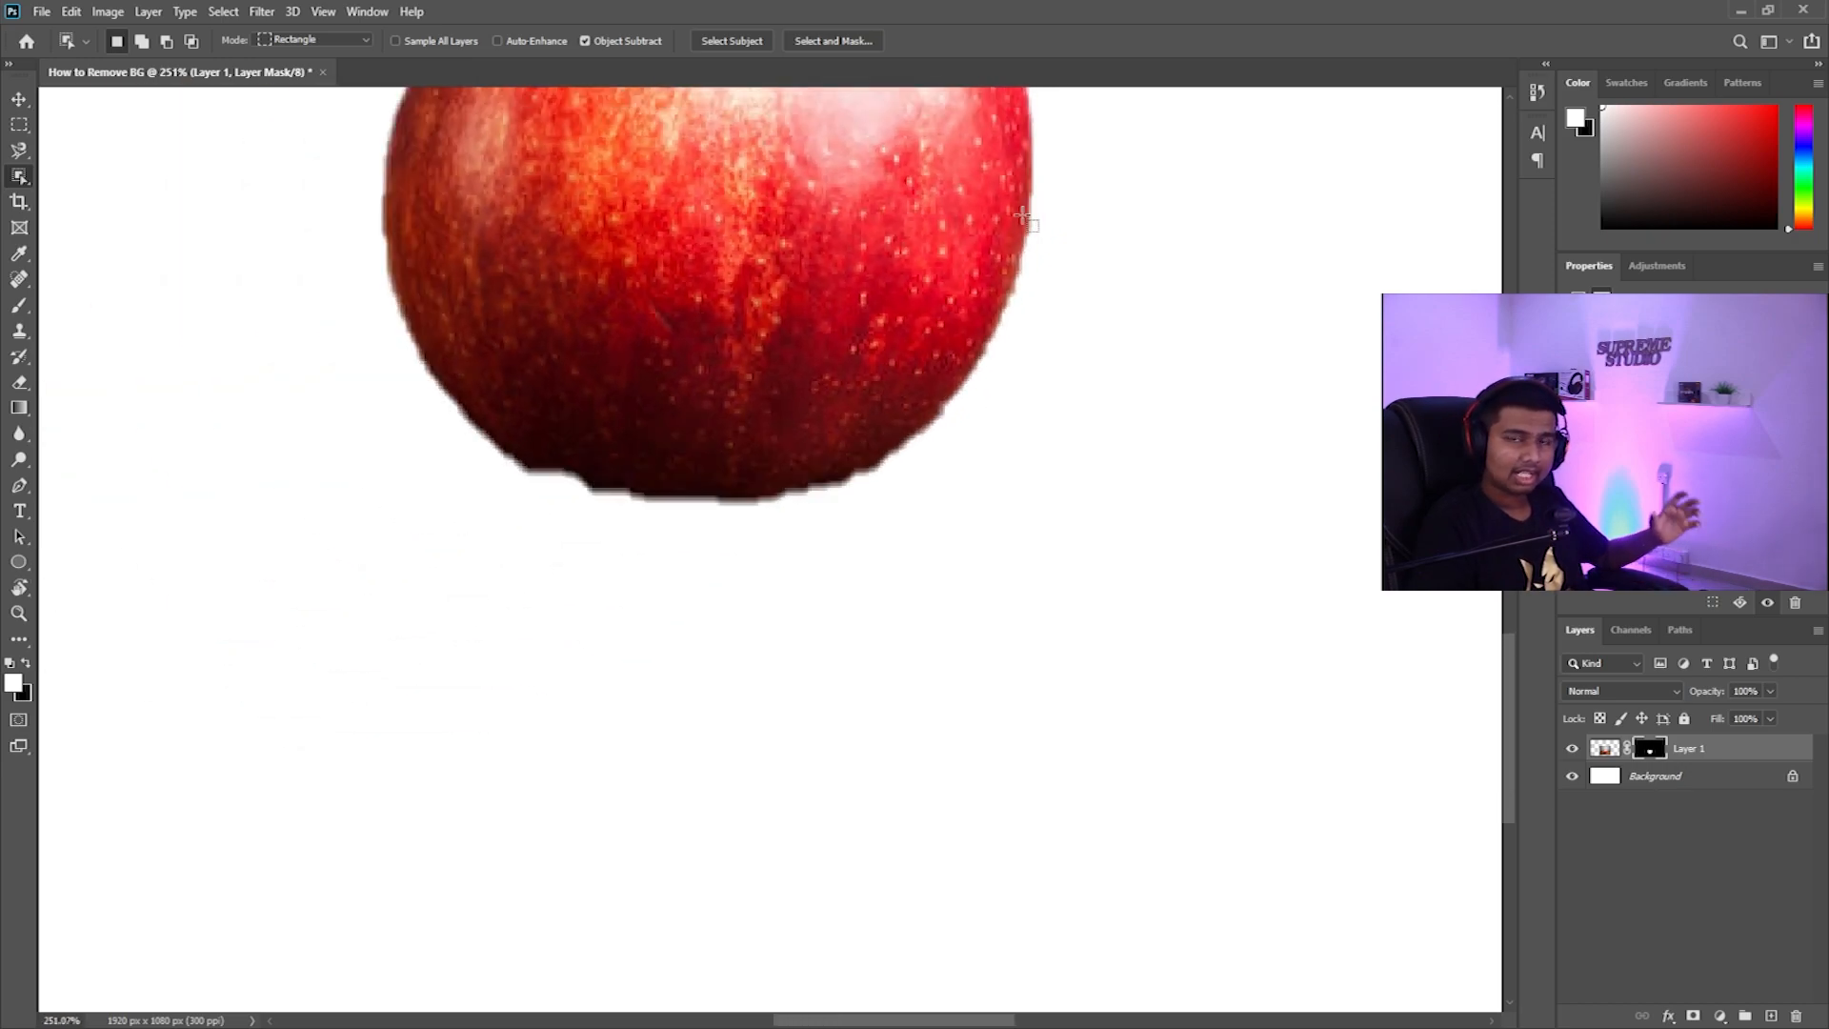
scroll(1022, 215, "down", 1)
left_click_drag(1036, 198, 996, 518)
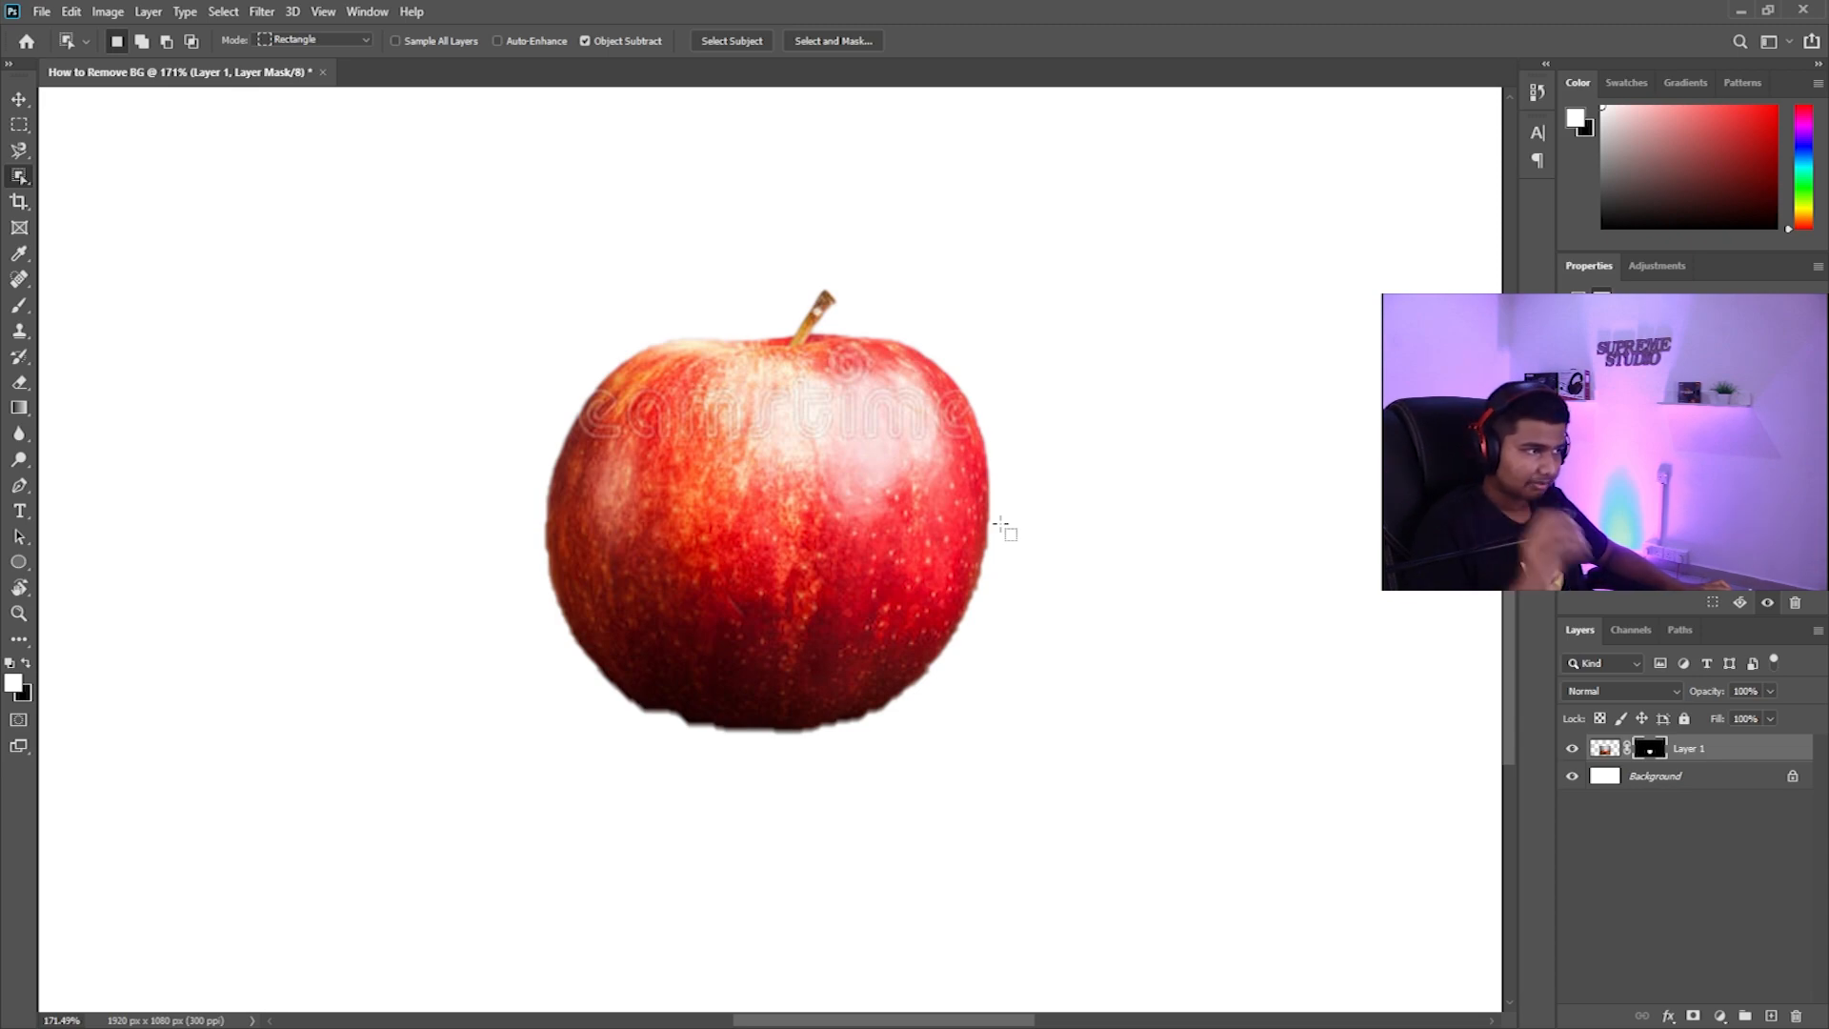
key("ctrl+z")
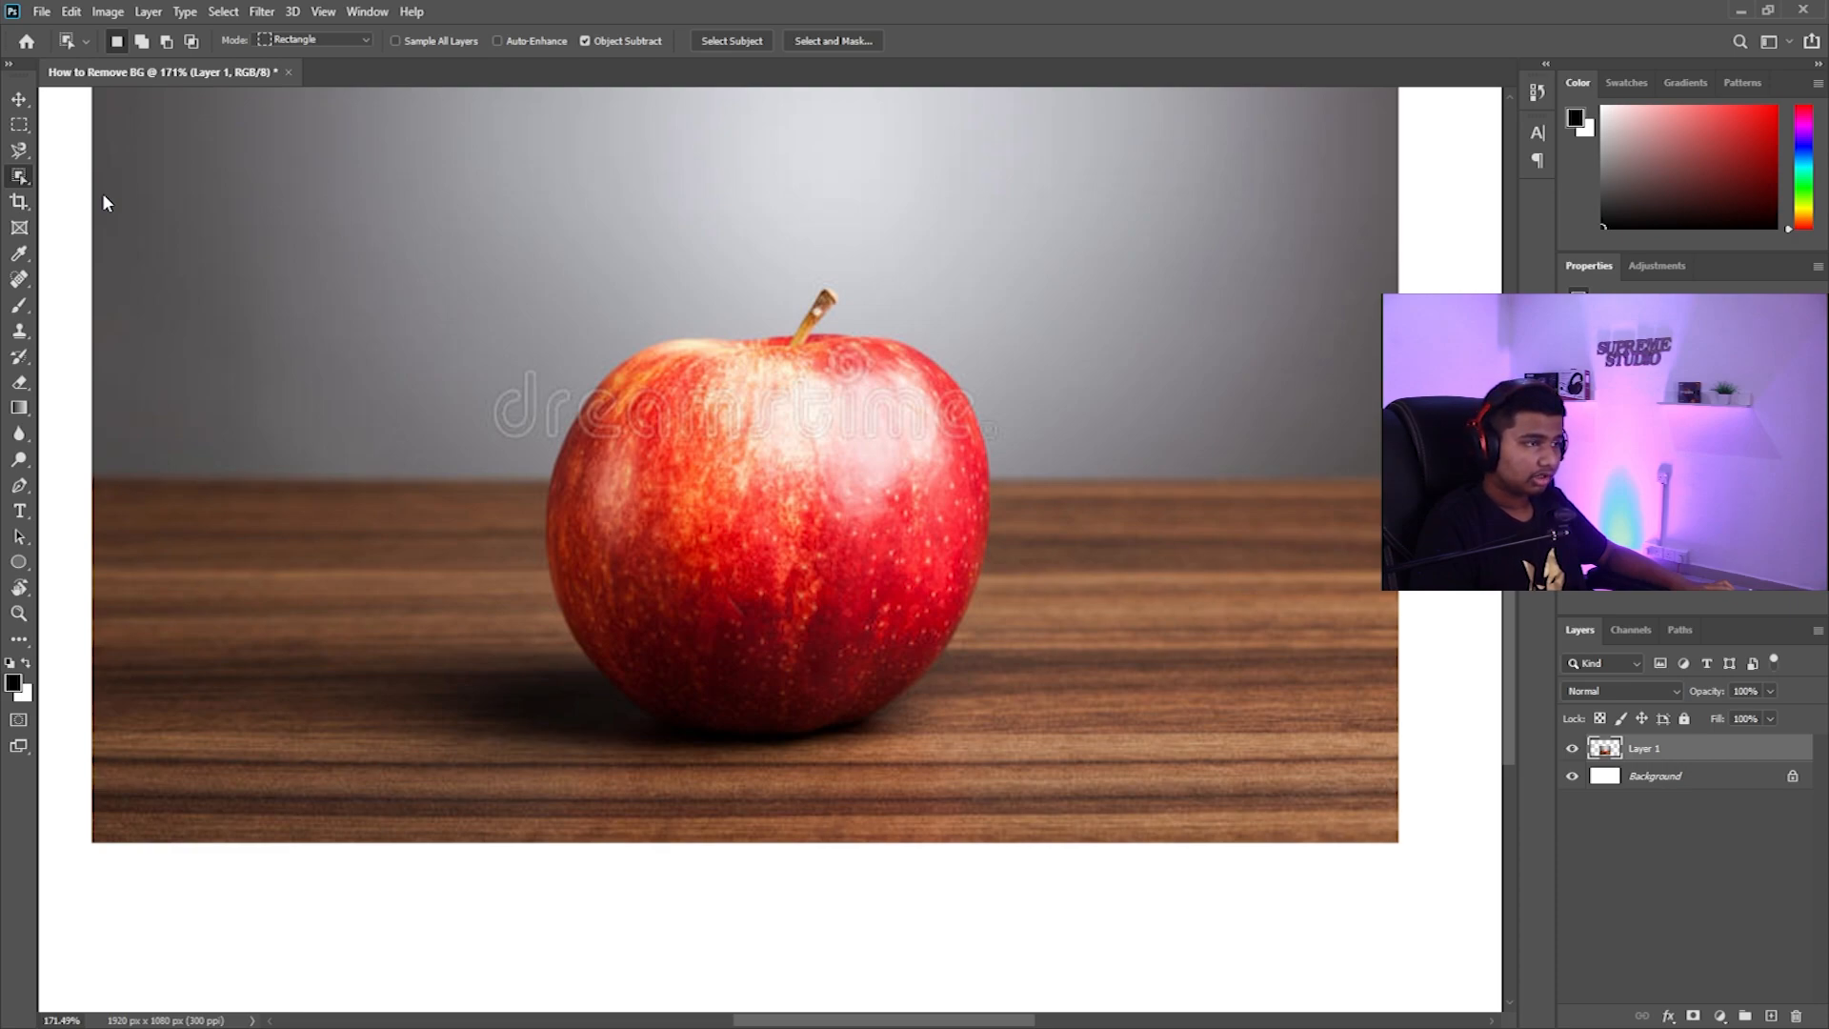
Brush over the apple with the Quick Selection tool to select it
key("shift+w")
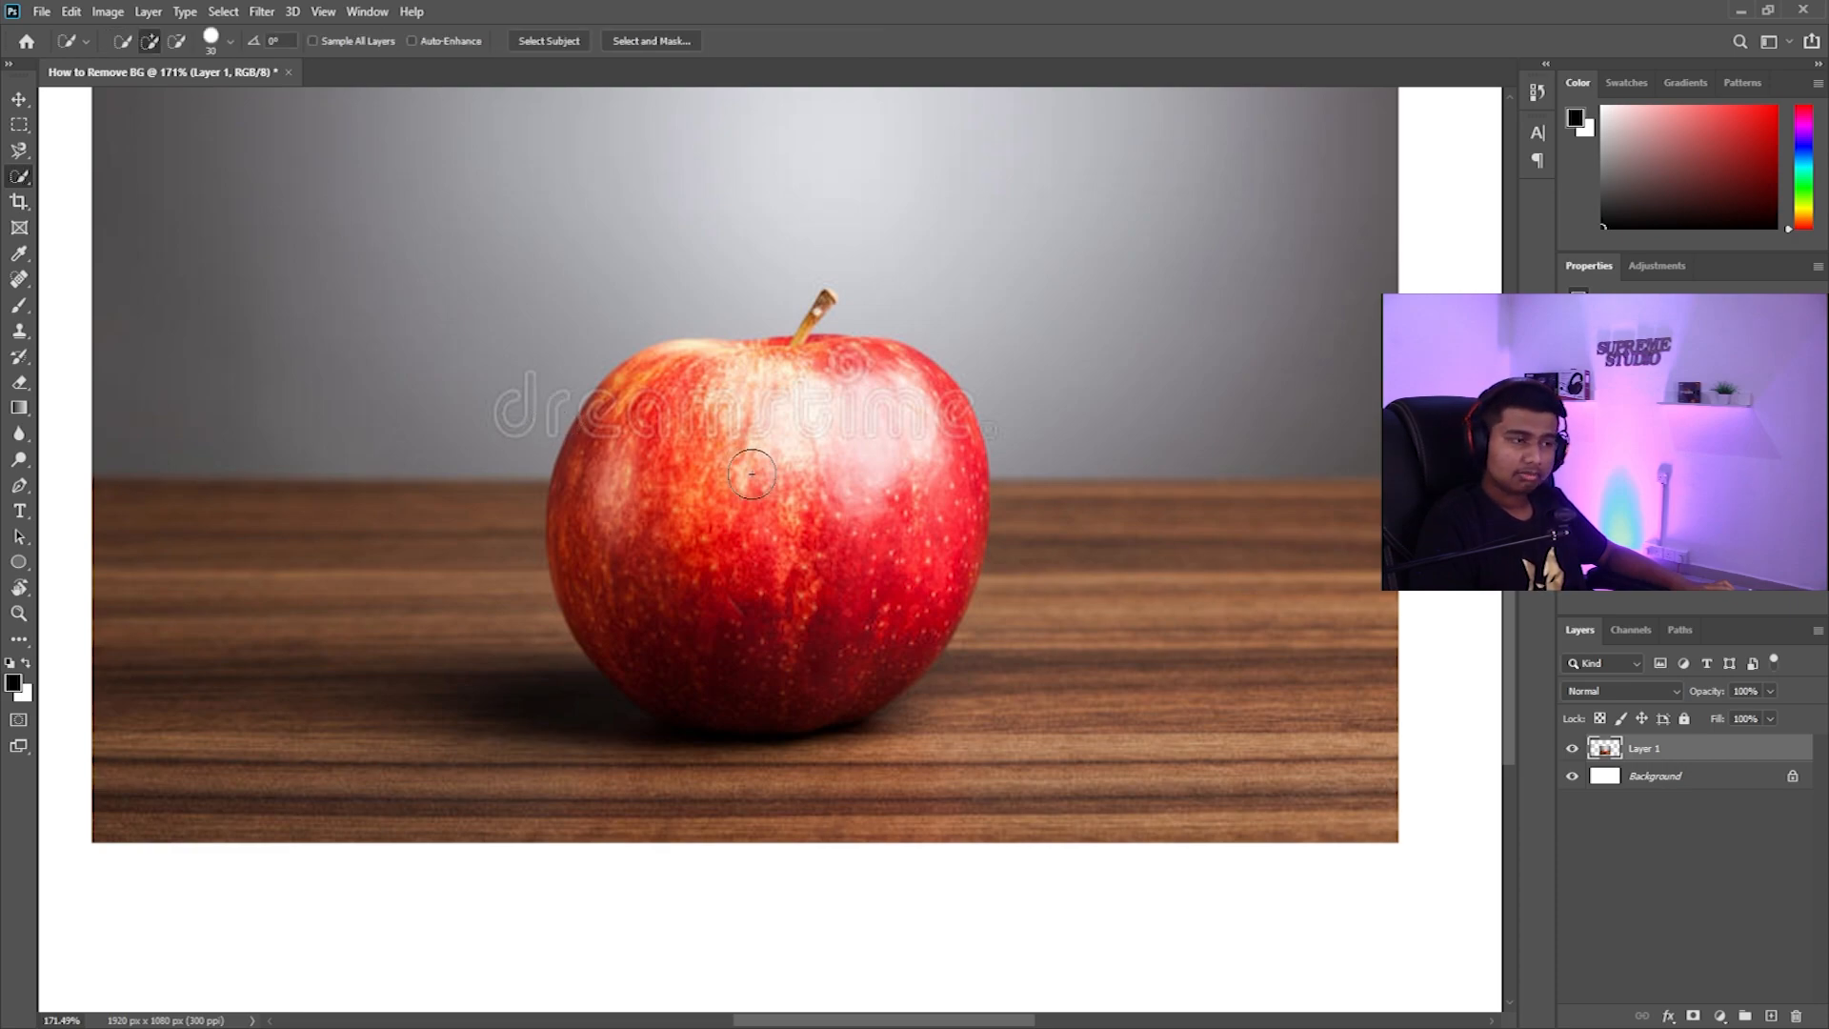
scroll(752, 474, "up", 3)
scroll(754, 496, "down", 1)
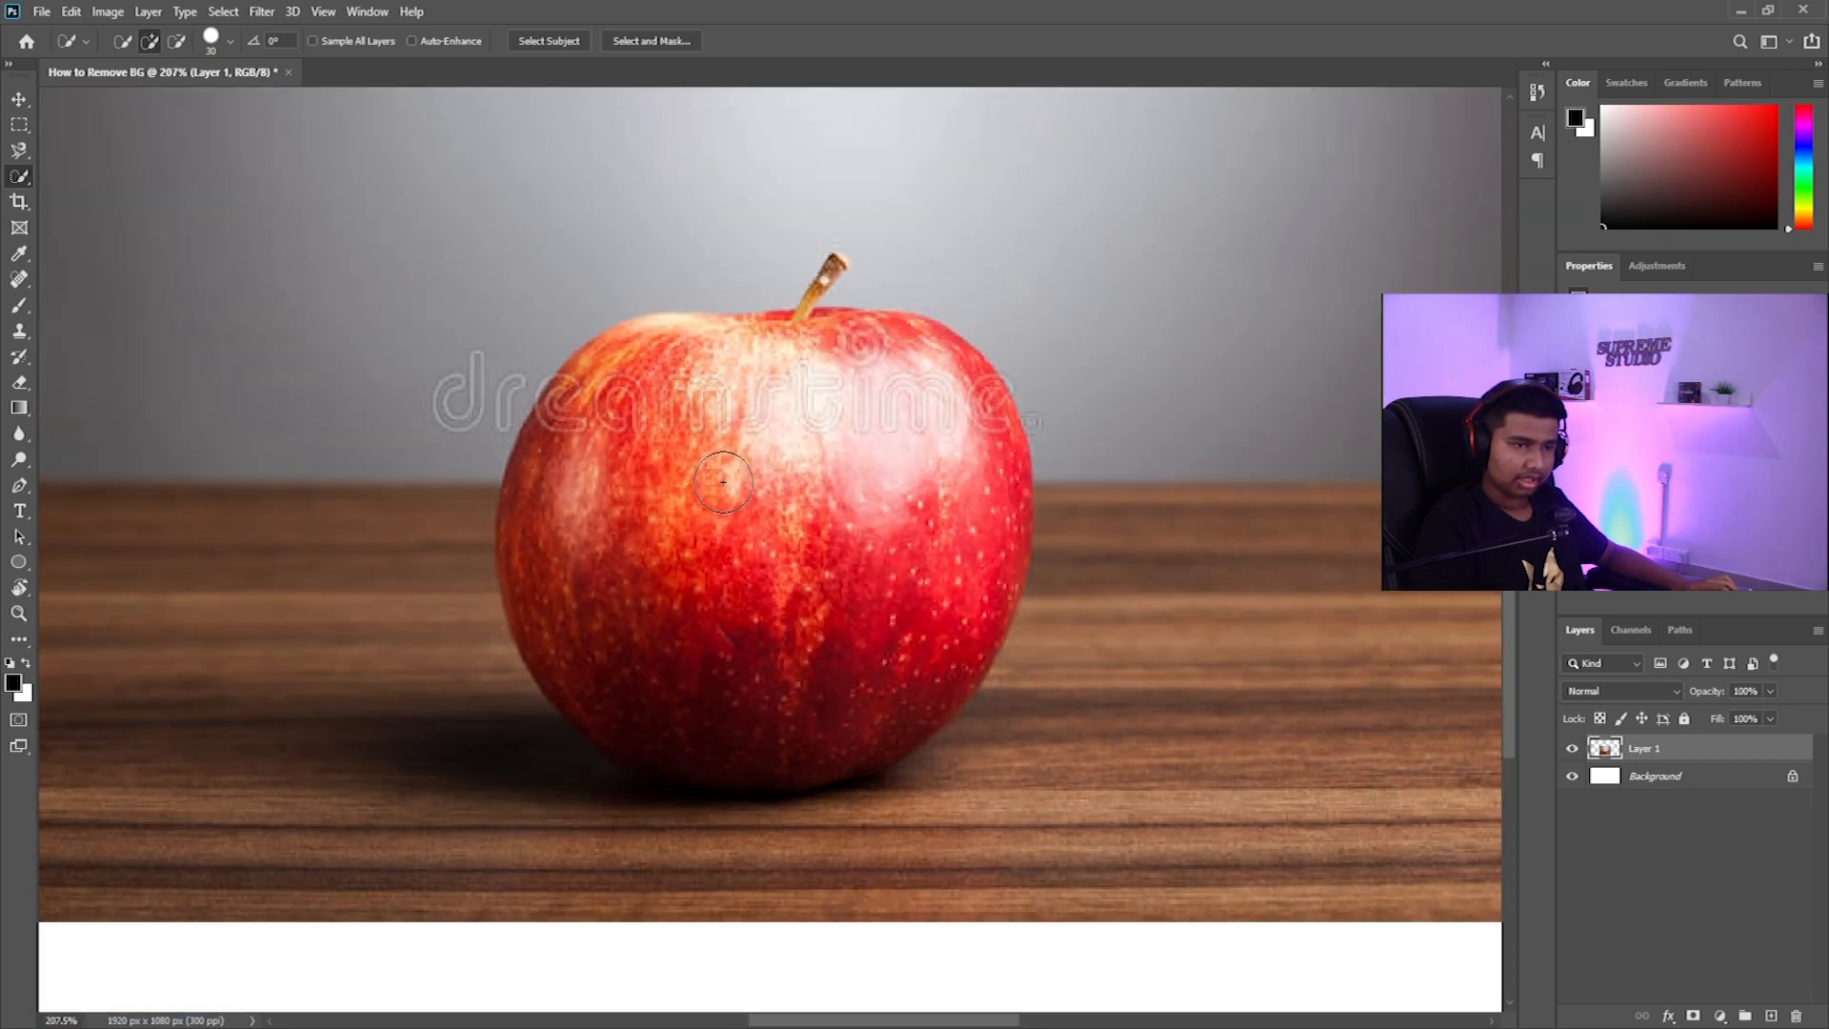
mouse_move(728, 481)
left_mouse_down()
mouse_move(667, 552)
mouse_move(586, 376)
mouse_move(852, 367)
mouse_move(952, 429)
mouse_move(1000, 534)
mouse_move(919, 652)
mouse_move(838, 714)
mouse_move(689, 724)
mouse_move(553, 676)
mouse_move(529, 591)
mouse_move(495, 775)
left_mouse_up()
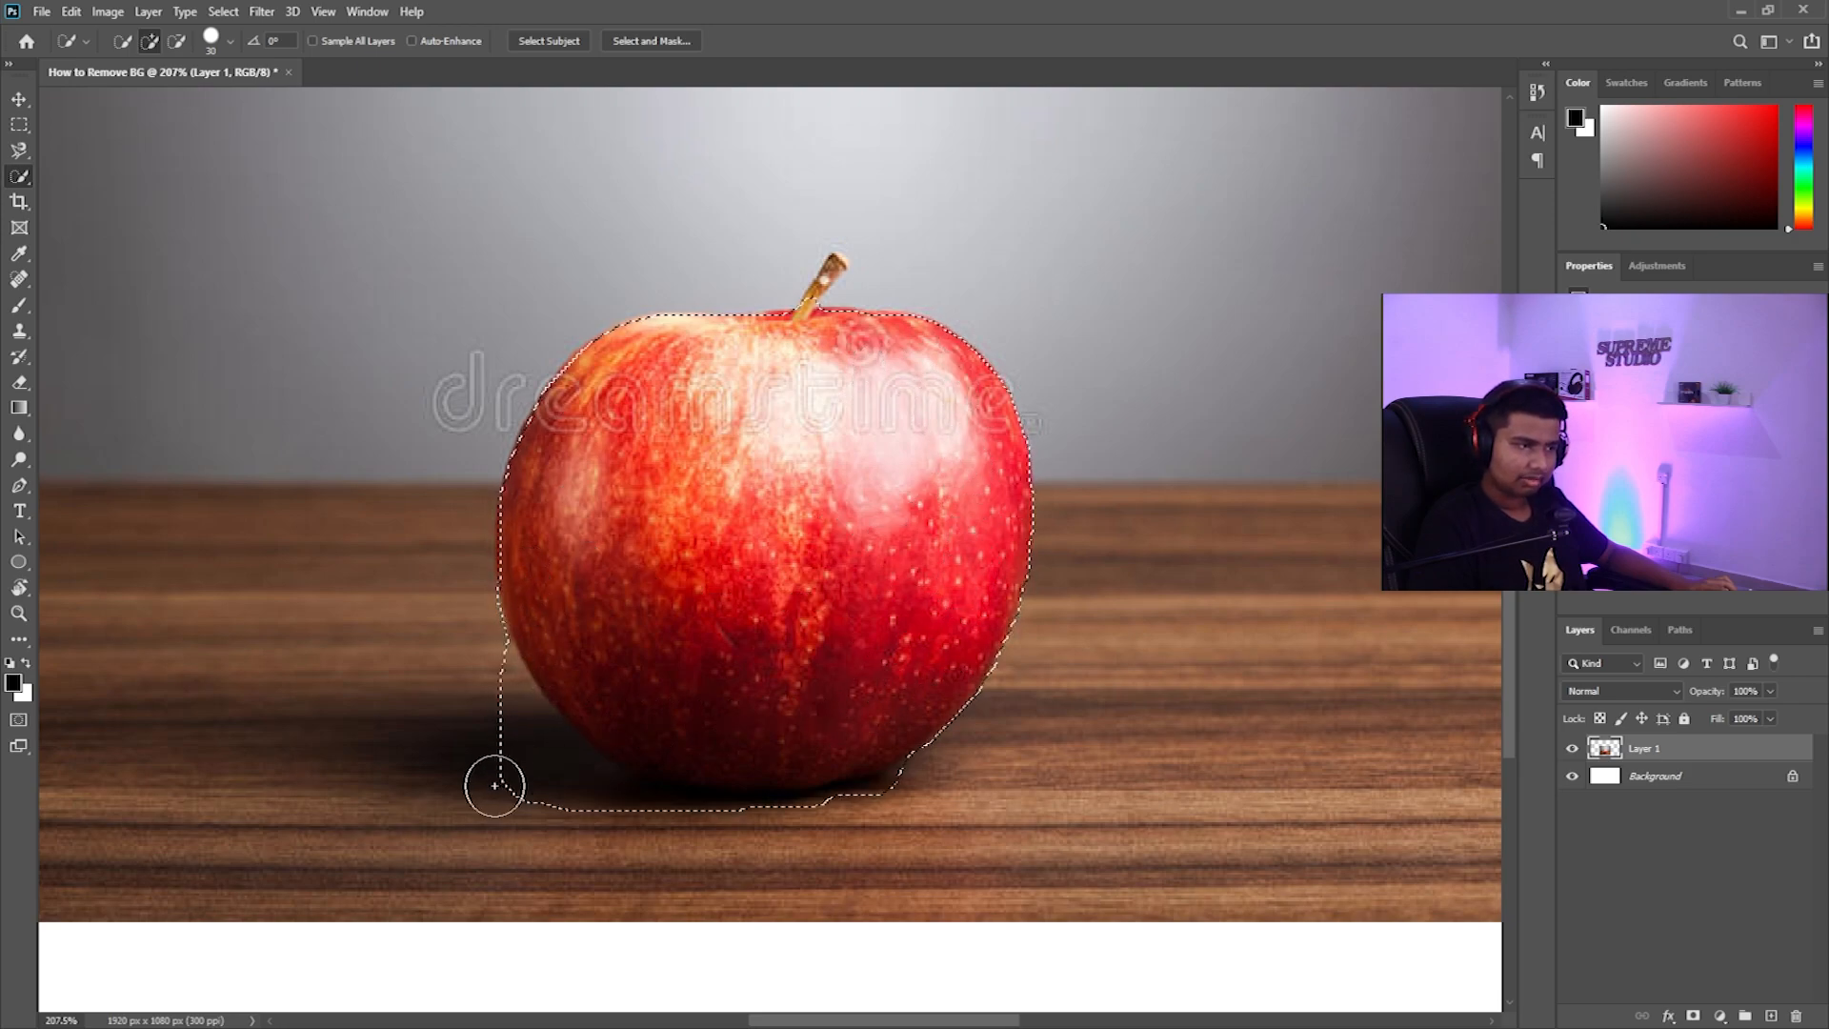
Subtract the table shadow beside the apple's lower-left edge from the quick selection
scroll(495, 775, "up", 3)
scroll(490, 732, "down", 2)
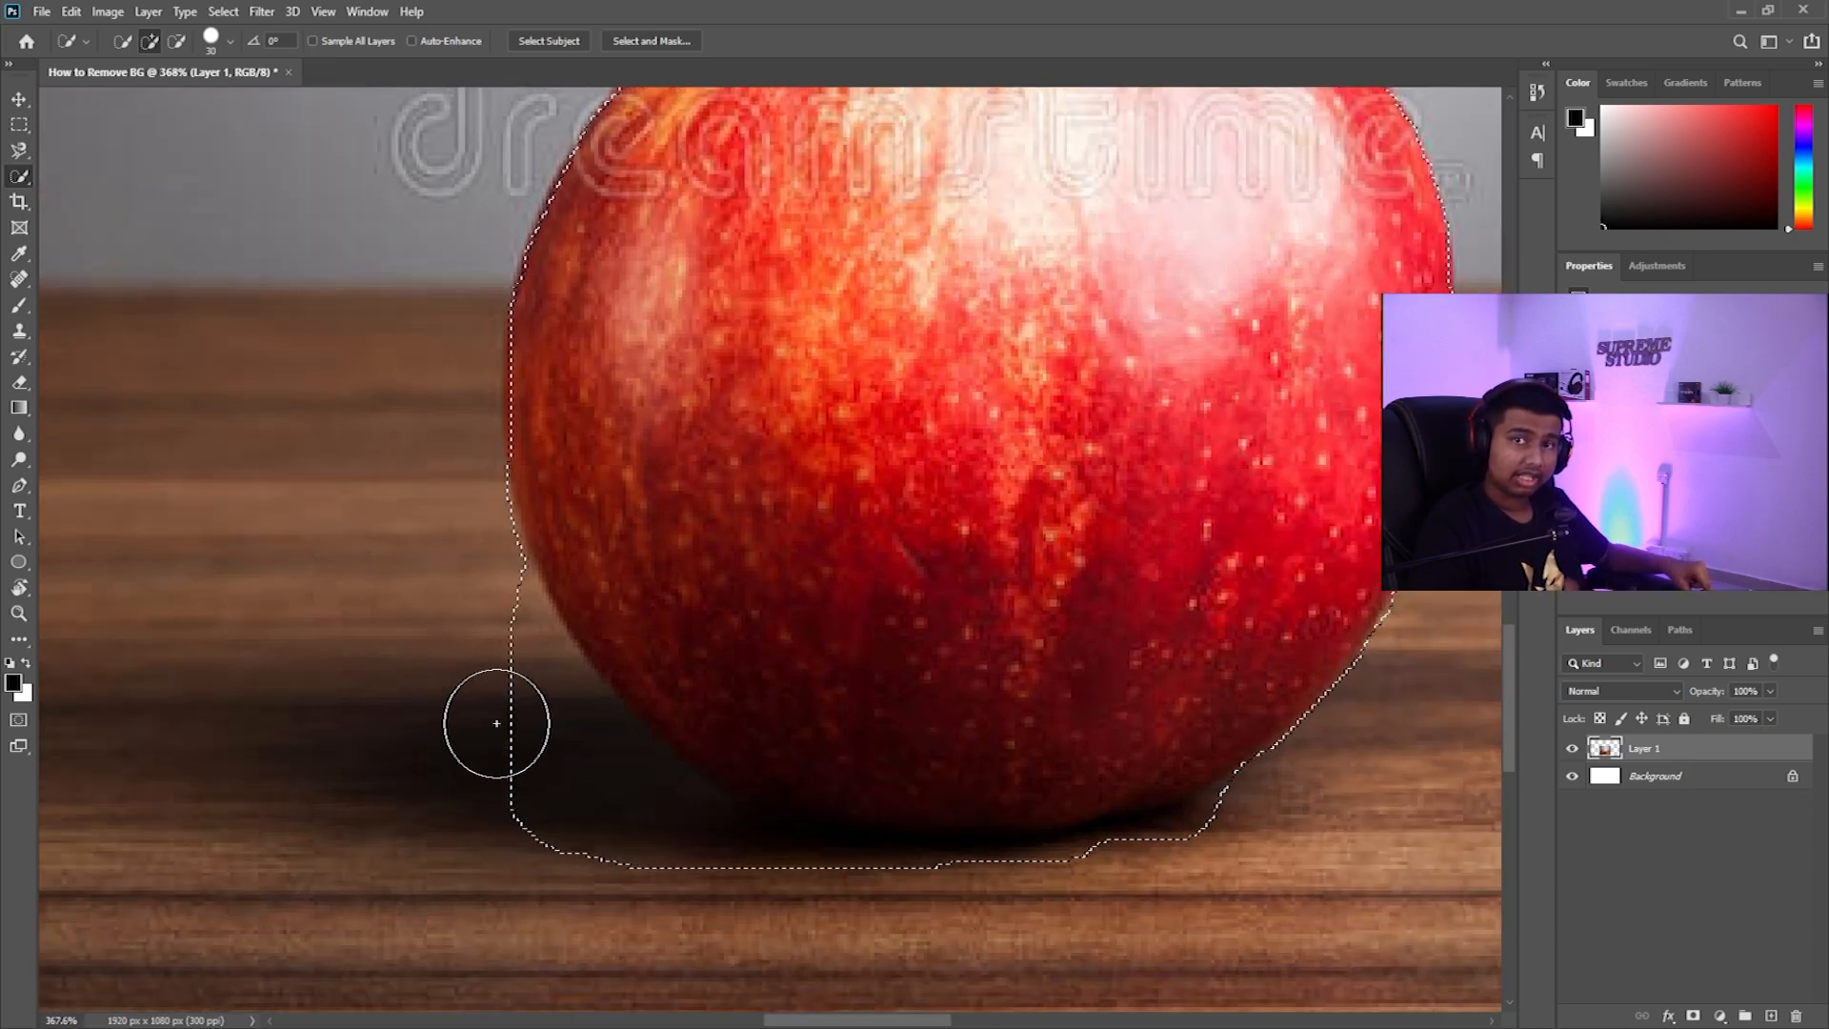
key("alt")
mouse_move(461, 596)
left_mouse_down()
mouse_move(494, 698)
mouse_move(560, 797)
mouse_move(644, 859)
mouse_move(645, 837)
left_mouse_up()
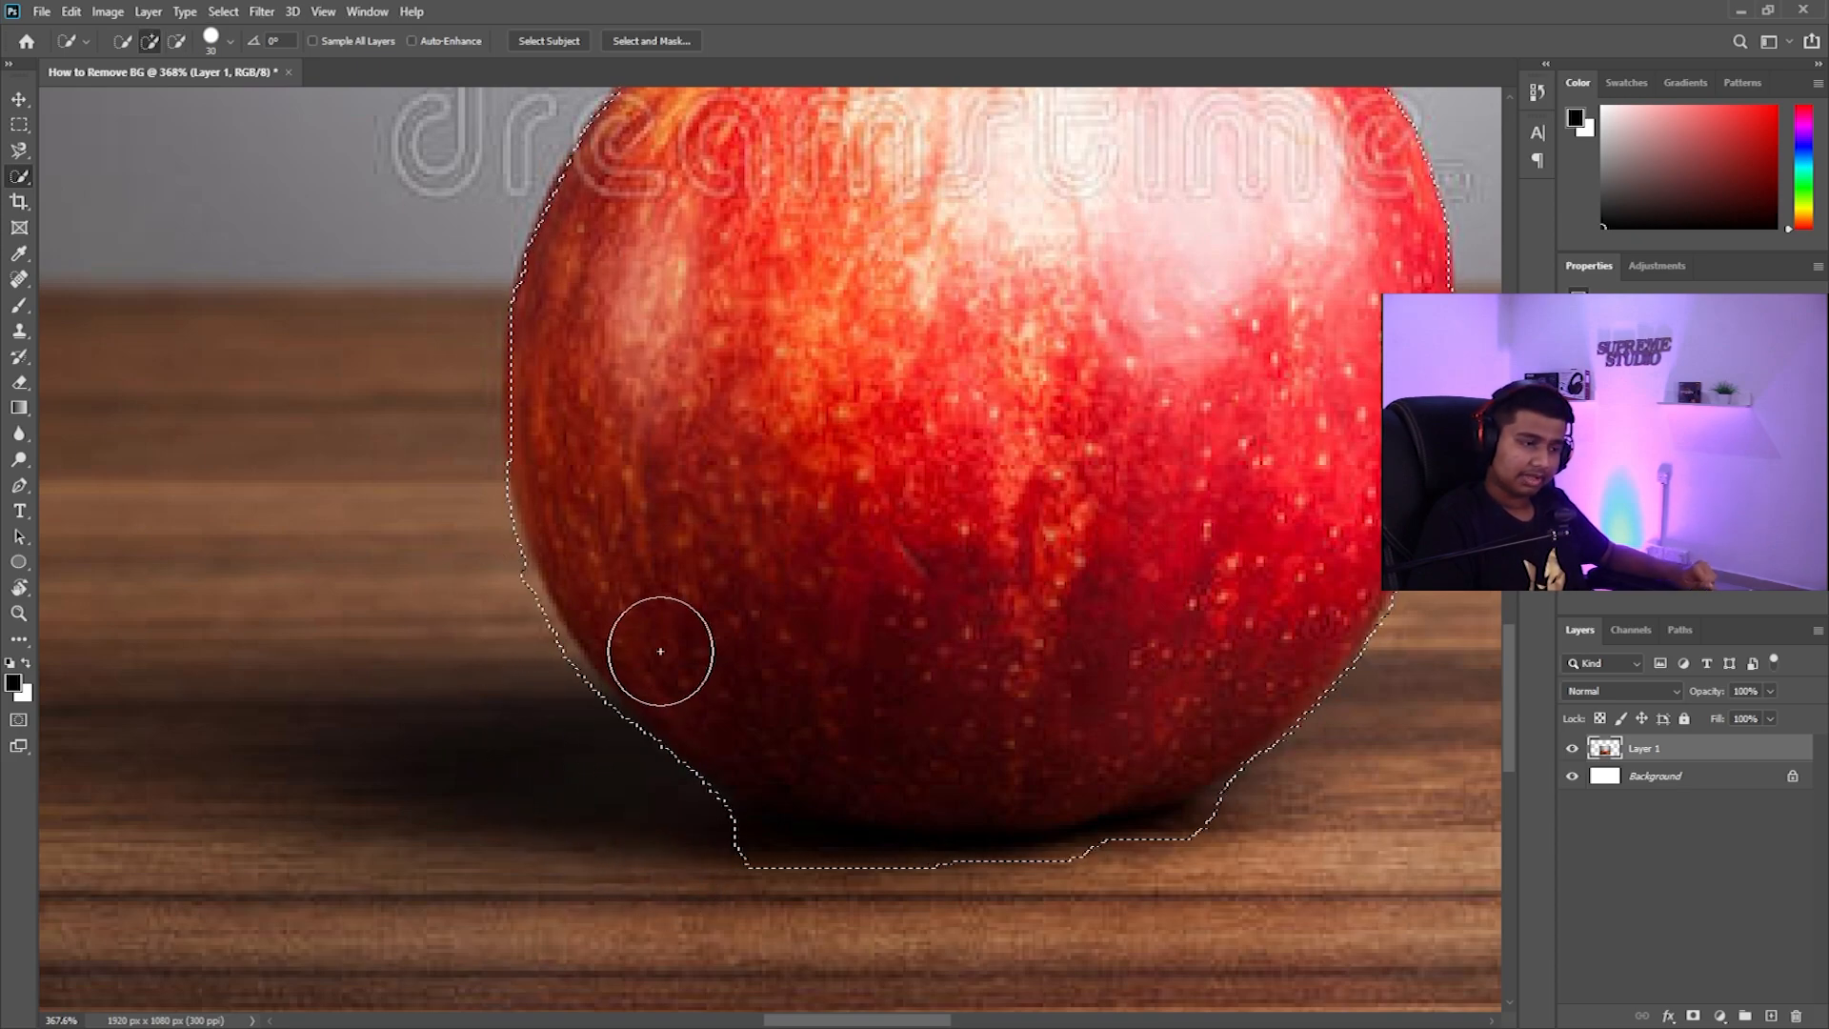
Try adding the grey background beside the apple's upper-left edge to the quick selection, and undo that addition
scroll(661, 645, "up", 2)
scroll(653, 622, "down", 3)
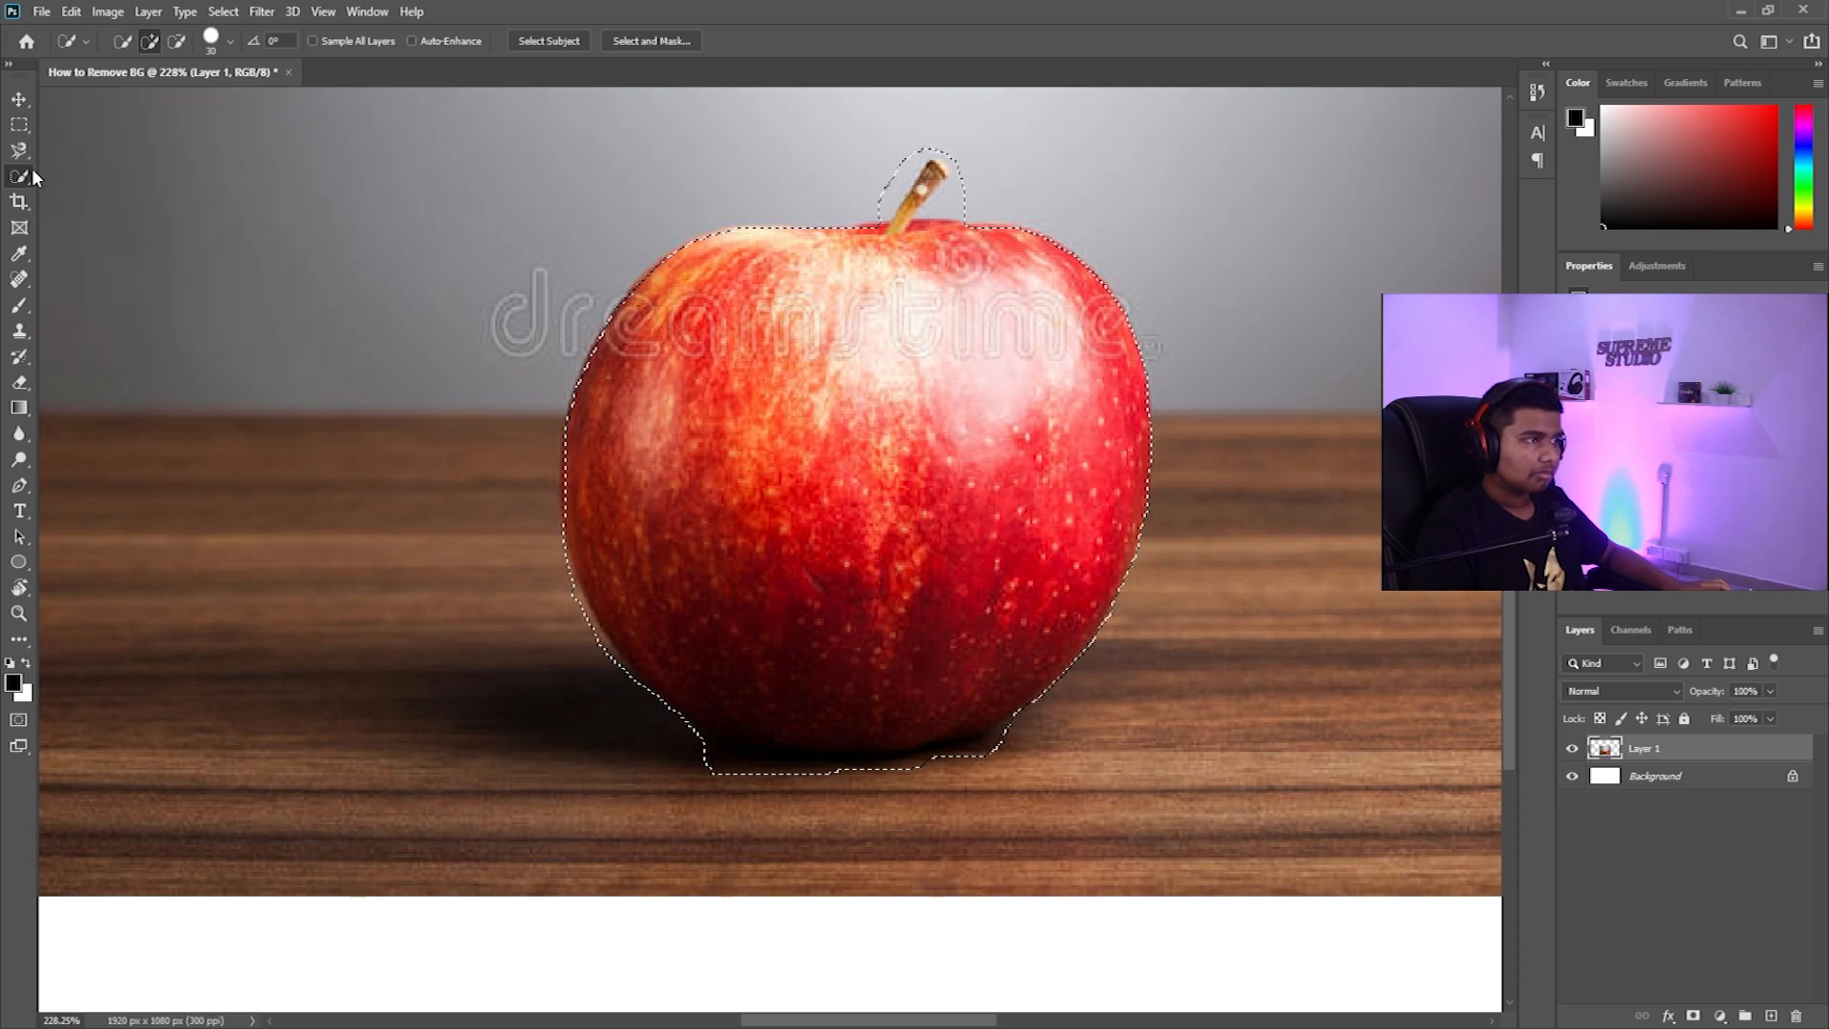
left_click_drag(494, 285, 496, 338)
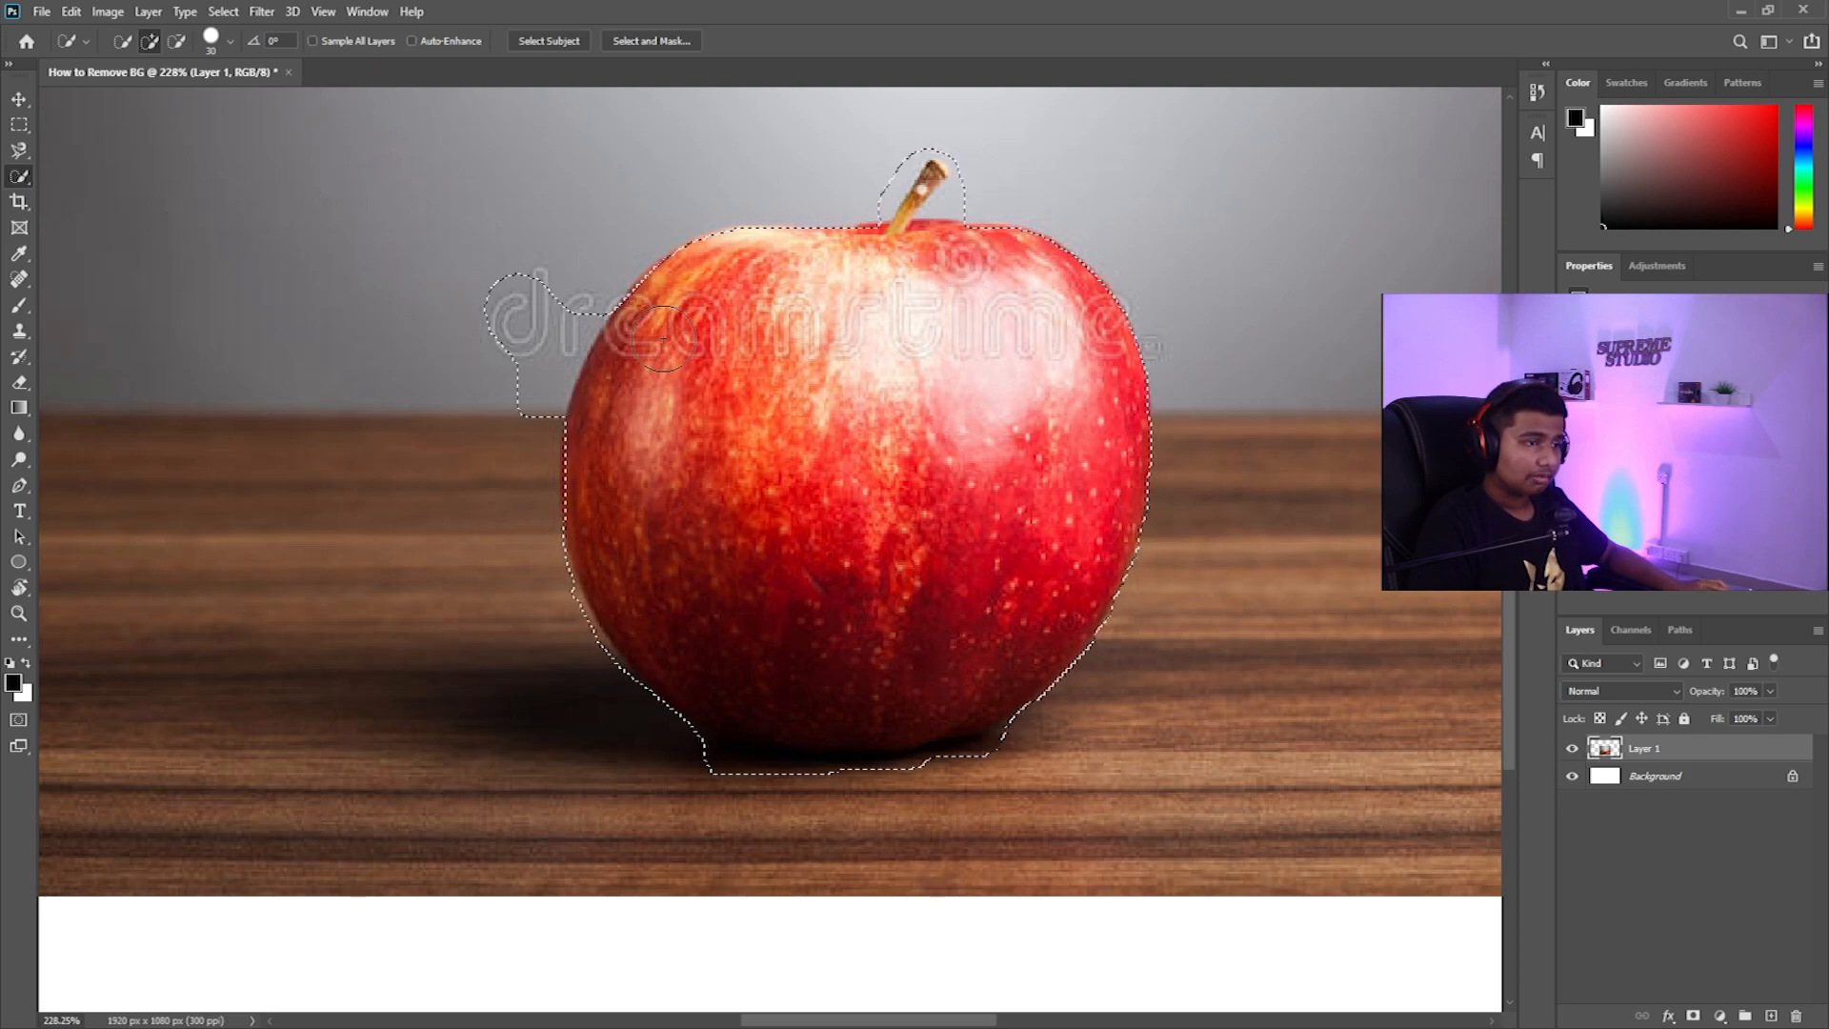
key("ctrl+z")
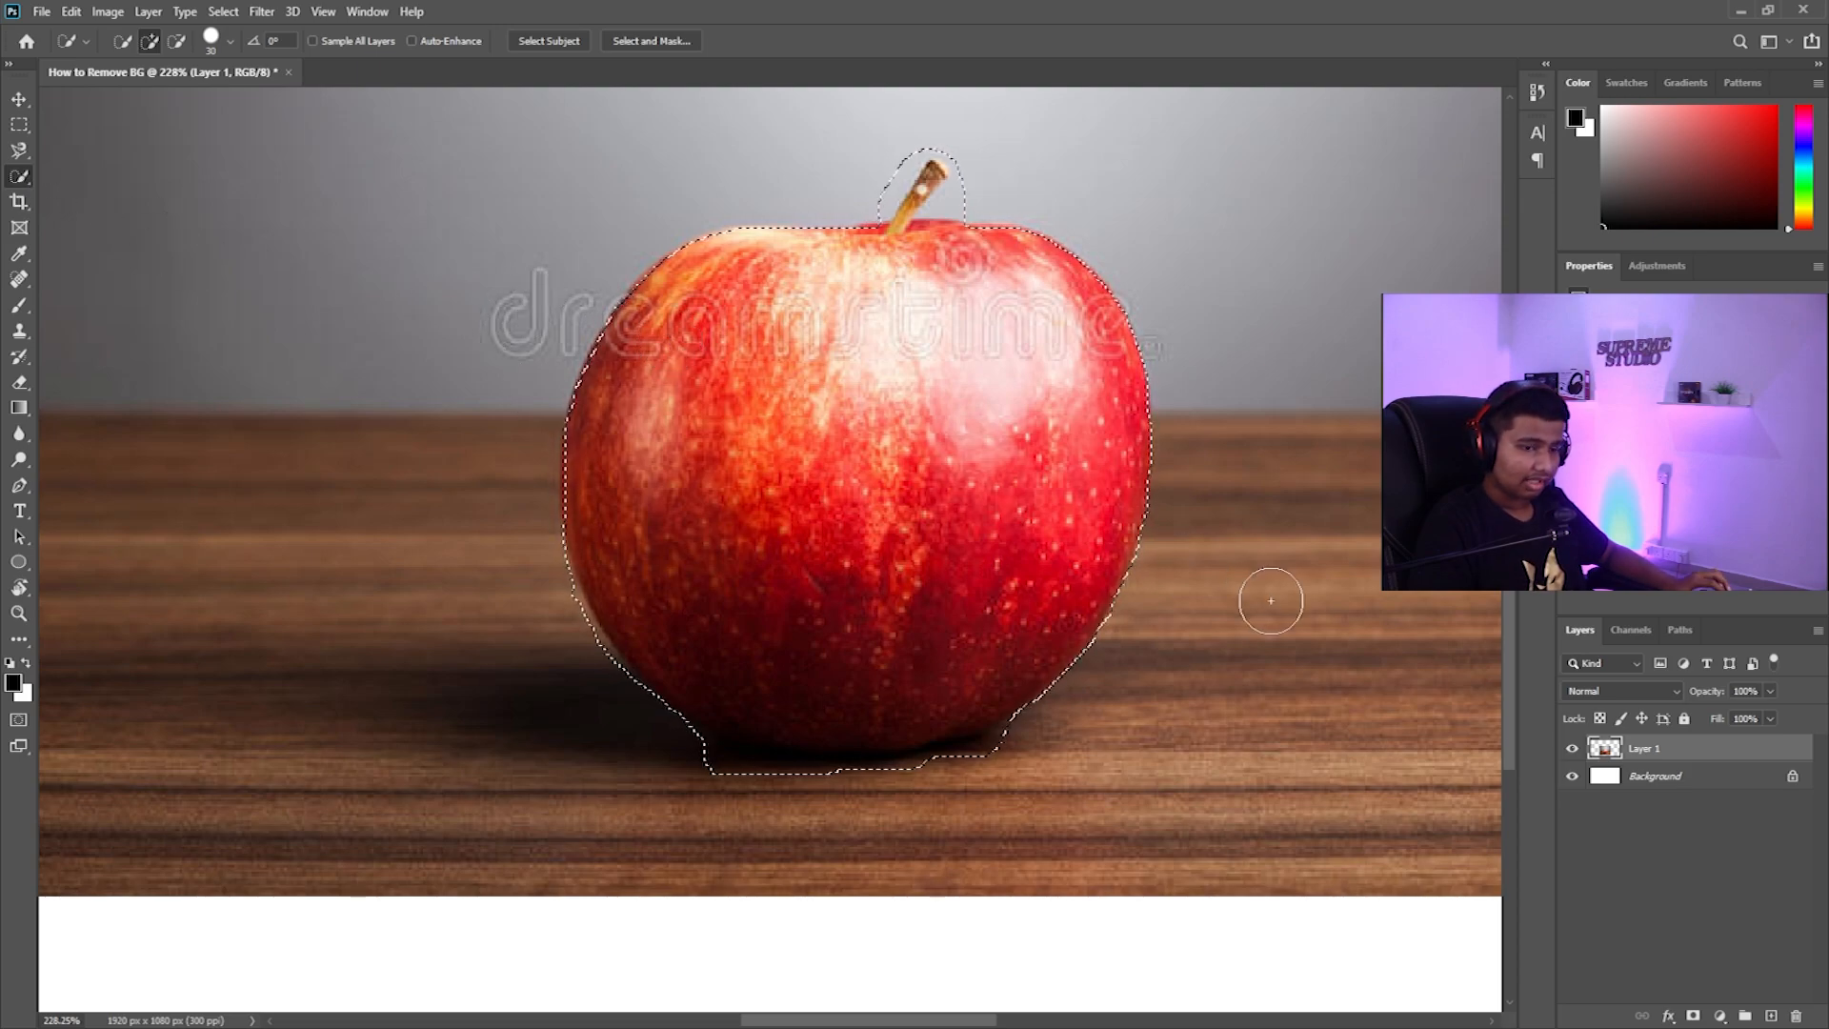
Try masking Layer 1 with the apple's quick selection, then undo the mask and clear the selection
left_click(1694, 1015)
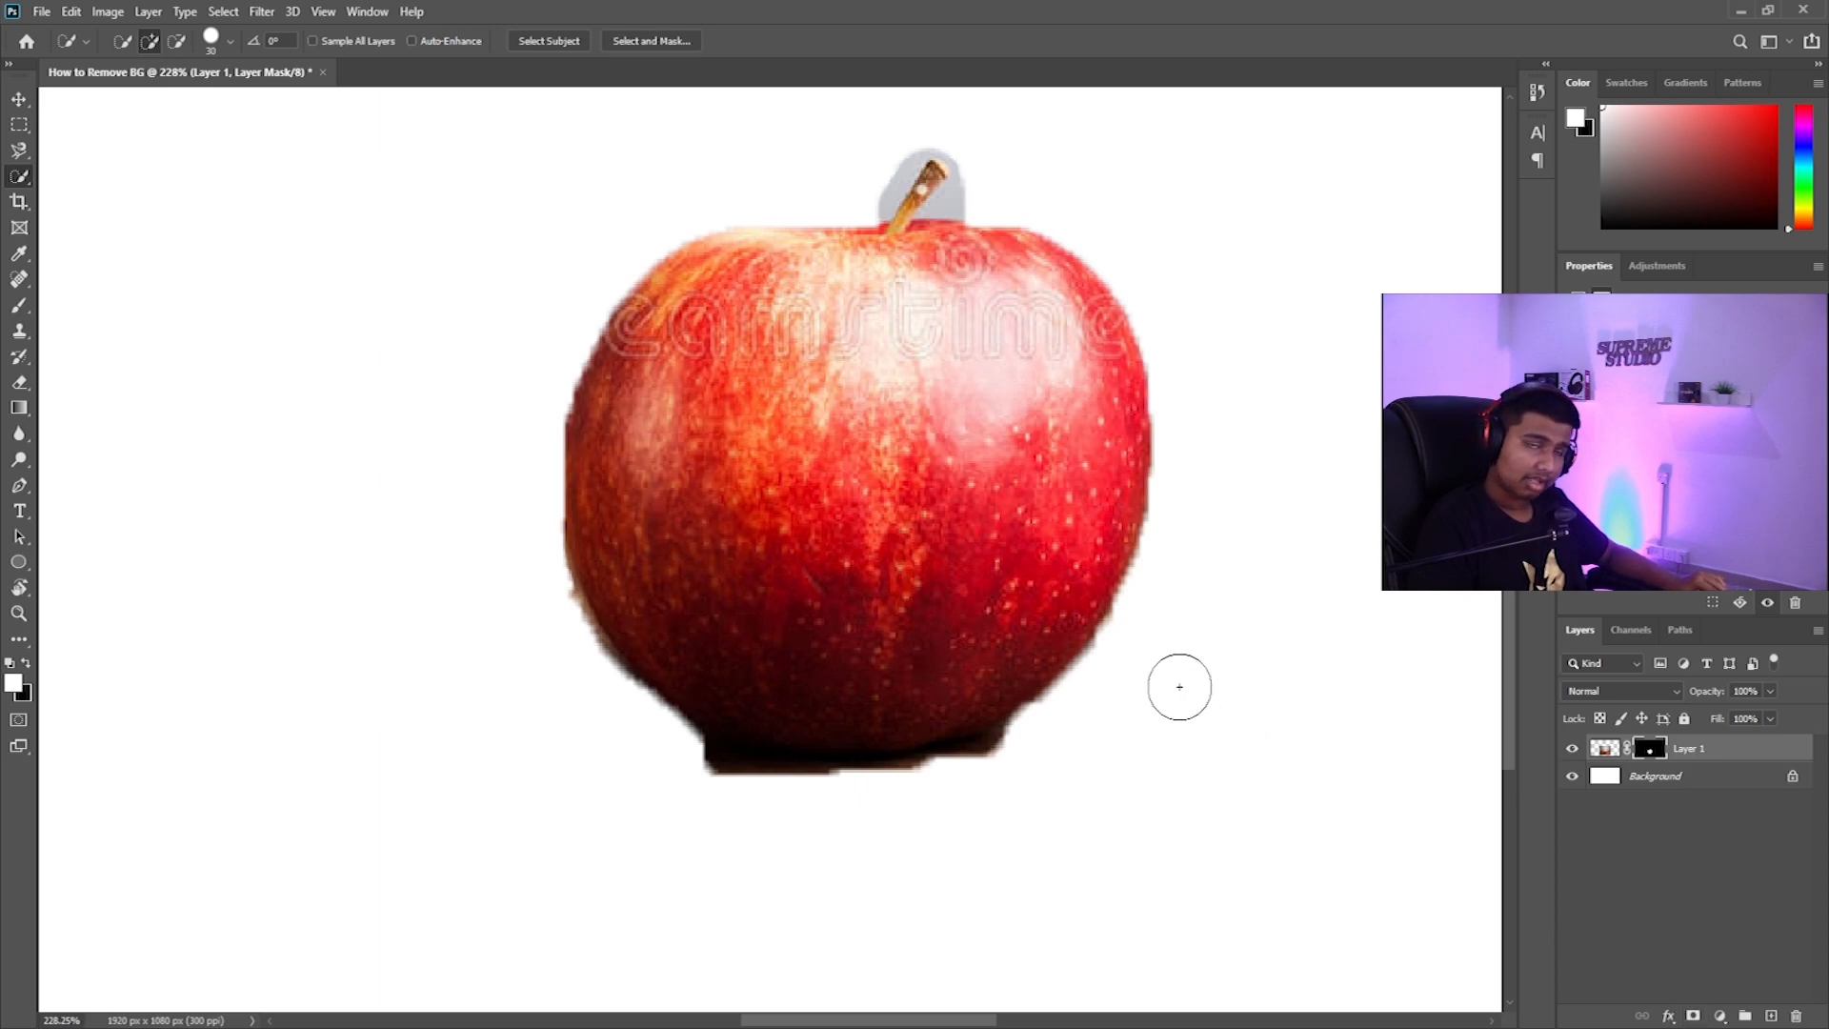
key("ctrl+z")
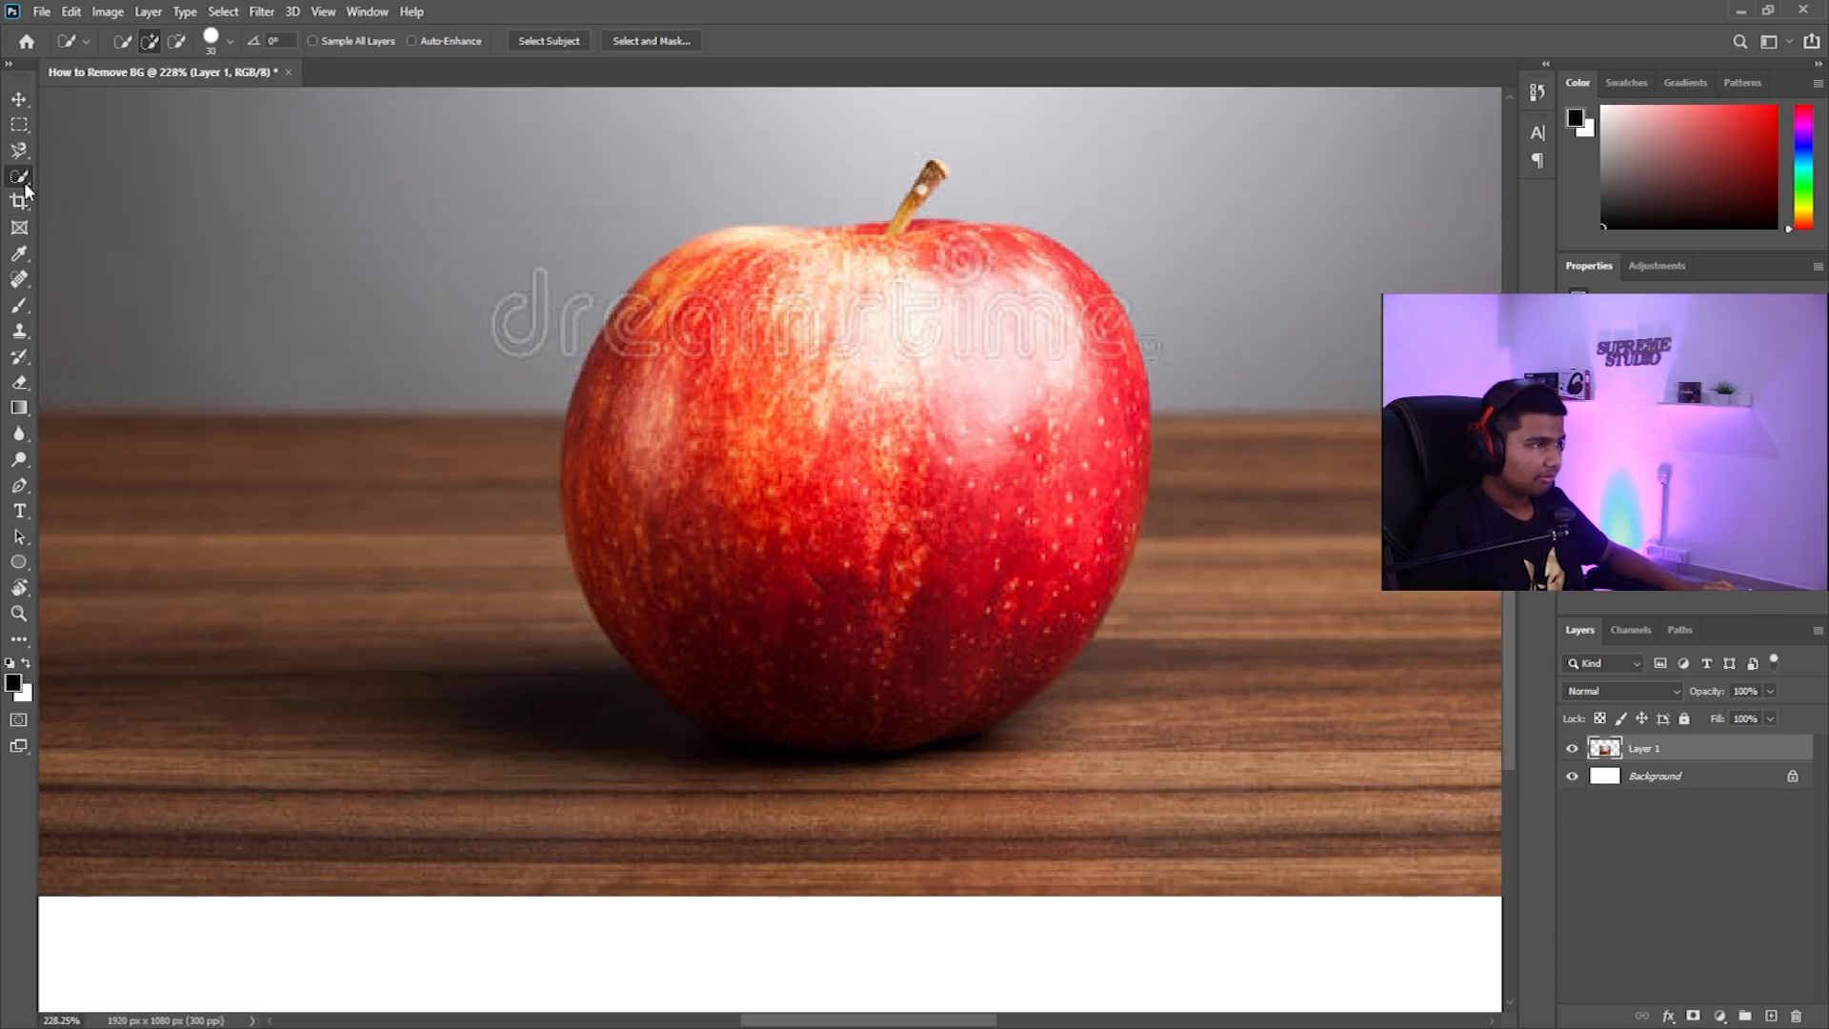
Try selecting the apple with the Magic Wand by sampling several of its red and highlight areas, and deselect
key("shift+w")
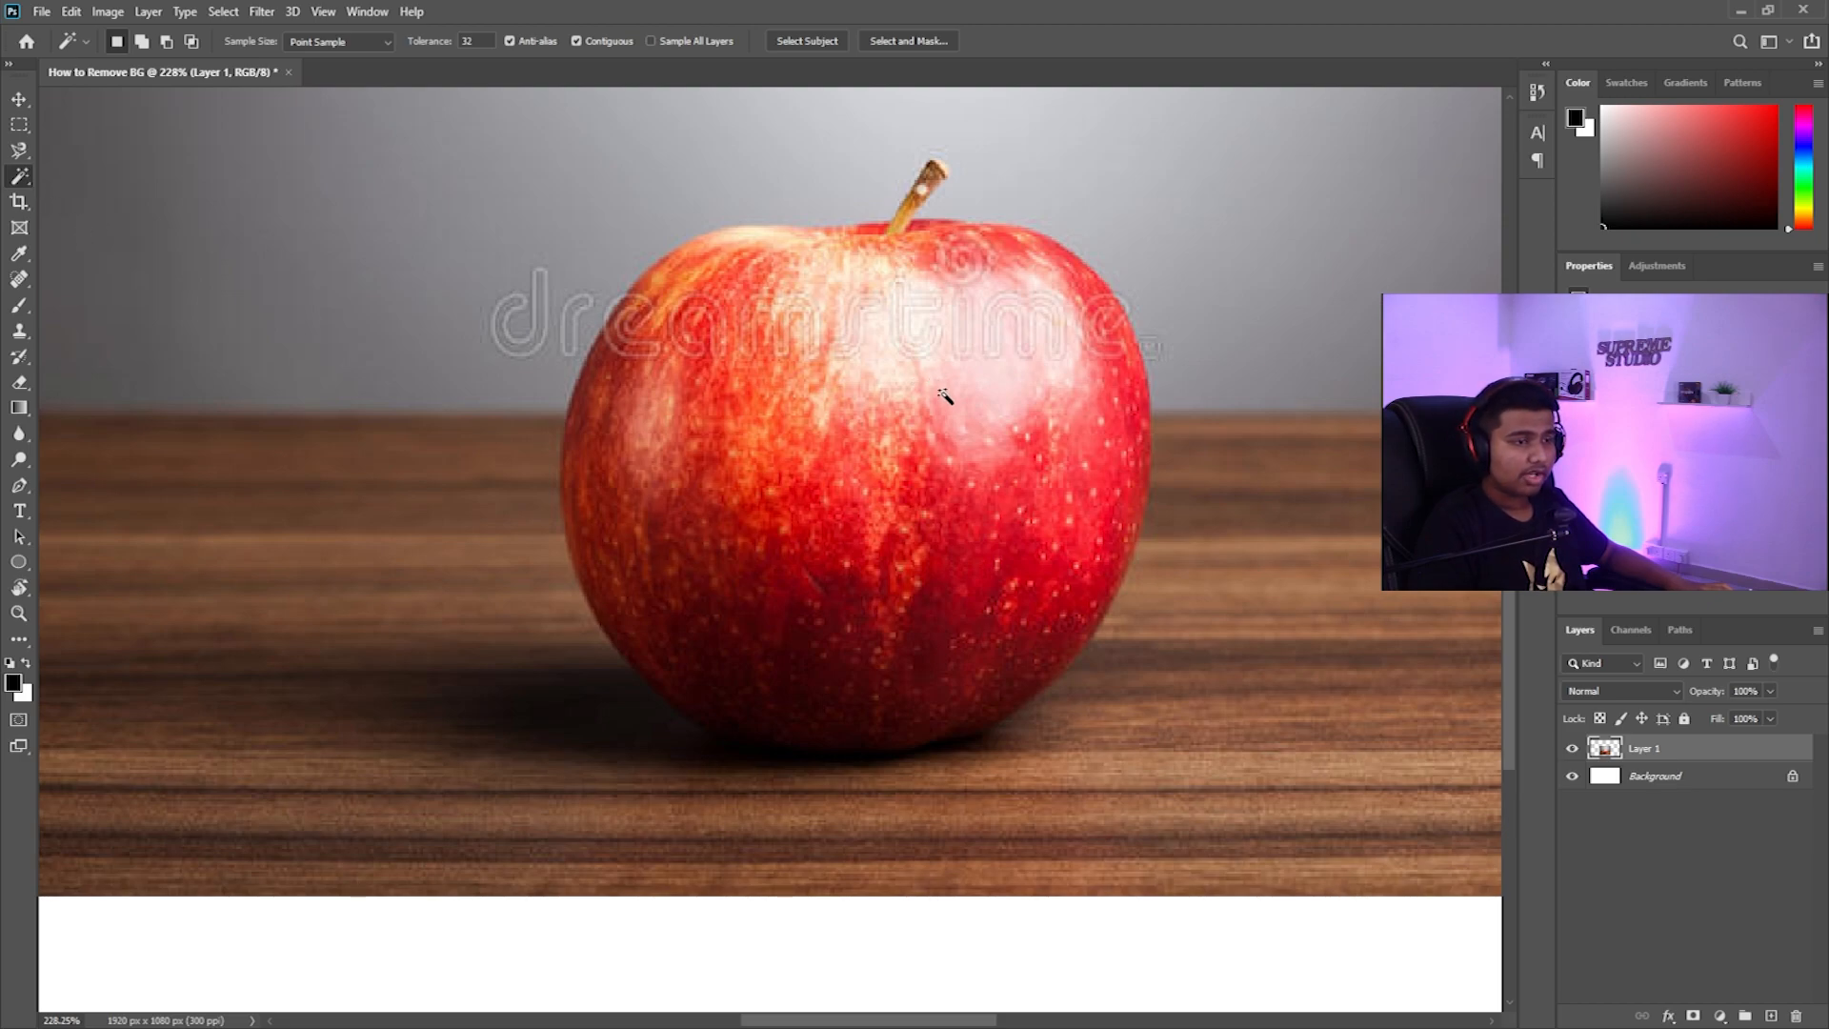
left_click(876, 490)
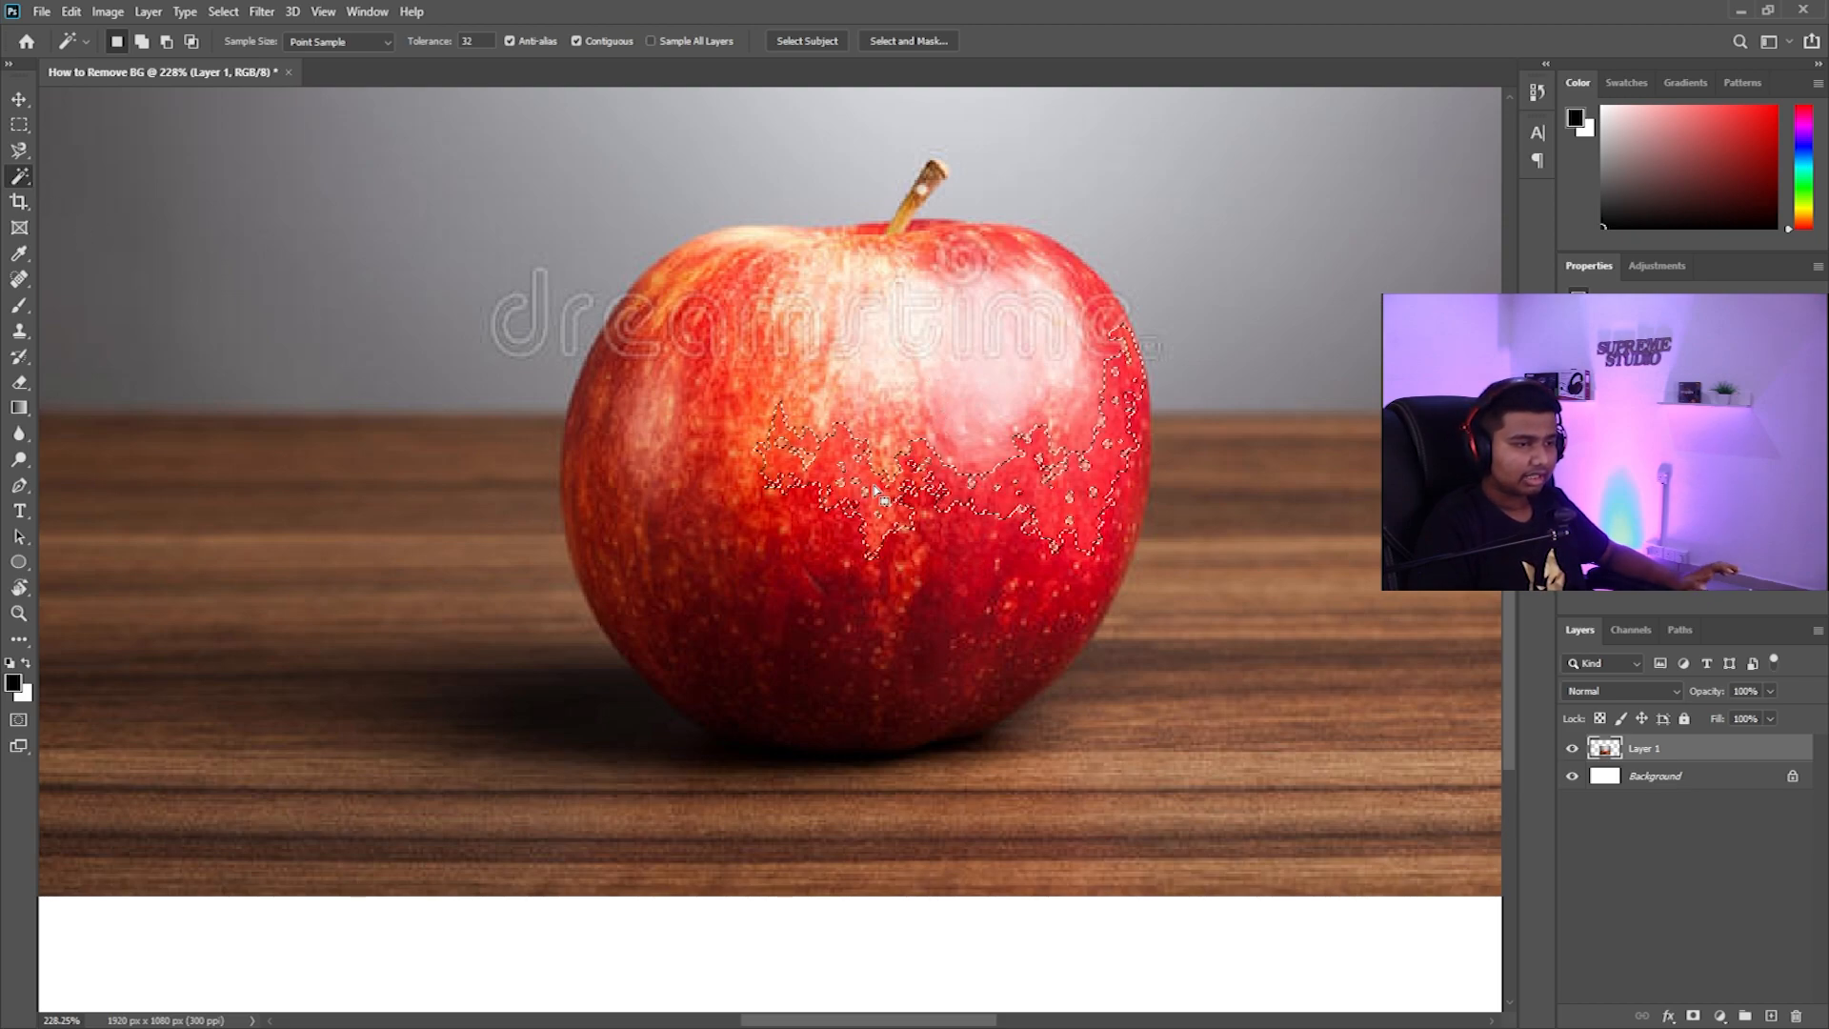
left_click(895, 436)
left_click(762, 491)
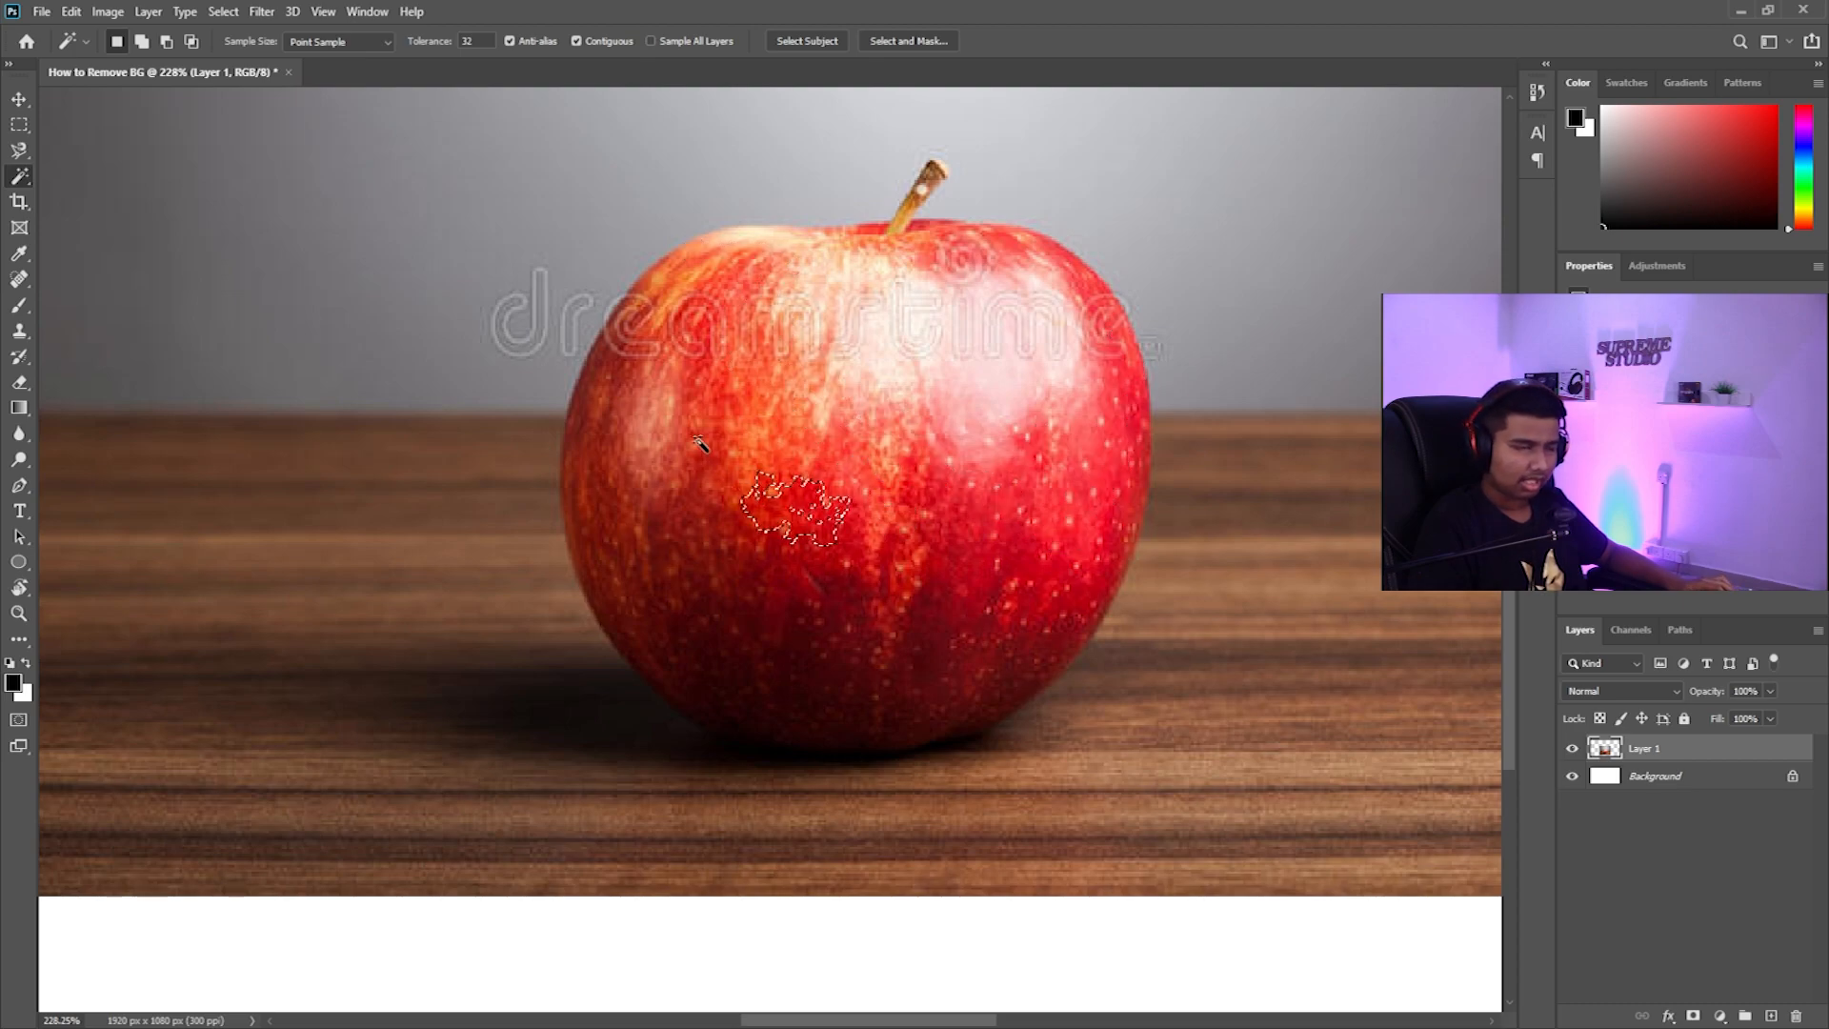
left_click(760, 341)
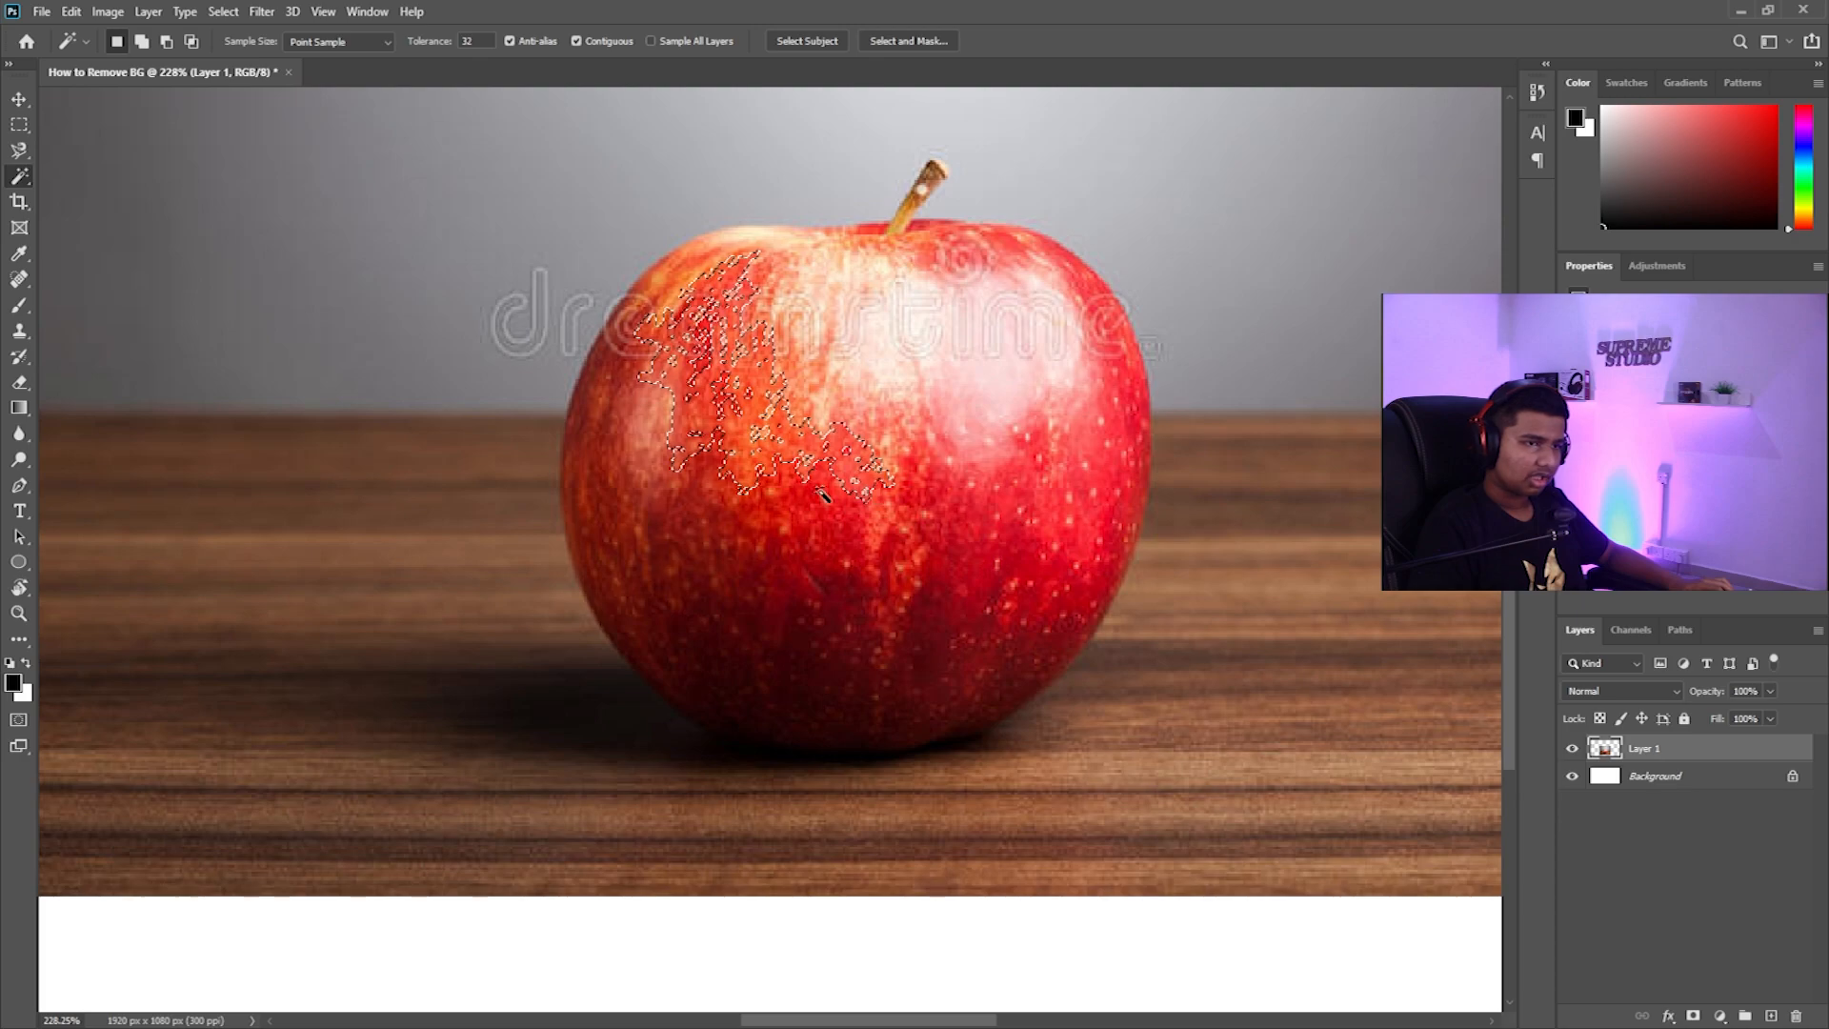
left_click(953, 392)
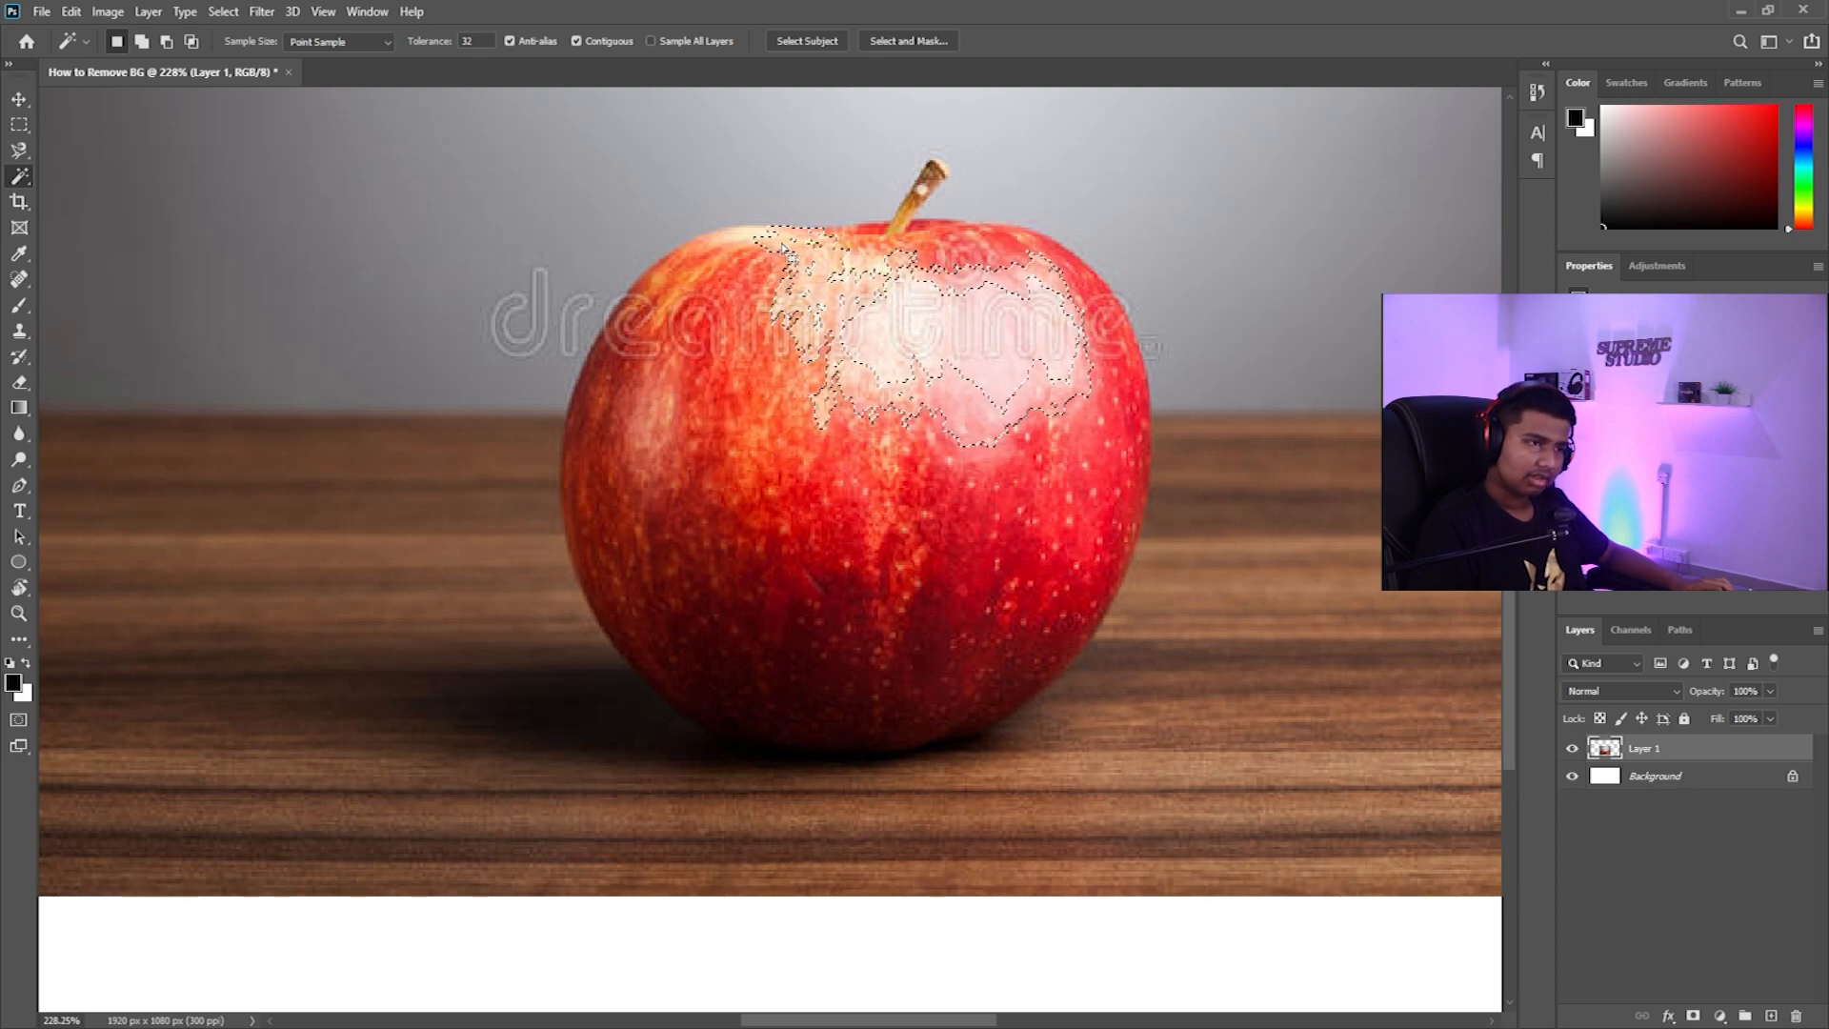
scroll(956, 394, "up", 4)
scroll(1277, 281, "down", 1)
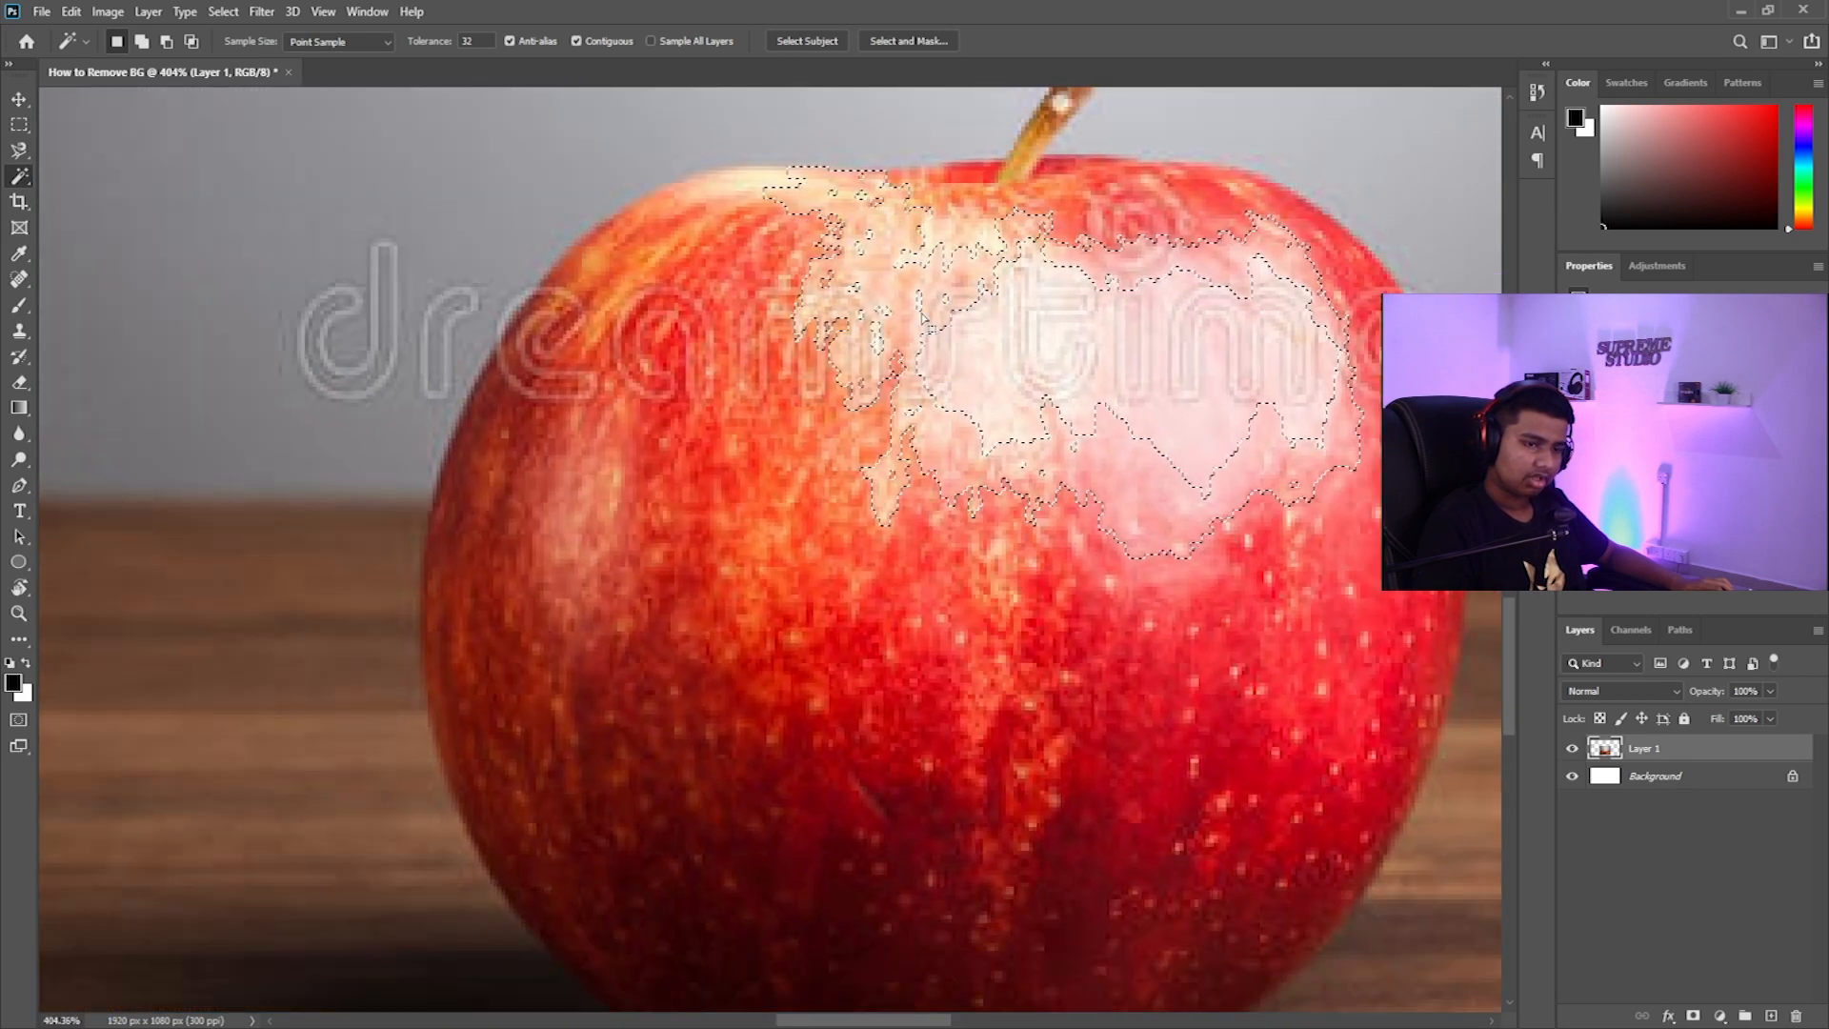
scroll(1008, 314, "down", 1)
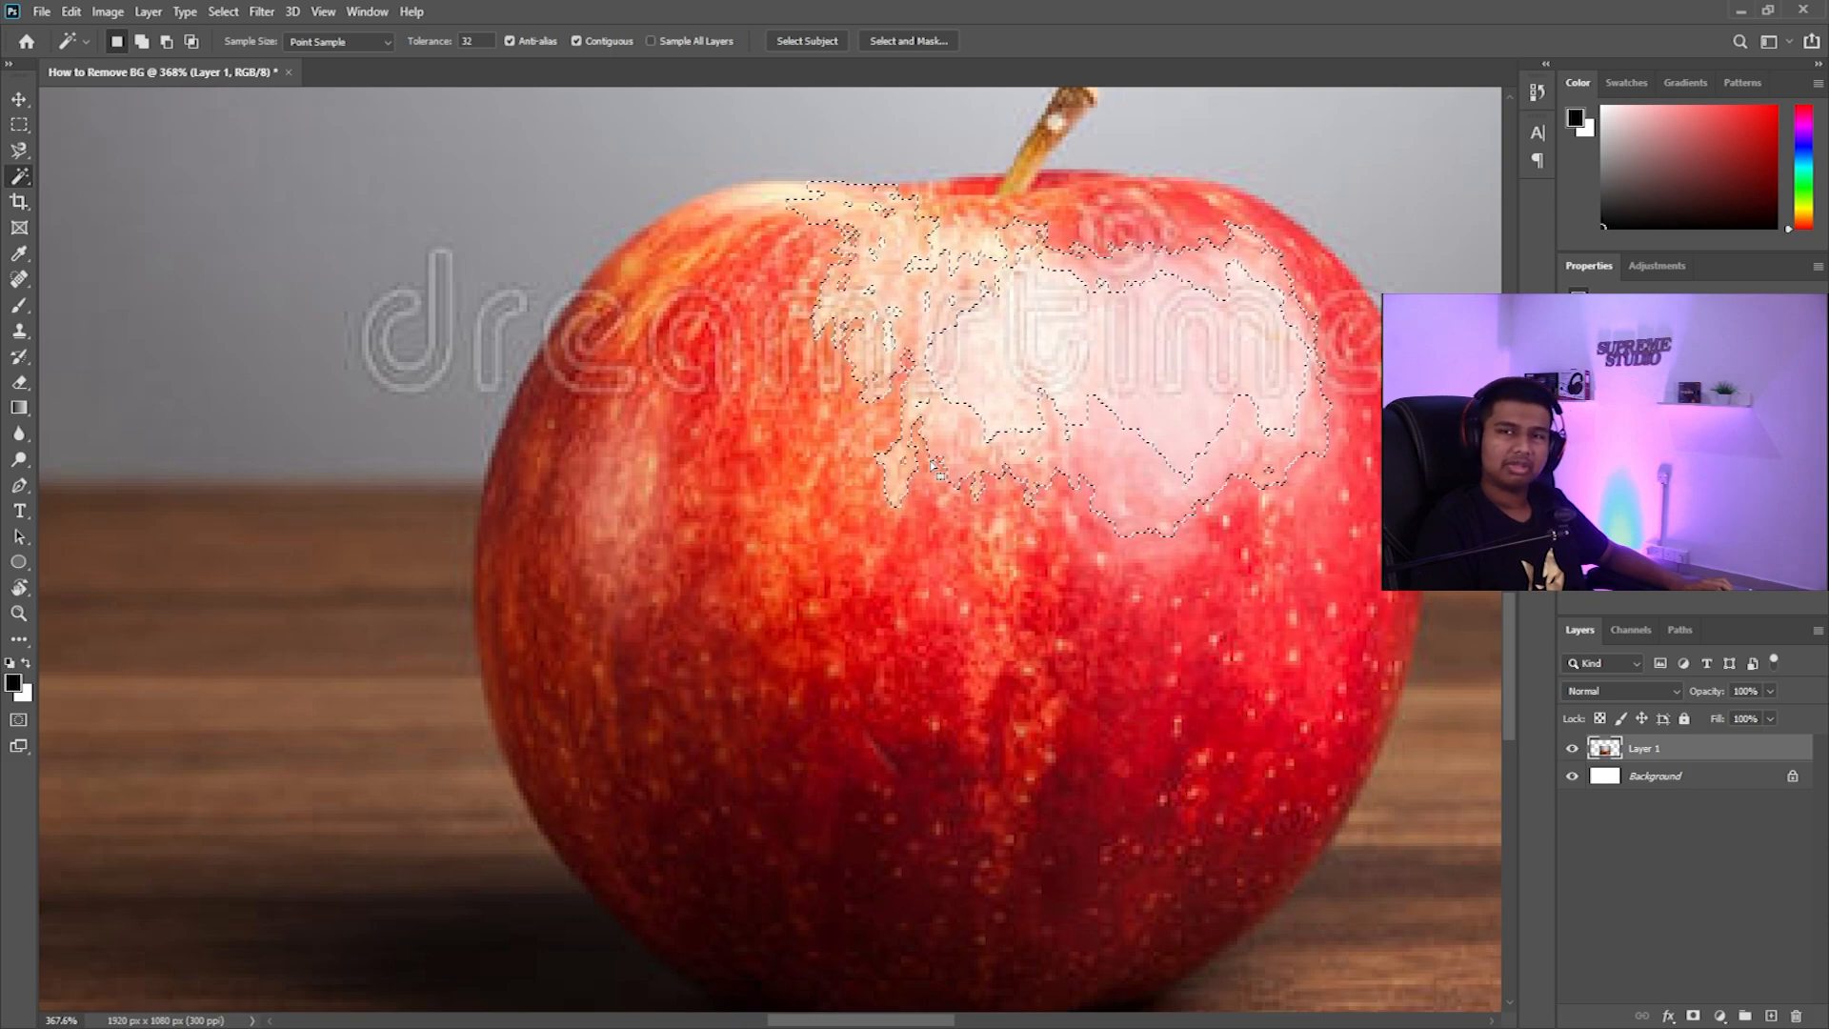
key("ctrl+d")
Select the apple's stem with the Magic Wand, try masking Layer 1 with it, and undo the mask
left_click(1024, 171)
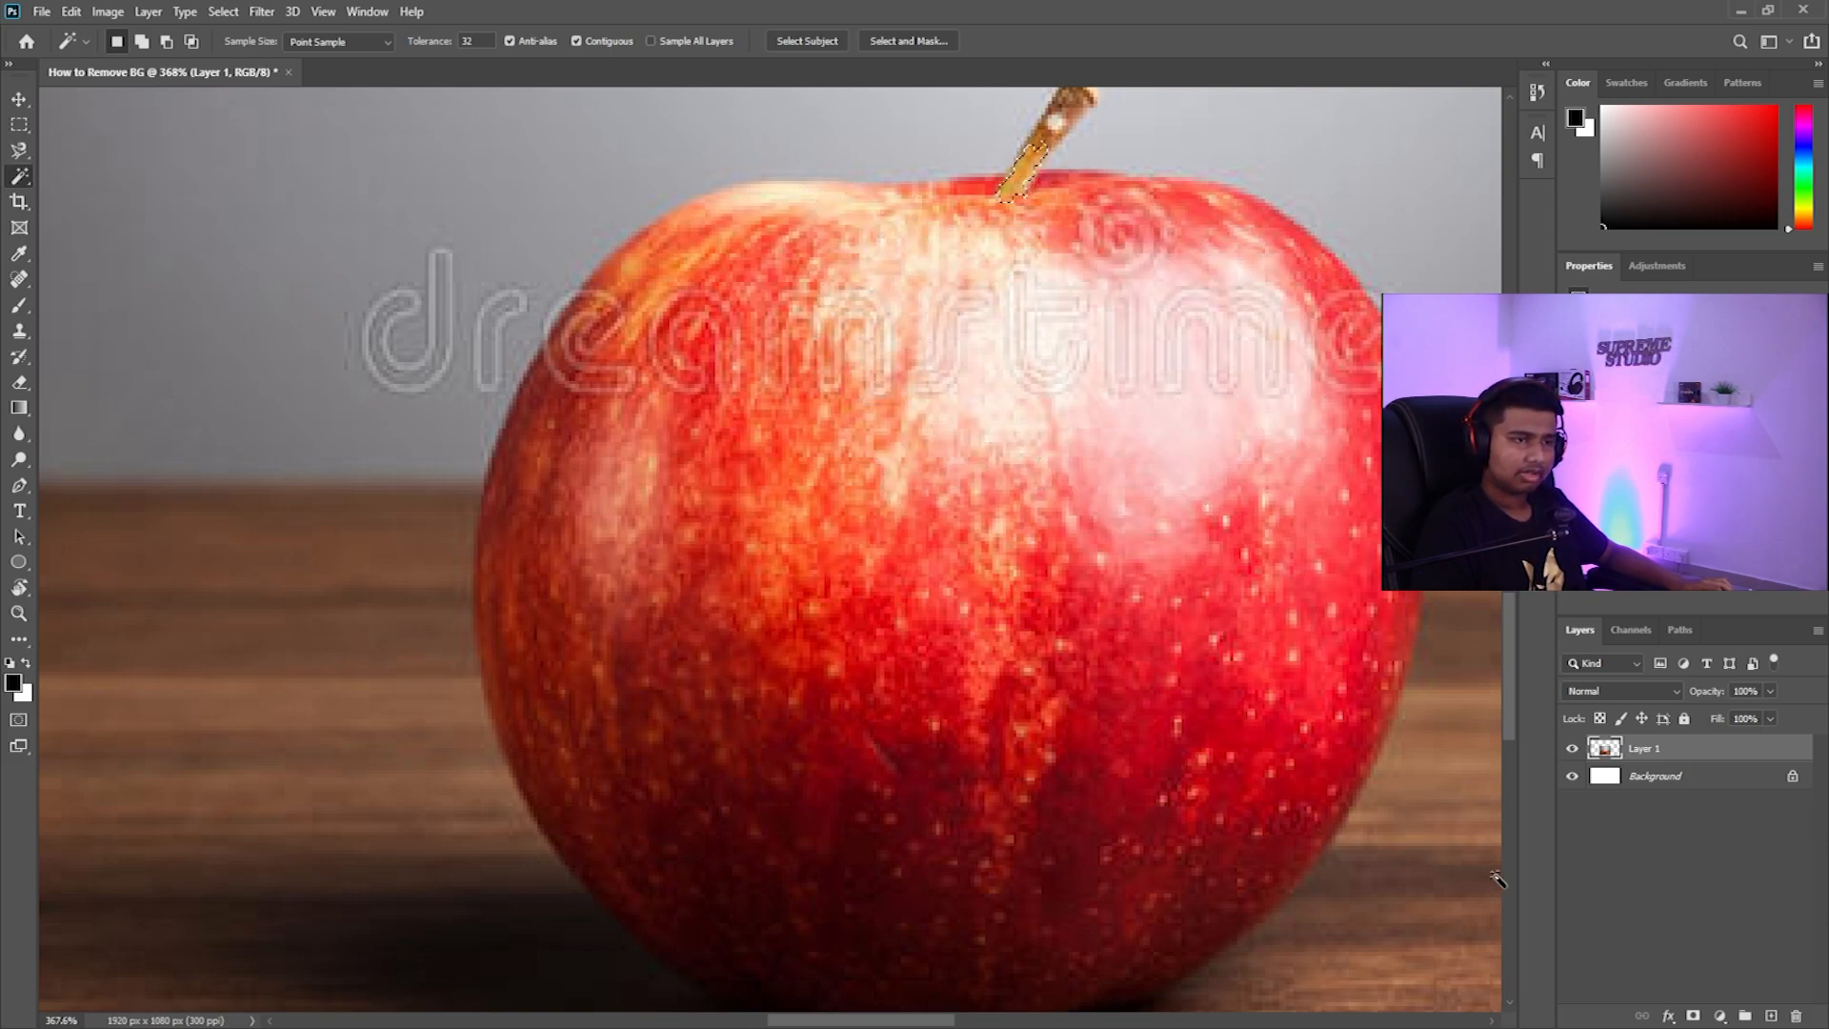
left_click(1692, 1015)
key("ctrl+z")
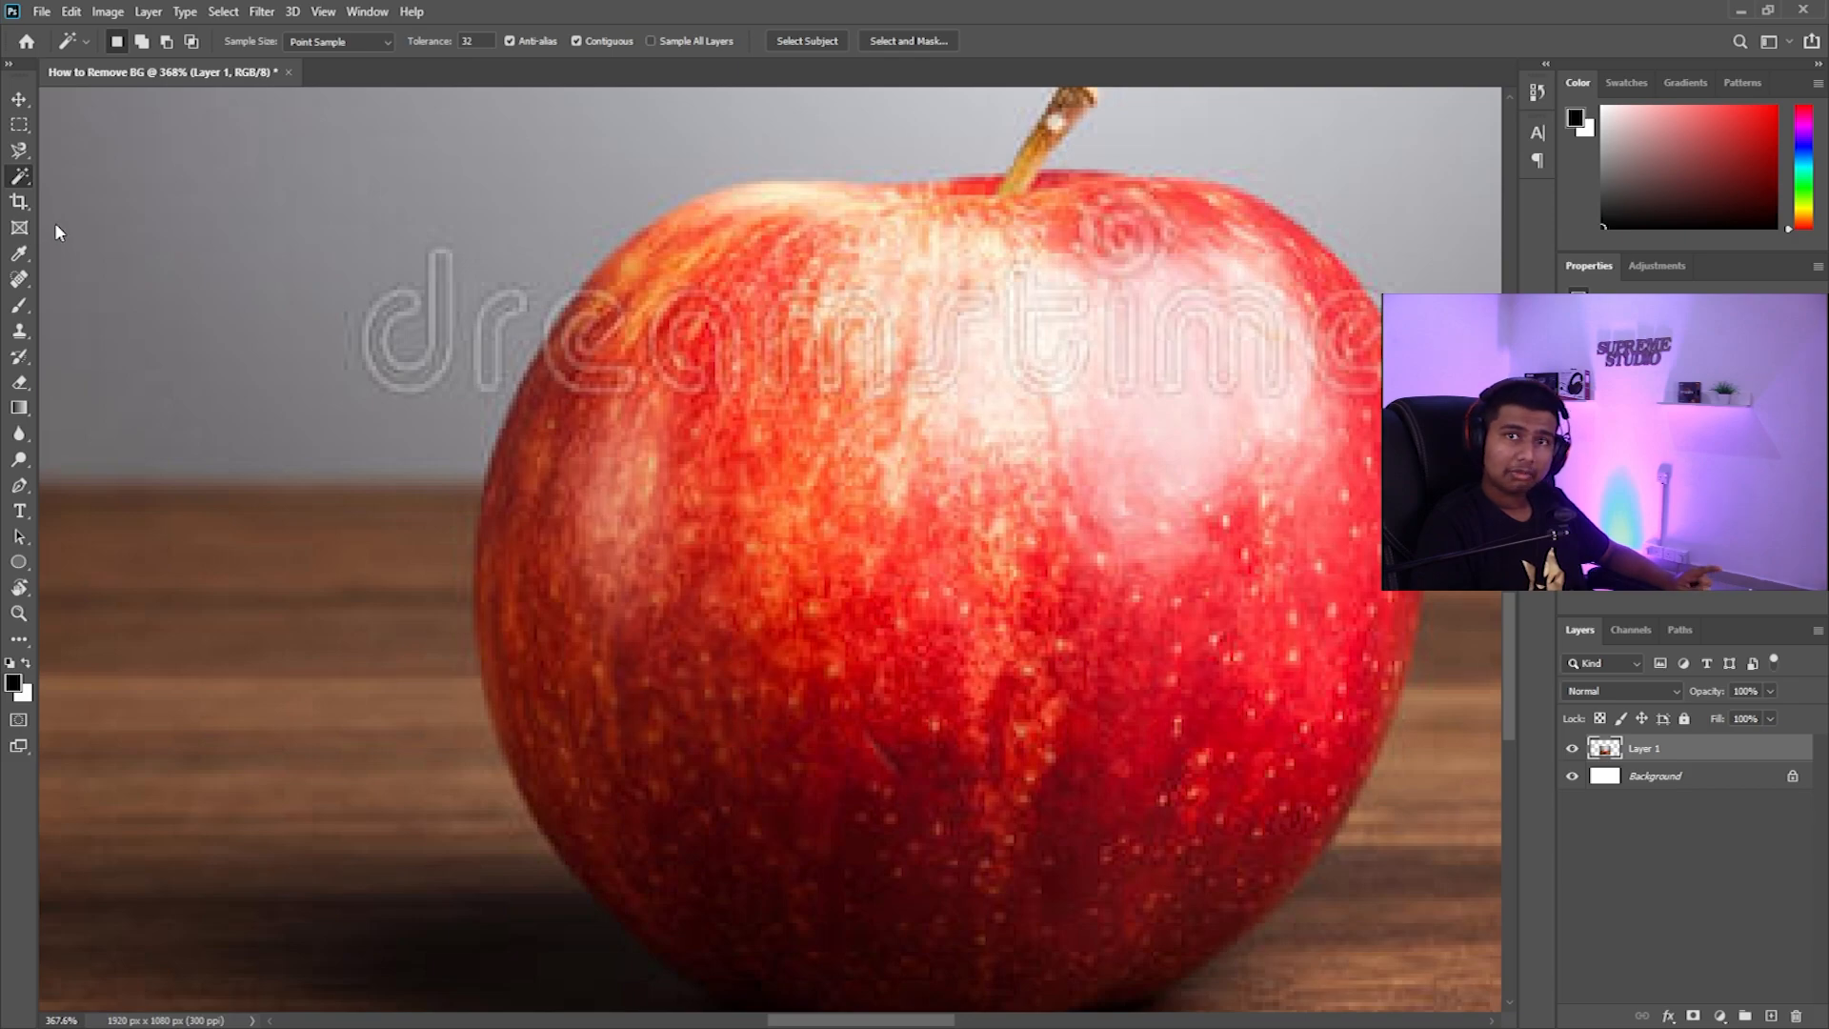
Paste the photo of the man in the grey T-shirt as a new layer on the blank canvas
key("v")
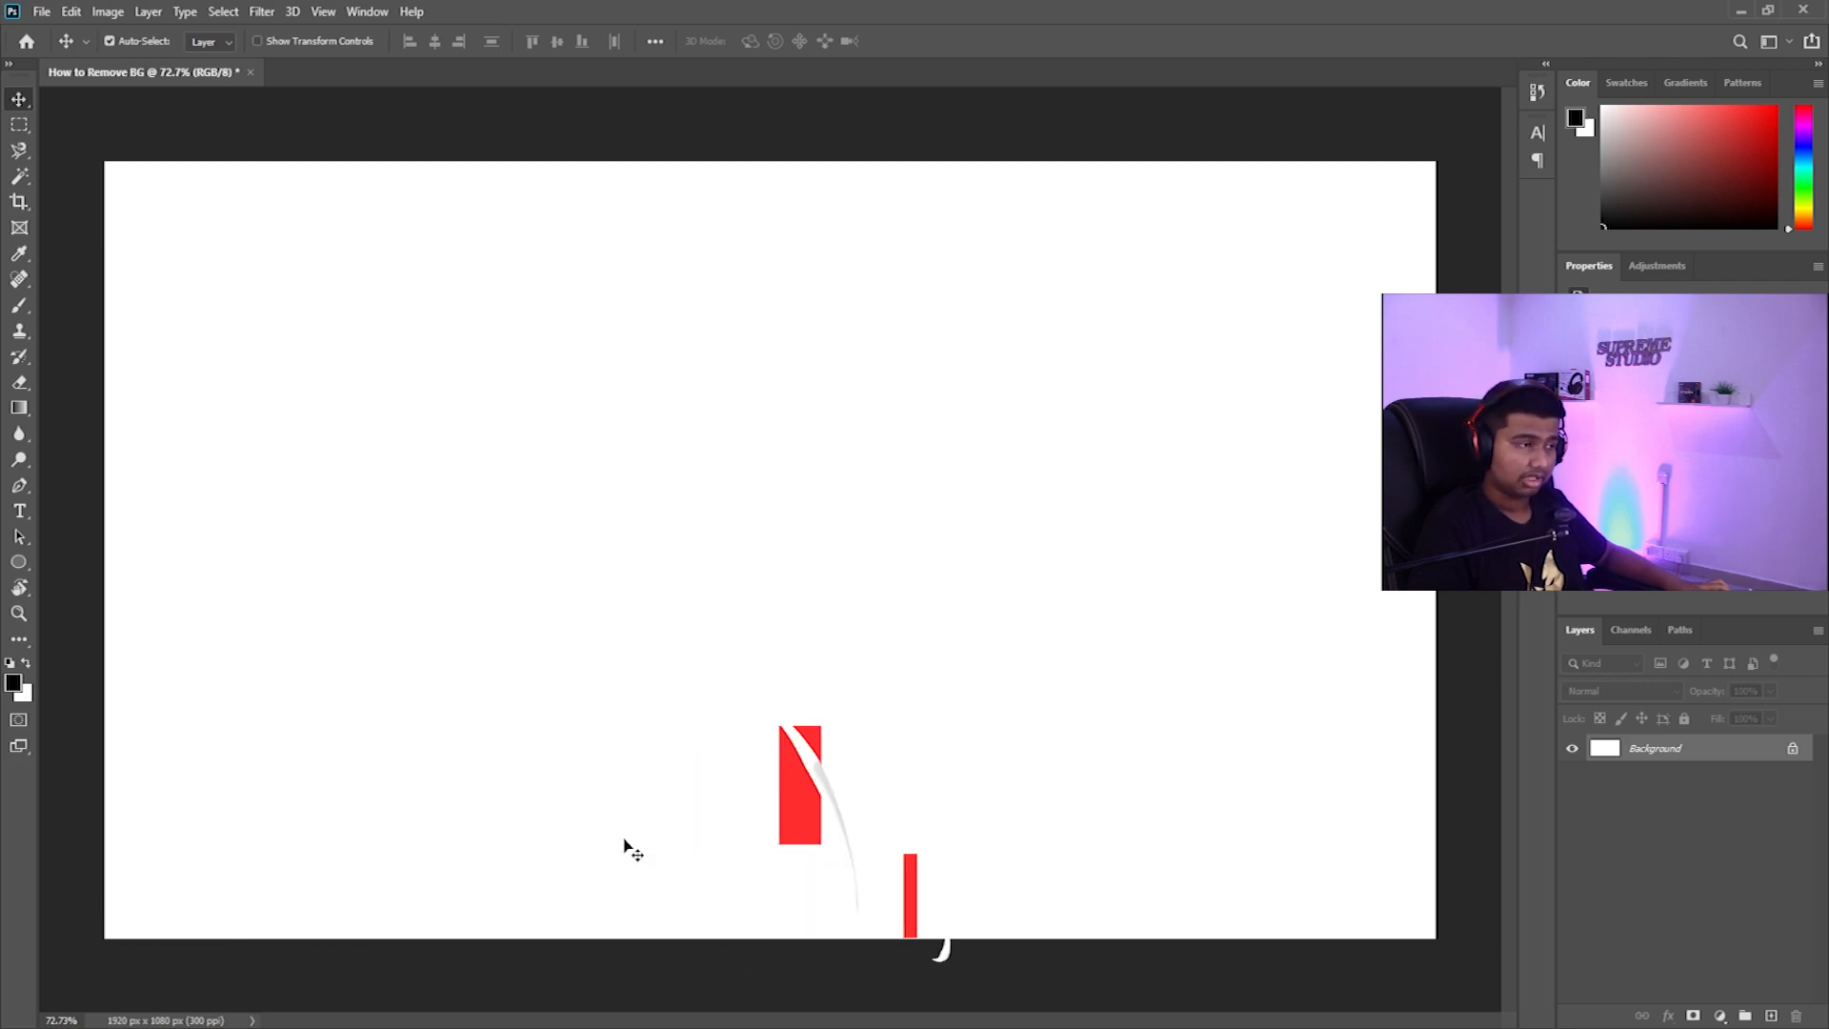
key("ctrl+v")
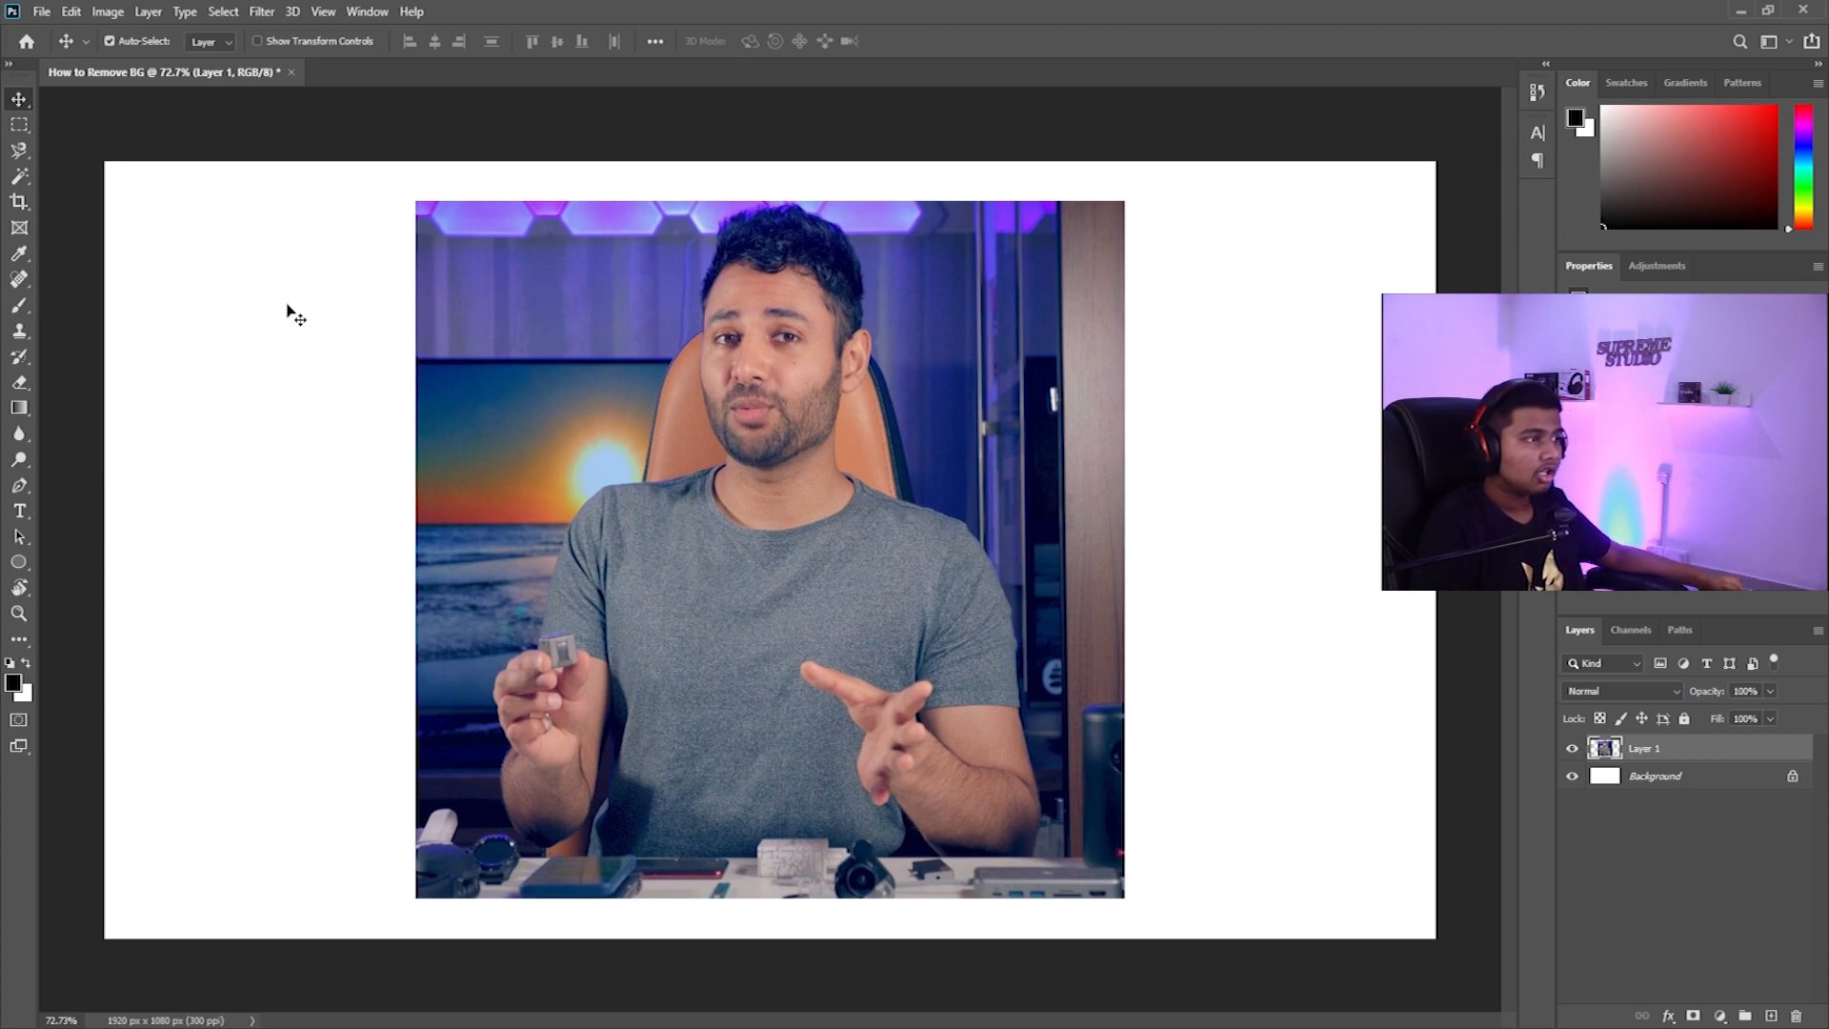
Outline the man roughly with a closed Polygonal Lasso selection around his head, shoulders, arms and the desk edge
left_click(20, 150)
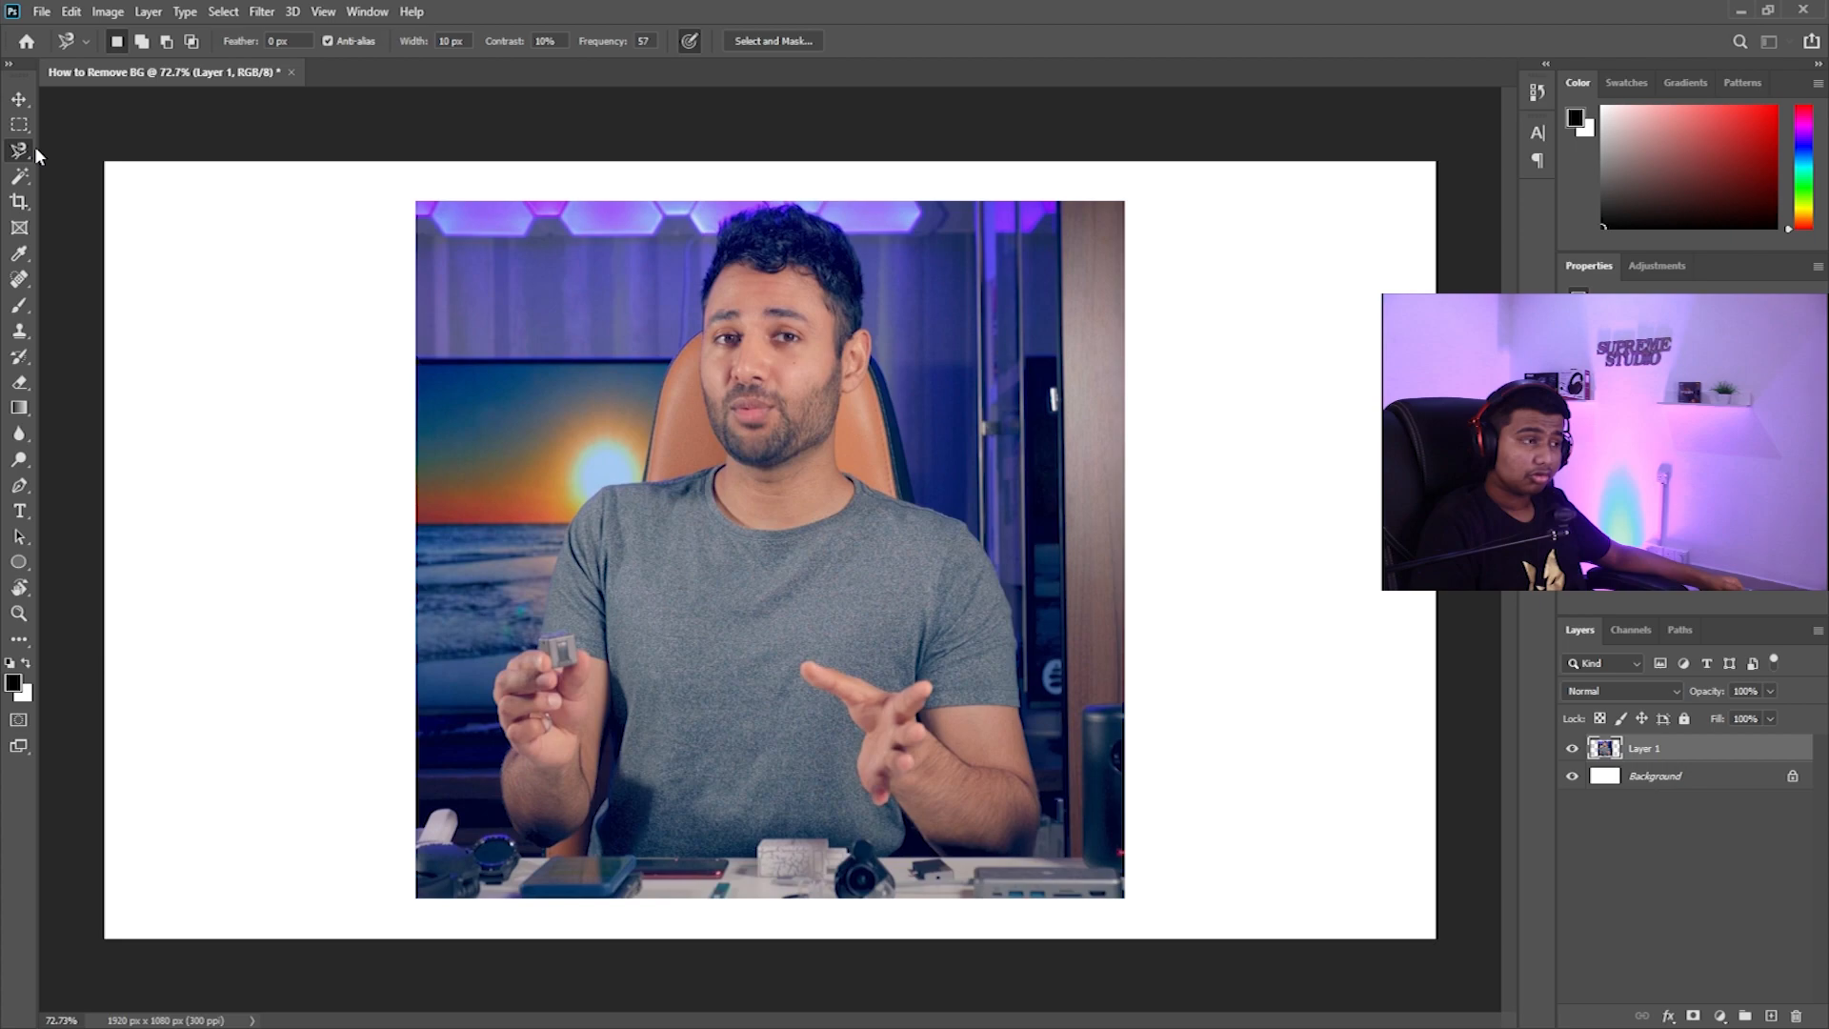
key("shift+l")
key("shift+l")
left_click(551, 594)
left_click(602, 484)
left_click(648, 467)
left_click(669, 391)
left_click(687, 341)
left_click(712, 284)
left_click(716, 229)
left_click(750, 185)
left_click(821, 190)
left_click(874, 272)
left_click(900, 401)
left_click(922, 495)
left_click(1024, 555)
left_click(1071, 828)
left_click(1036, 878)
left_click(943, 881)
left_click(824, 835)
left_click(588, 865)
left_click(510, 844)
left_click(491, 788)
left_click(551, 594)
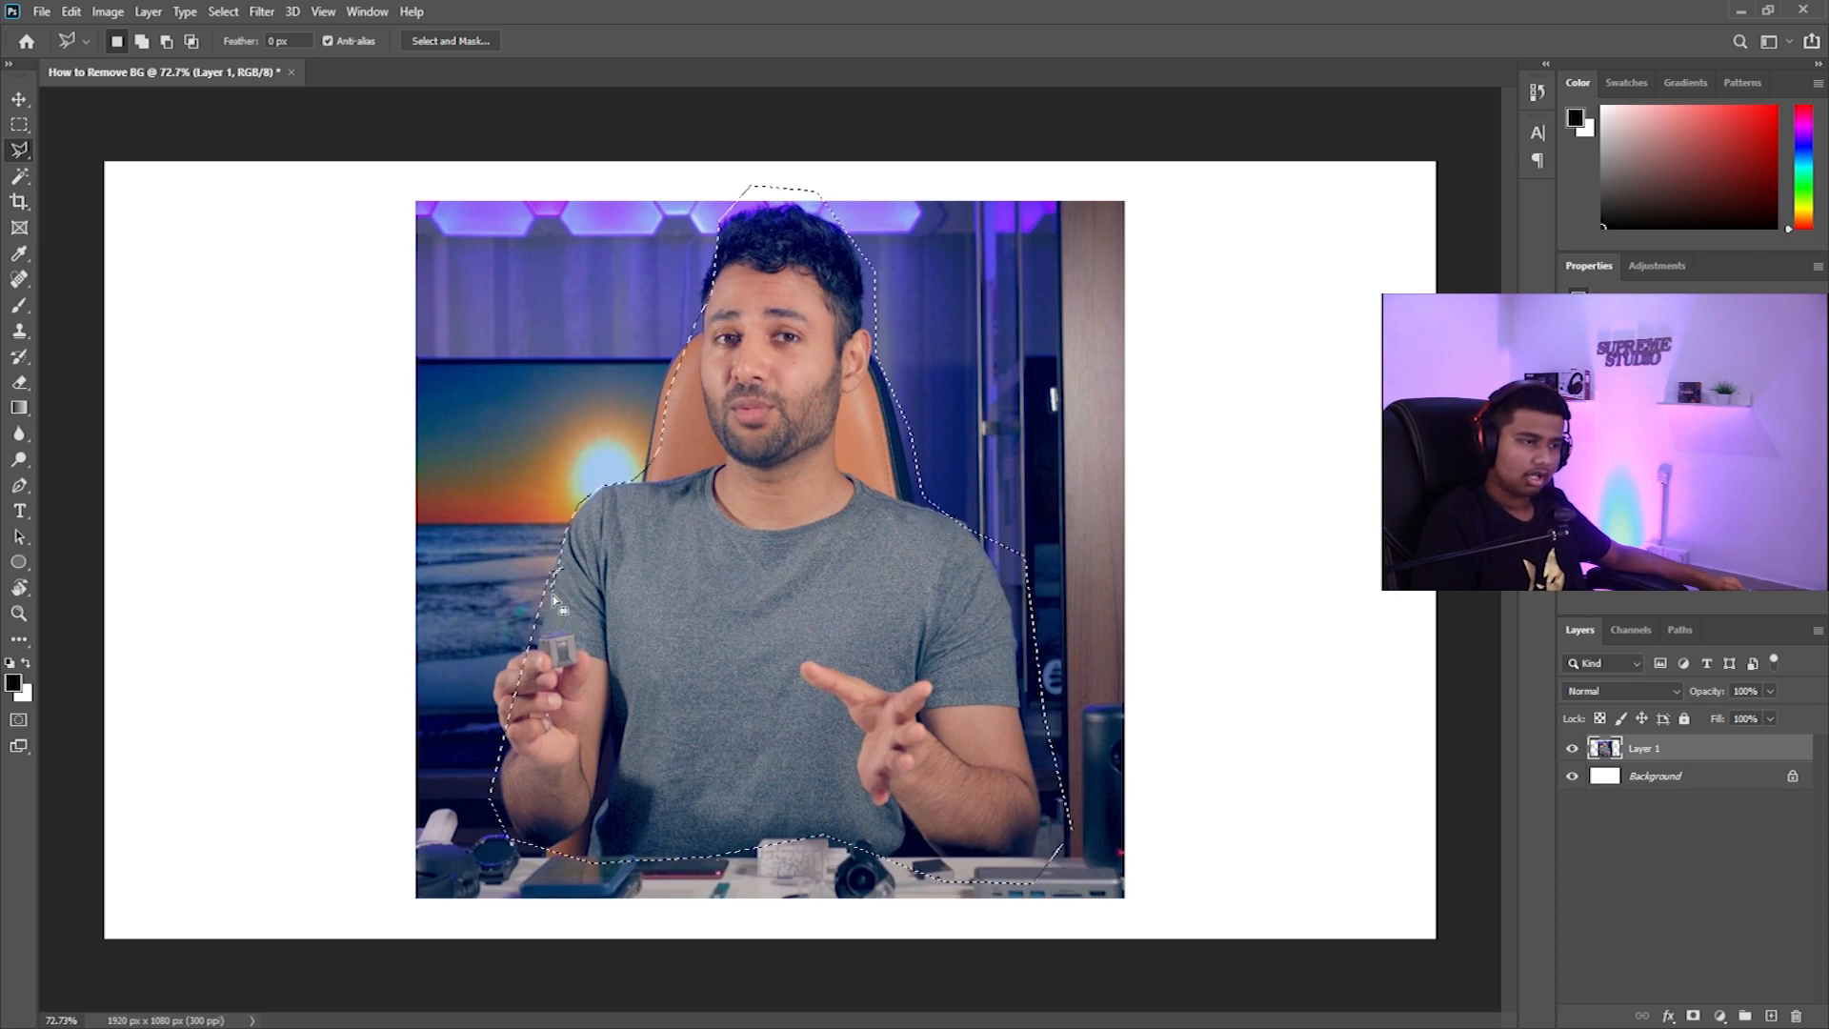
Try masking Layer 1 with the polygonal selection, undo the mask, and deselect
left_click(1693, 1015)
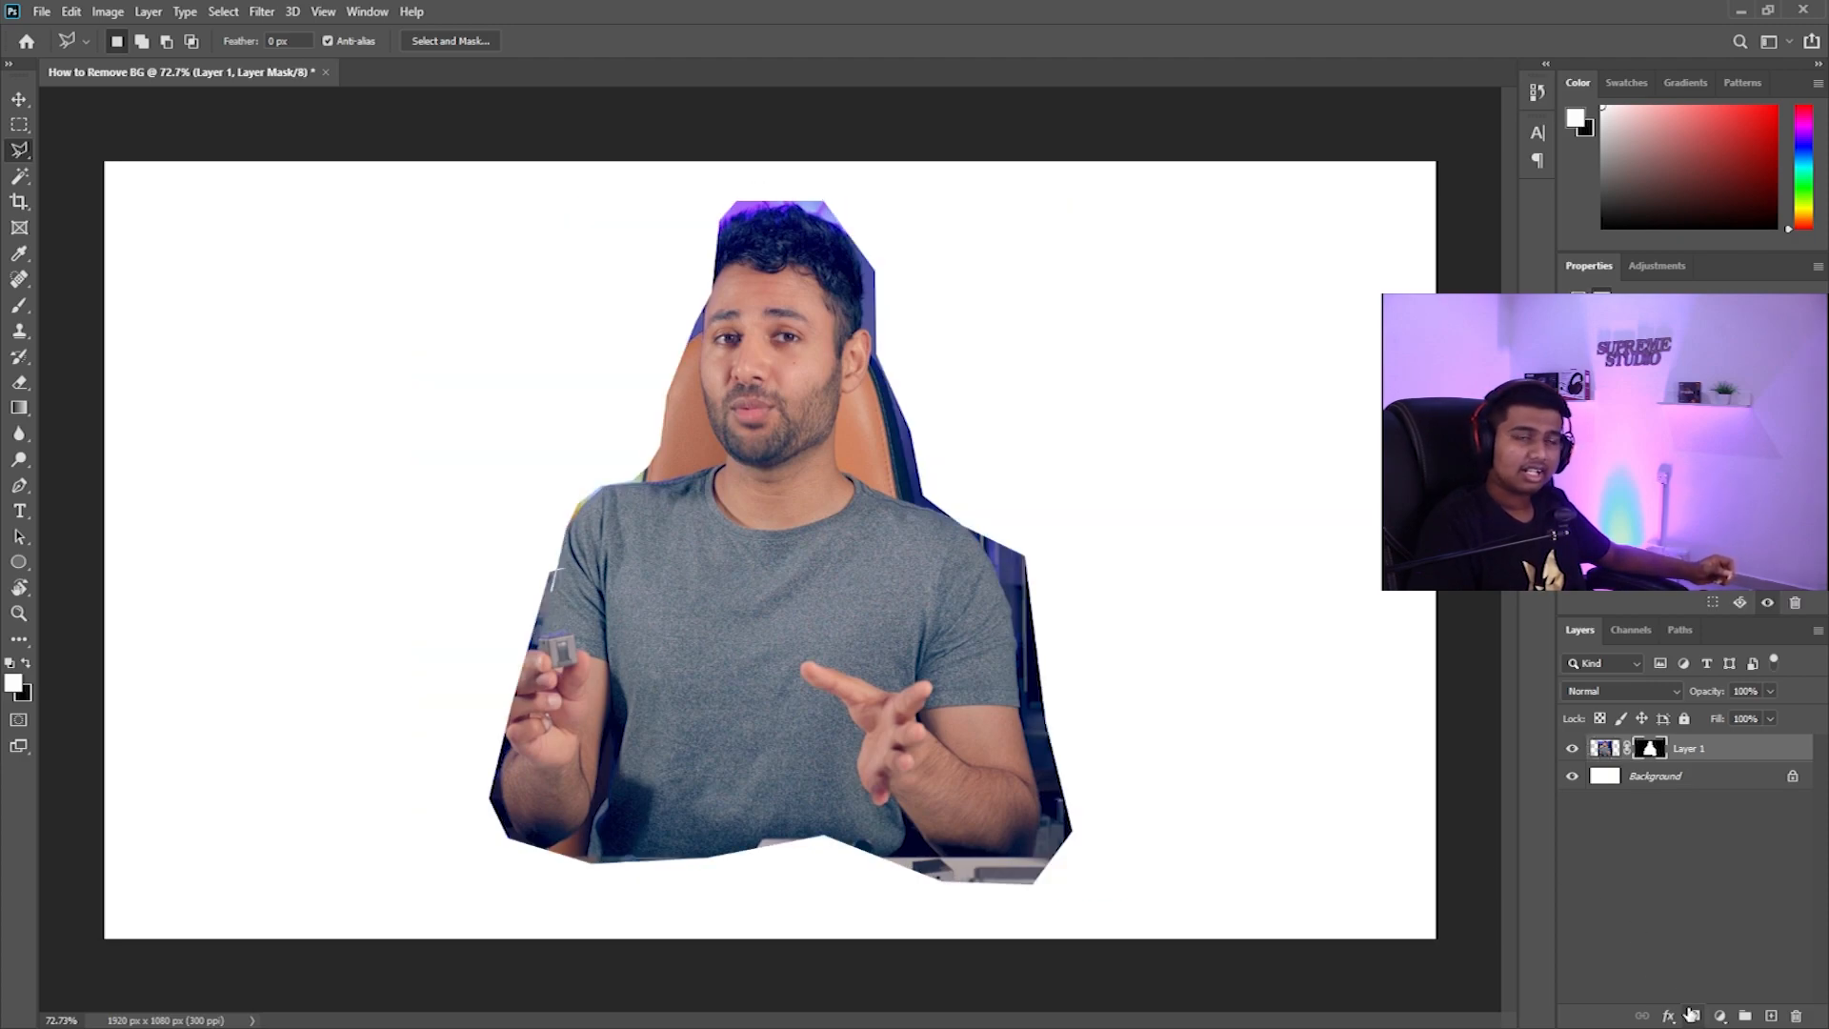
key("ctrl+z")
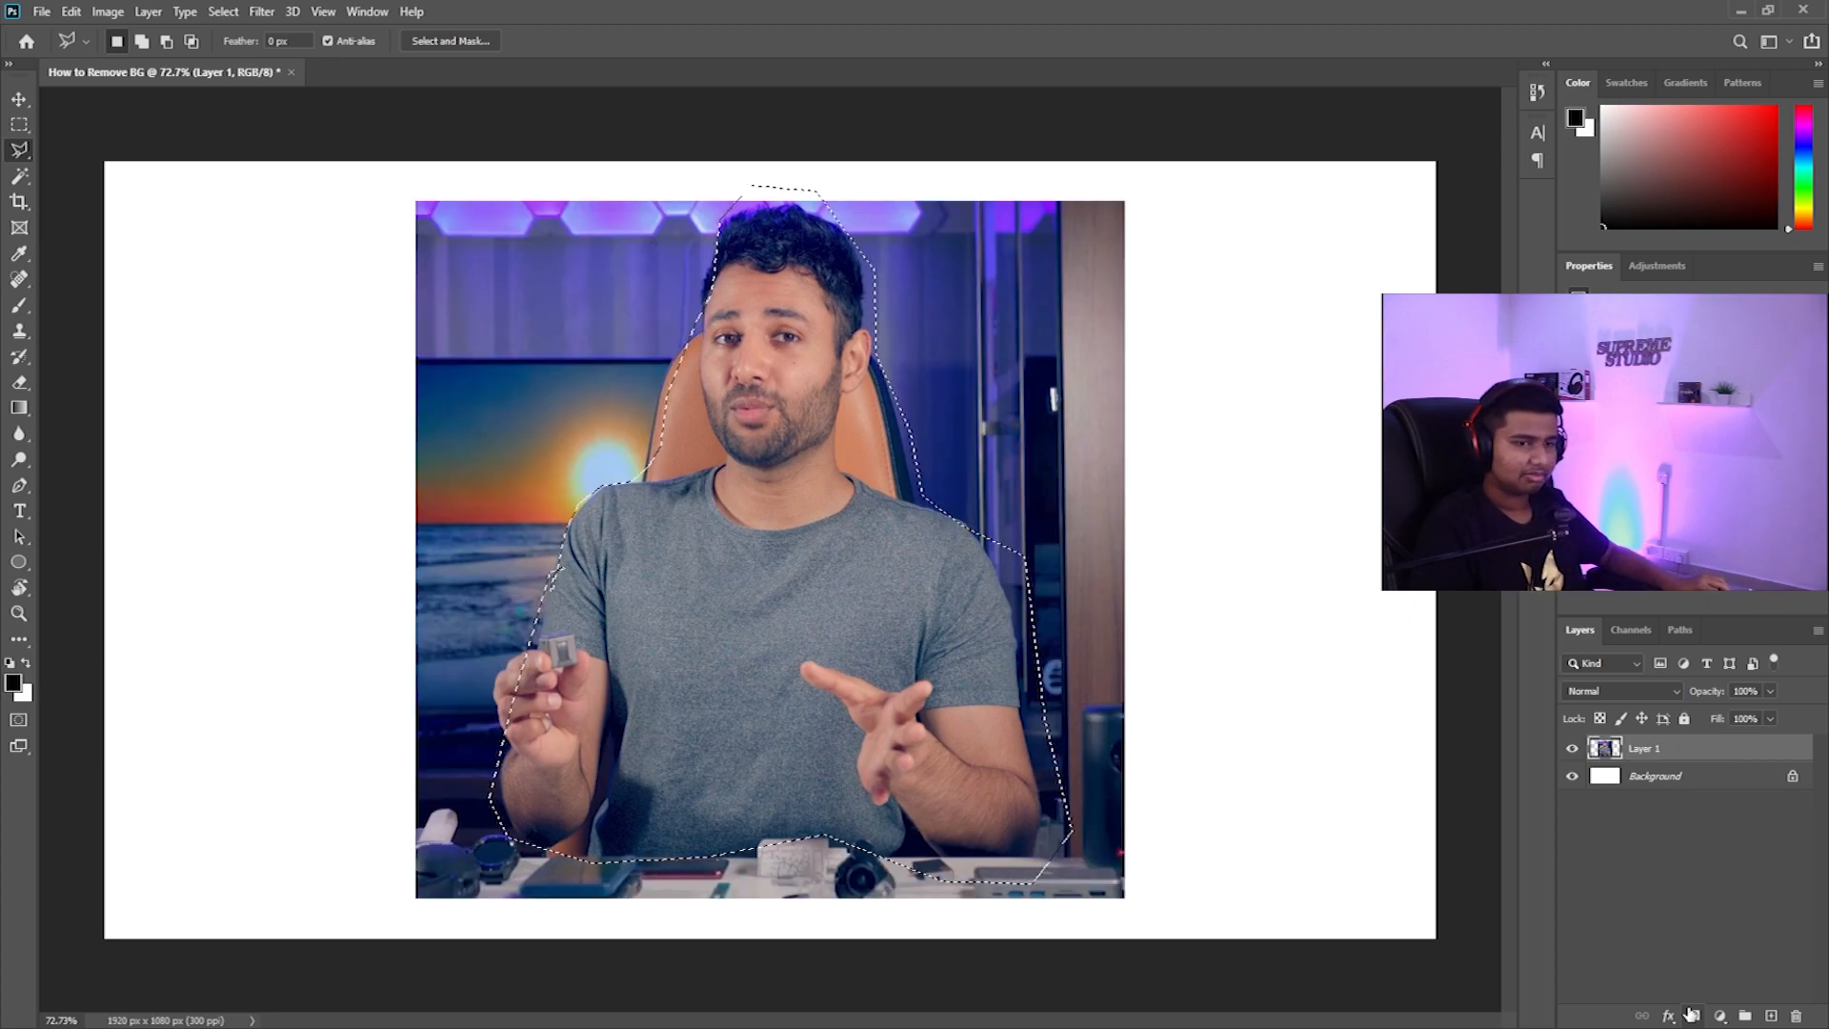
key("ctrl+d")
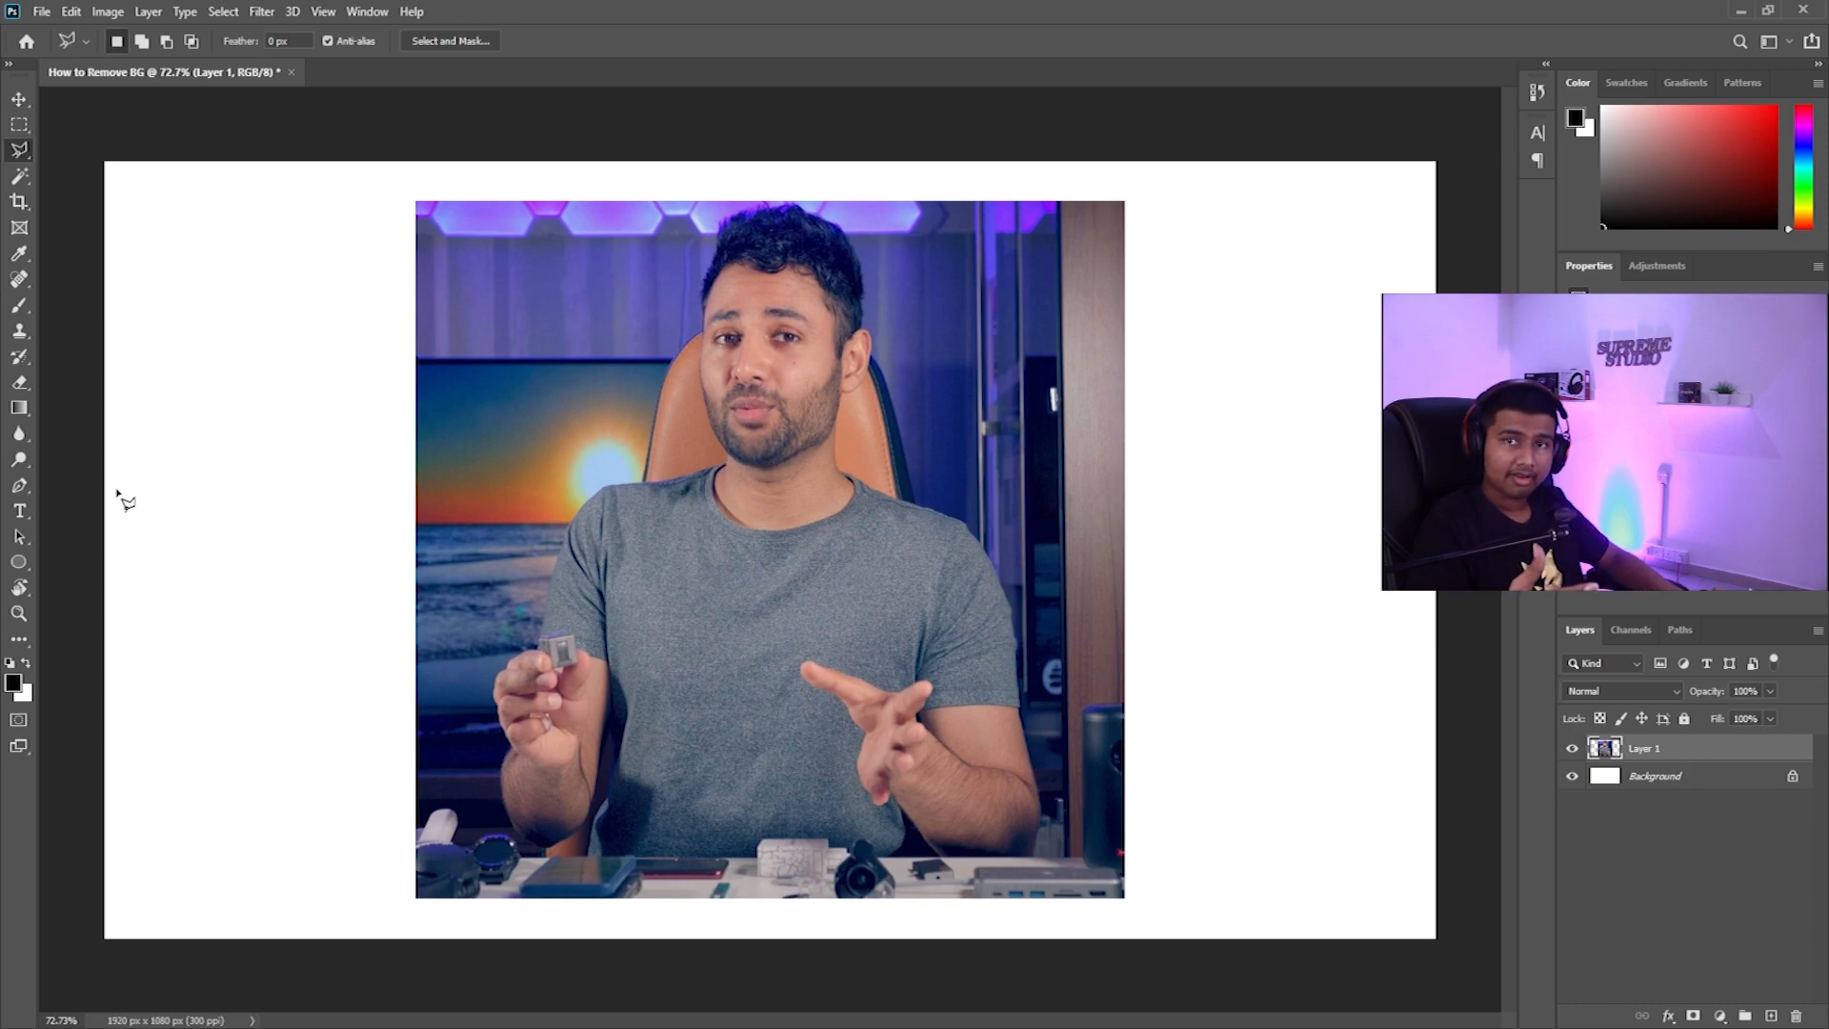
Switch to the Pen tool in Path mode and zoom in on the man's arm holding the small cube
key("p")
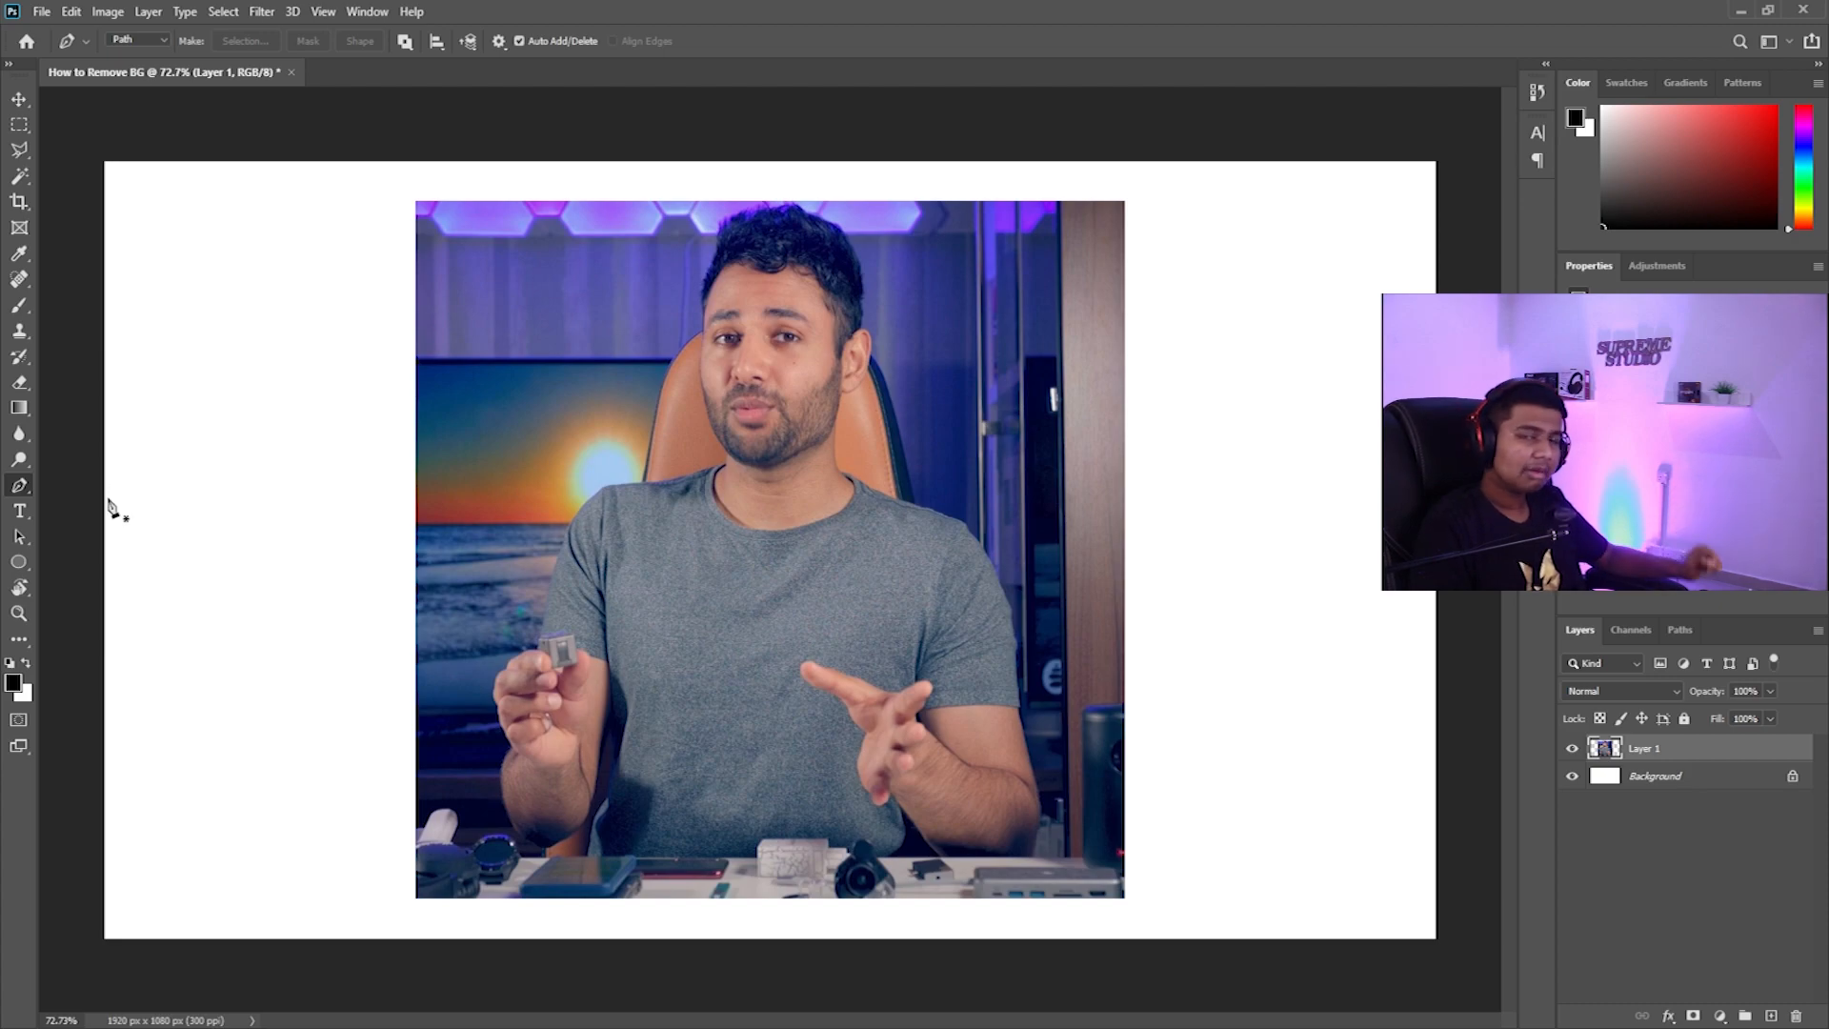
scroll(400, 448, "up", 2)
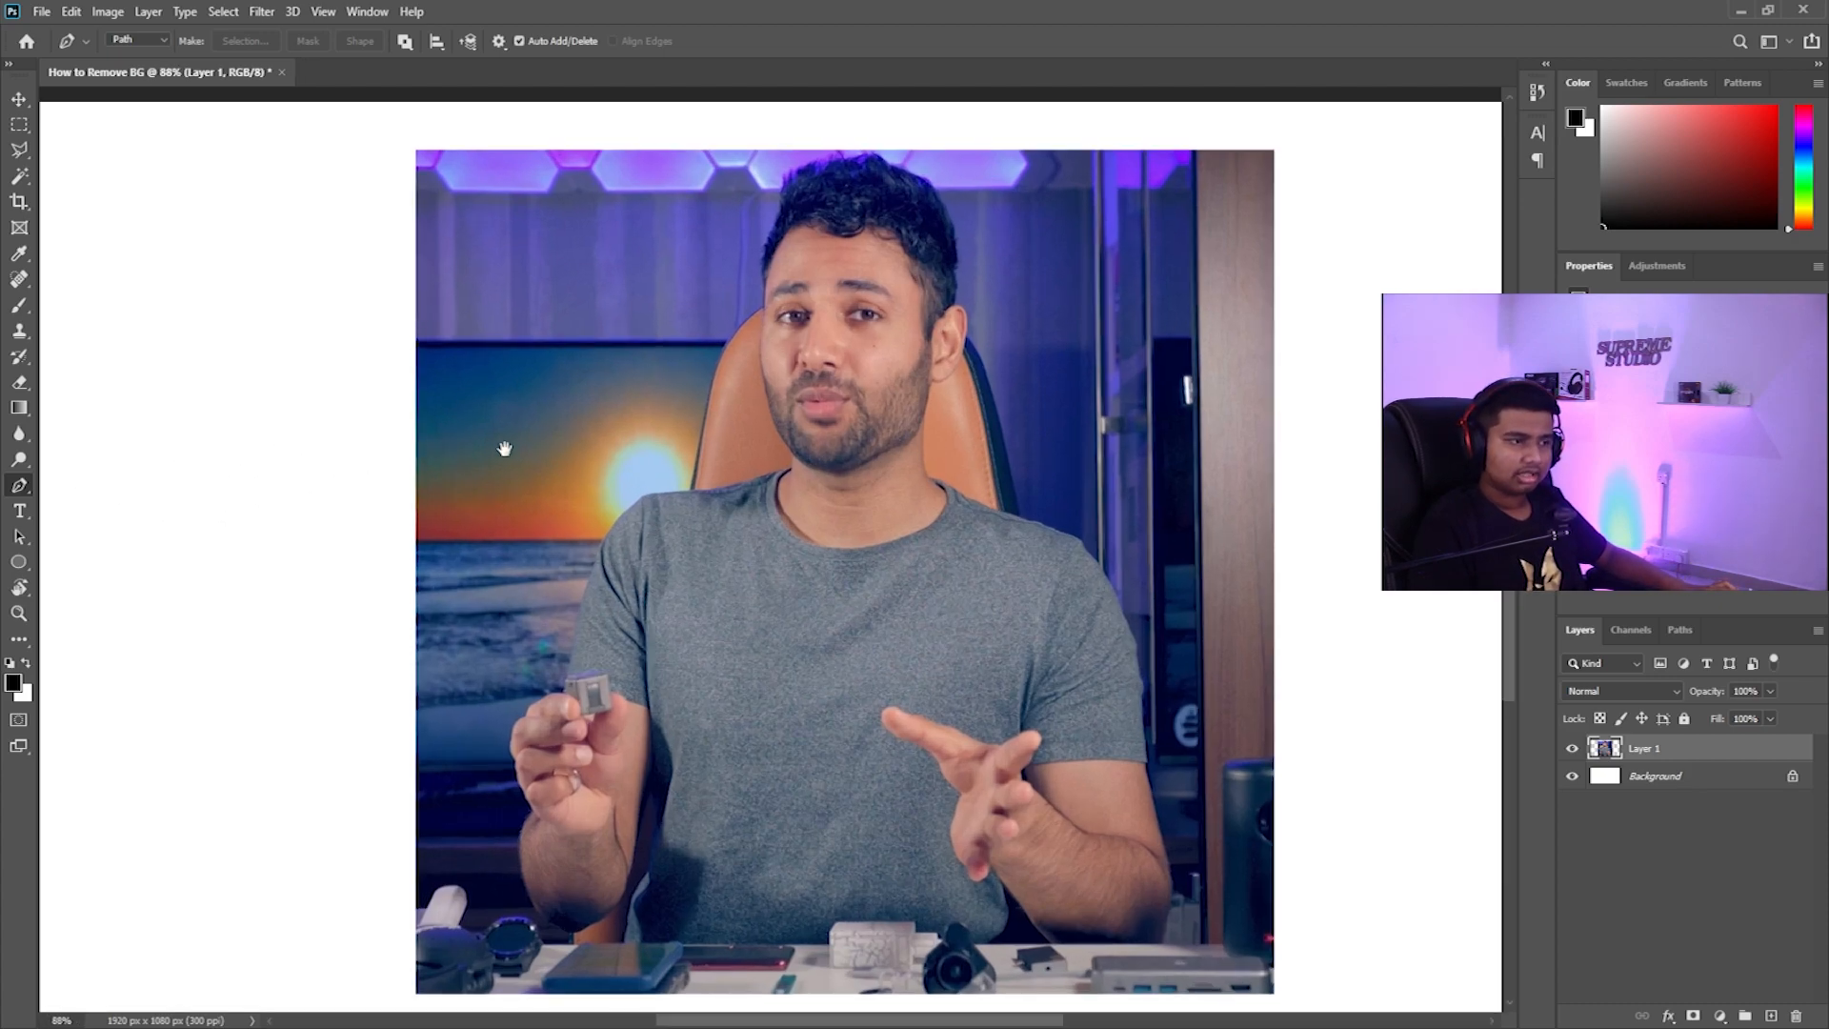
left_click_drag(671, 449, 441, 434)
scroll(441, 435, "up", 2)
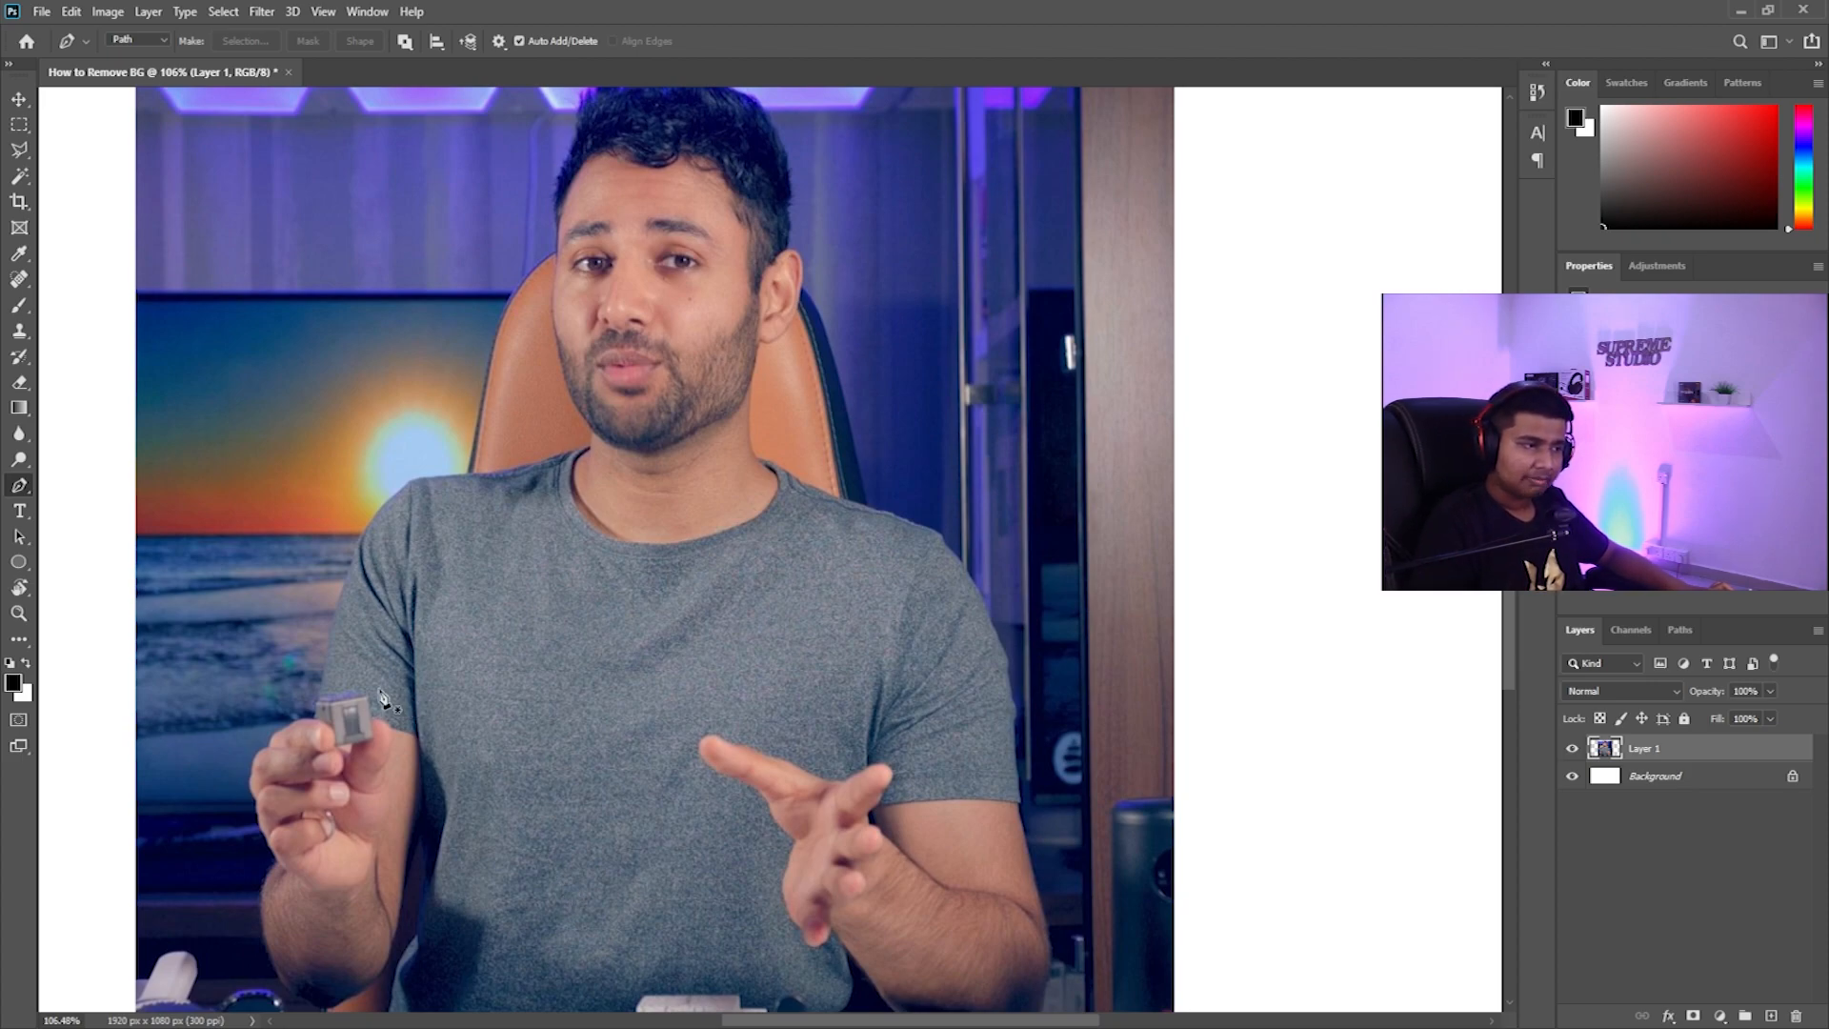
scroll(386, 696, "up", 1)
Try starting a path along the sleeve edge just above the held cube, and discard each attempt
left_click(322, 685)
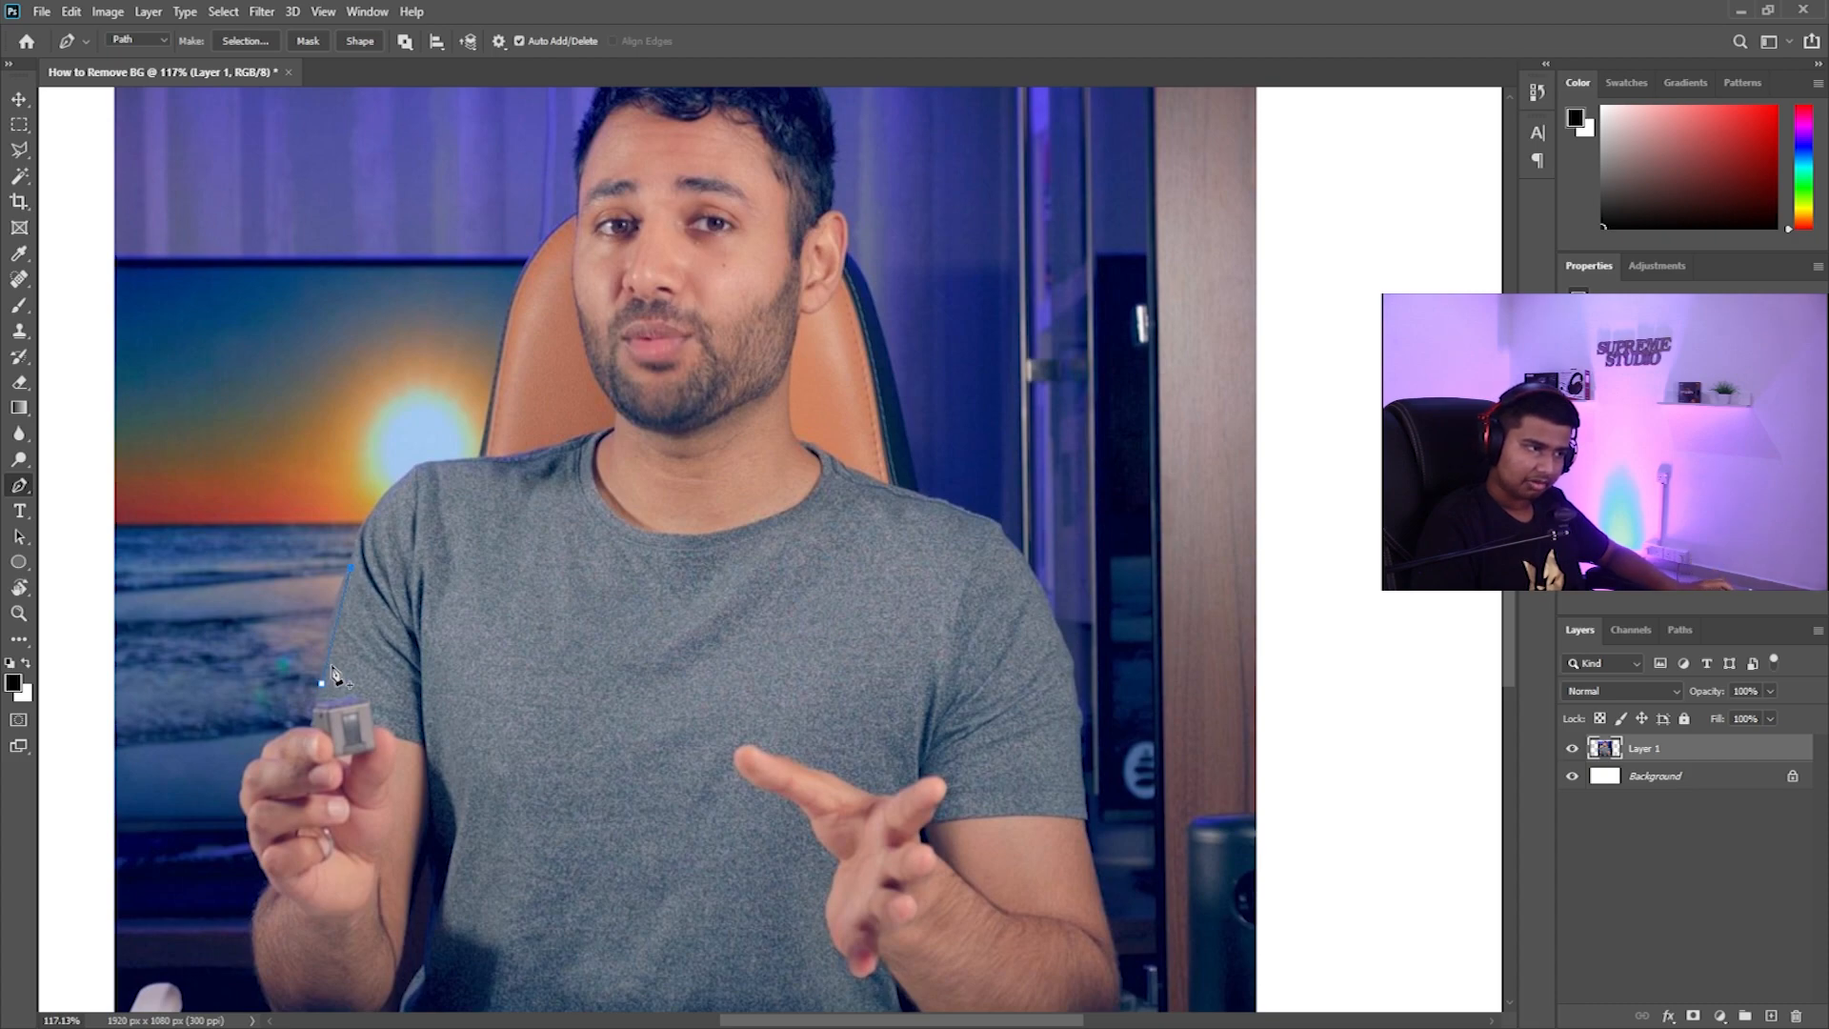
scroll(353, 577, "up", 3)
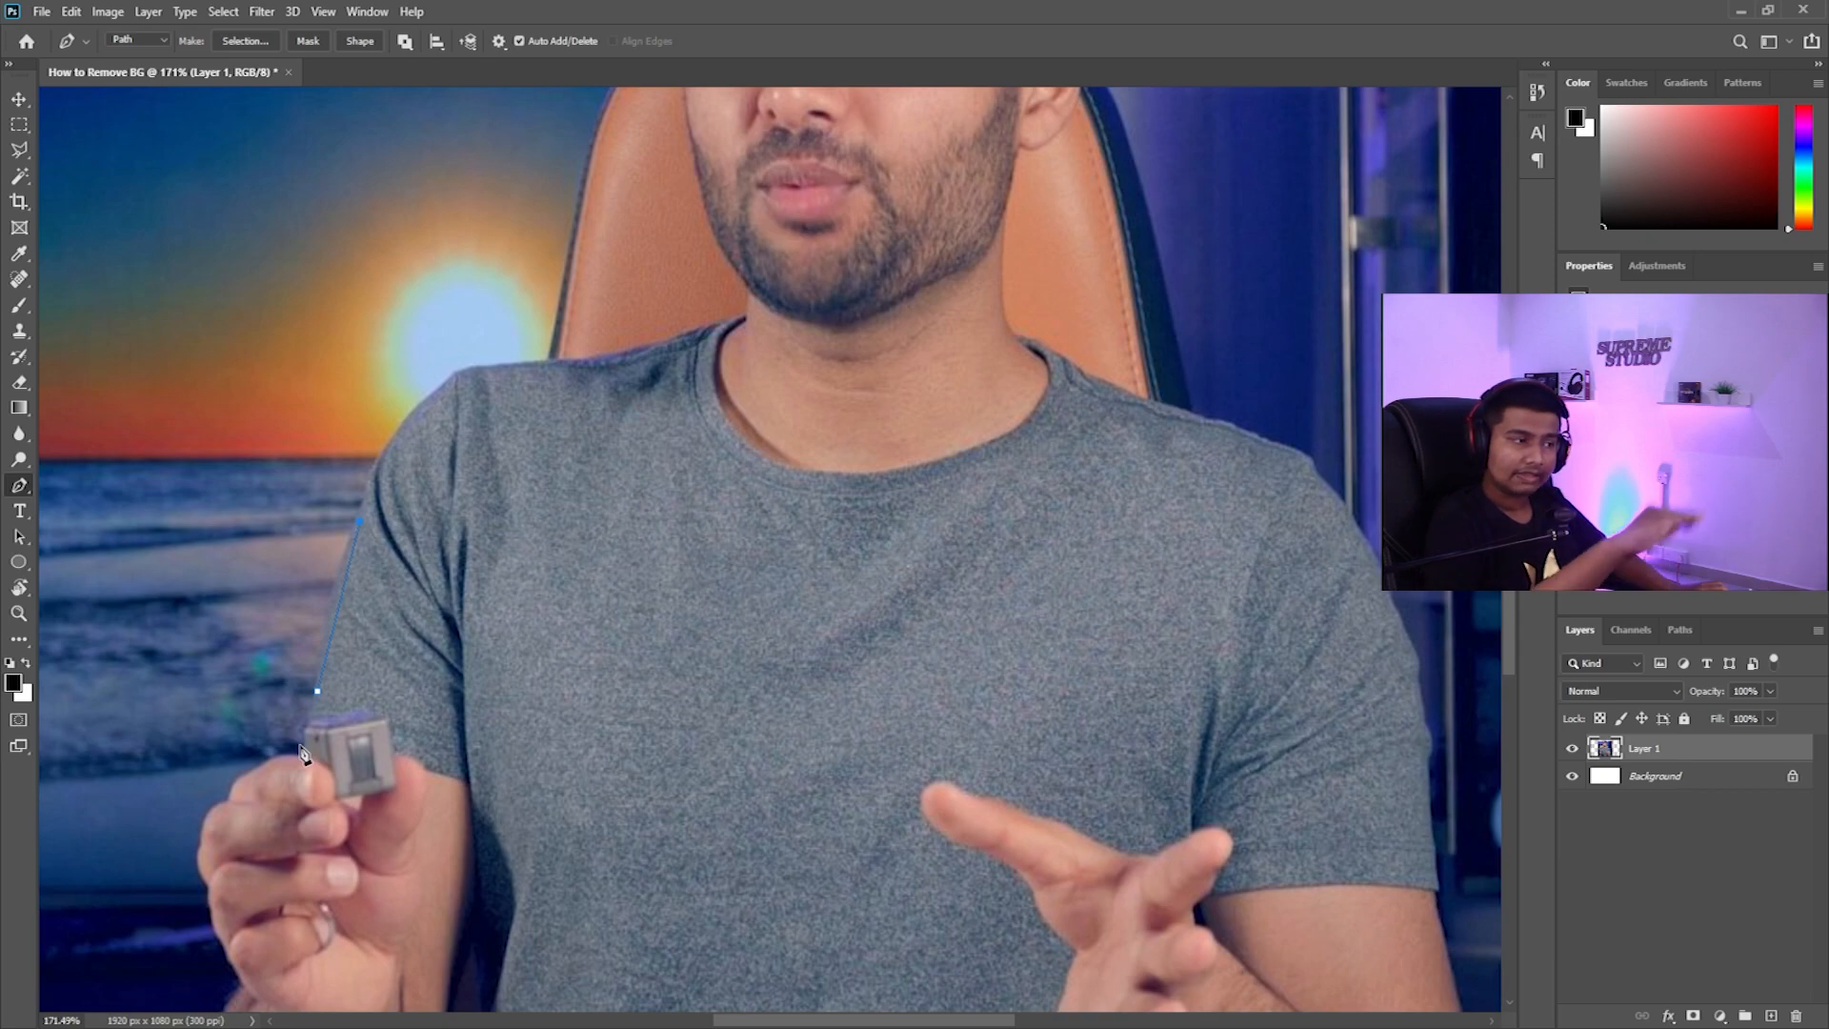
key("Escape")
left_click(318, 679)
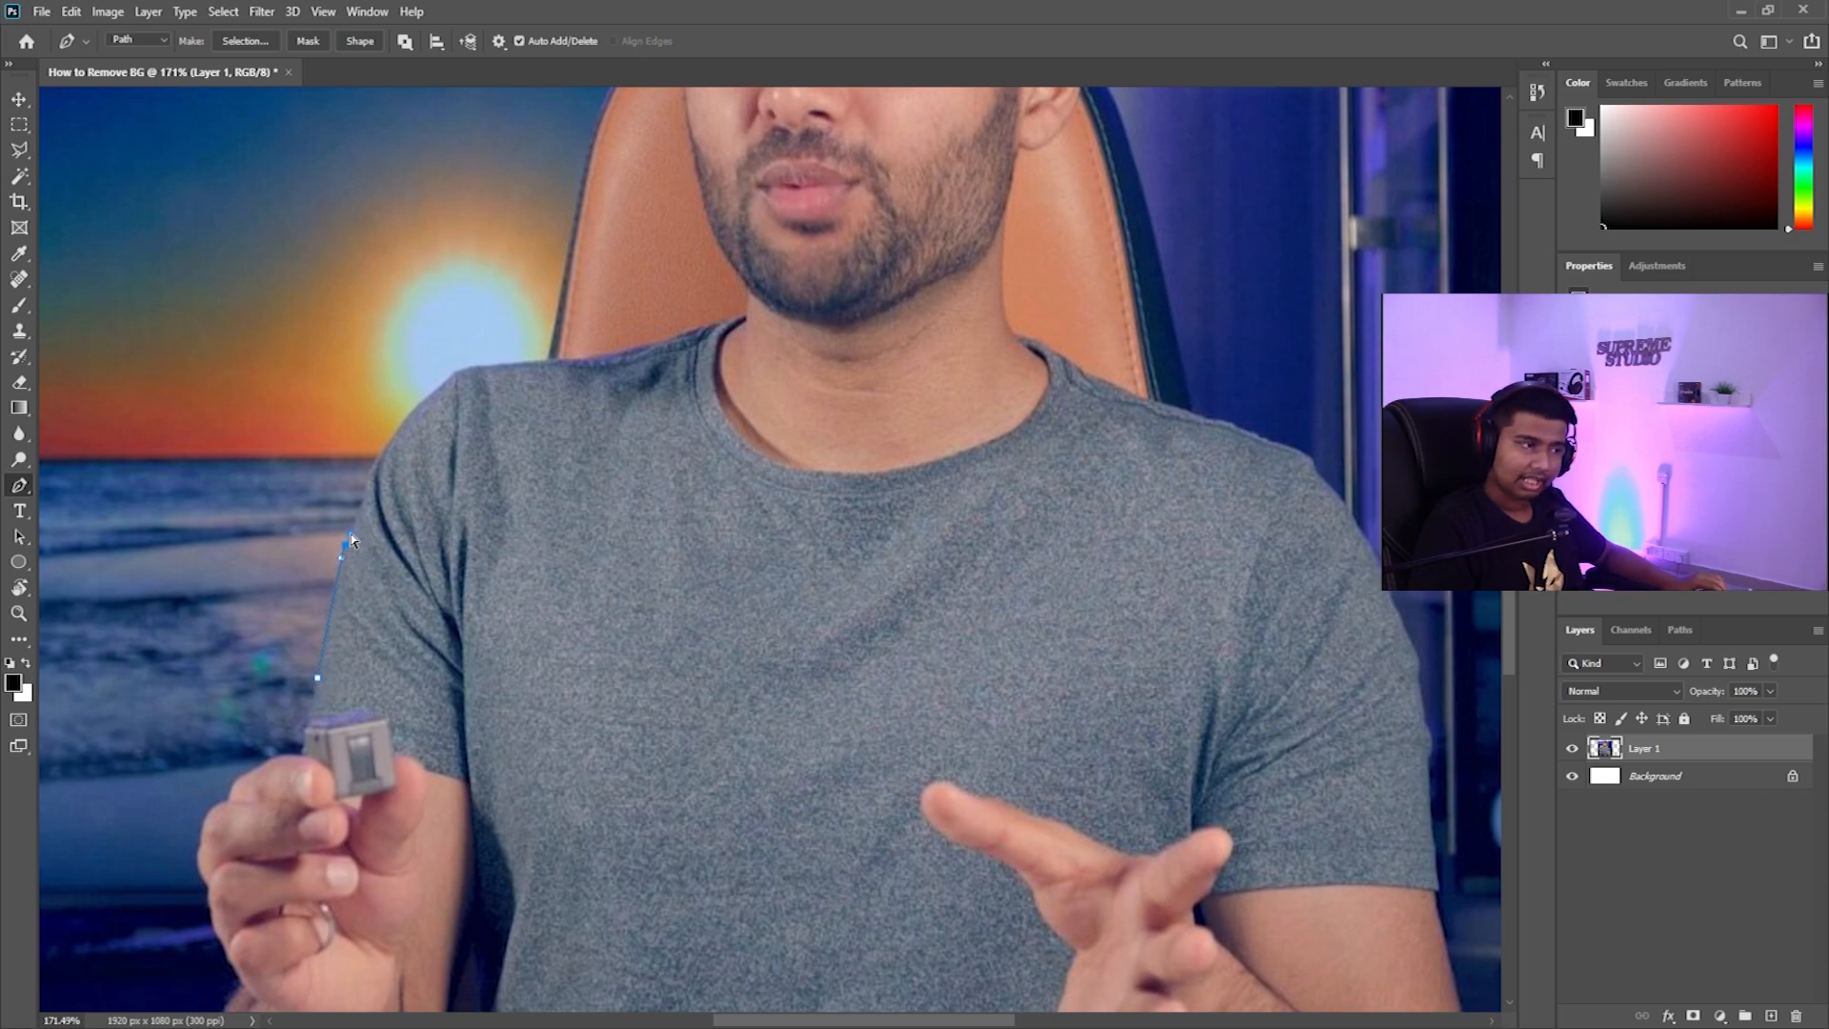
key("ctrl+z")
key("ctrl+z")
Start a path above the held cube and trace a curved segment up the outer edge of the sleeve
left_click(318, 664)
left_click(340, 559)
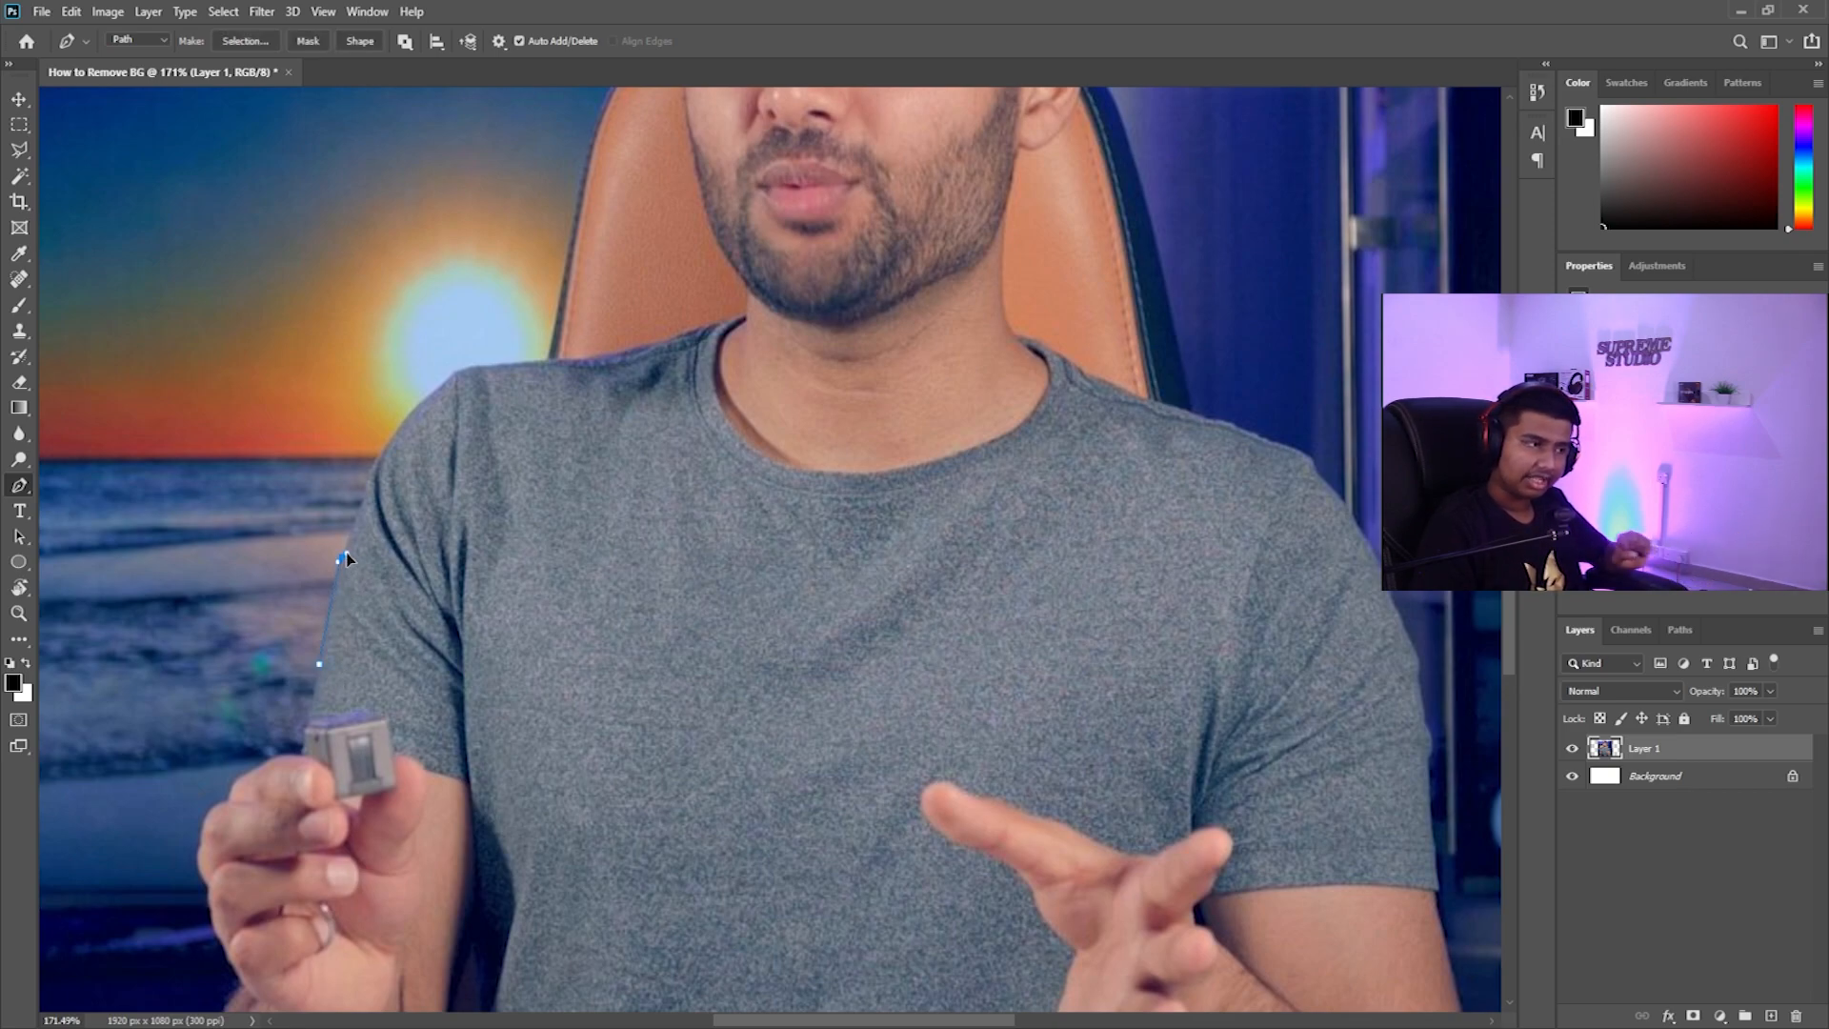
left_click(353, 527)
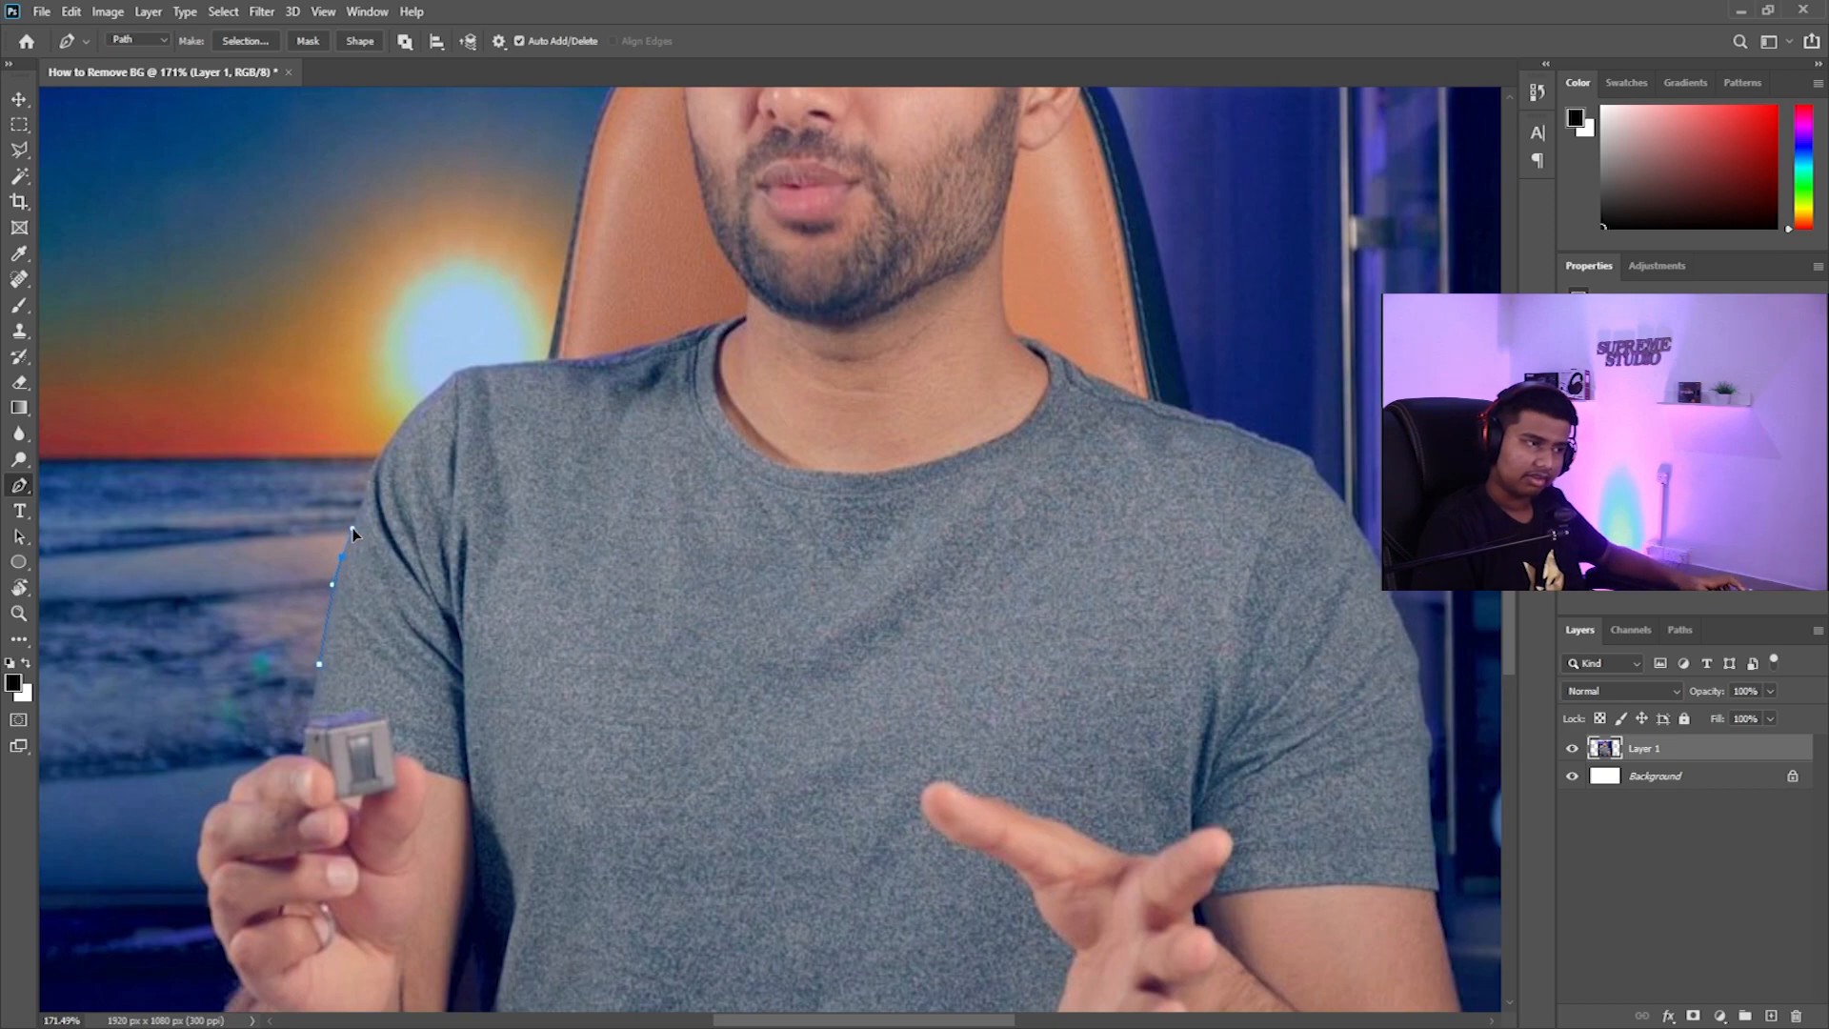
Try reshaping the sleeve curve by moving the last anchor's direction handle outward from the sleeve edge
scroll(360, 530, "up", 3)
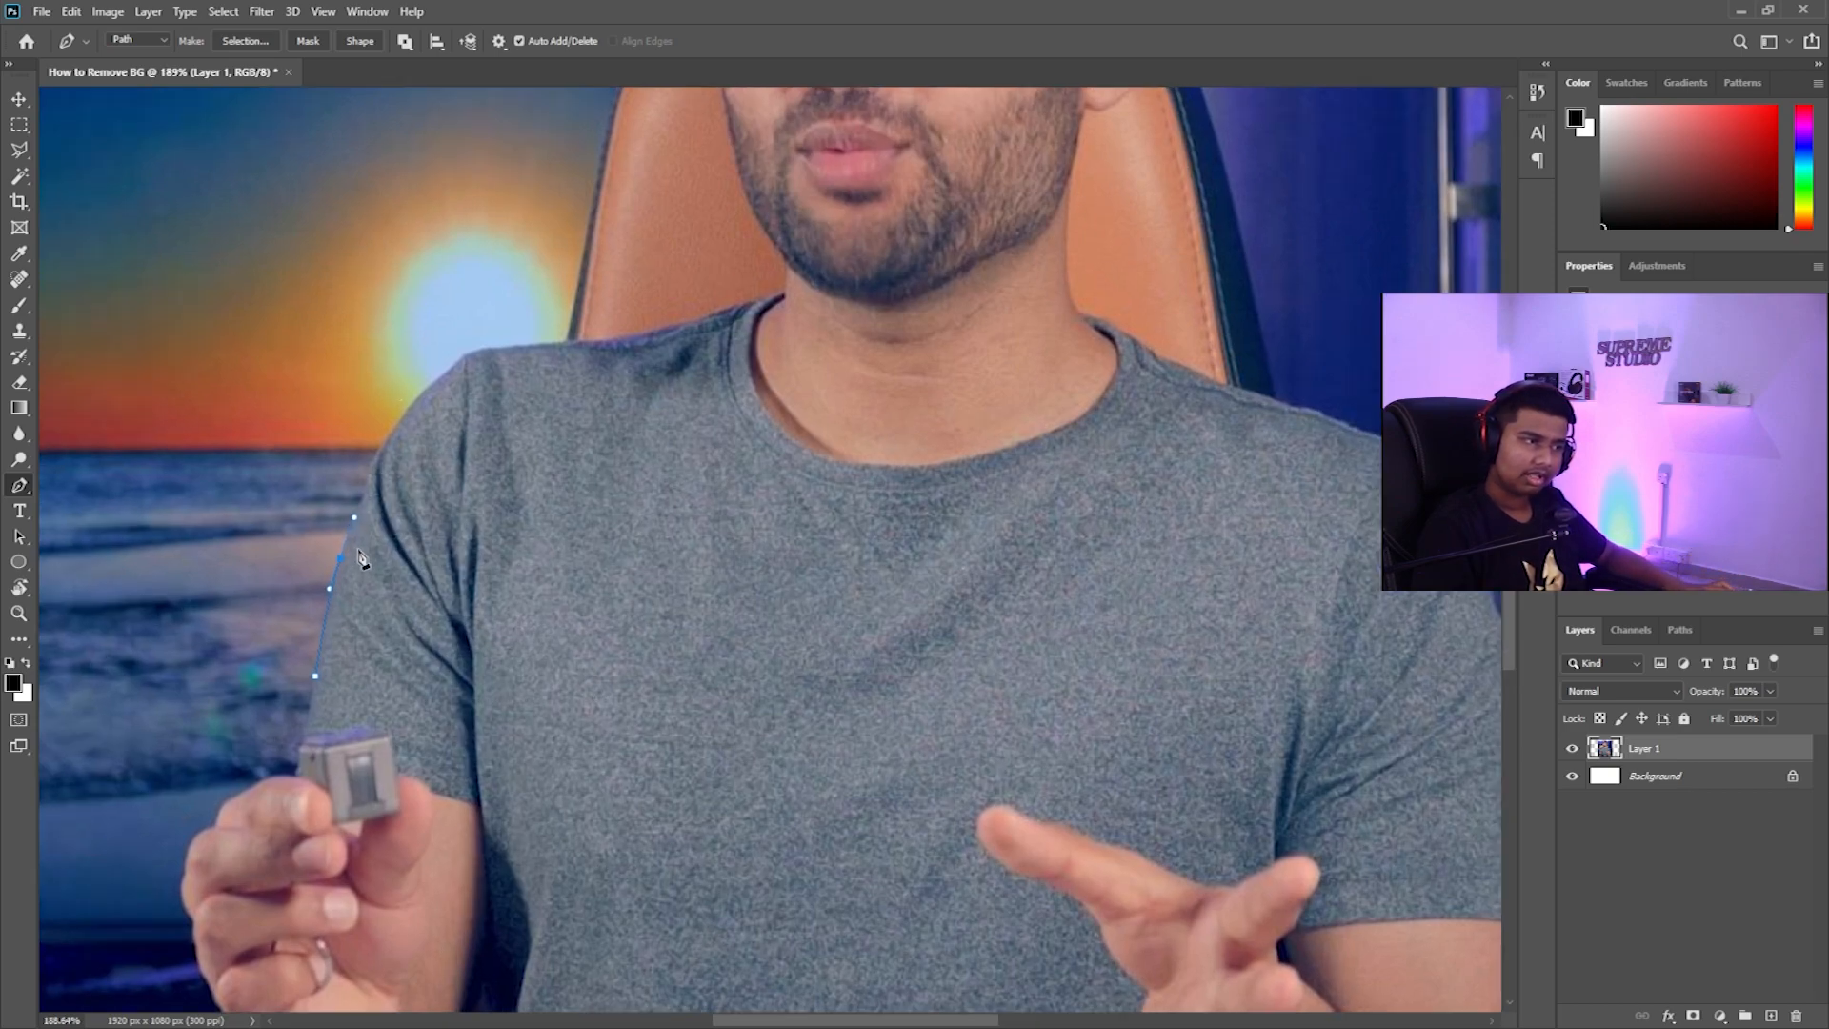
scroll(366, 549, "down", 3)
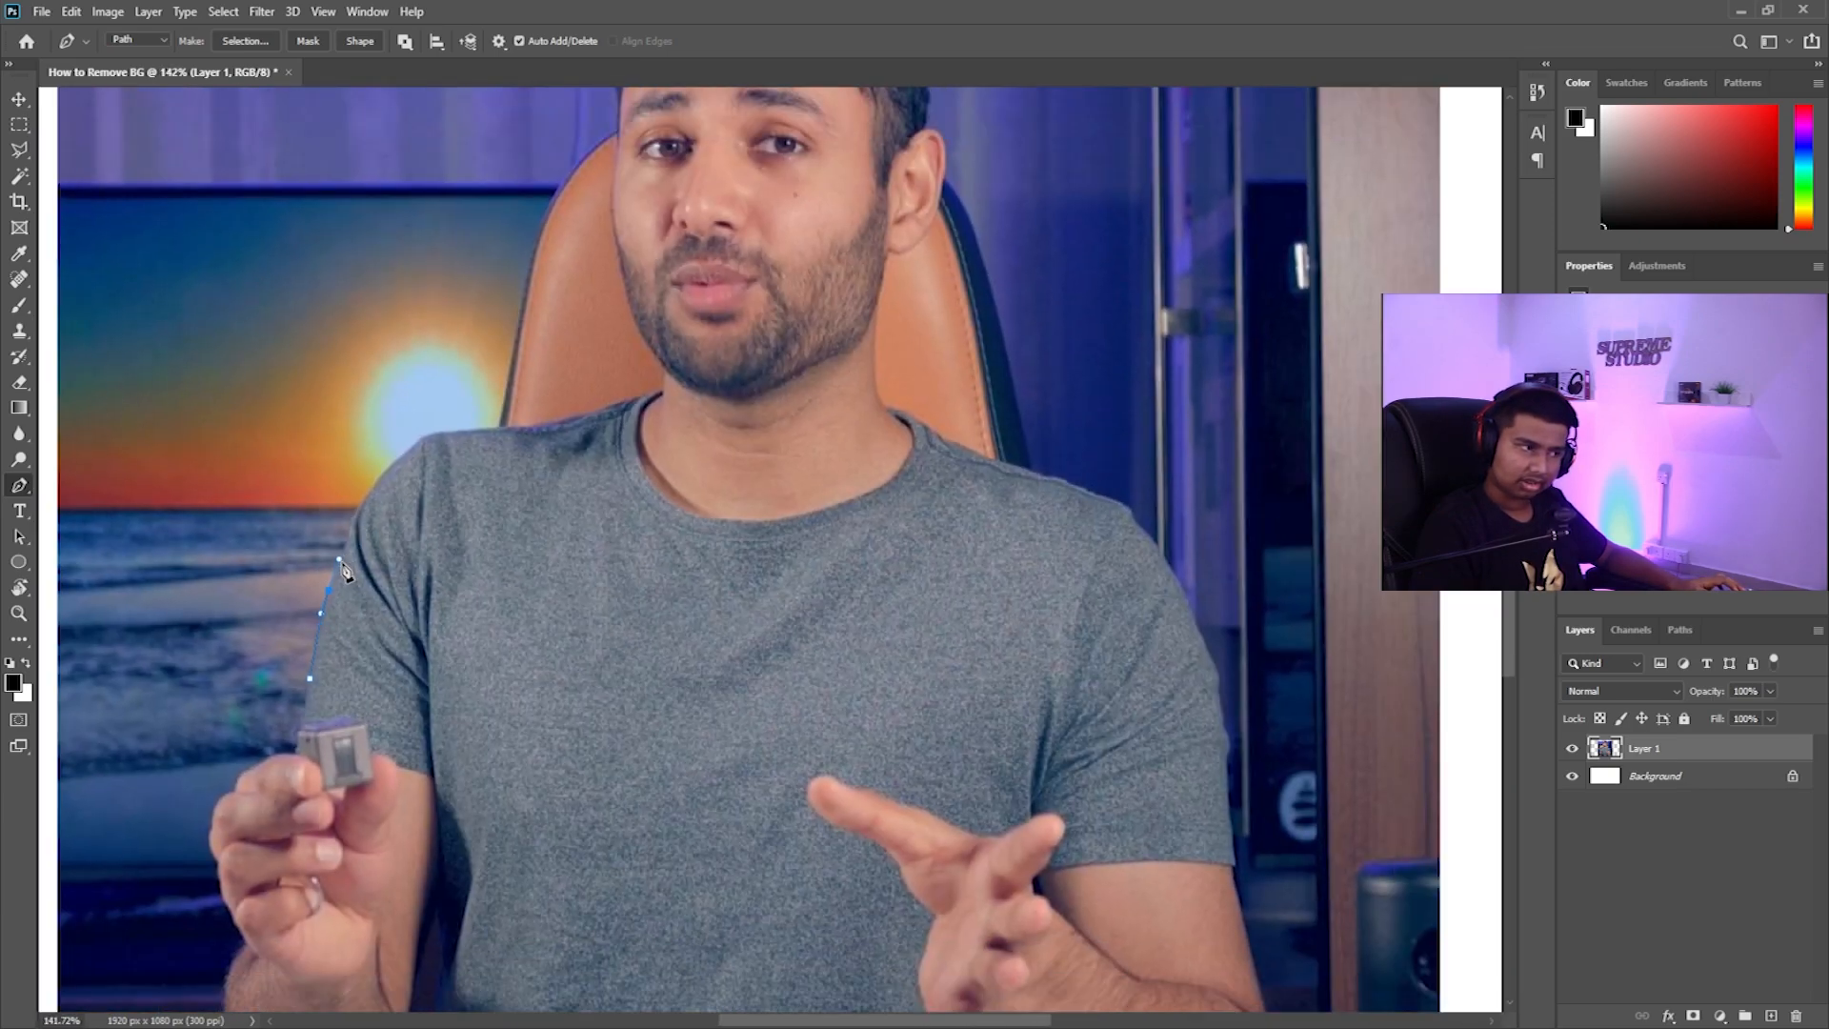
scroll(346, 569, "up", 1)
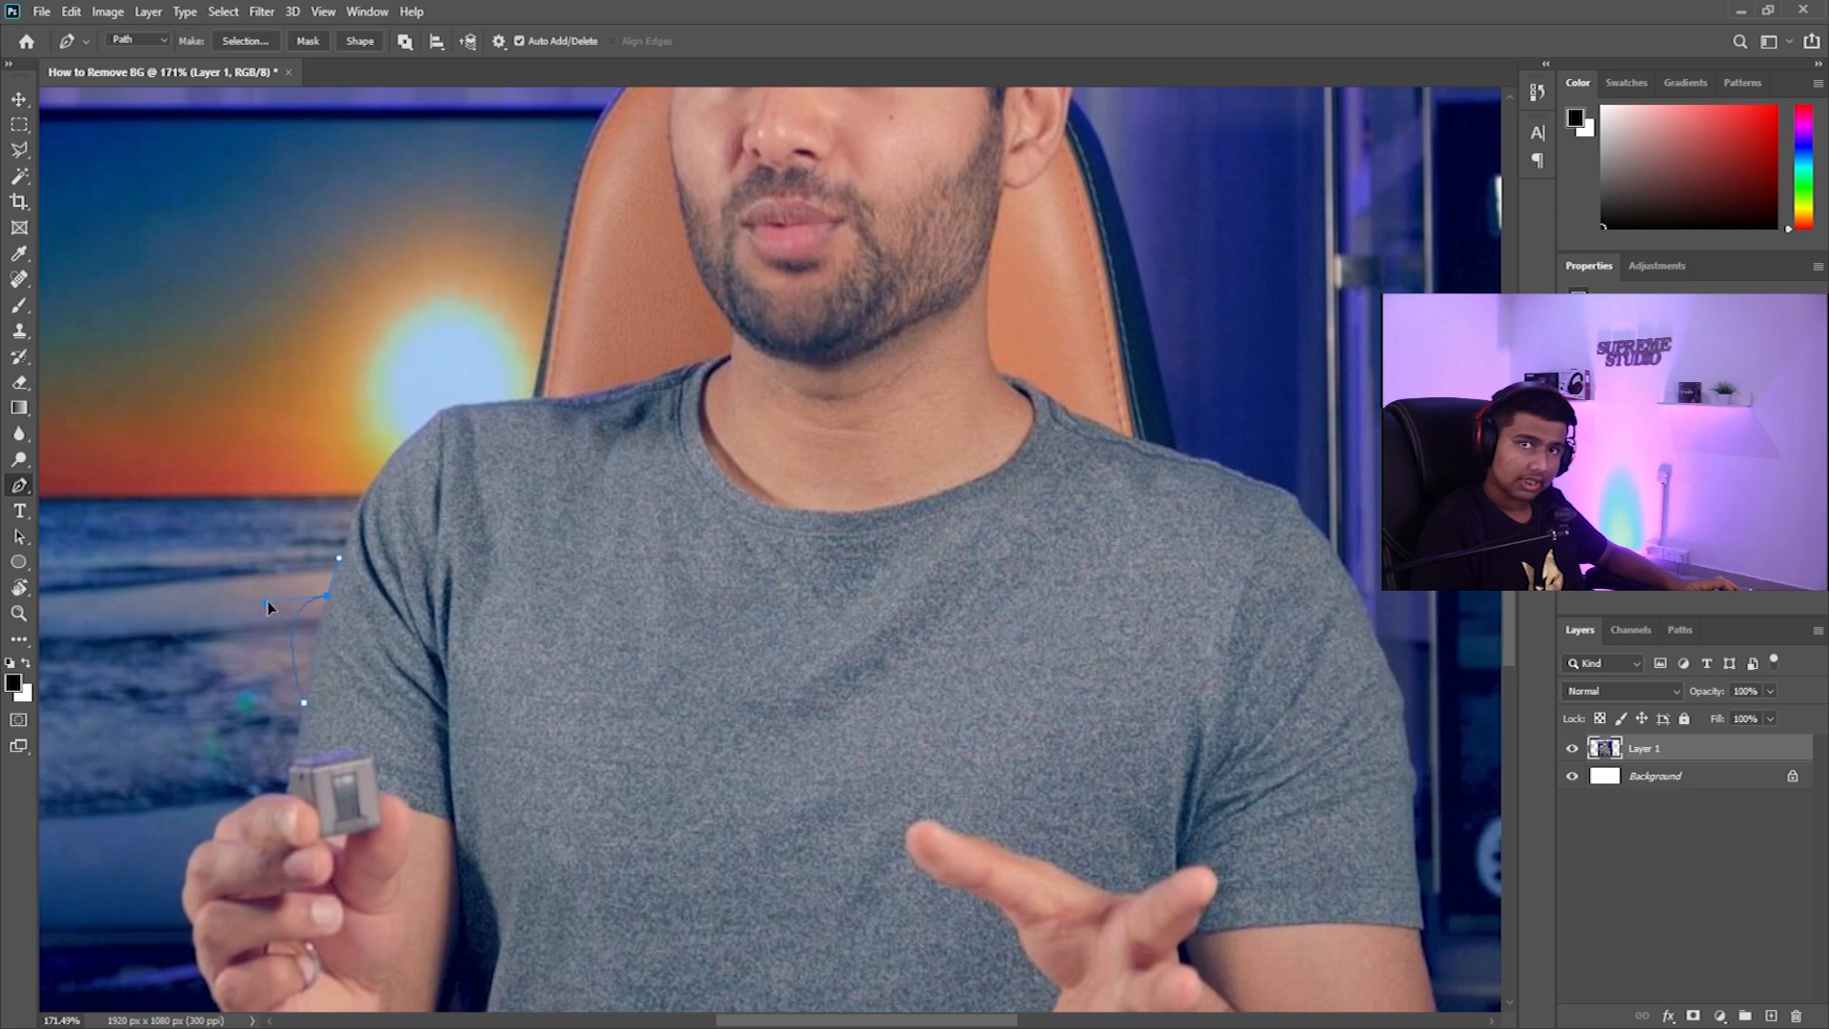
left_click(313, 562)
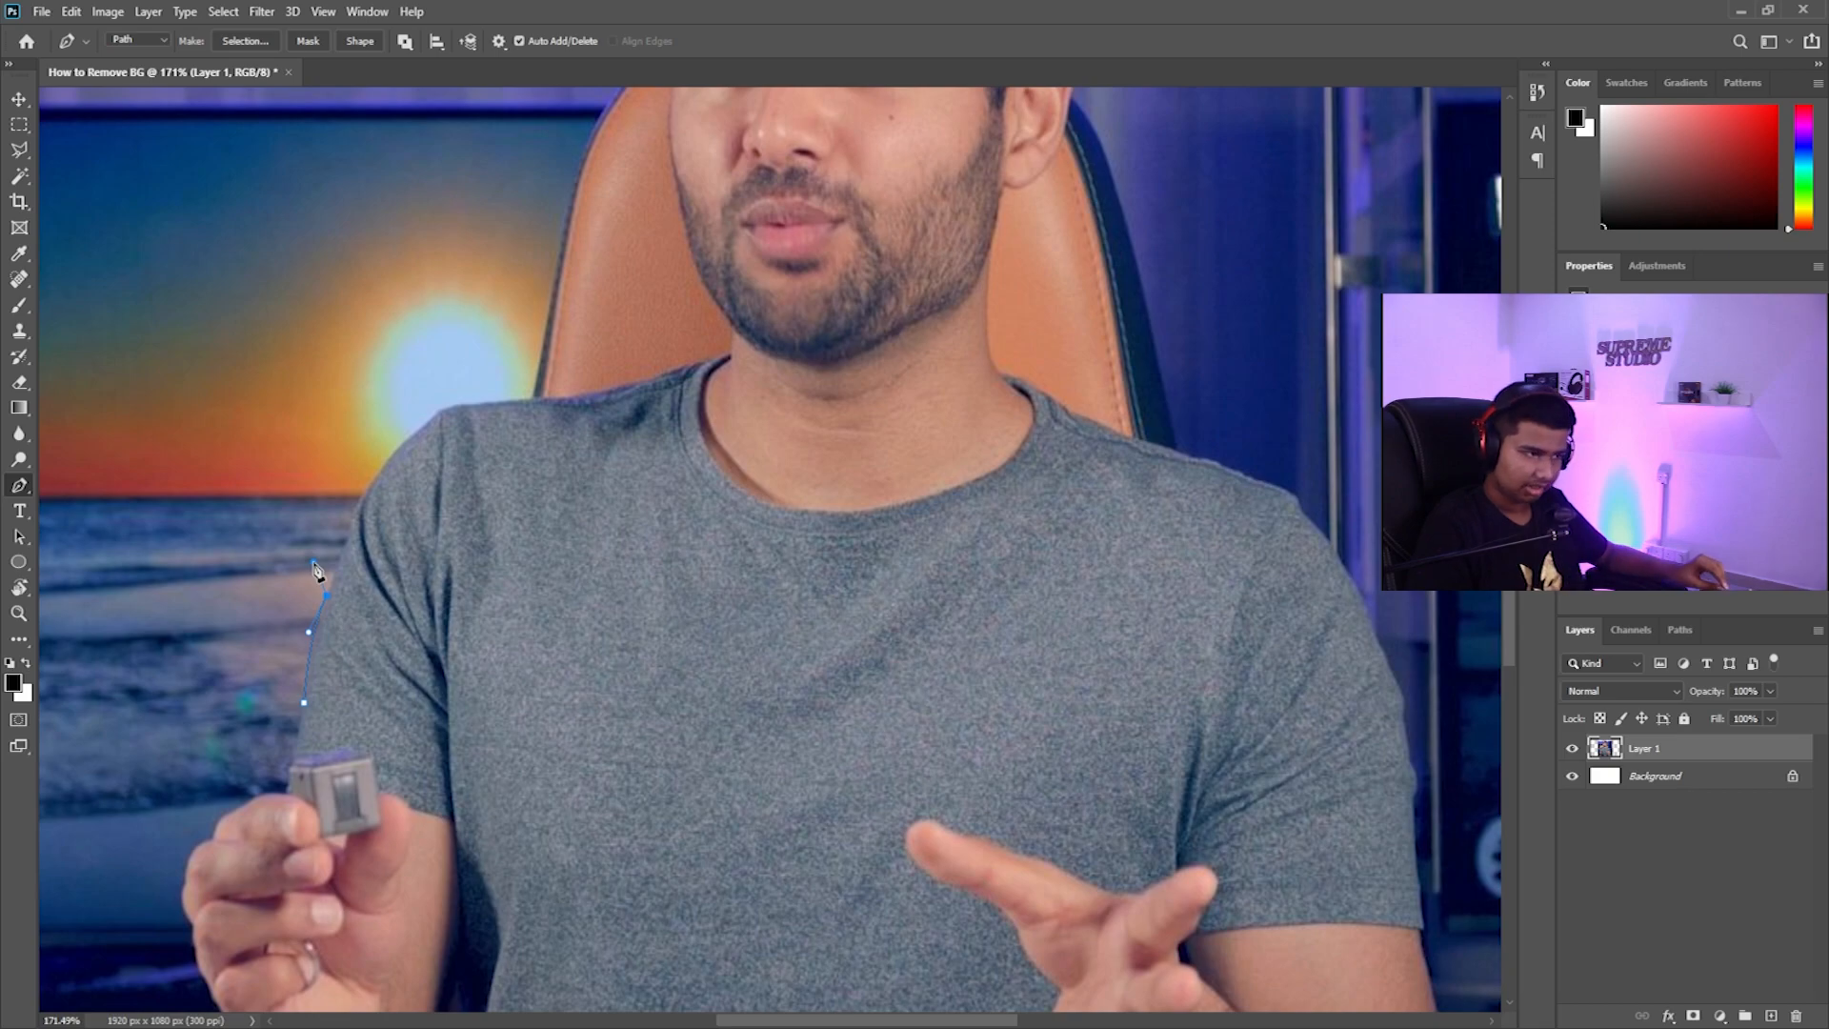
left_click_drag(309, 566, 302, 568)
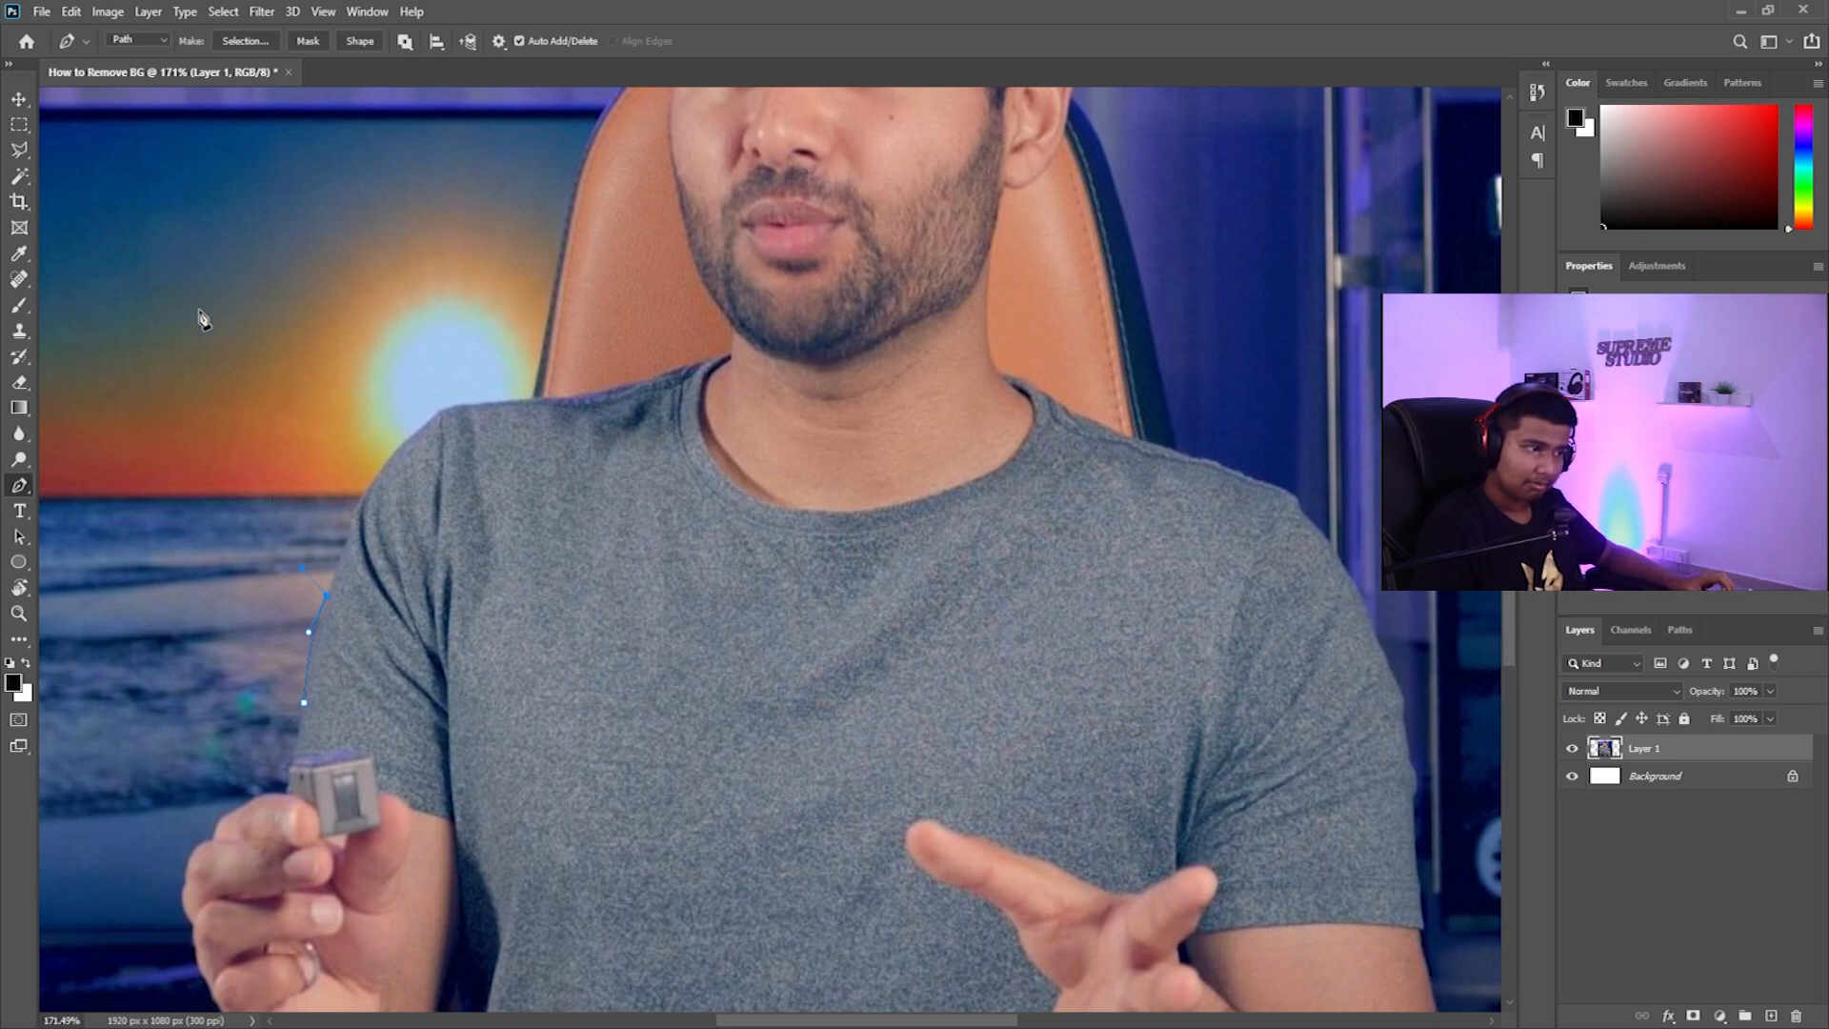
Try adding a segment from the sleeve anchor straight to the shoulder, and undo it
left_click(179, 431)
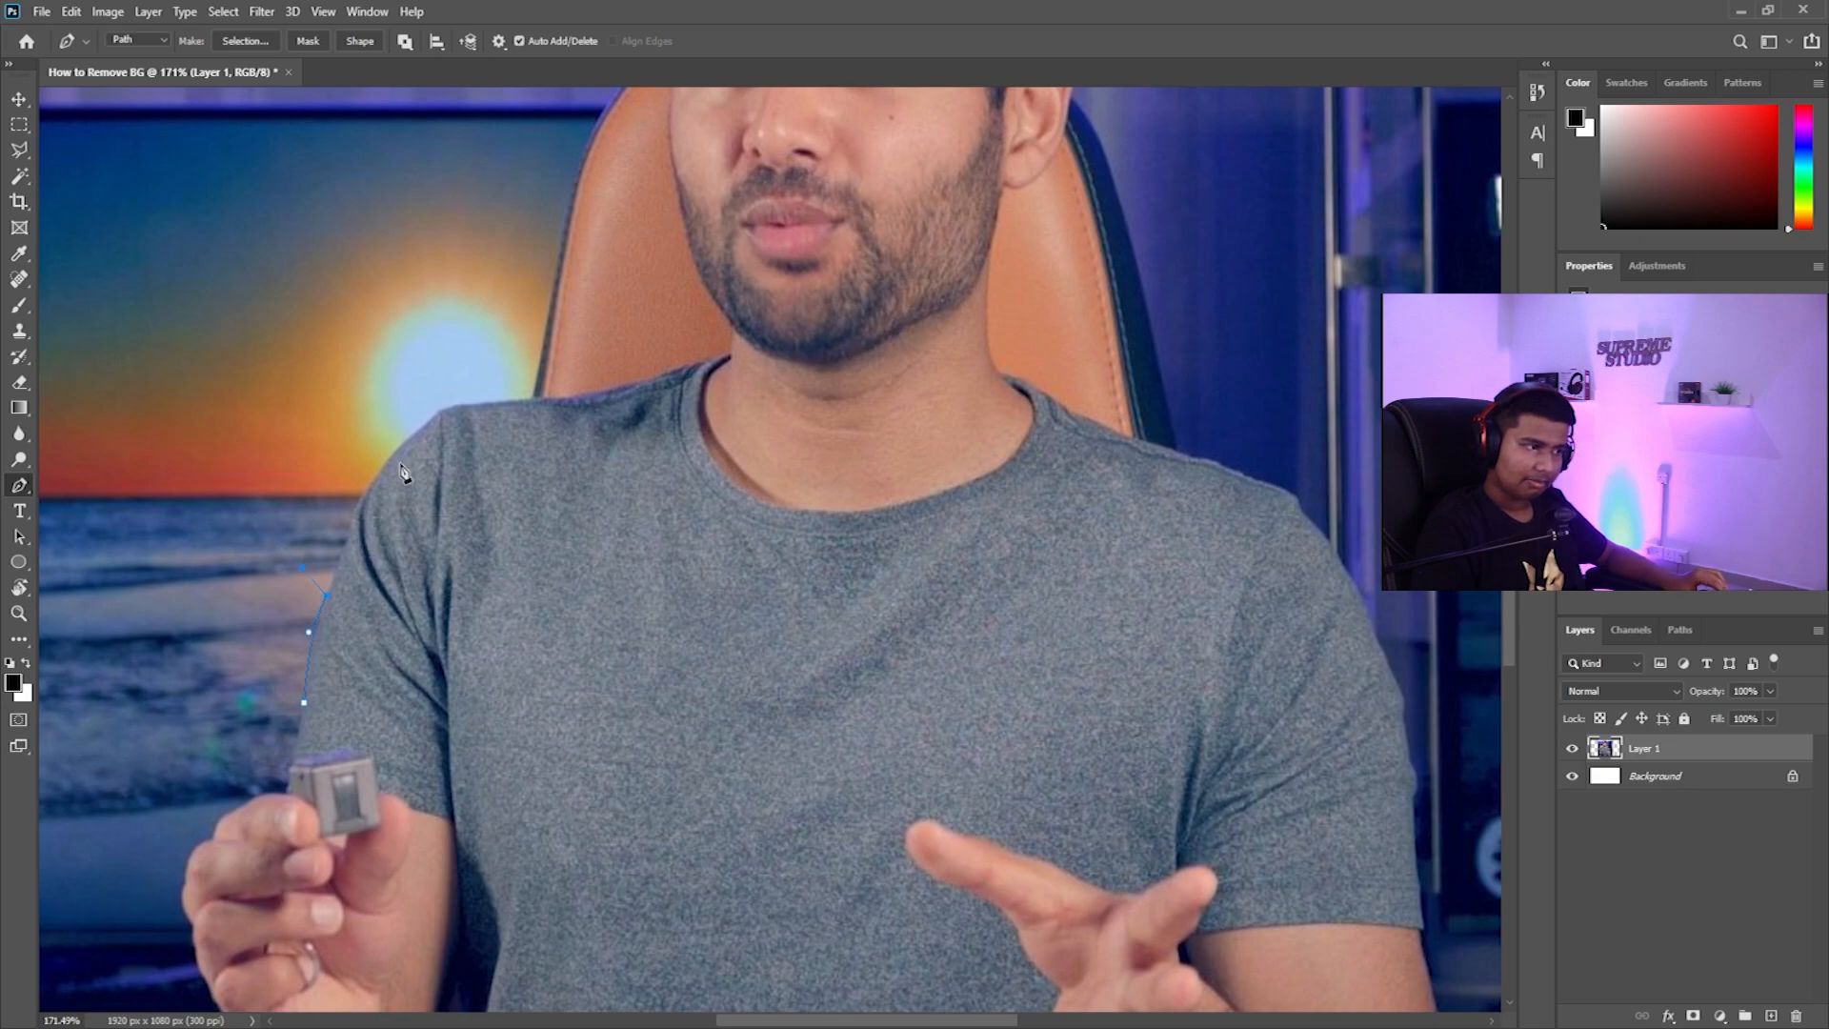
left_click(426, 435)
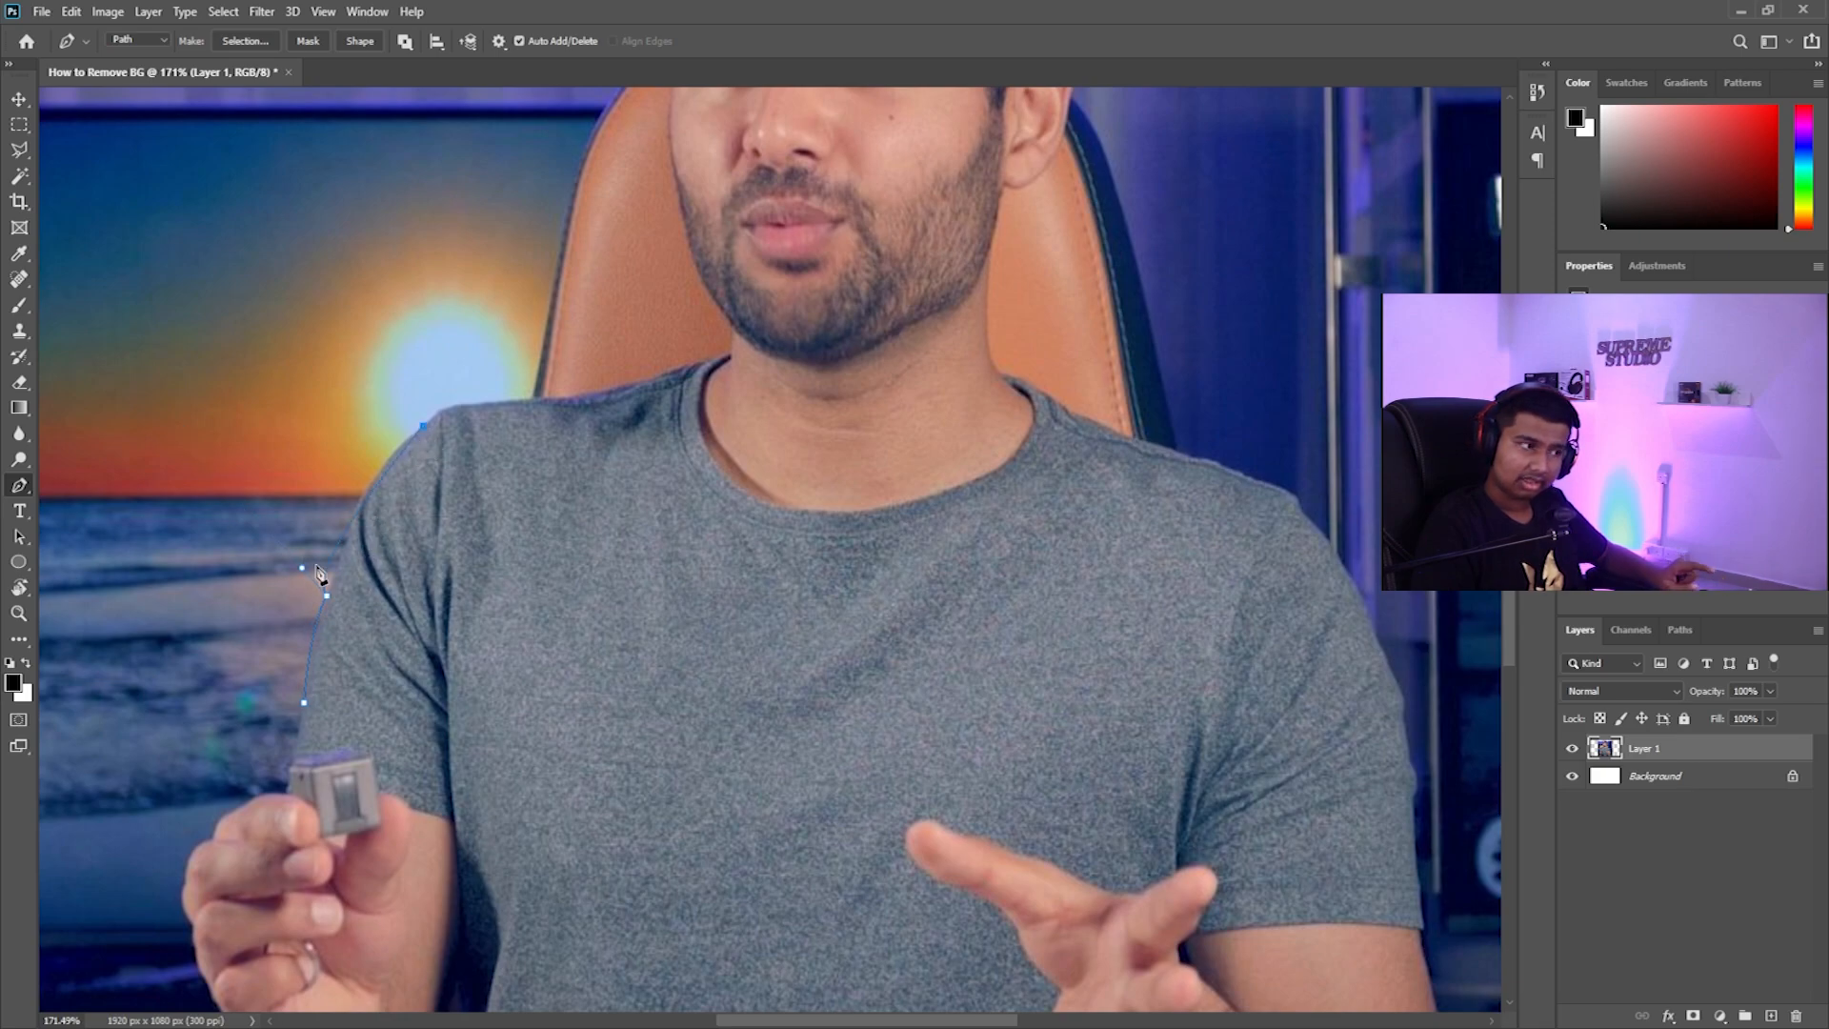
scroll(326, 572, "up", 5)
scroll(344, 598, "down", 6)
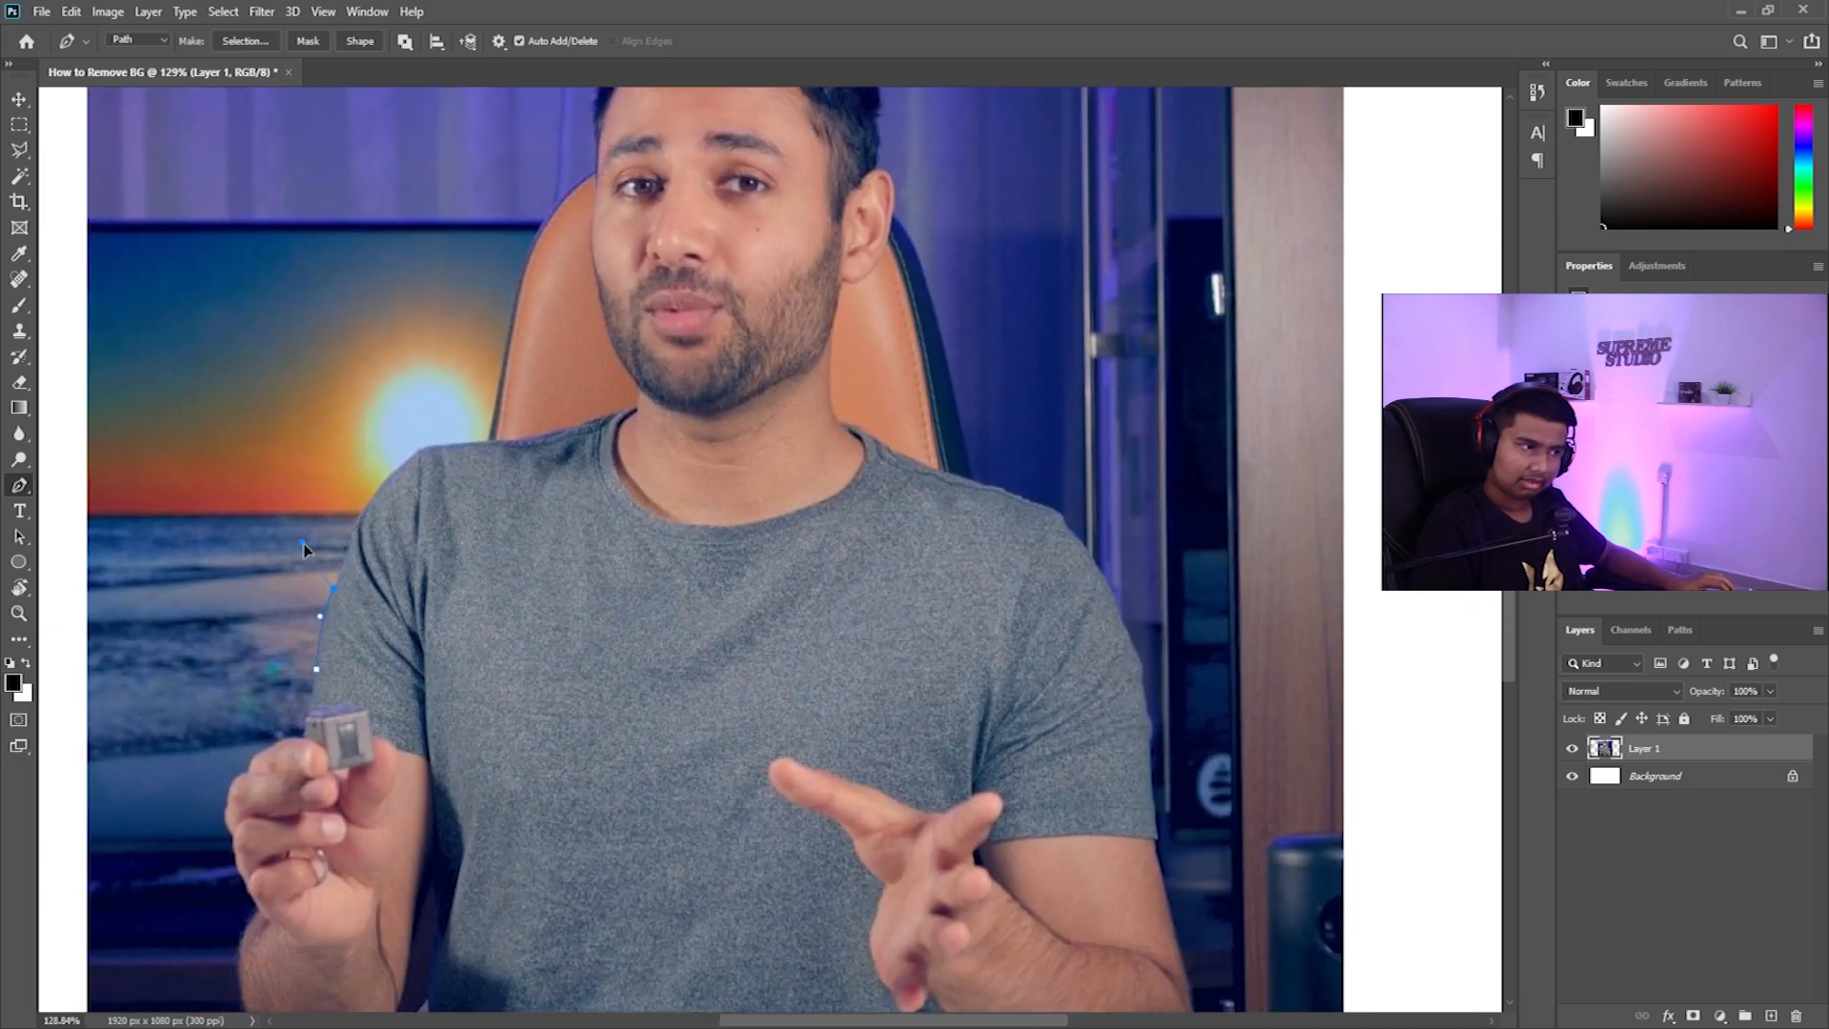
left_click(436, 452)
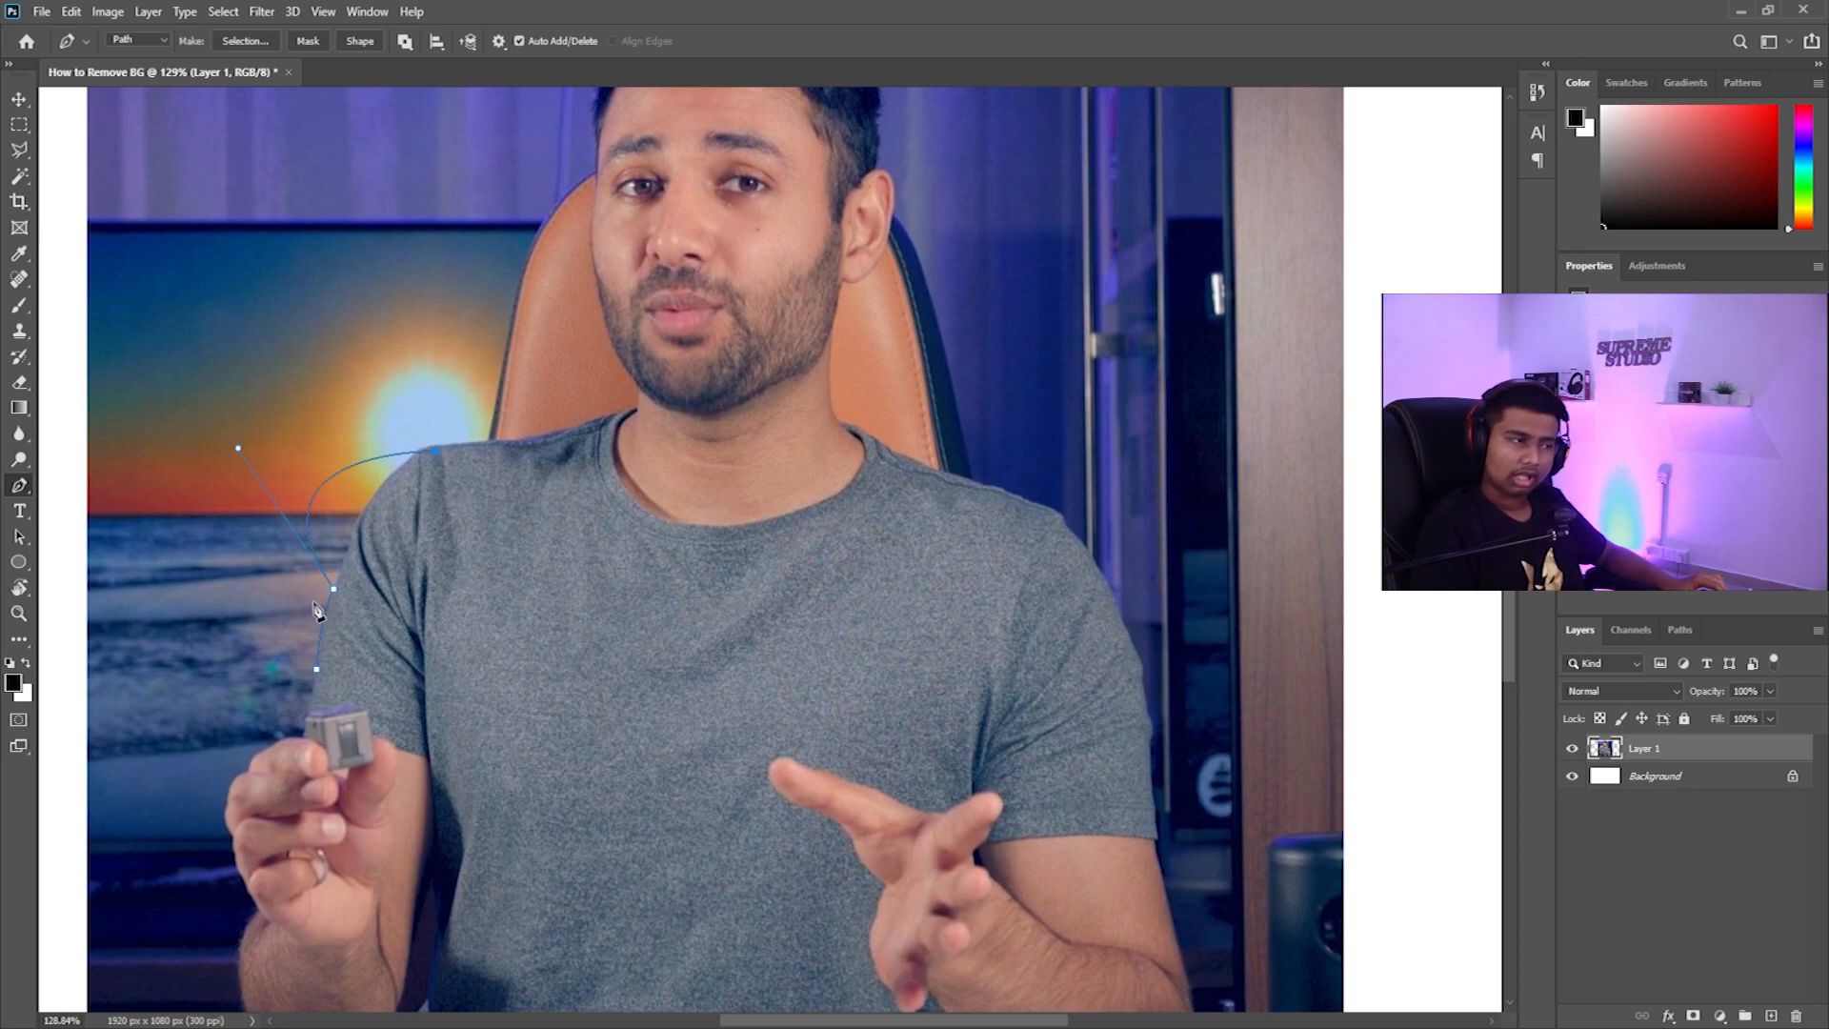
key("ctrl+z")
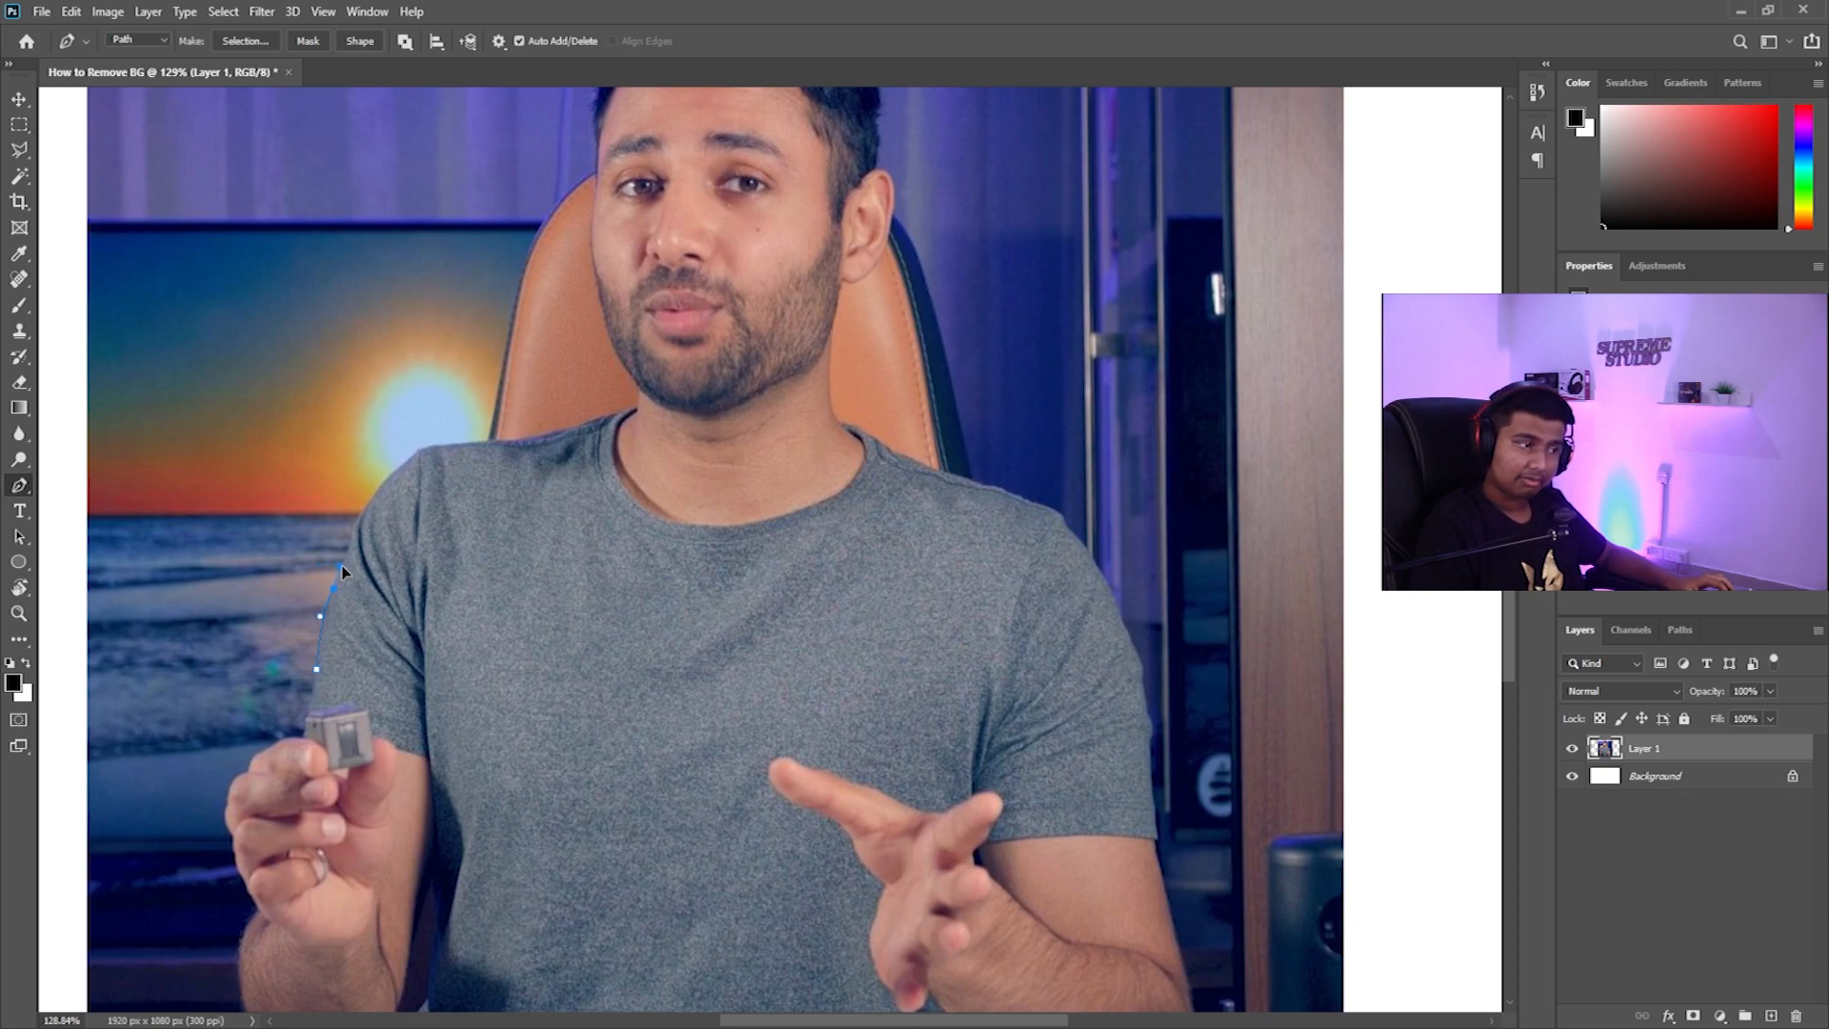
Continue the path from the sleeve over the cube-side shoulder and along the shirt's top edge to the neck
scroll(343, 572, "up", 2)
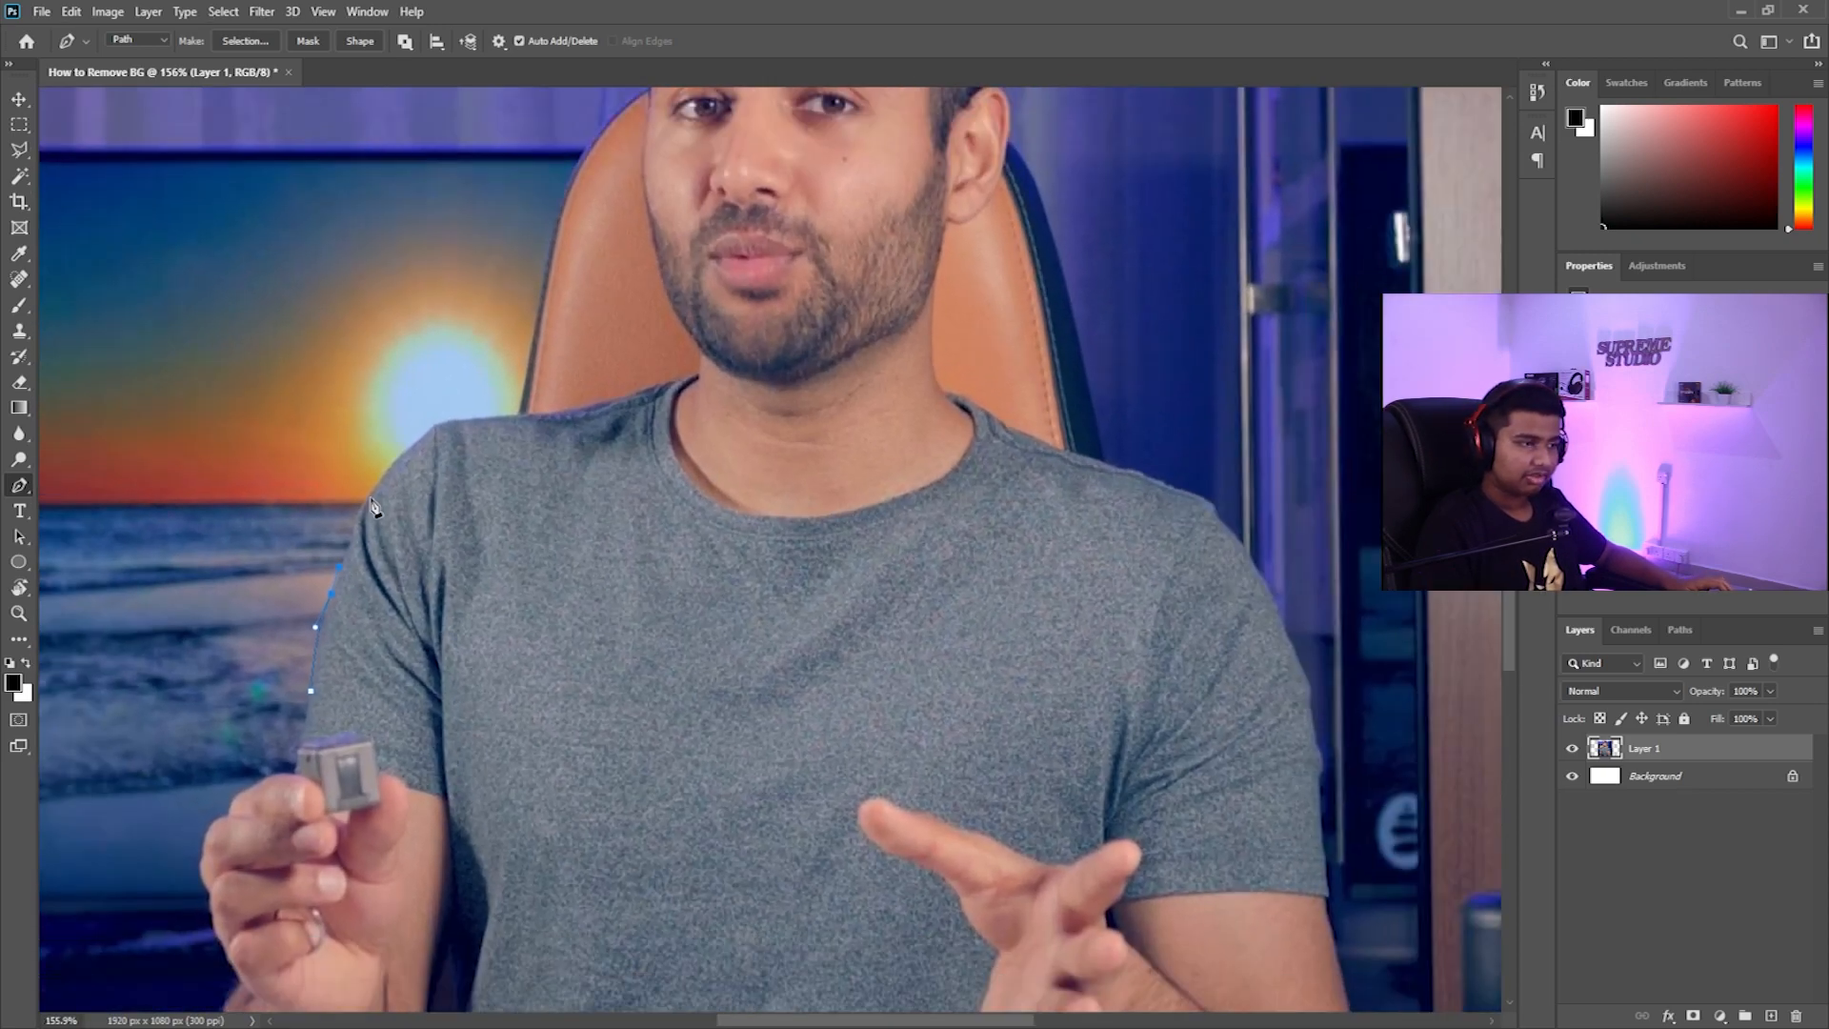
left_click_drag(387, 471, 410, 460)
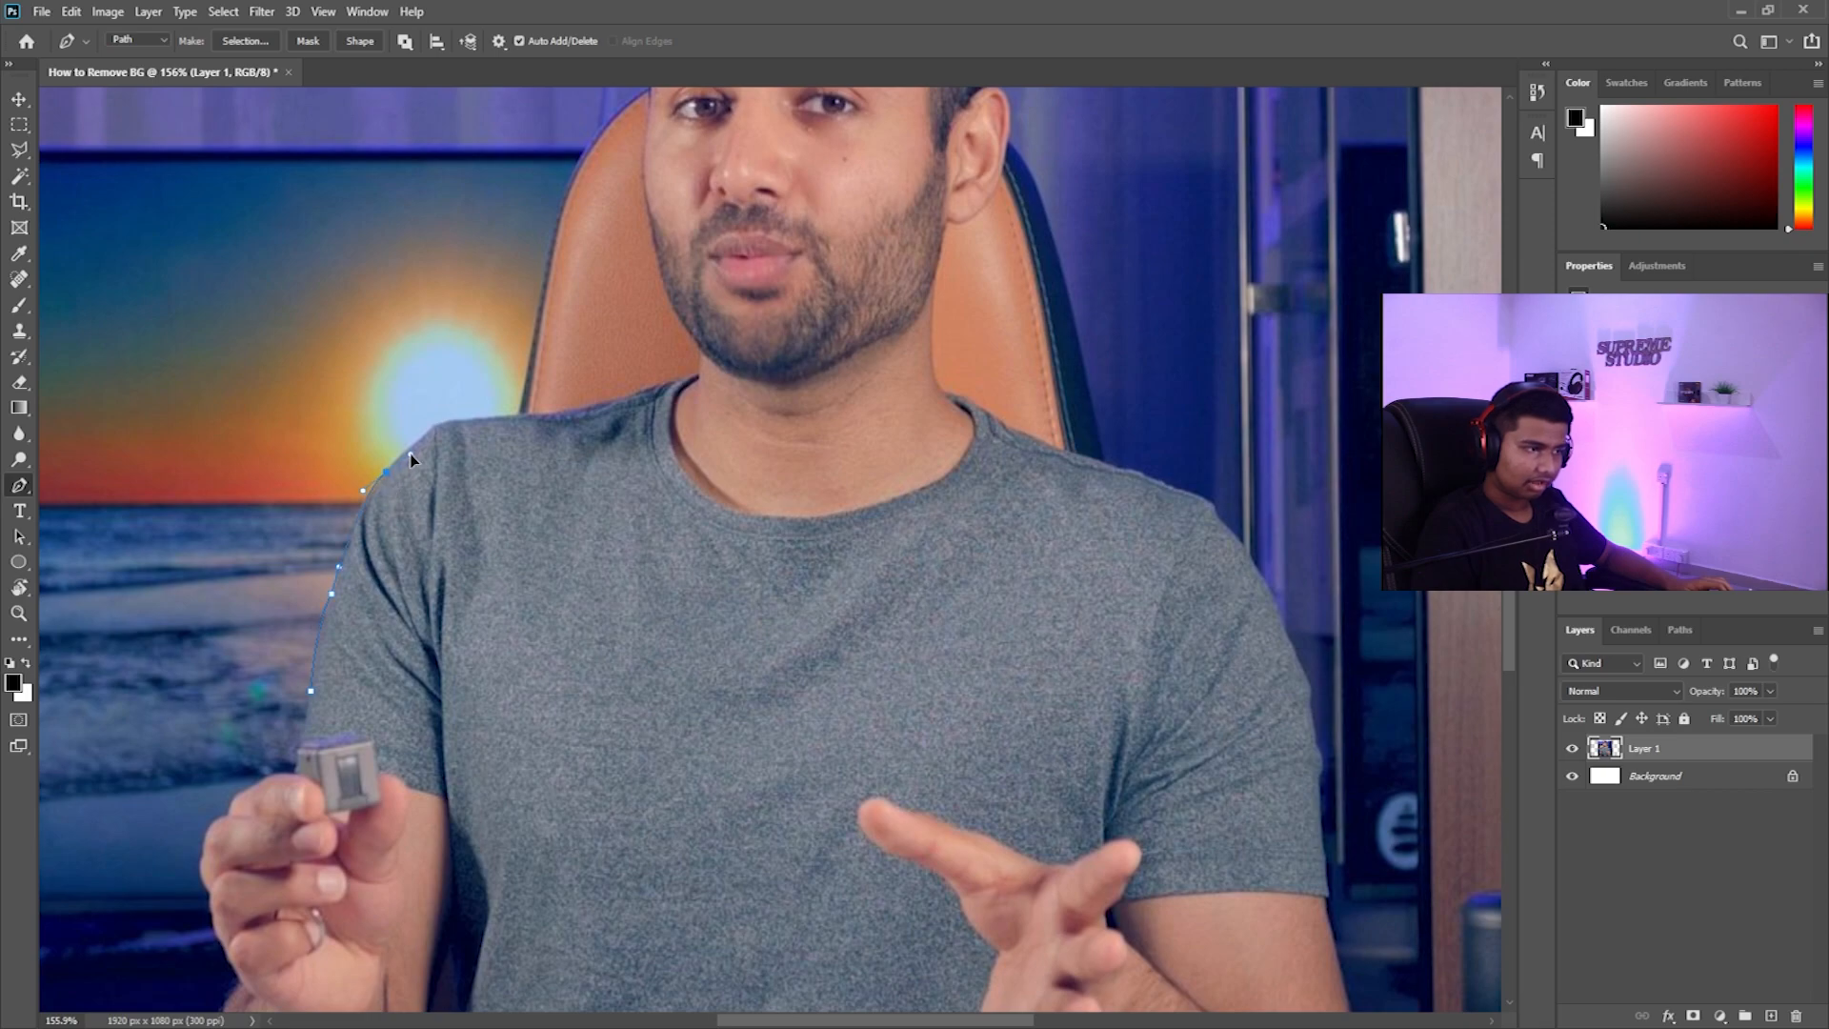
left_click(431, 425)
left_click(560, 410)
left_click(627, 398)
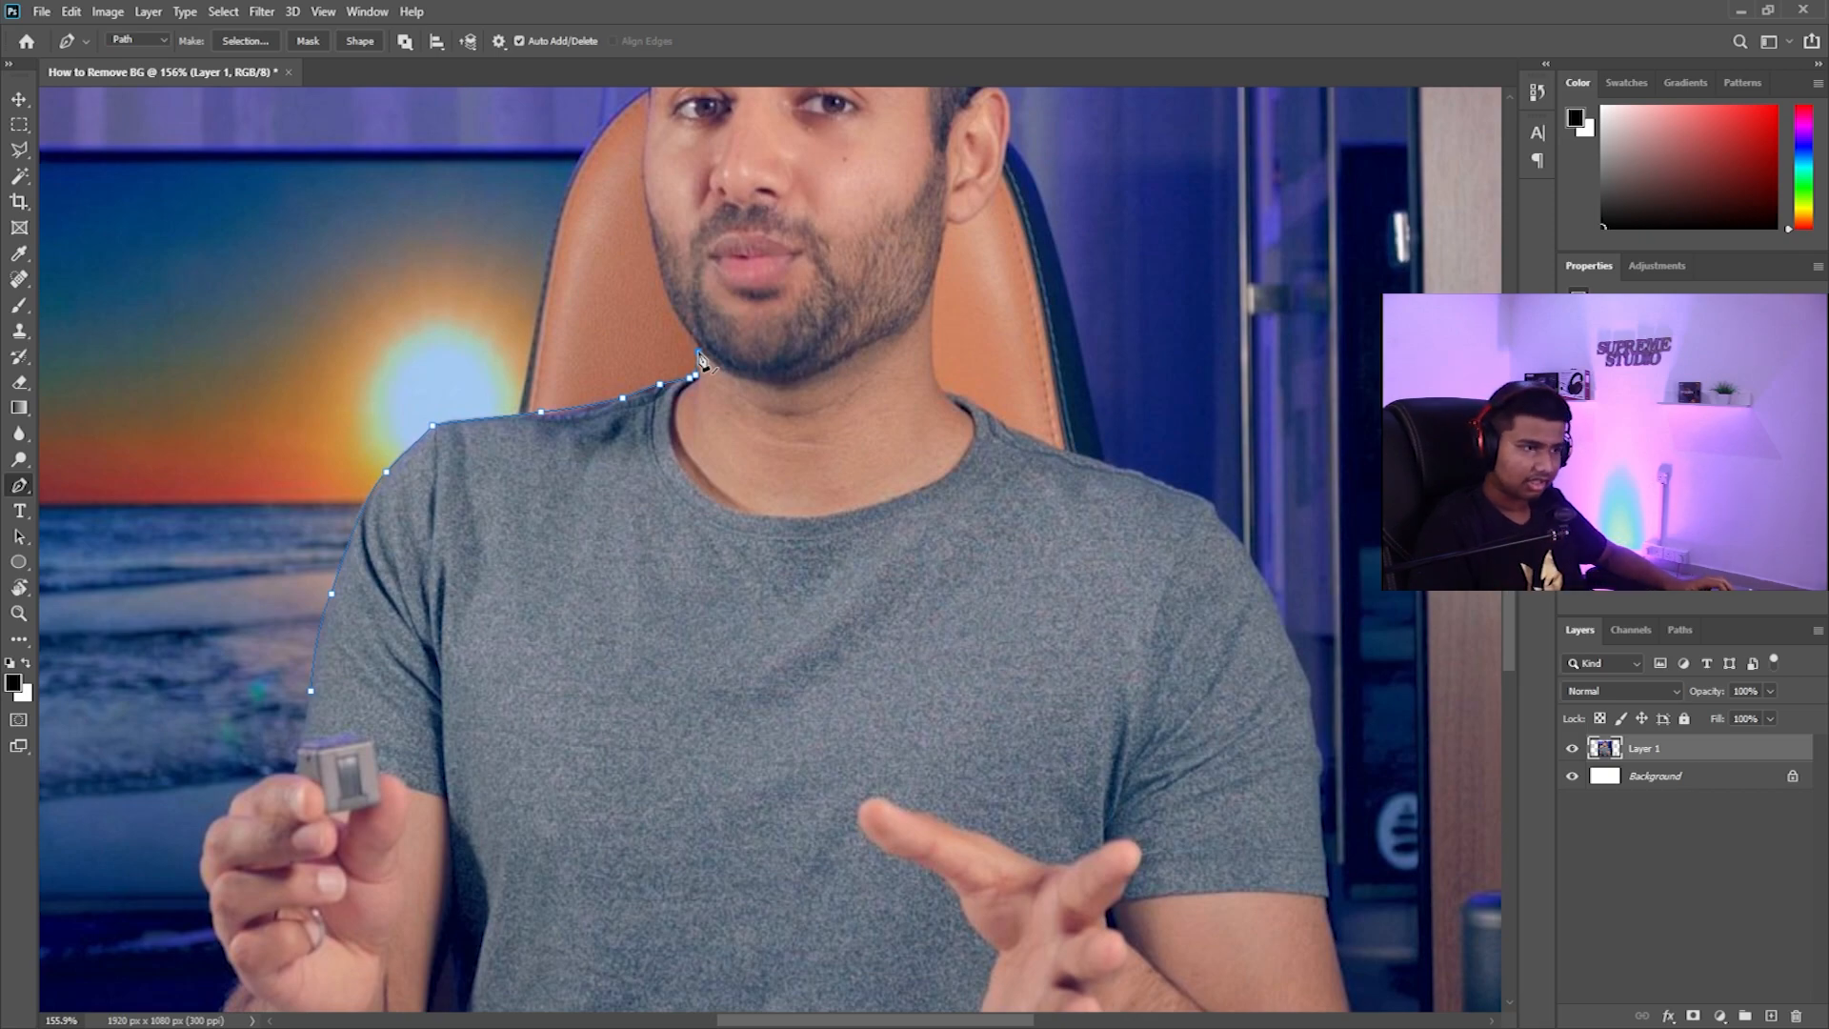
Continue the path up the jaw, cheek and side of the hair on the cube side of the head
left_click_drag(703, 360, 639, 830)
left_click(596, 739)
left_click(580, 647)
left_click(589, 523)
left_click(583, 474)
left_click(616, 392)
left_click(624, 327)
Trace the path over the top of the hair and down the other side to above the ear
left_click(715, 287)
left_click(729, 301)
left_click(807, 309)
left_click(886, 349)
left_click(929, 449)
left_click(926, 503)
left_click(925, 547)
Trace the path around the outer edge of the ear and its lobe
left_click_drag(945, 623, 925, 706)
left_click(941, 649)
left_click(917, 682)
left_click(899, 692)
left_click(886, 693)
Continue the path from the ear down the neck and out along the adjoining shoulder
left_click(870, 803)
left_click(869, 827)
left_click(875, 860)
left_click(950, 895)
left_click(1053, 939)
left_click(1143, 969)
Trace the path down the outer edge of the sleeve above the open hand's arm
mouse_move(1143, 969)
left_mouse_down()
mouse_move(1114, 797)
mouse_move(936, 495)
left_mouse_up()
left_click(1029, 656)
left_click(1038, 680)
left_click(1047, 738)
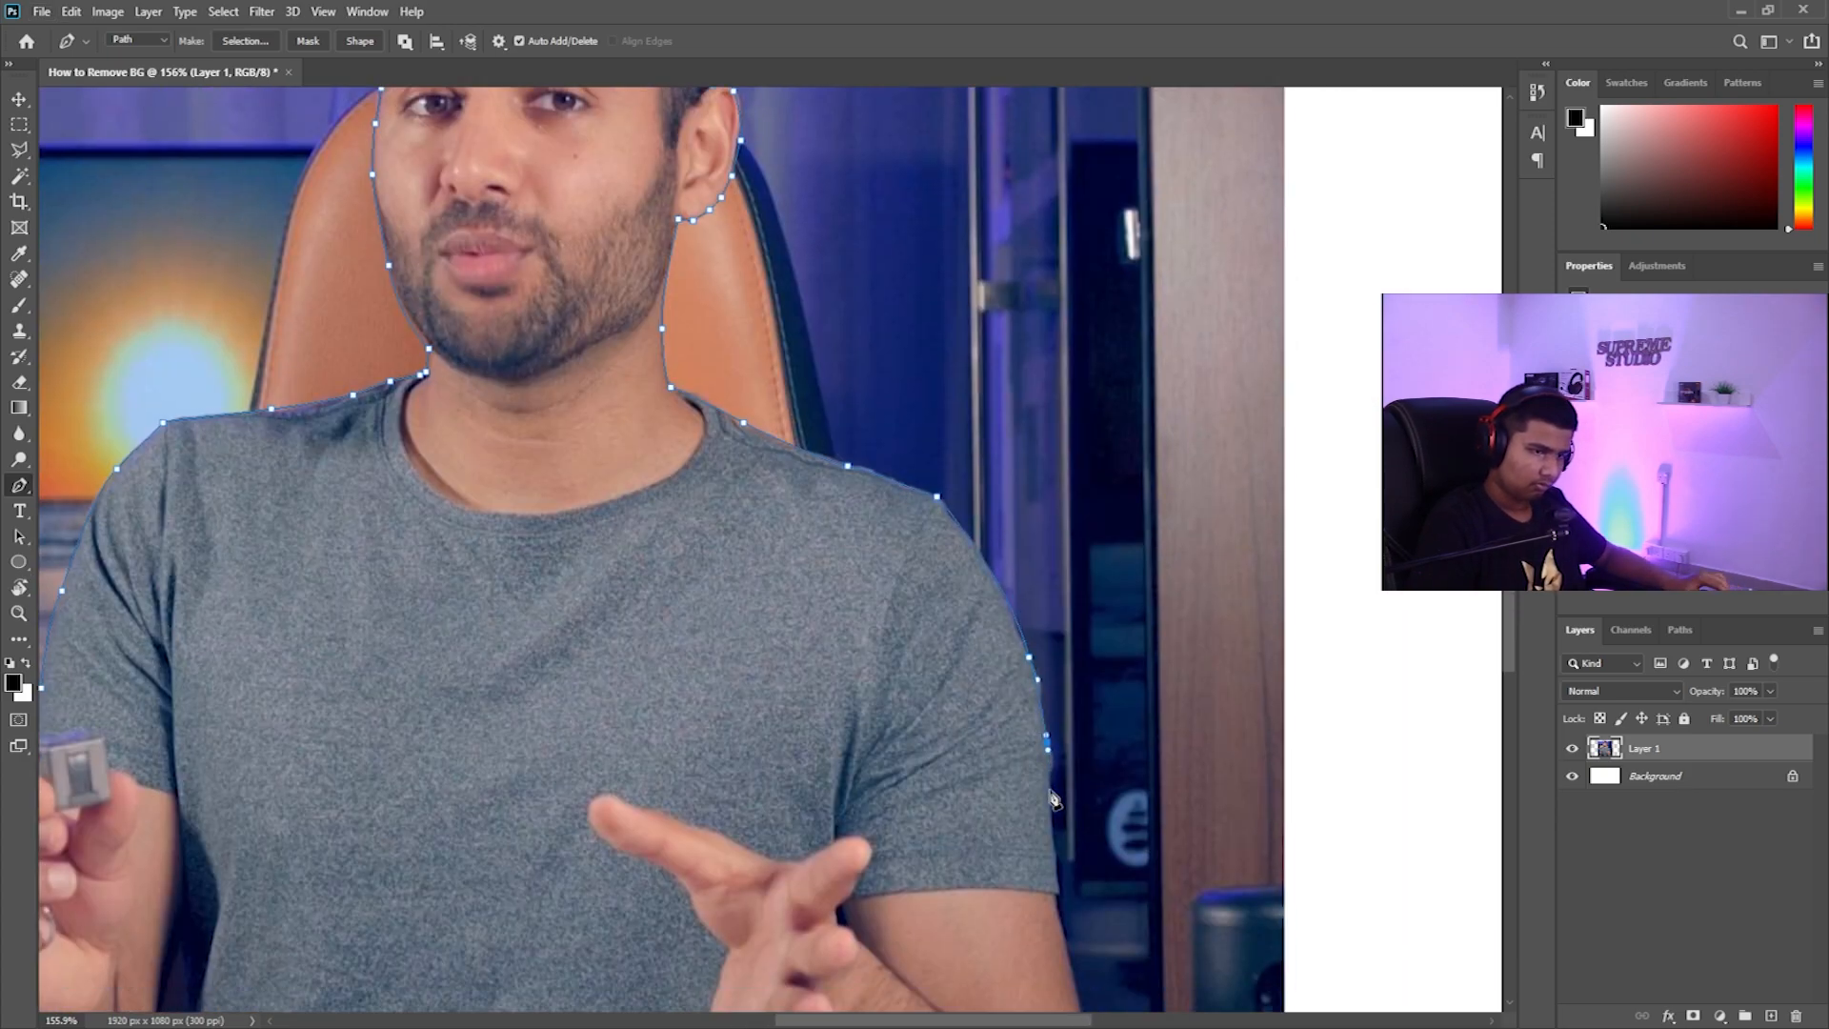
left_click(1052, 794)
Continue the path around the elbow, along the table edge and up the inner forearm to the open hand
left_click_drag(1055, 856, 960, 446)
left_click(997, 643)
left_click(1004, 741)
left_click(990, 797)
left_click(795, 803)
left_click(702, 701)
left_click(694, 668)
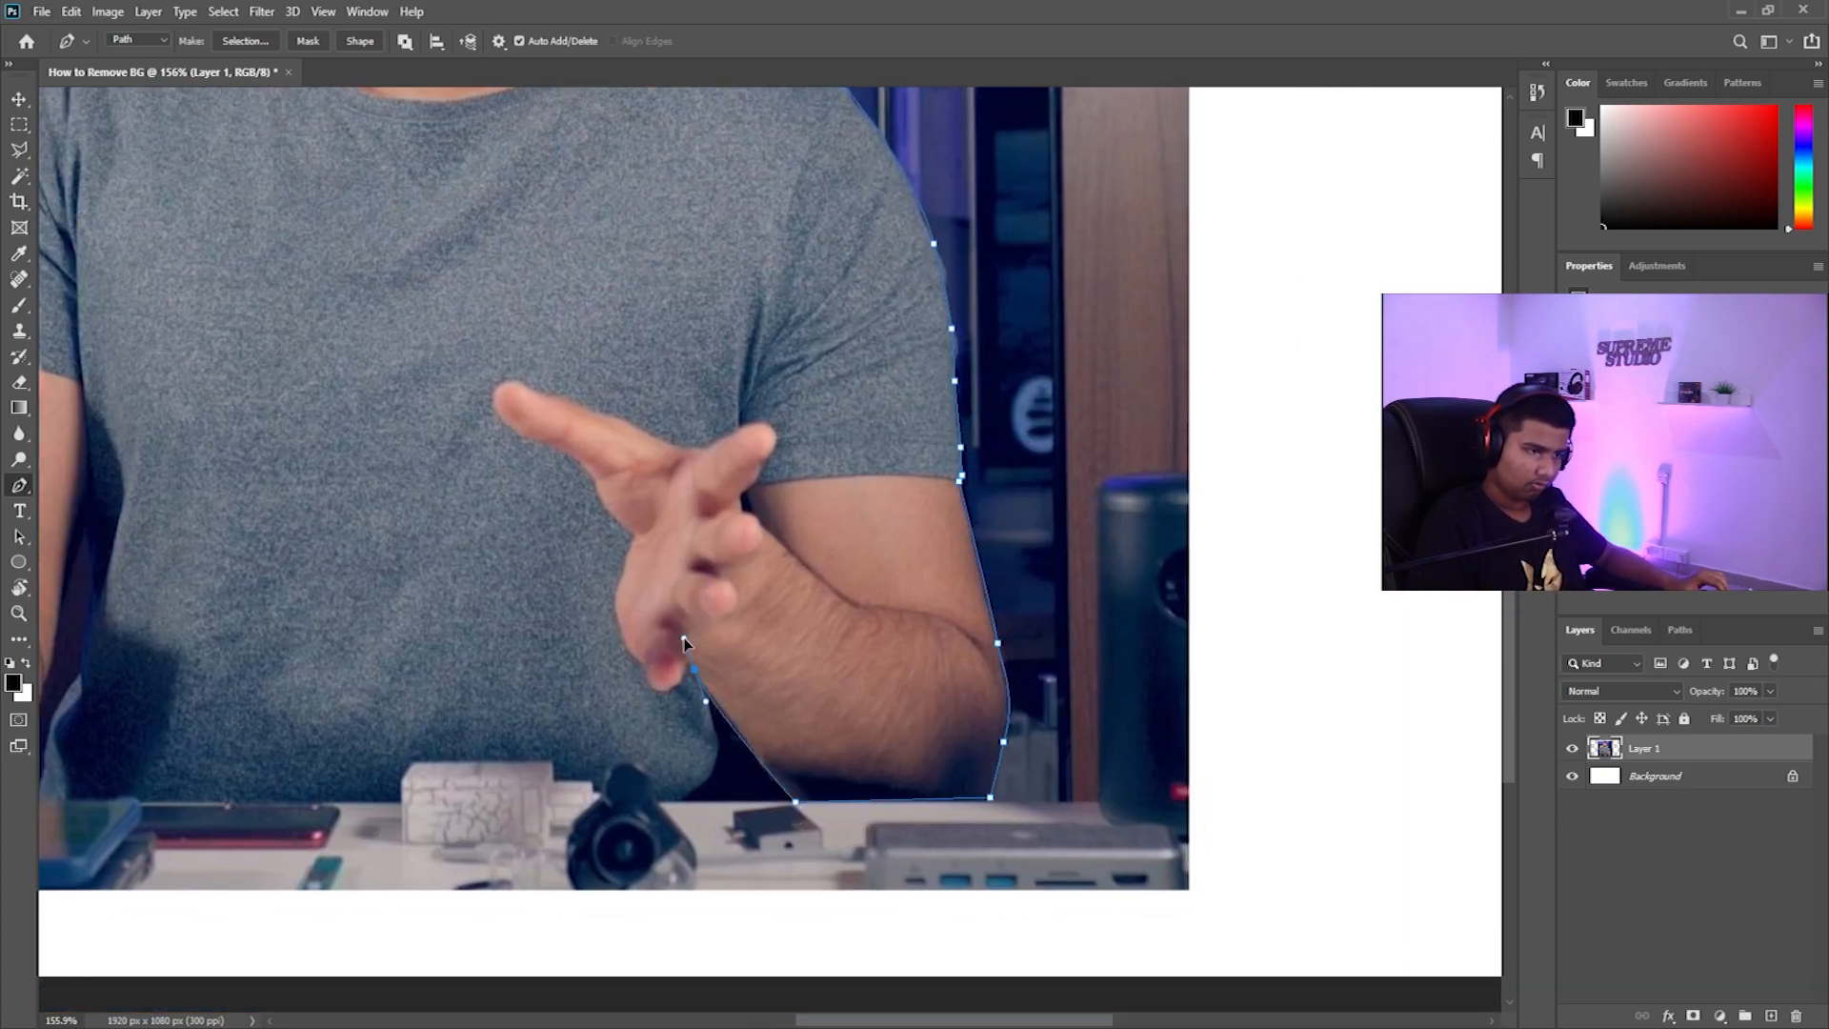
Try tracing the path around the fingers of the open hand, and undo those anchors
left_click_drag(633, 658, 596, 636)
left_click(631, 536)
left_click_drag(579, 425, 530, 409)
key("ctrl+z")
left_click(602, 499)
left_click(593, 474)
left_click(551, 443)
left_click(514, 434)
key("ctrl+z")
key("ctrl+z")
key("ctrl+z")
key("ctrl+z")
key("ctrl+z")
key("ctrl+z")
Trace the path down the shirt's lower side and around the tops of the camera and crackled block
left_click(708, 688)
left_click(717, 762)
left_click_drag(682, 801, 664, 810)
left_click(657, 804)
left_click_drag(606, 773, 565, 809)
left_click(592, 783)
left_click(554, 783)
left_click(553, 763)
left_click(415, 763)
Continue the path along the shirt's bottom edge and through the gap between the shirt and the raised arm
left_click_drag(416, 767, 771, 562)
left_click(756, 597)
left_click(393, 594)
left_click(415, 500)
left_click(417, 389)
Trace the path around the raised arm's forearm and elbow up to the wrist
left_click(400, 477)
left_click(343, 557)
left_click(310, 576)
left_click(233, 527)
left_click(220, 377)
Trace the path around the fingers holding the cube and close it at the starting sleeve anchor
left_click(231, 358)
left_click(203, 295)
left_click(201, 276)
left_click(192, 249)
left_click(191, 233)
left_click_drag(206, 194, 218, 192)
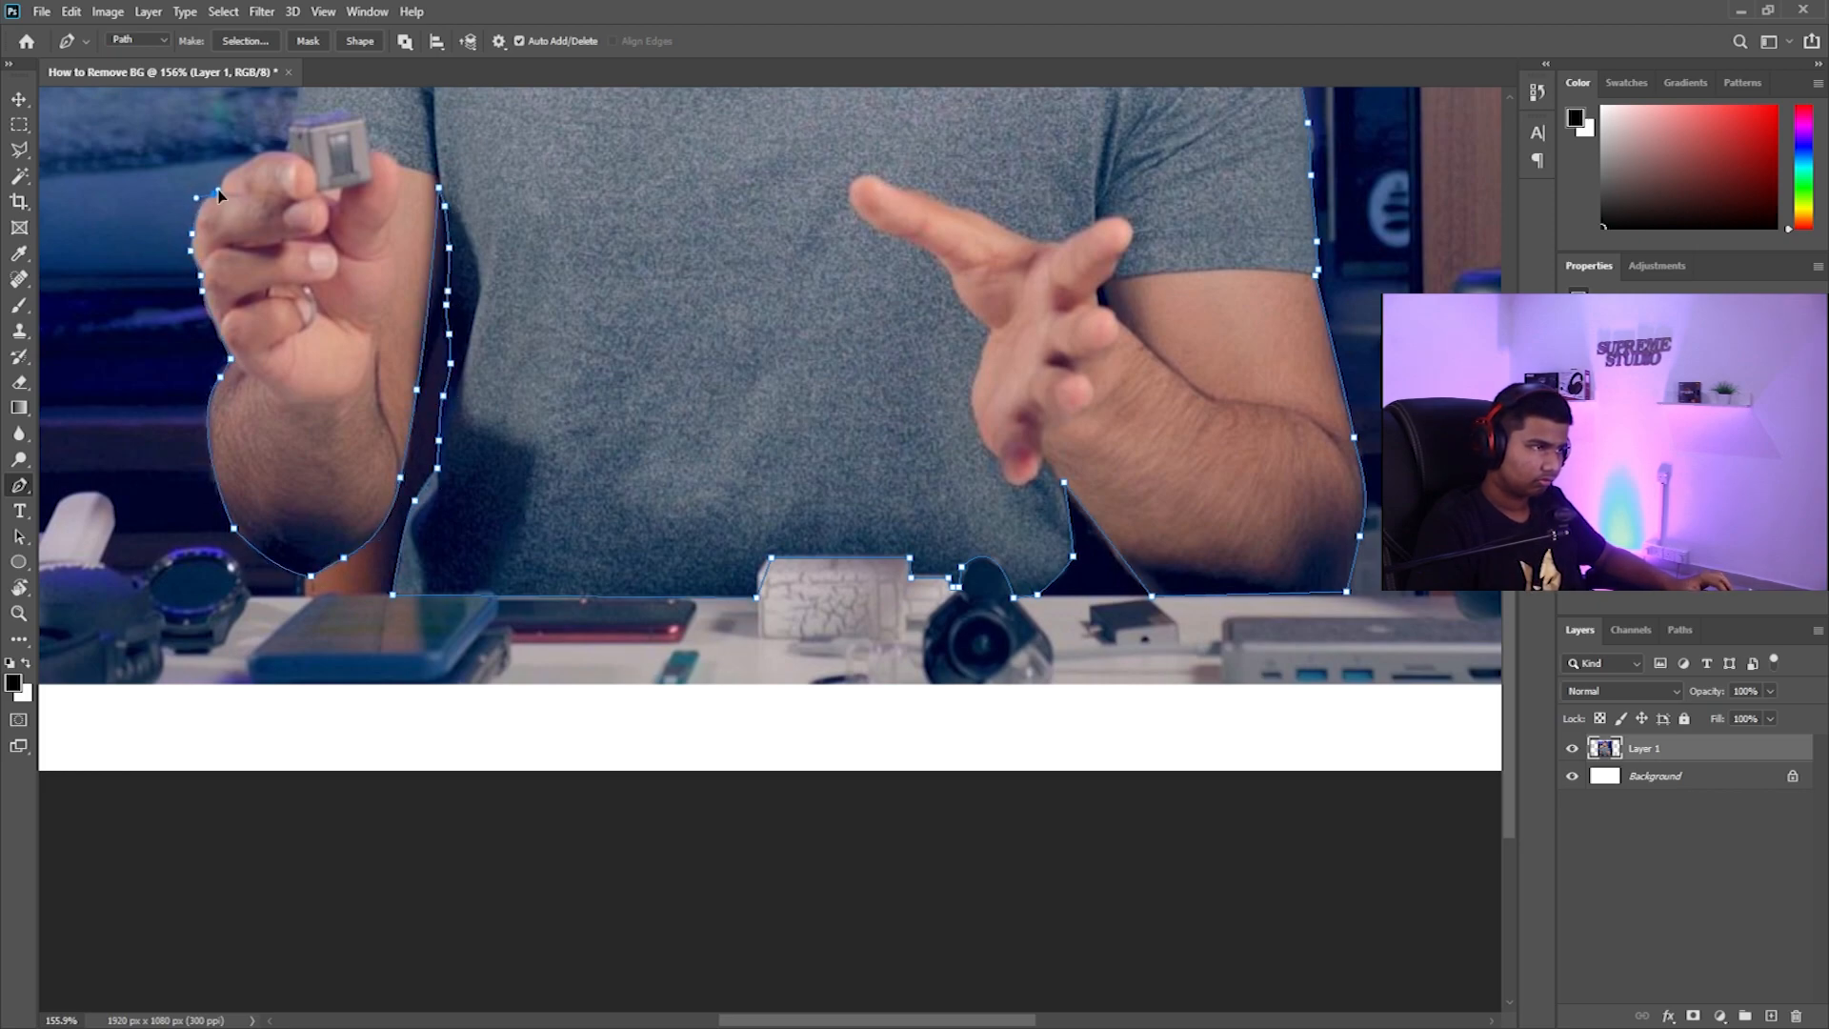
left_click_drag(295, 119, 367, 495)
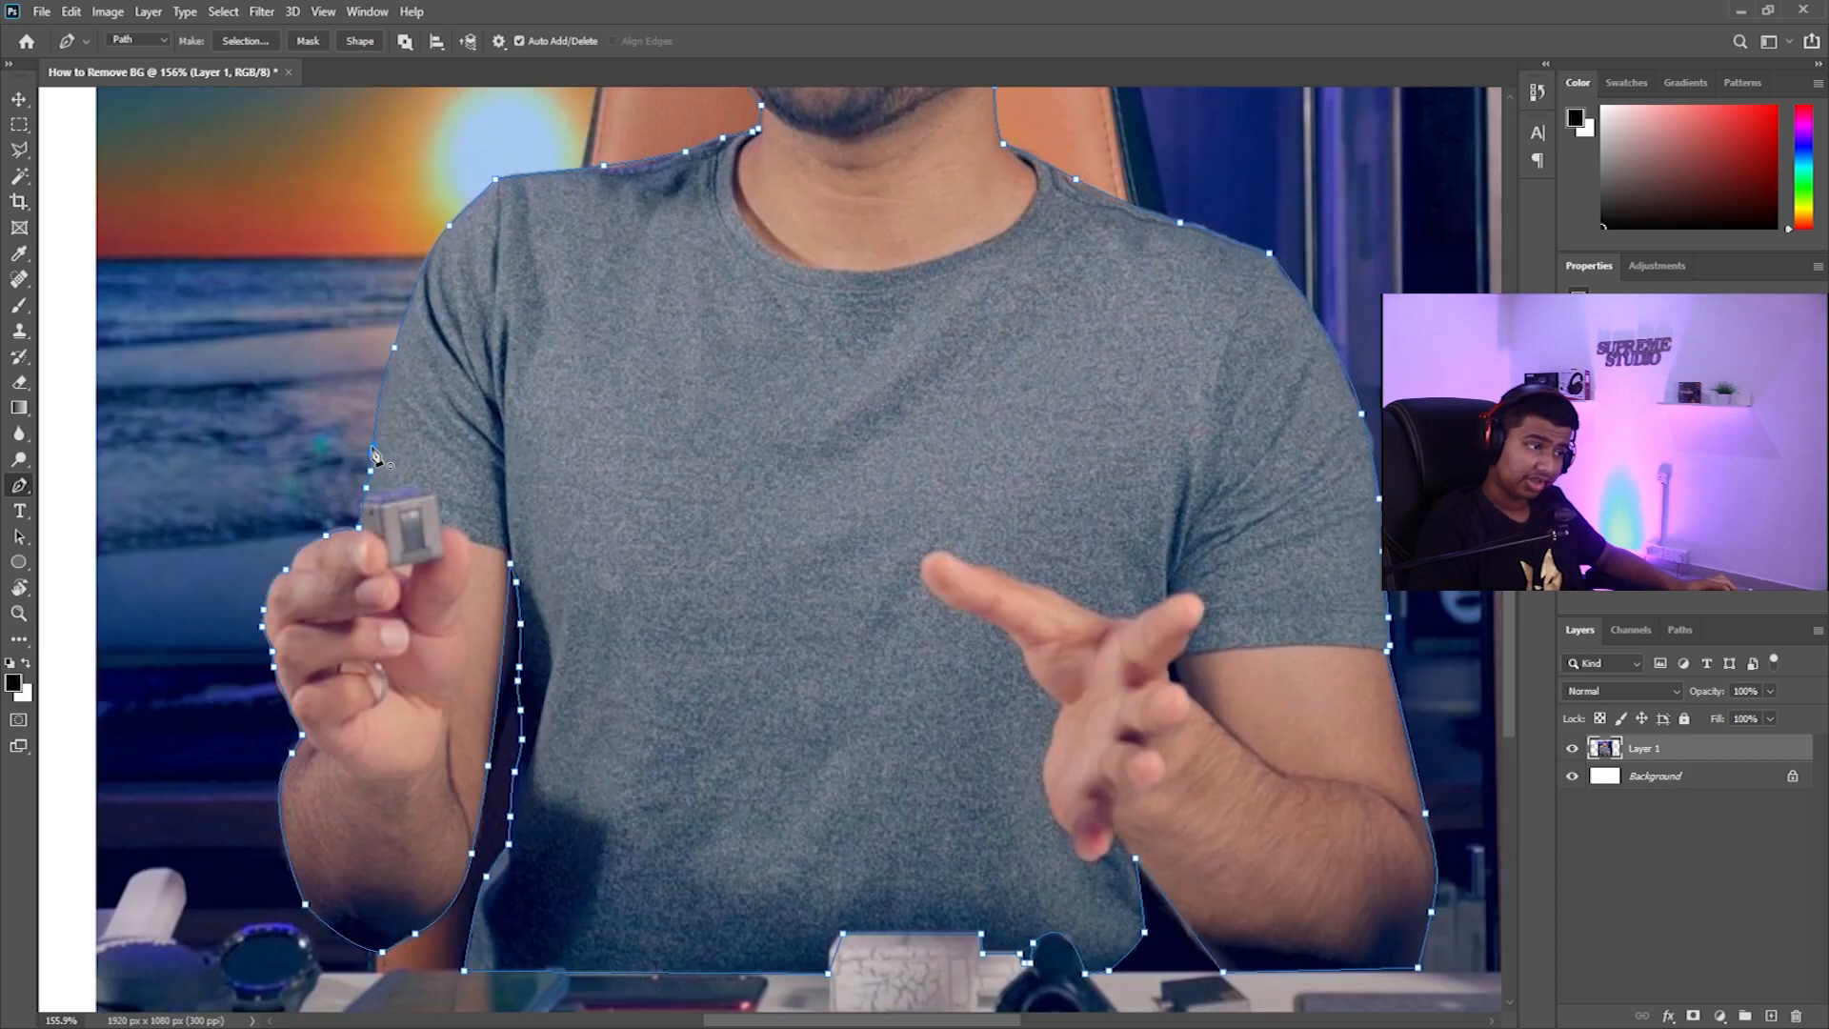
left_click(374, 449)
left_click(382, 463, "ctrl")
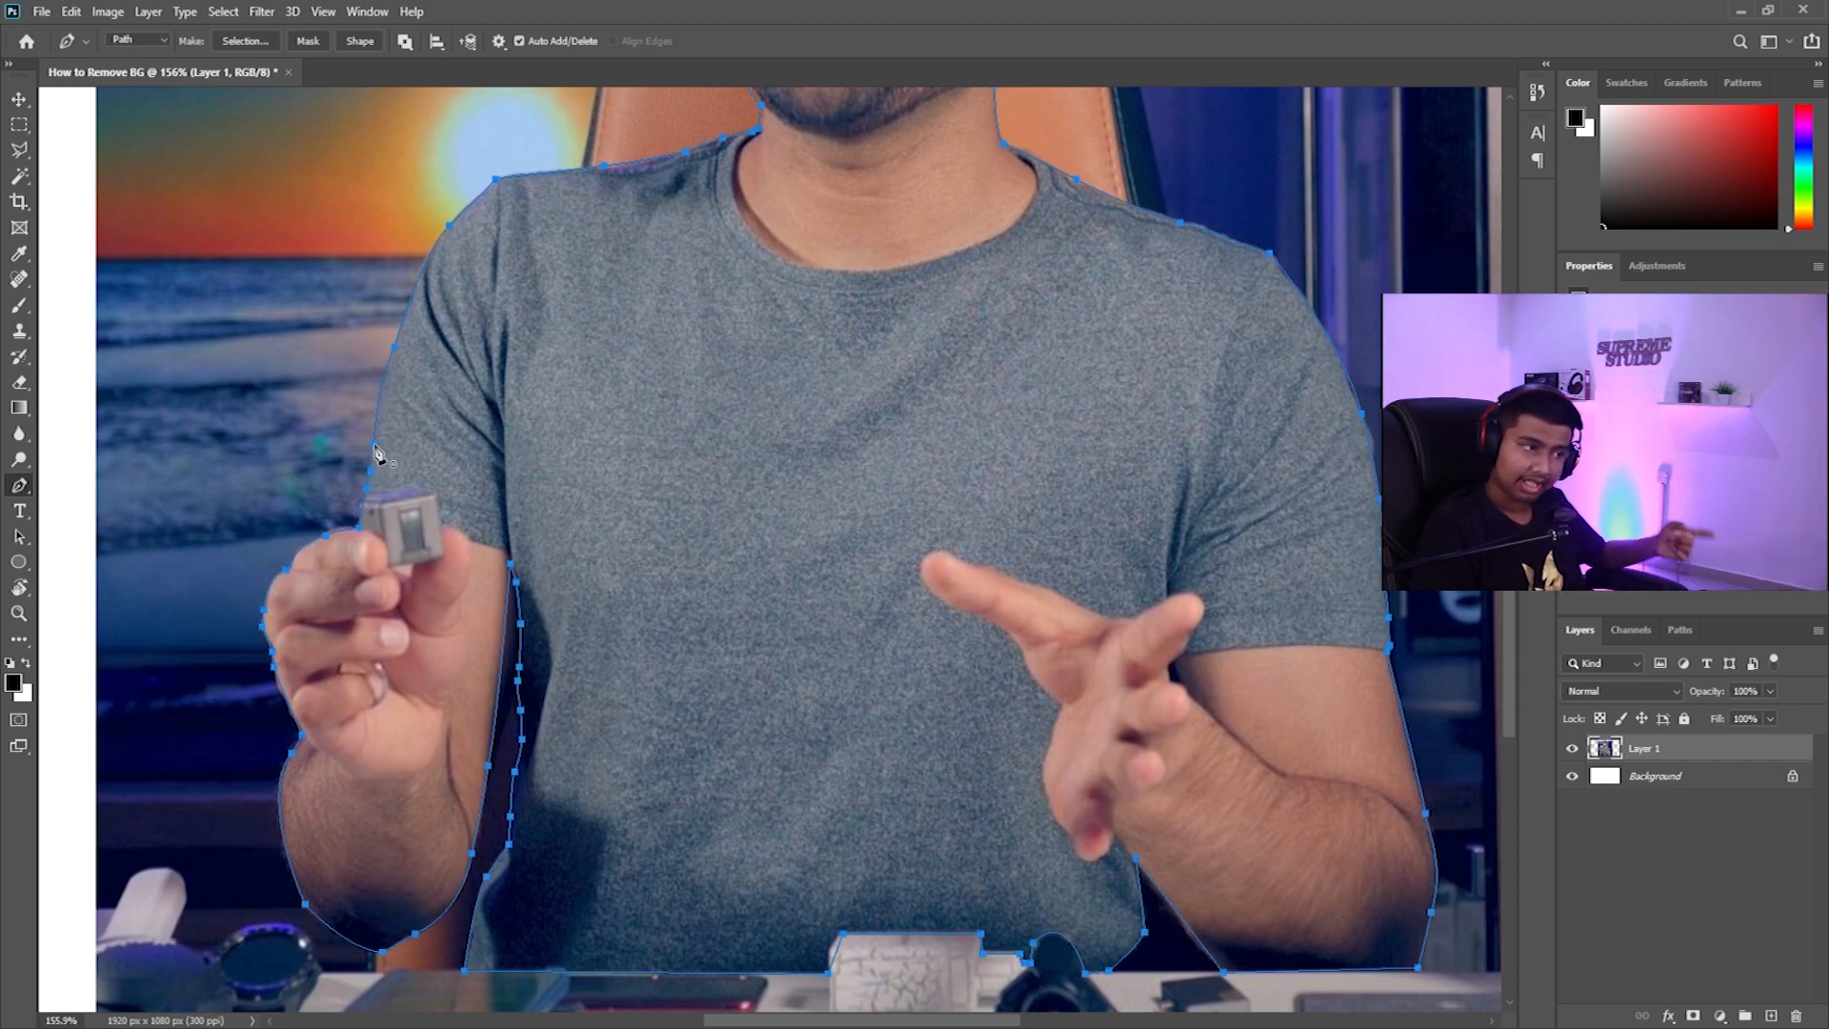
Convert the closed path into a selection and add it to Layer 1 as a layer mask
scroll(905, 488, "down", 3)
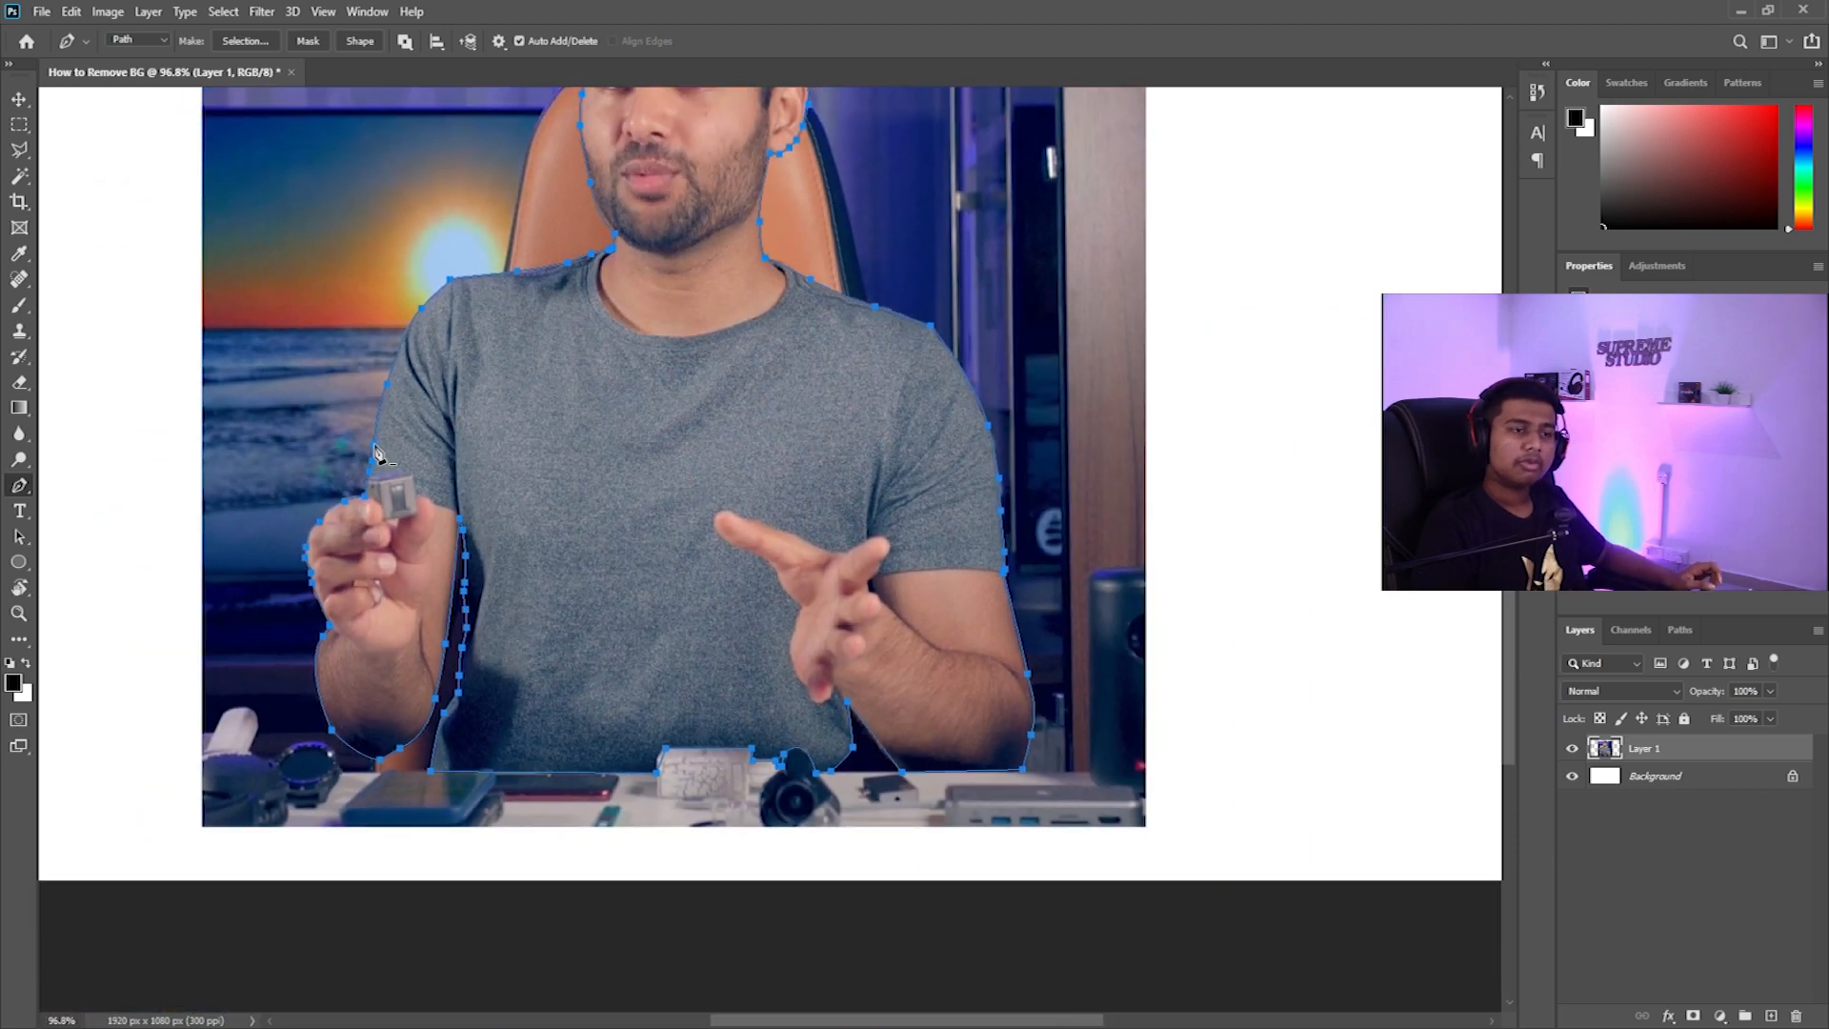
scroll(905, 488, "down", 1)
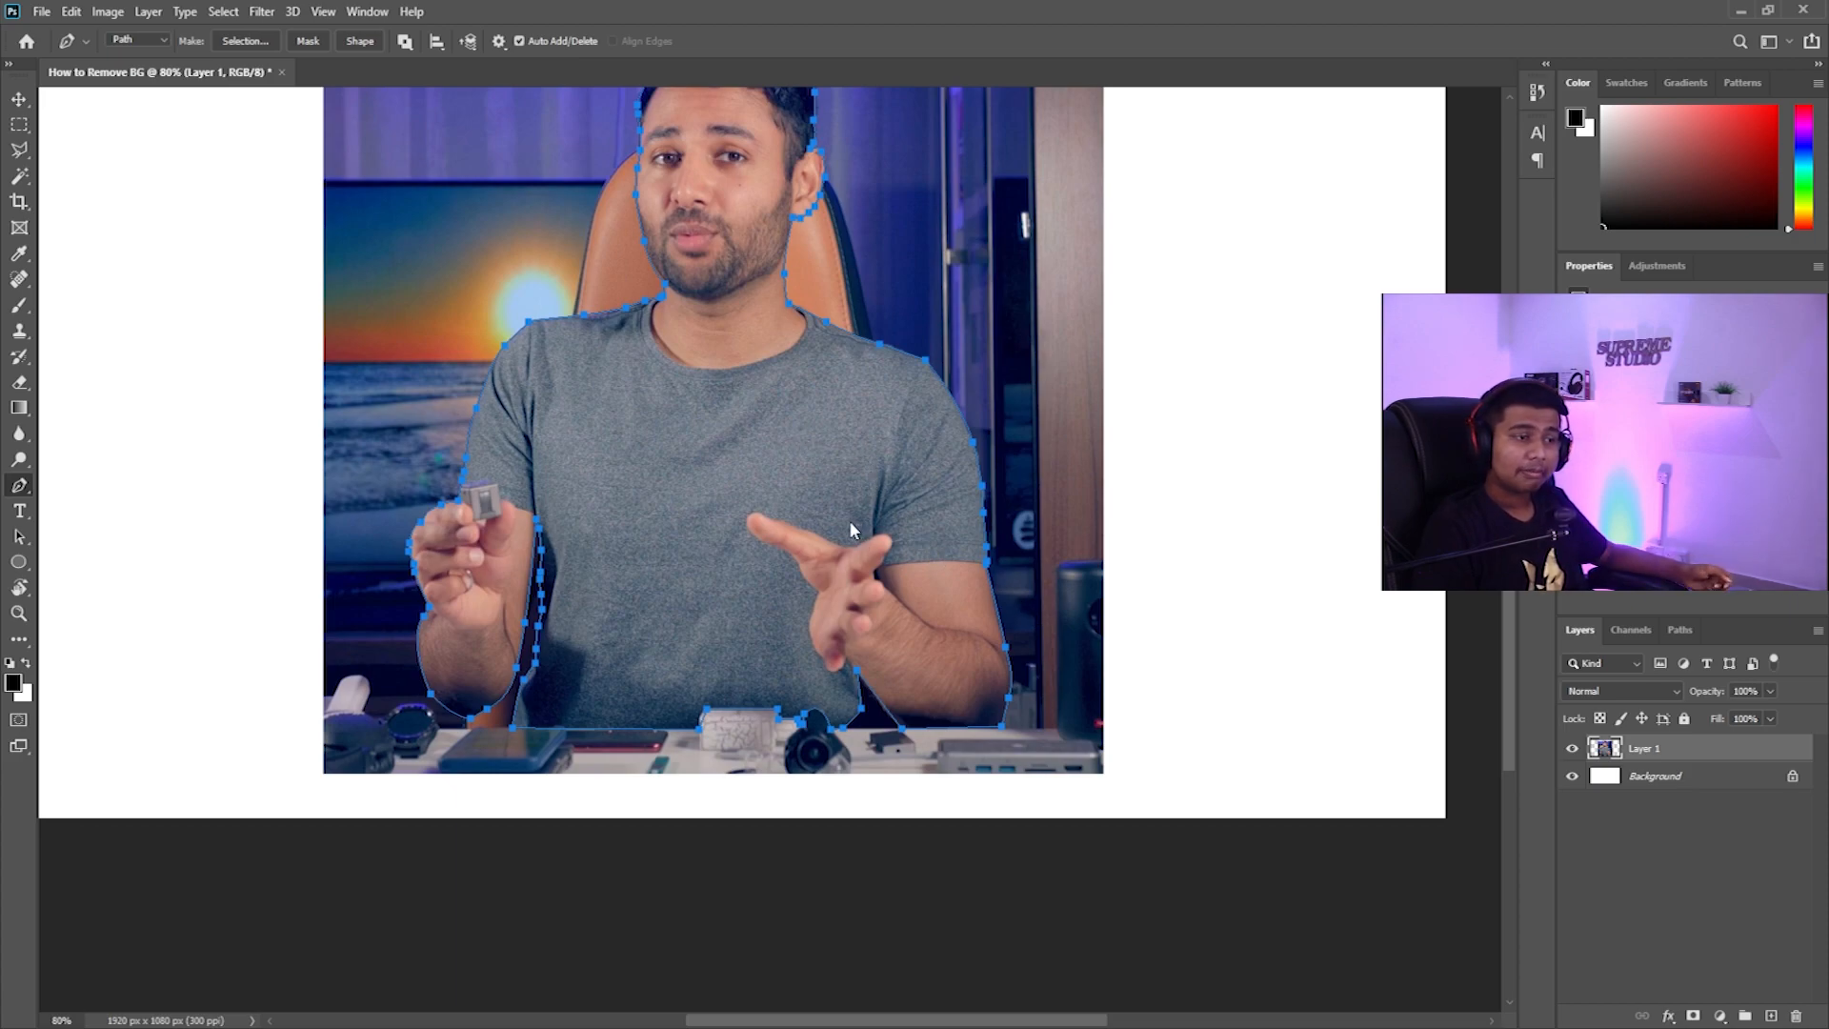
key("i")
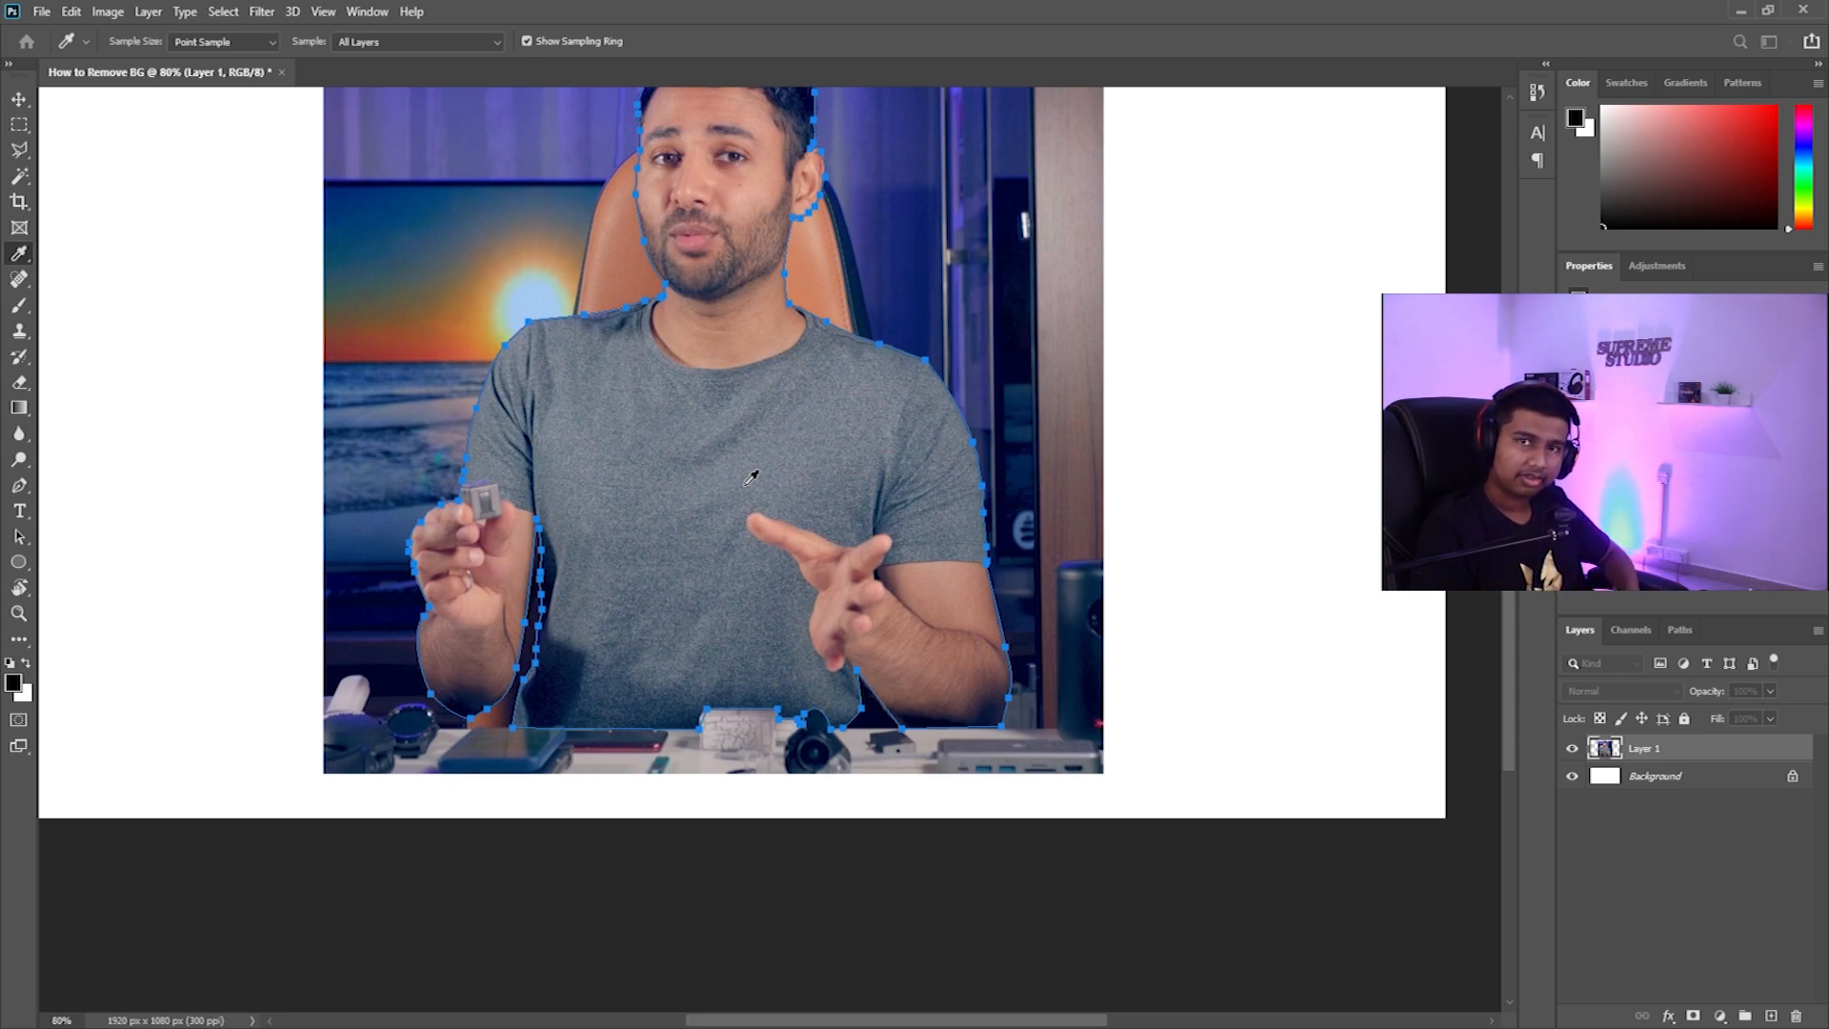
key("p")
key("ctrl+Return")
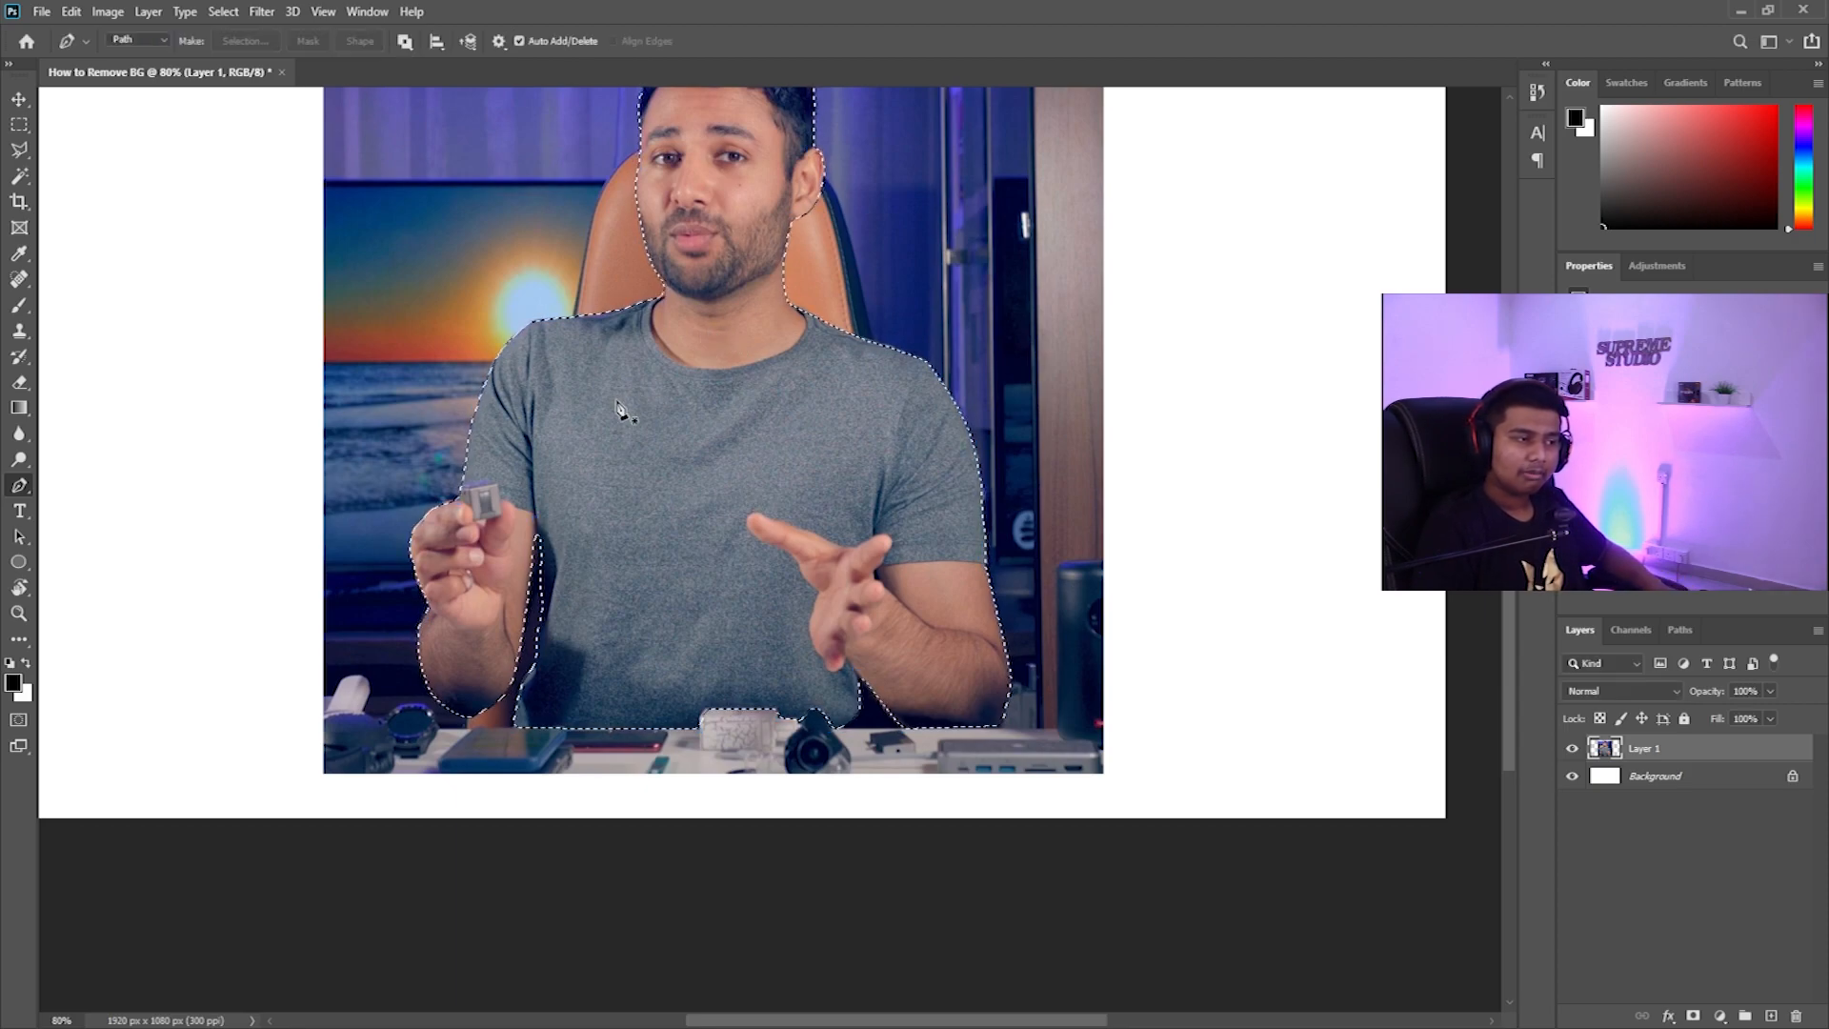
left_click_drag(521, 396, 505, 459)
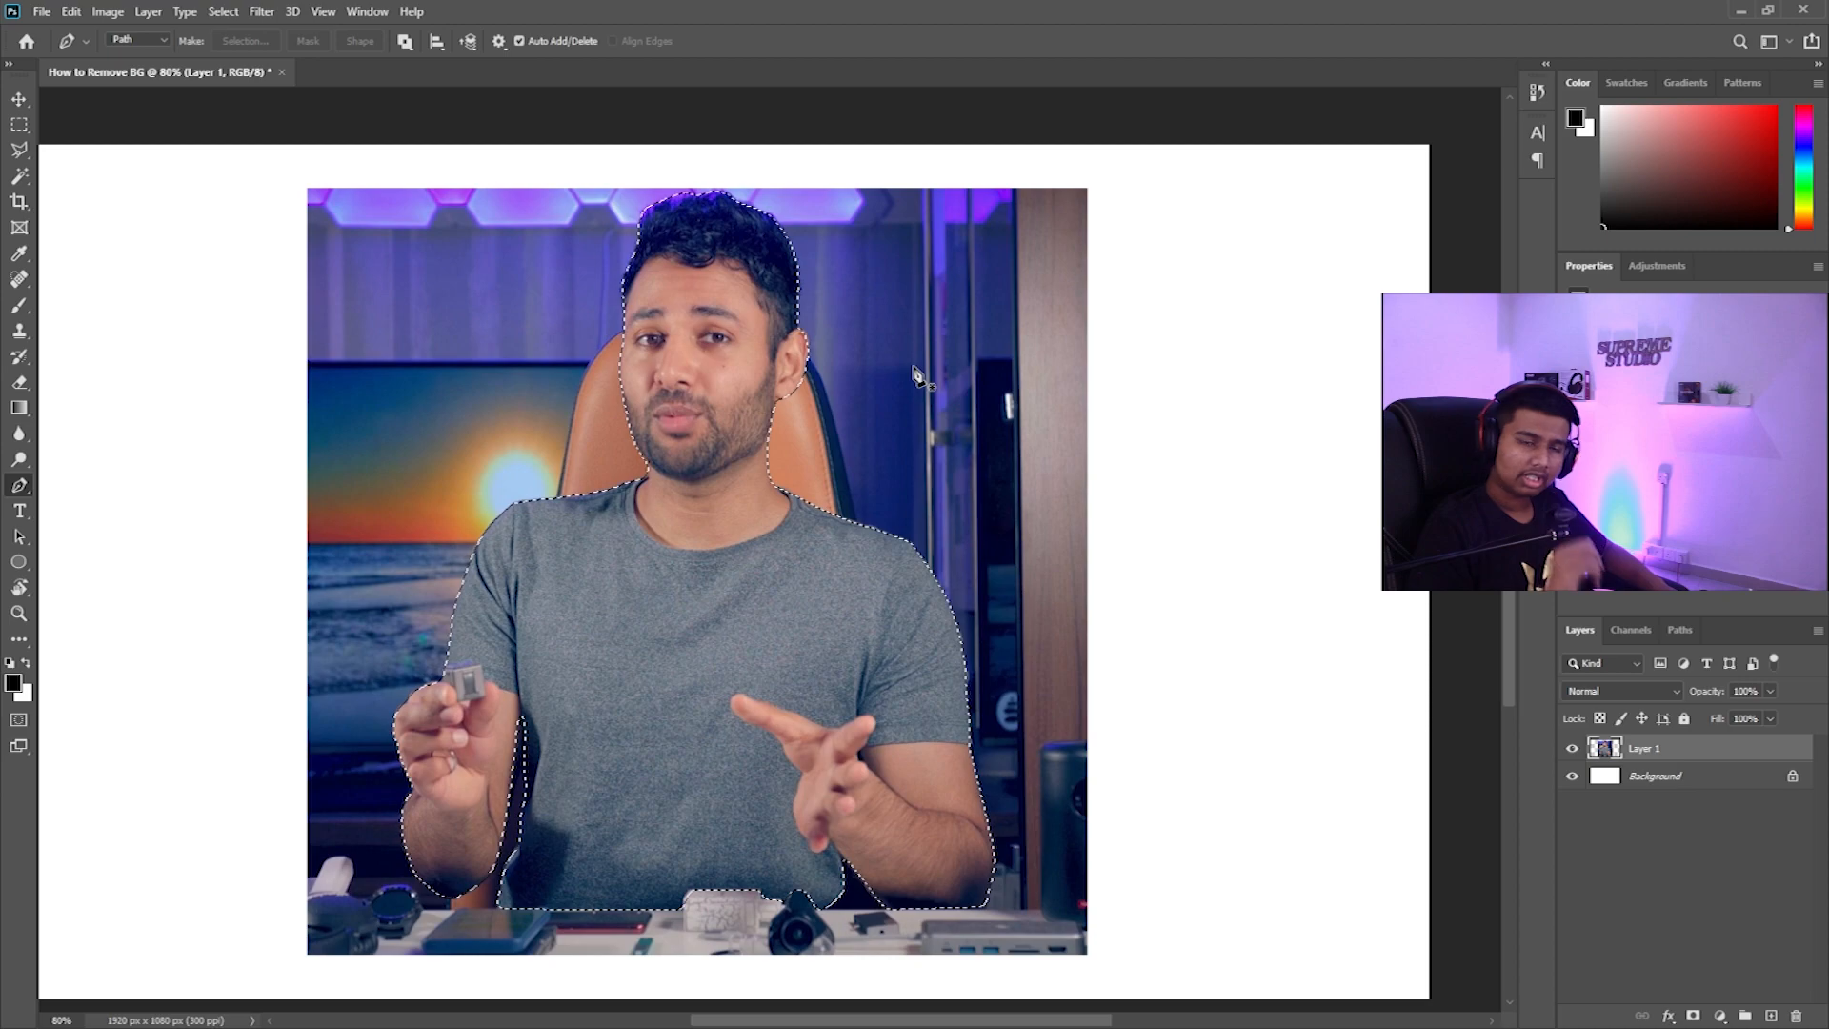
left_click(1693, 1015)
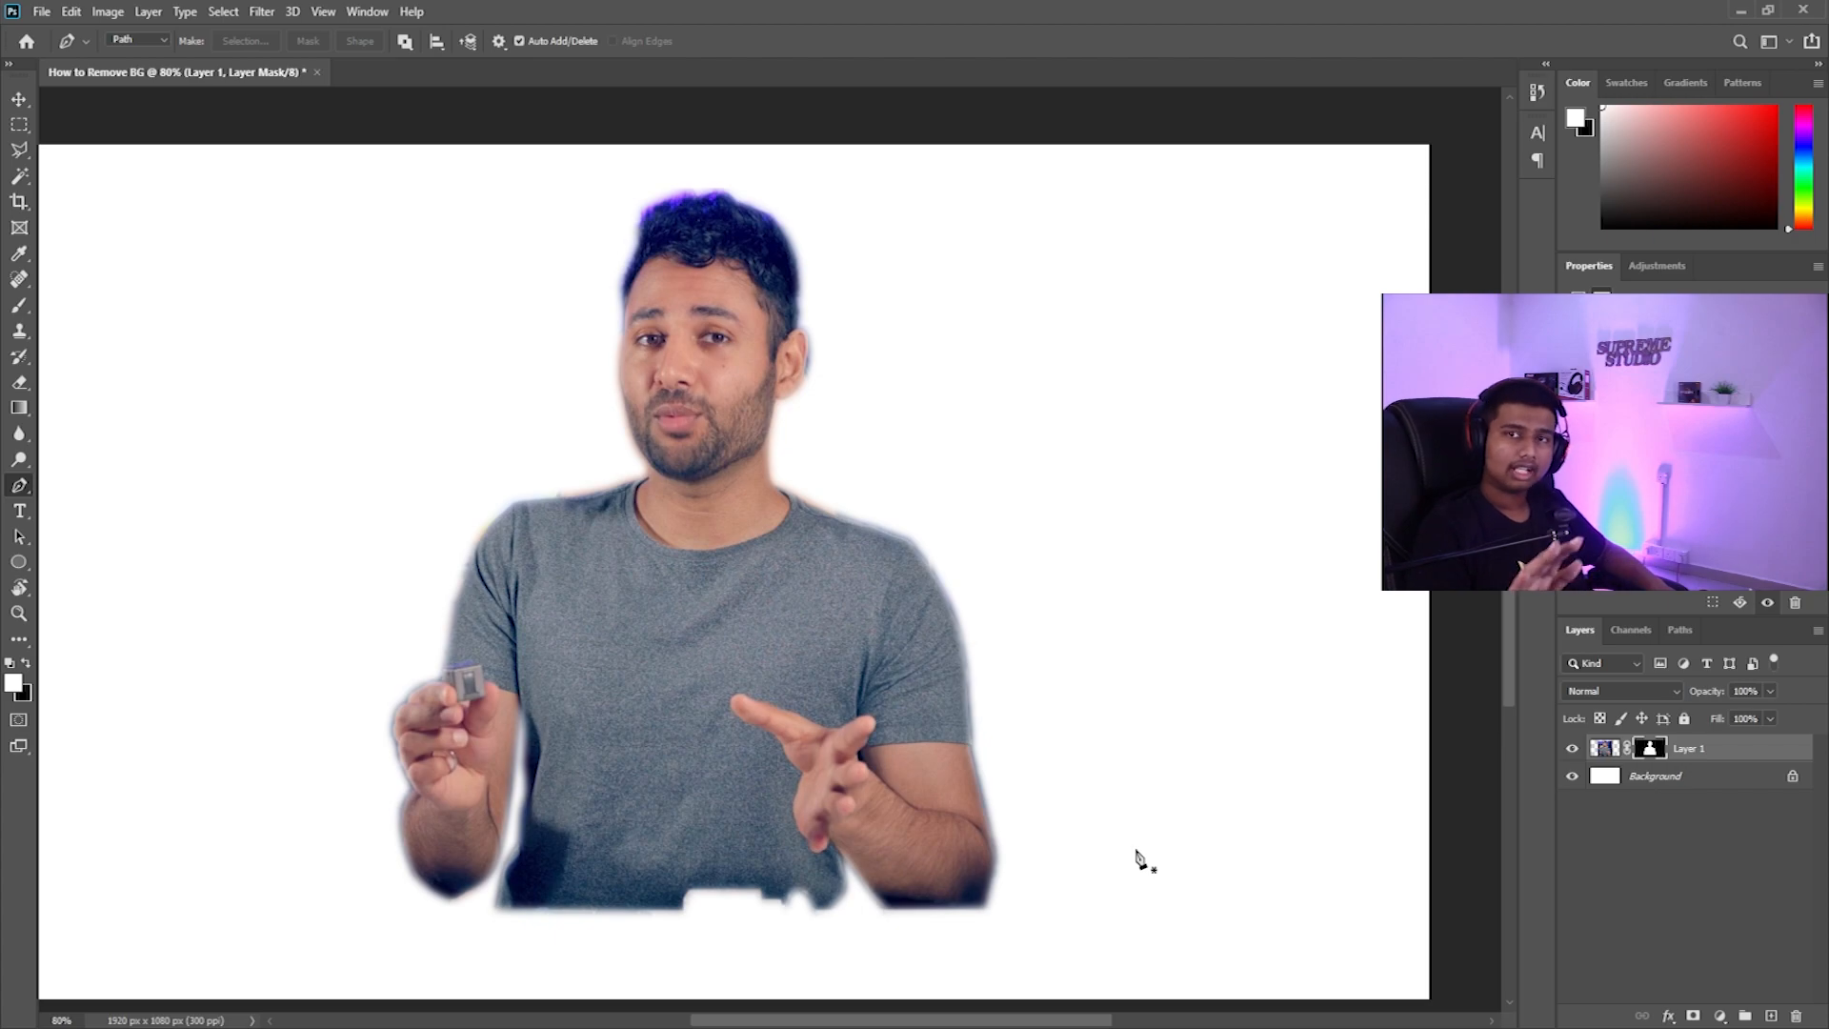
Paste the copied wood plank texture as a new layer and place it below the masked Layer 1
scroll(763, 567, "up", 5)
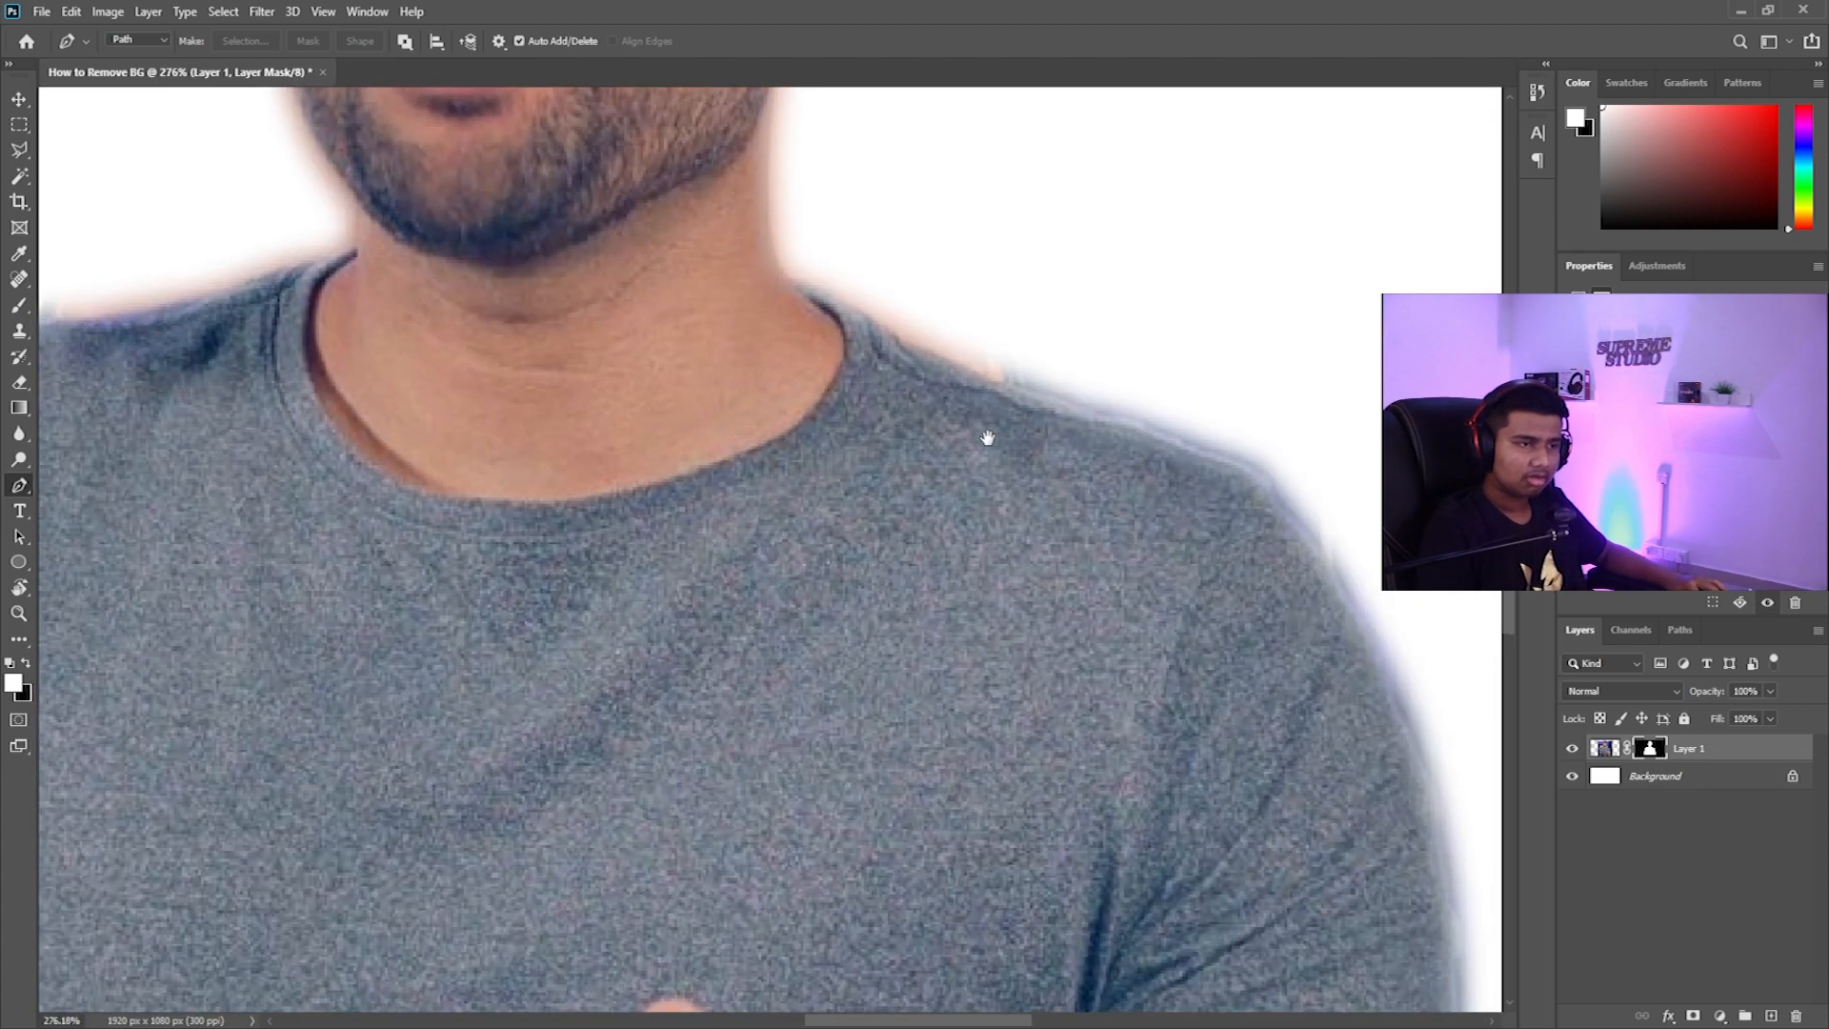
left_click_drag(997, 433, 317, 473)
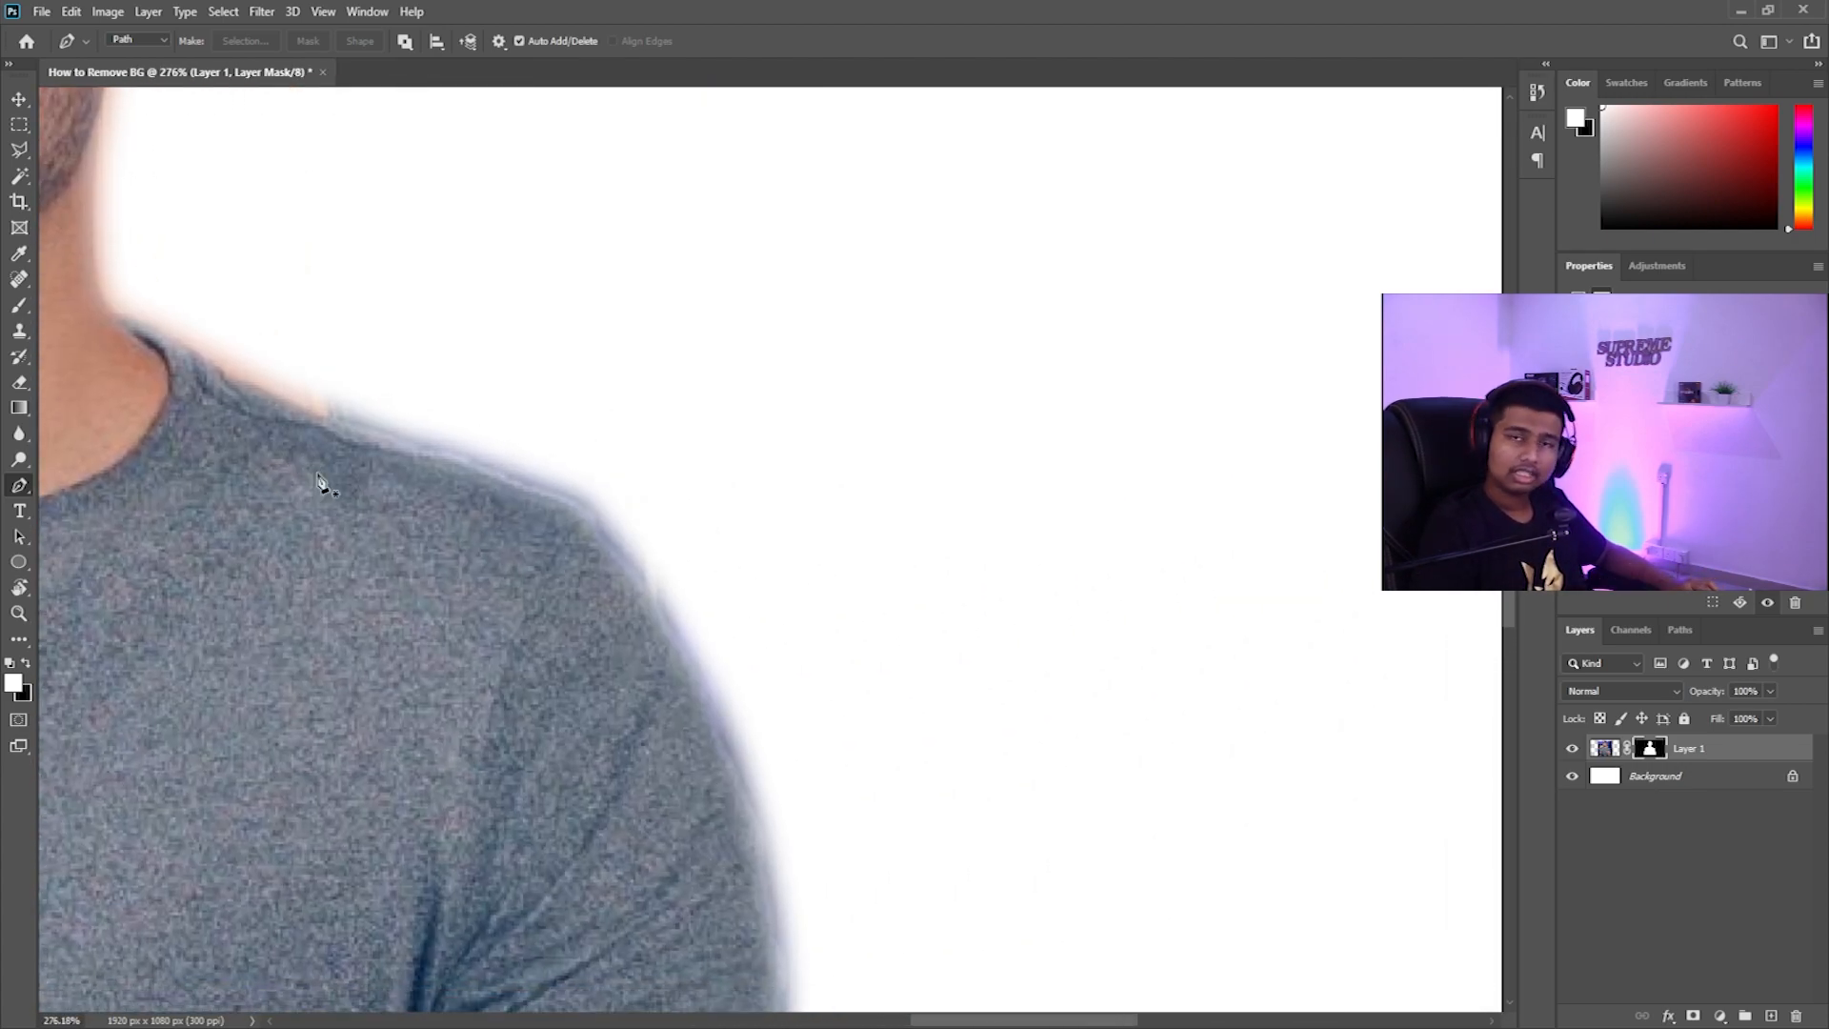
scroll(317, 472, "down", 5)
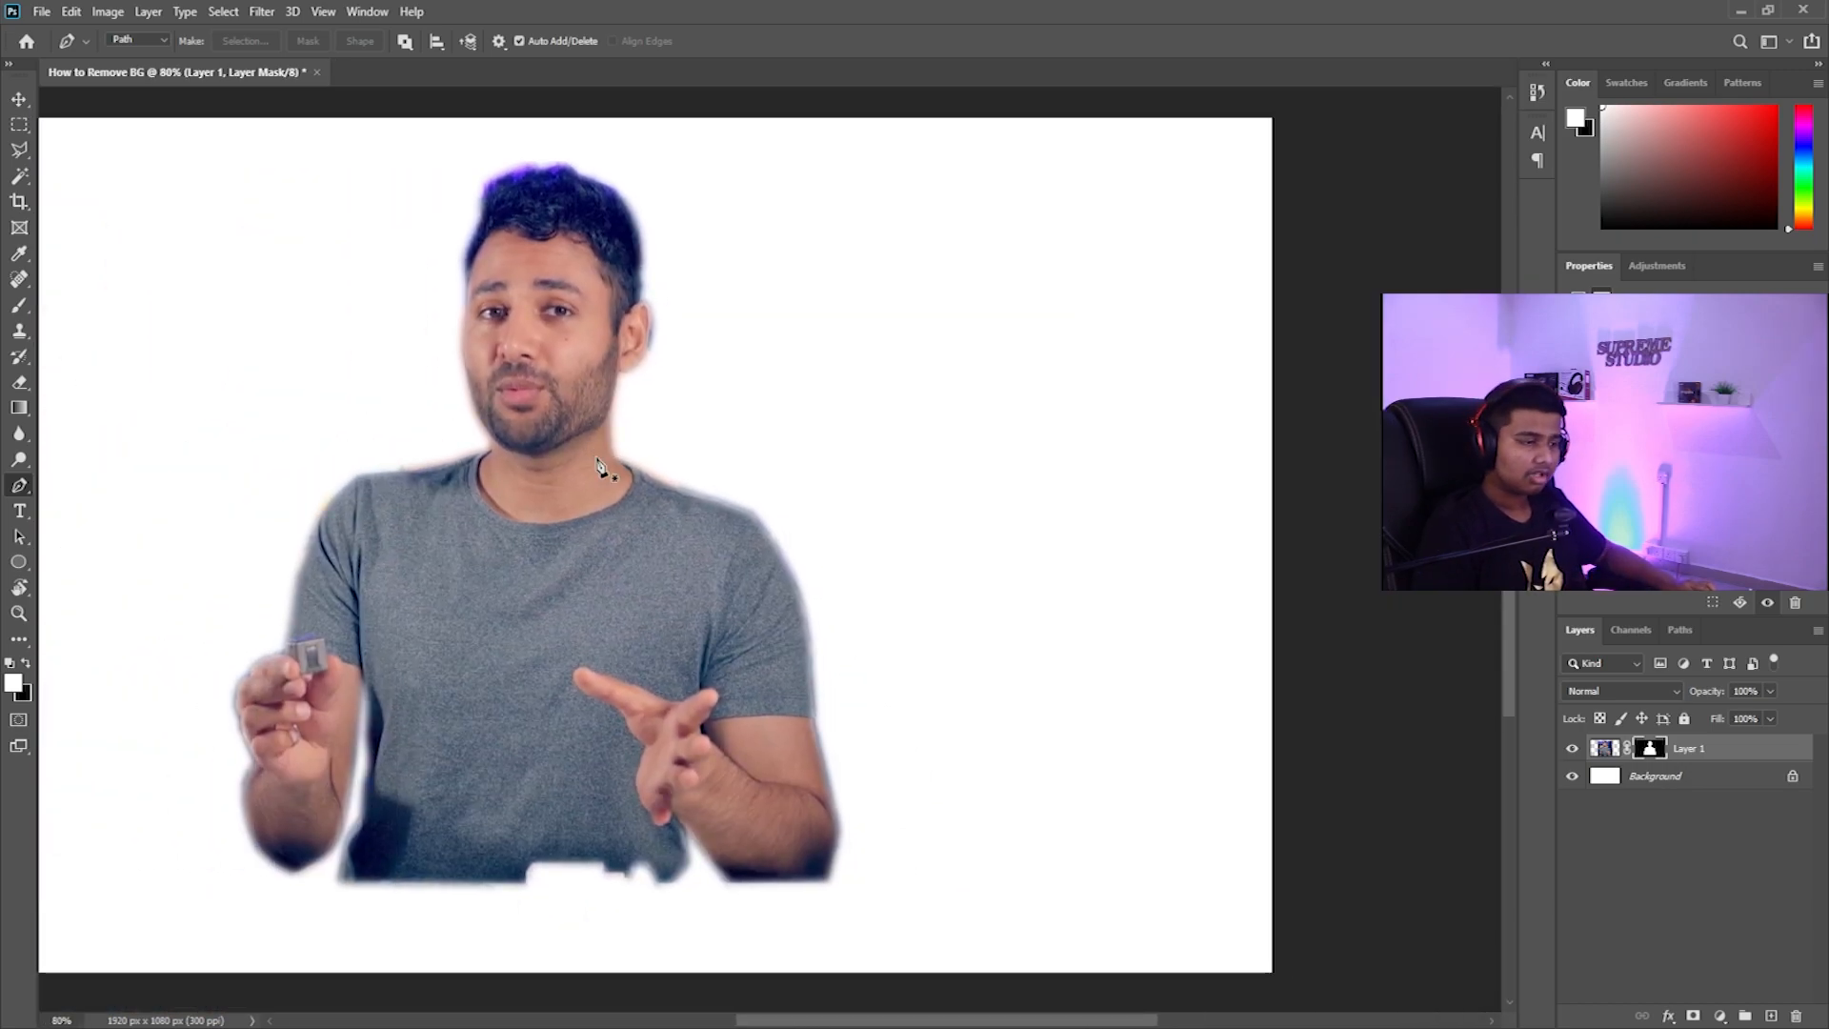
scroll(1074, 481, "down", 2)
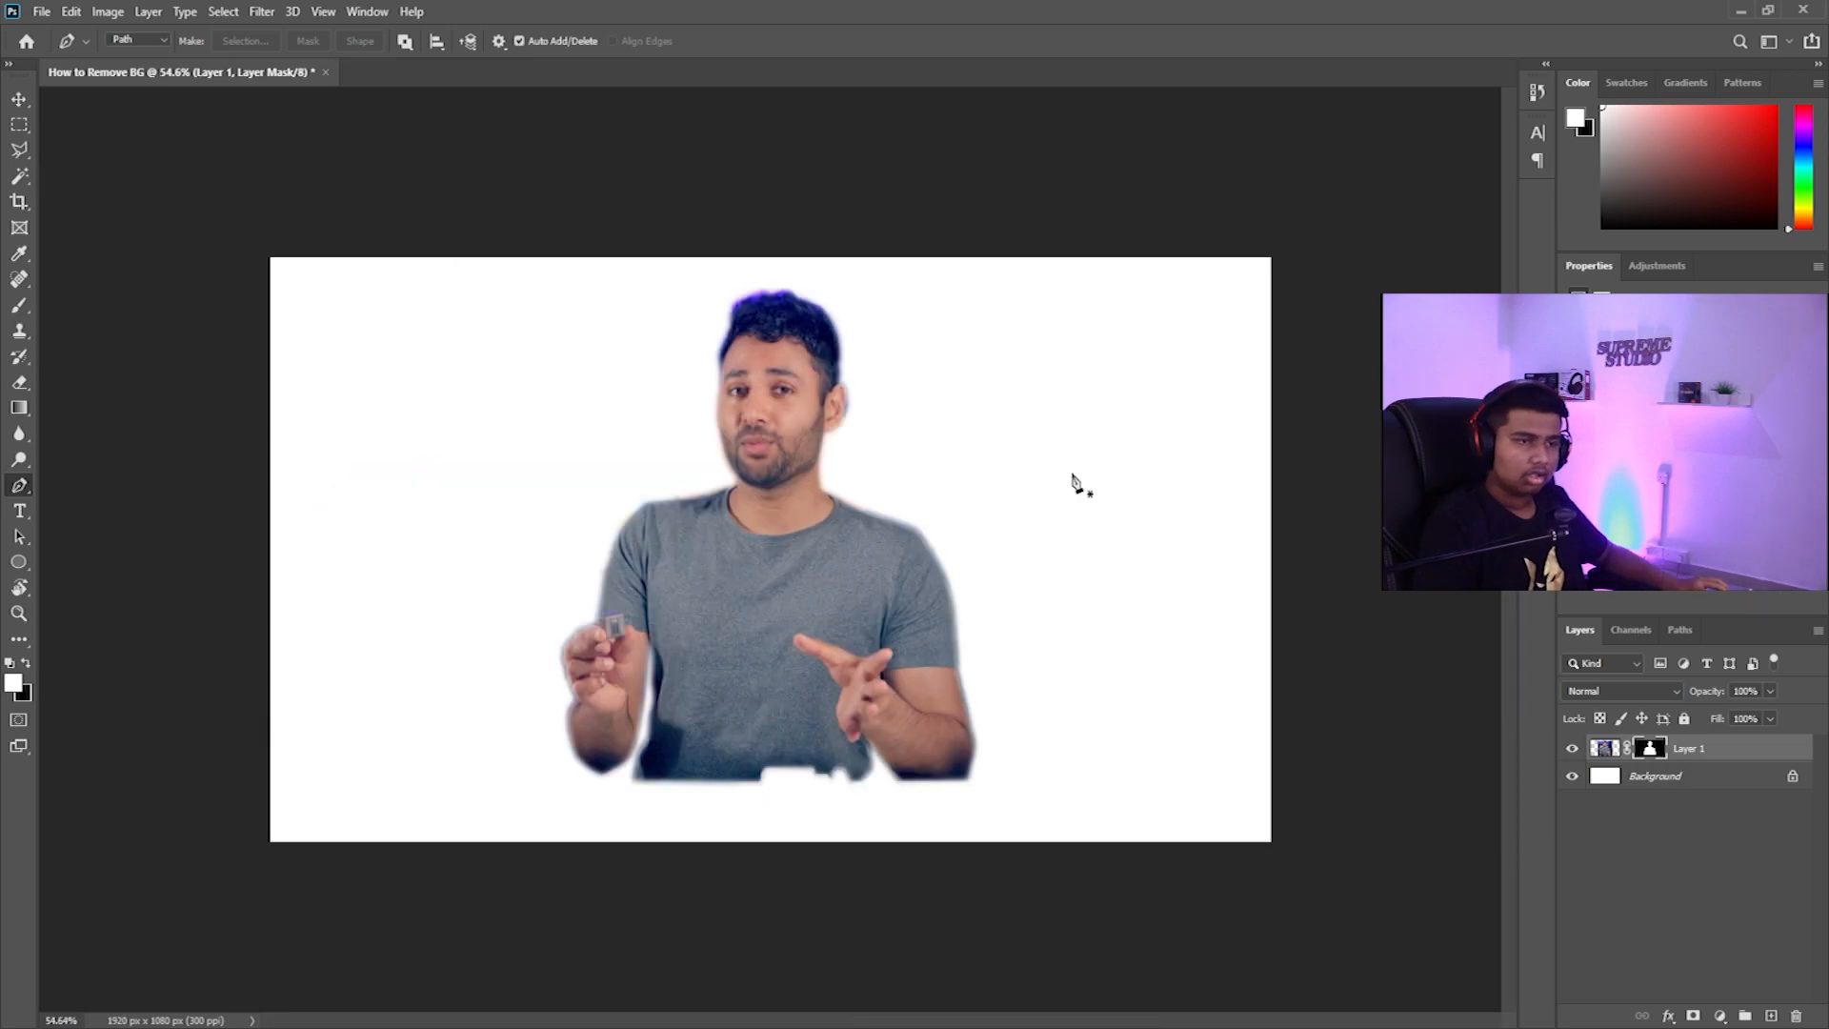
key("ctrl+v")
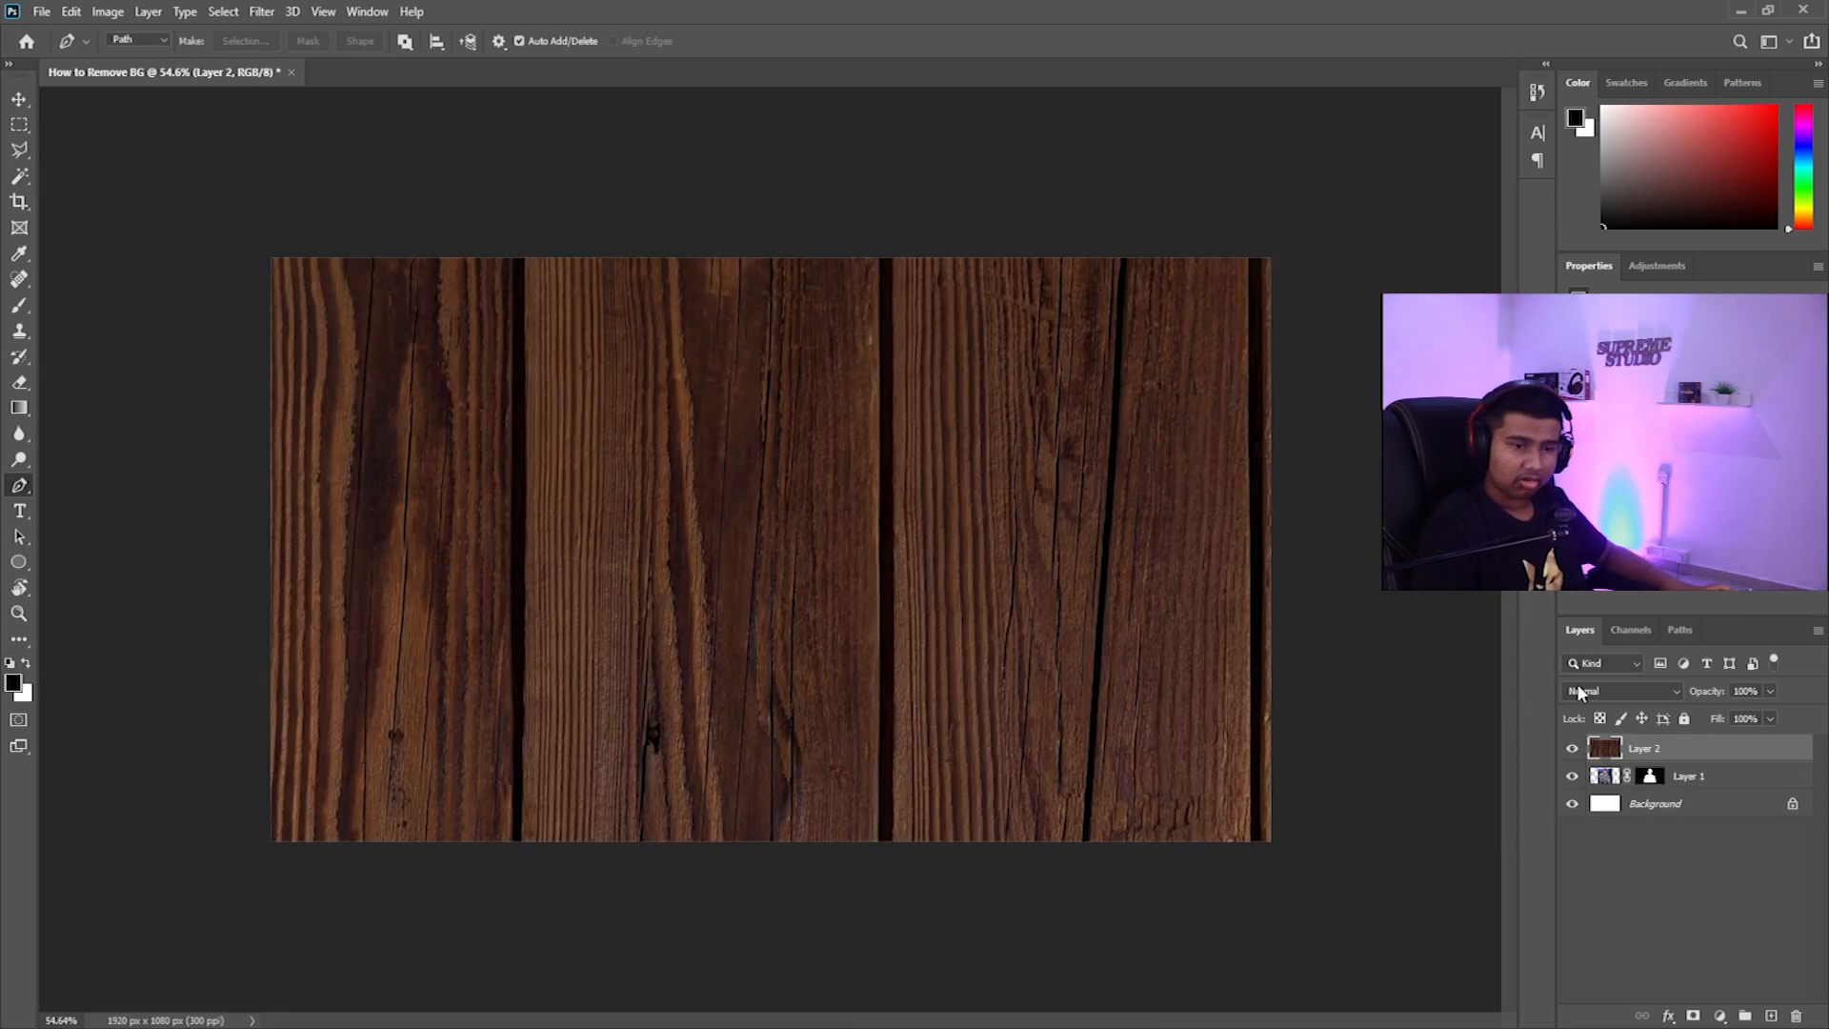
left_click_drag(1655, 758, 1654, 793)
Reposition the cut-out man over the wood background with the Move tool and inspect the cut-out's shoulder edge
left_click(19, 100)
left_click_drag(651, 562, 712, 583)
scroll(740, 540, "up", 3)
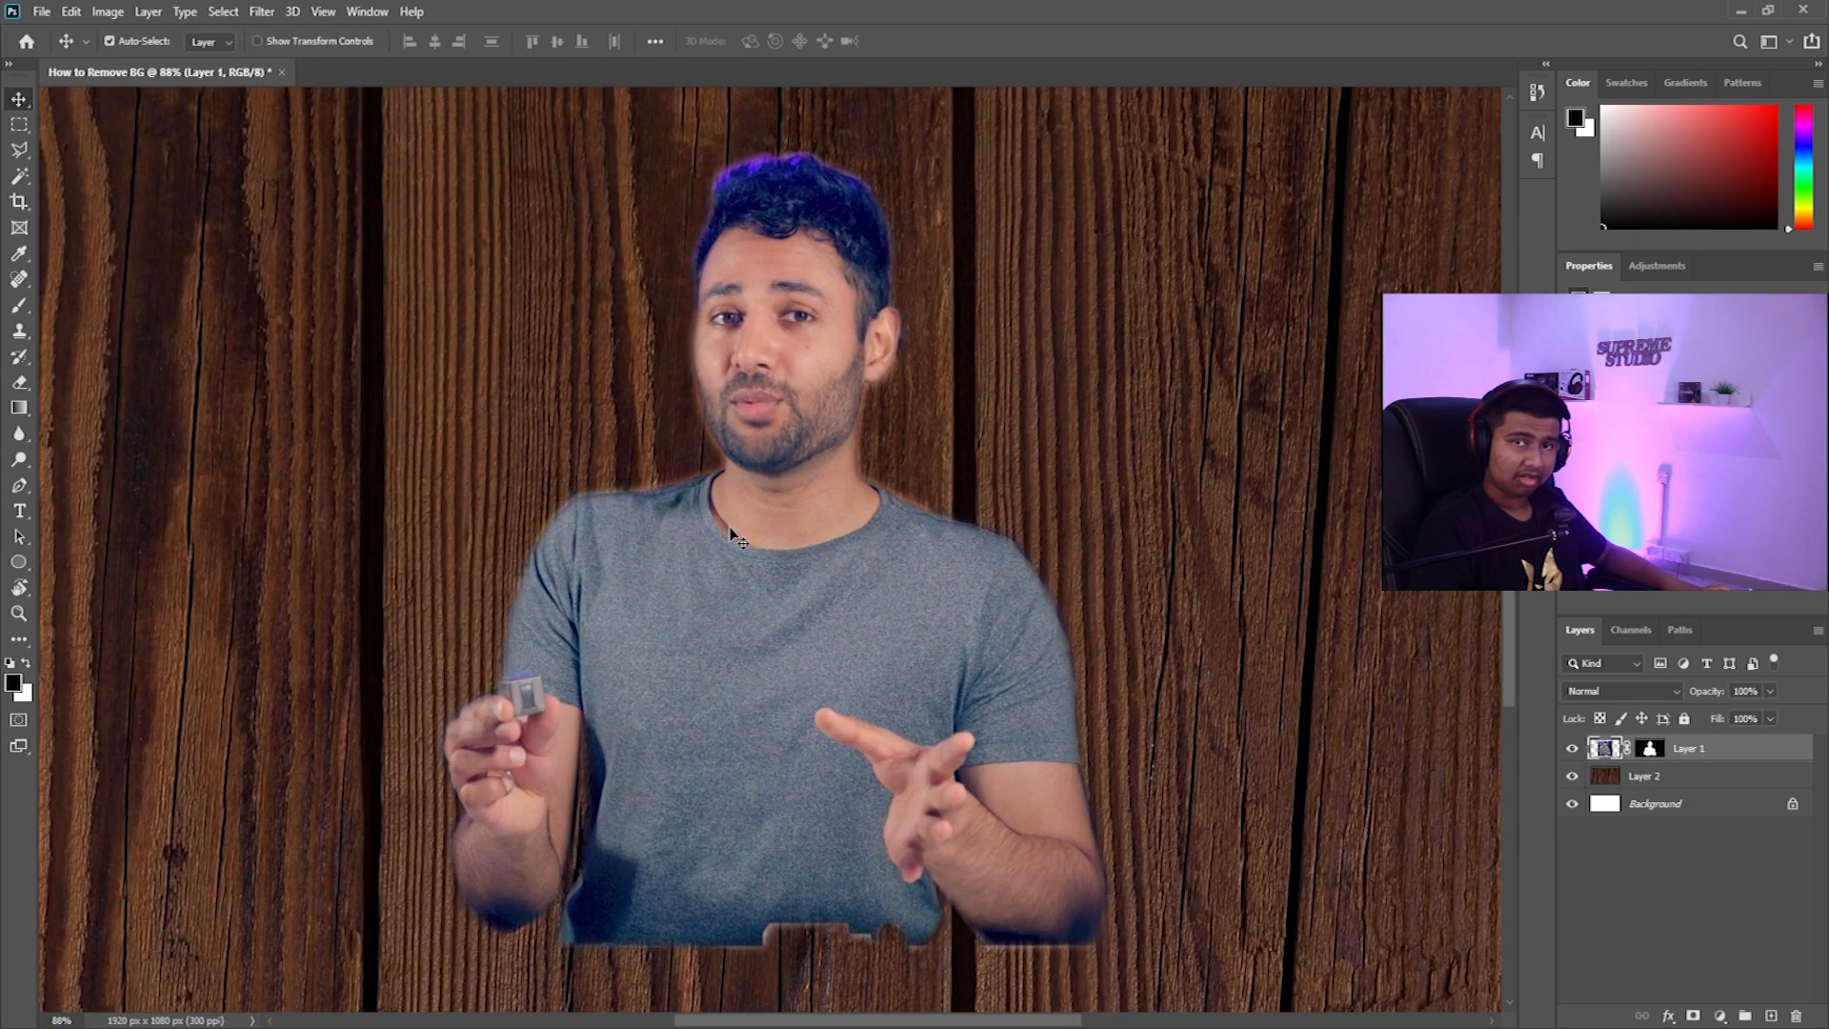
scroll(740, 539, "up", 4)
left_click_drag(291, 411, 611, 382)
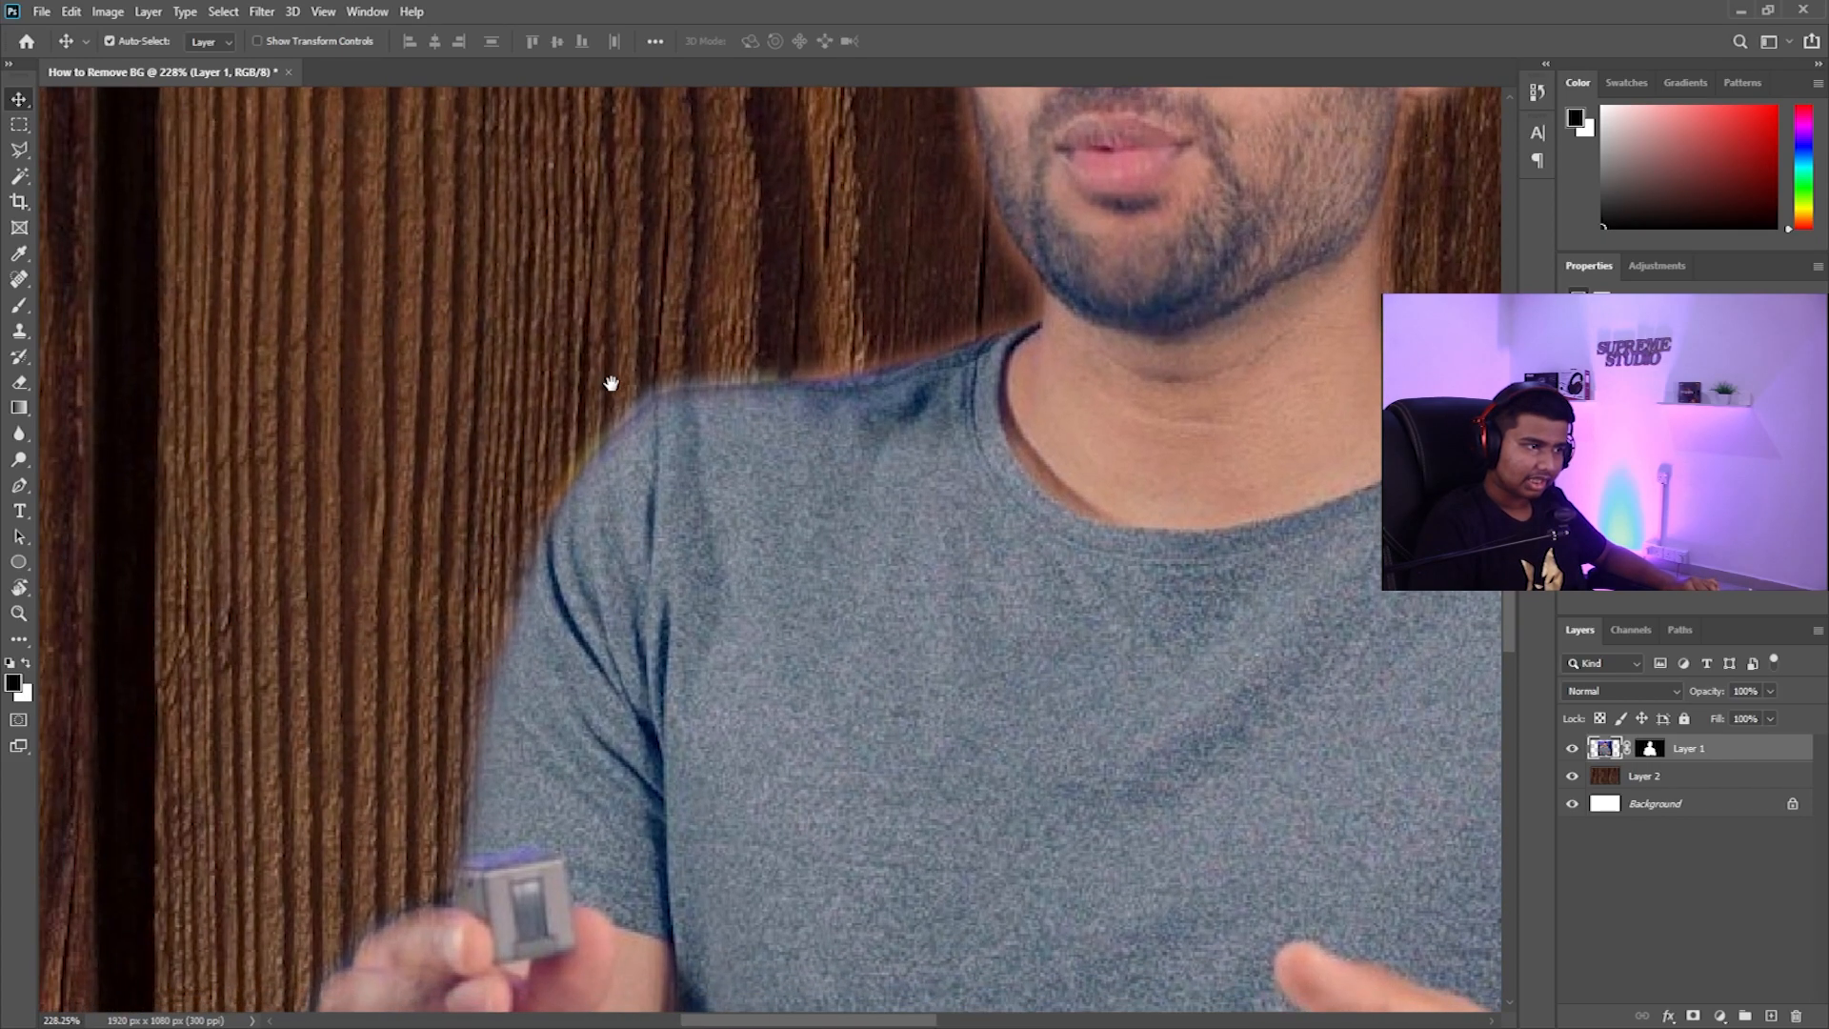
scroll(599, 476, "up", 3)
scroll(599, 477, "down", 1)
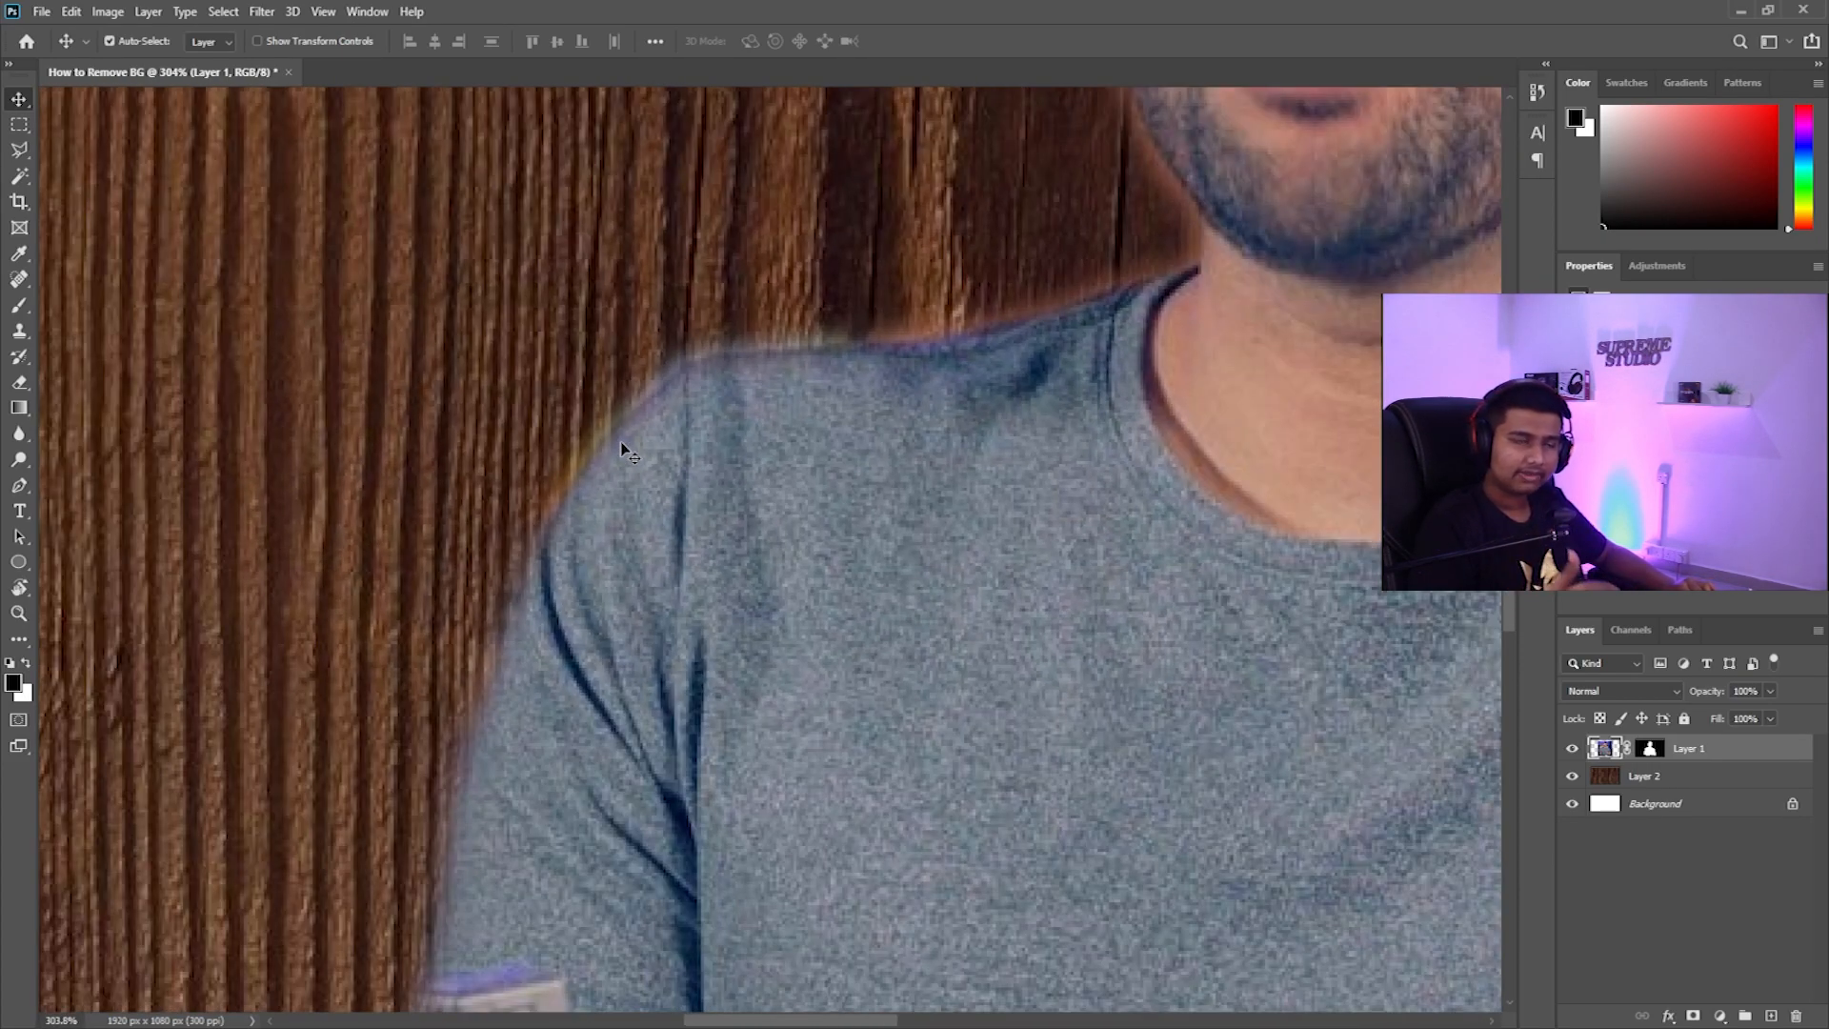
scroll(621, 448, "down", 5)
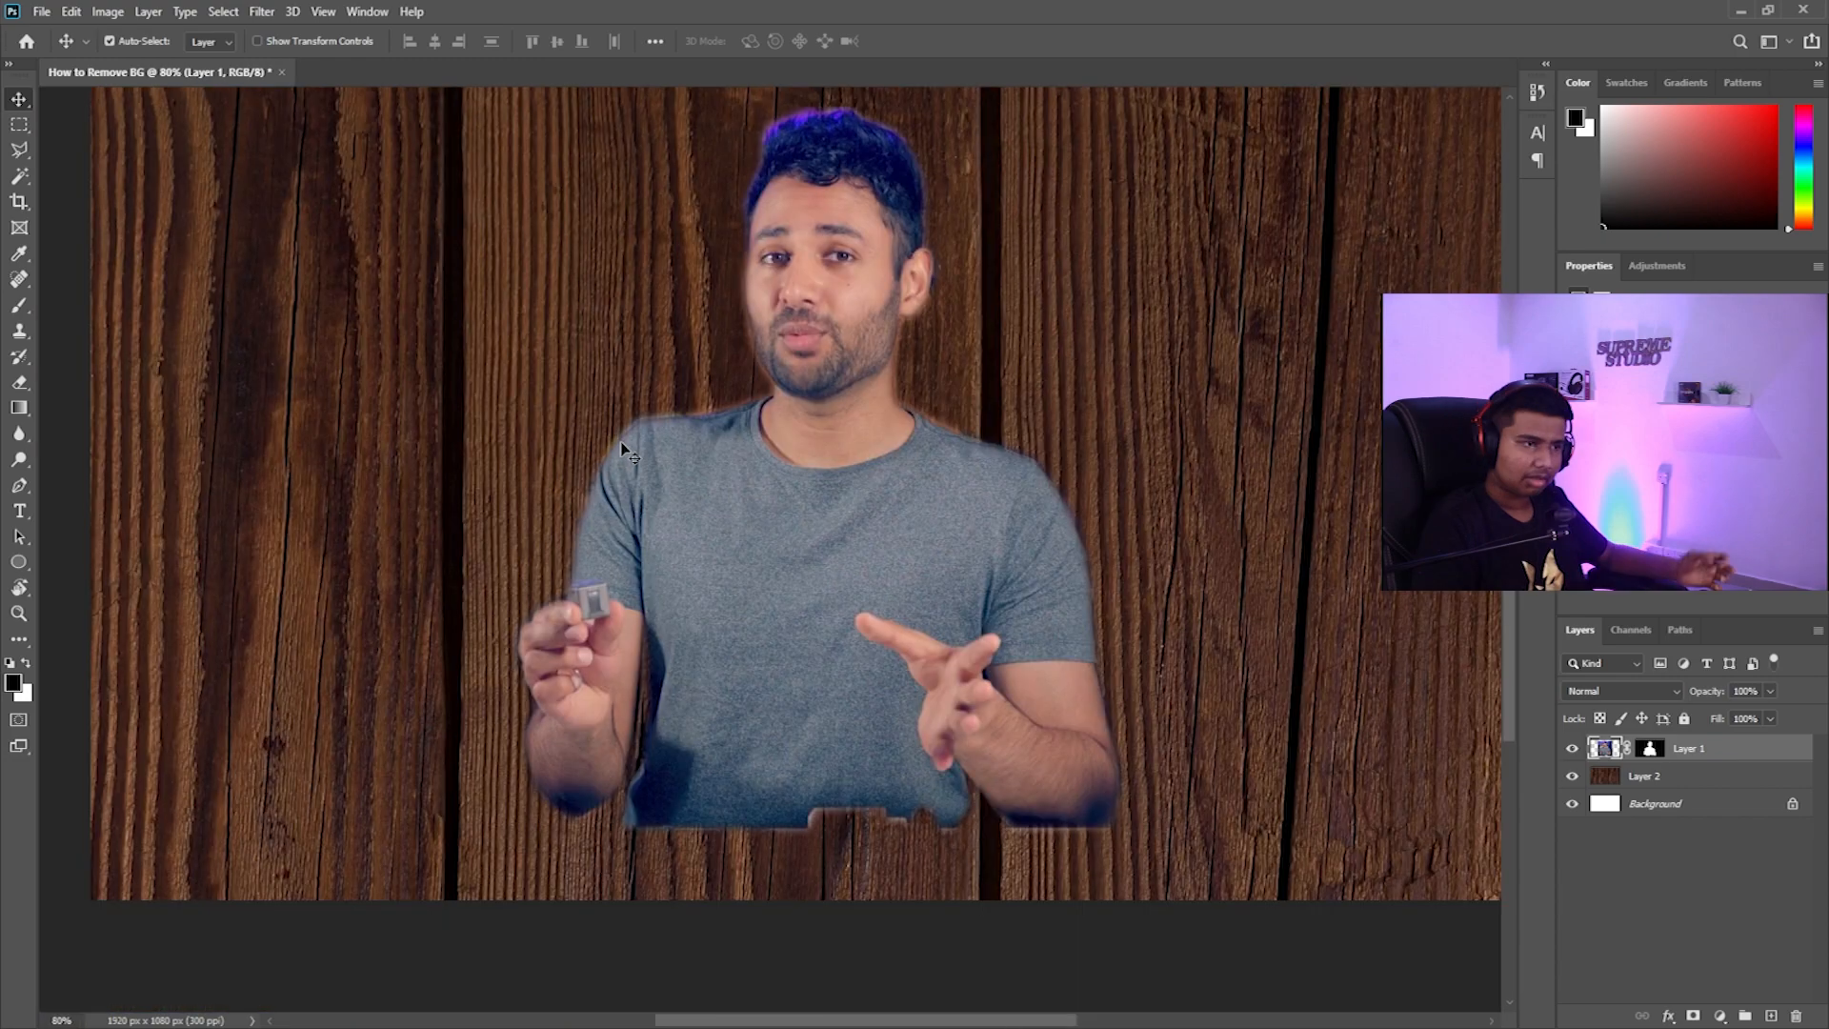
Move the cut-out man up and toward the left side of the canvas, and scale him up proportionally to about 125%
scroll(680, 364, "up", 1)
left_click_drag(762, 552, 736, 517)
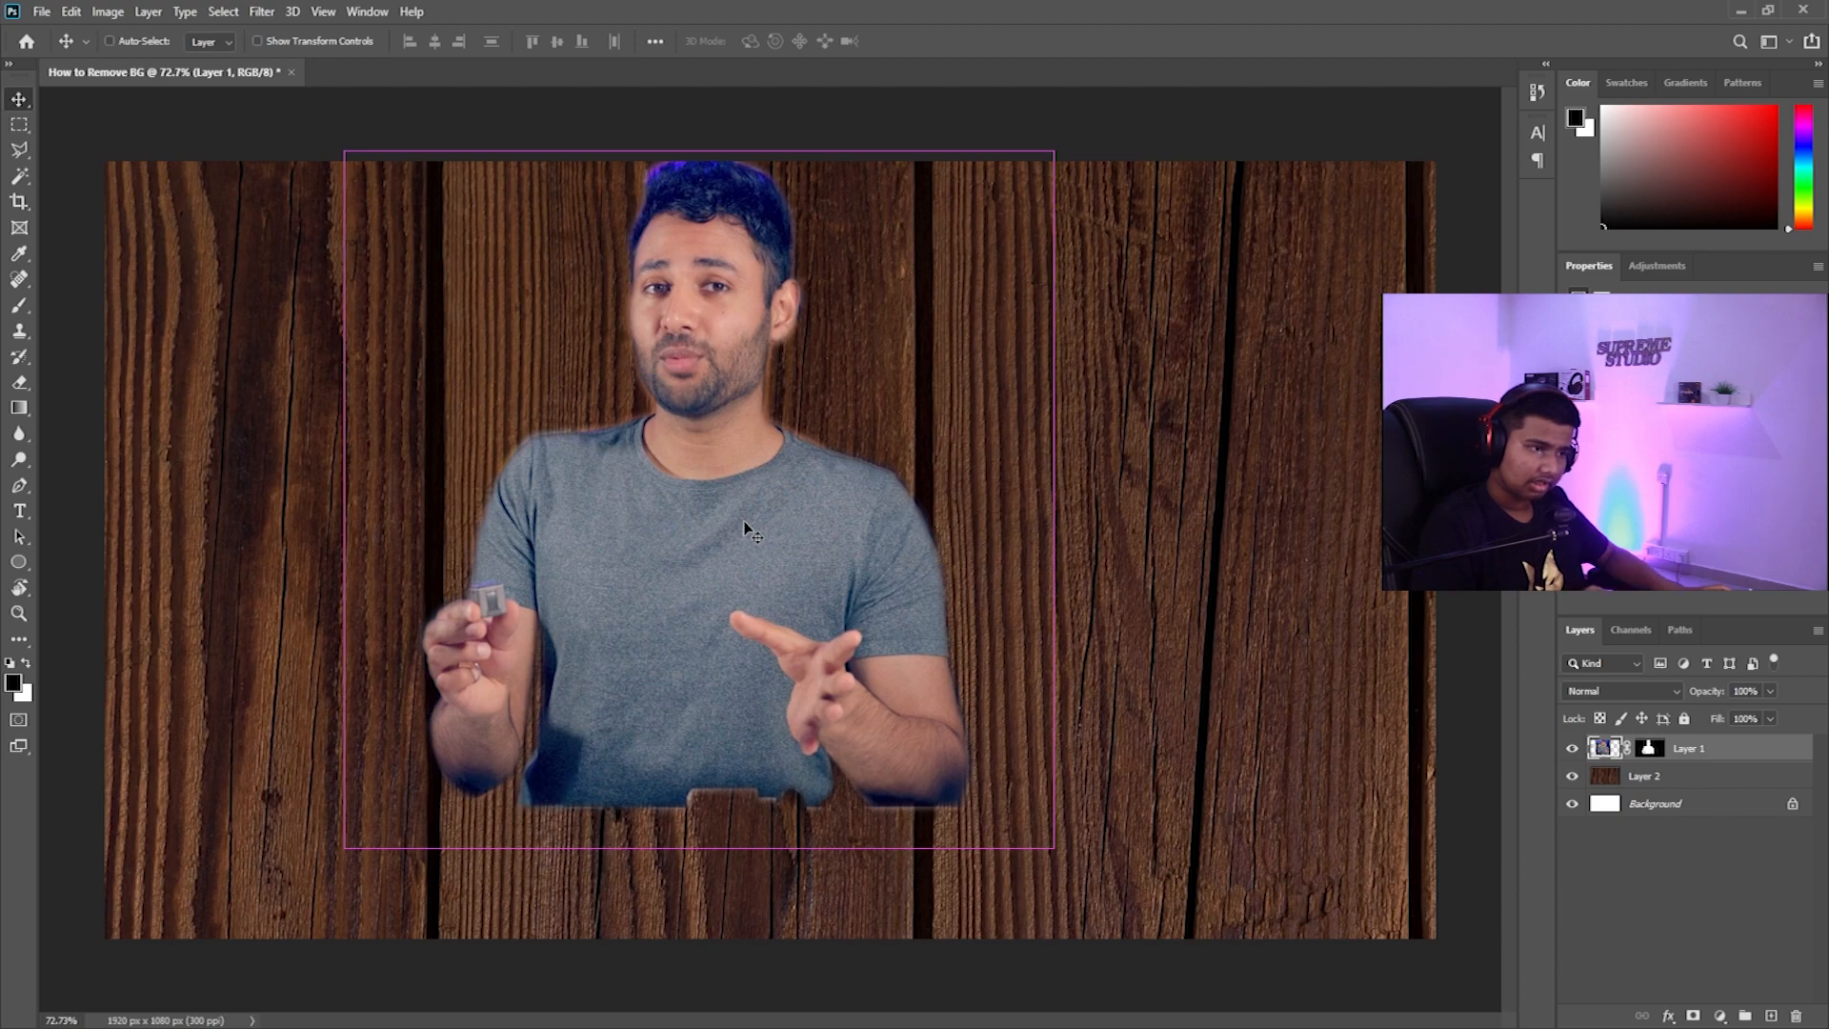
key("ctrl+t")
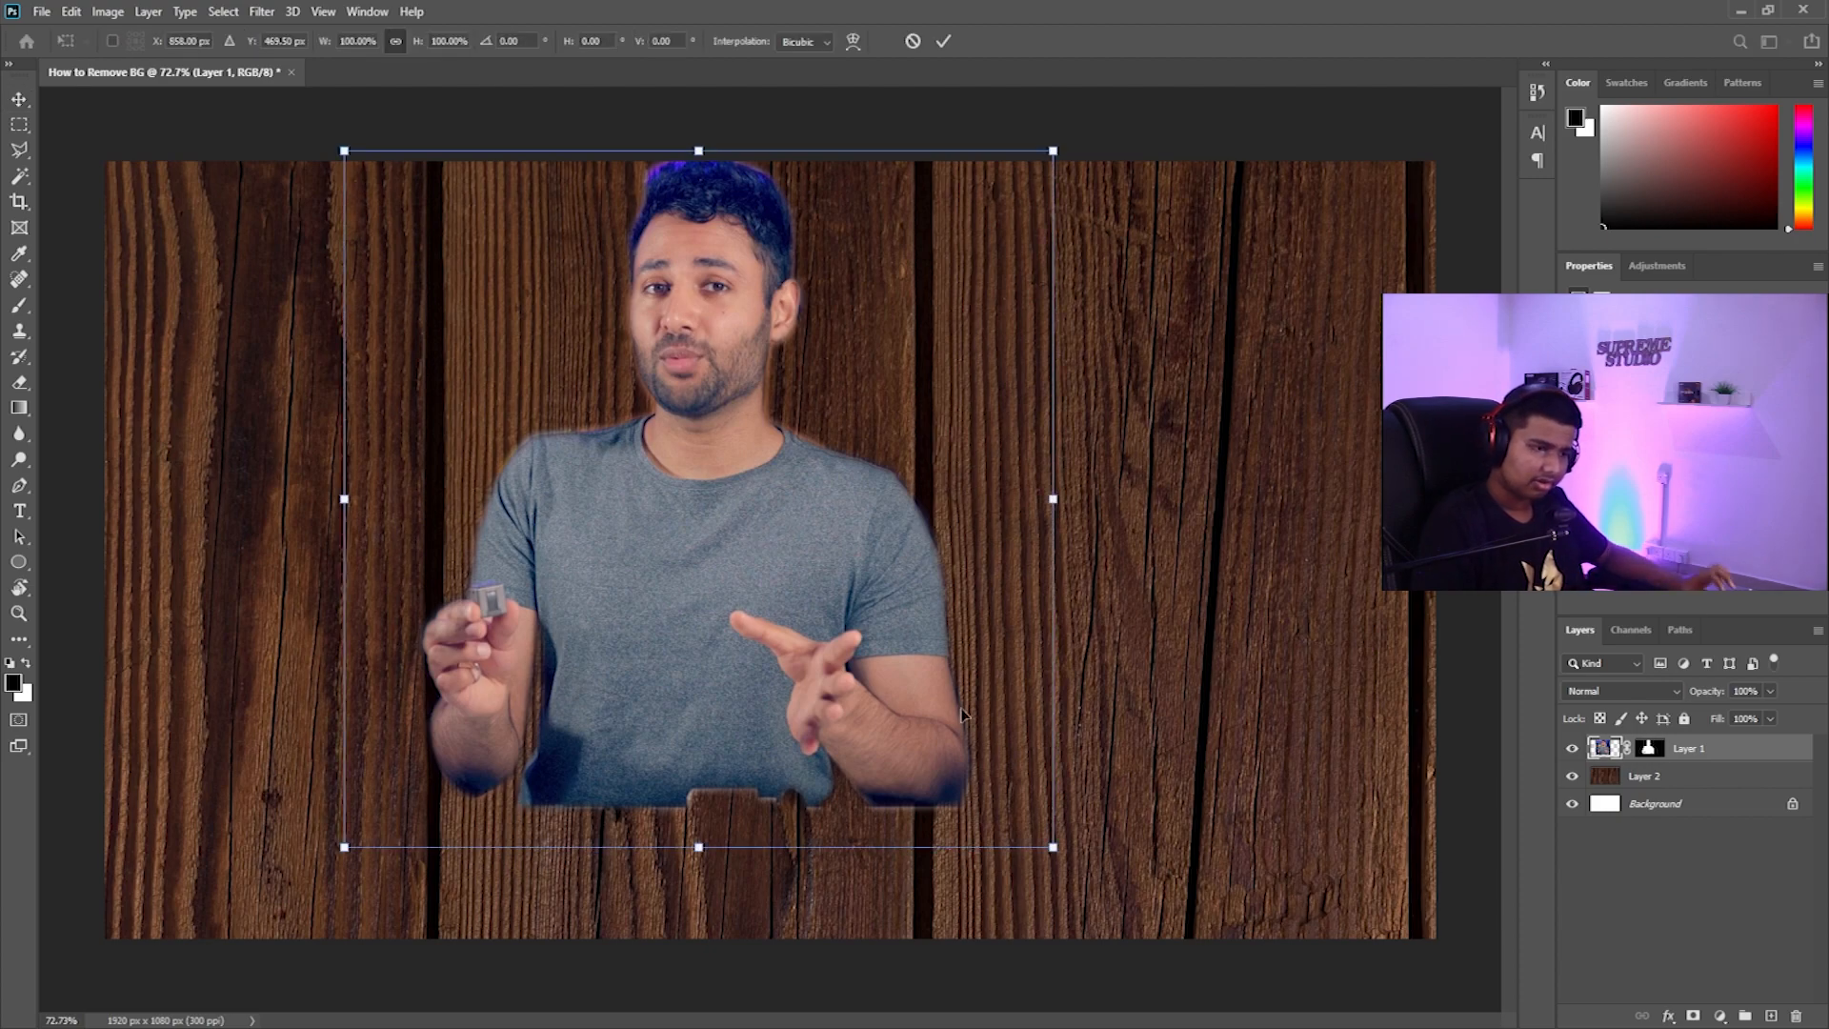
left_click_drag(1061, 855, 1229, 1018)
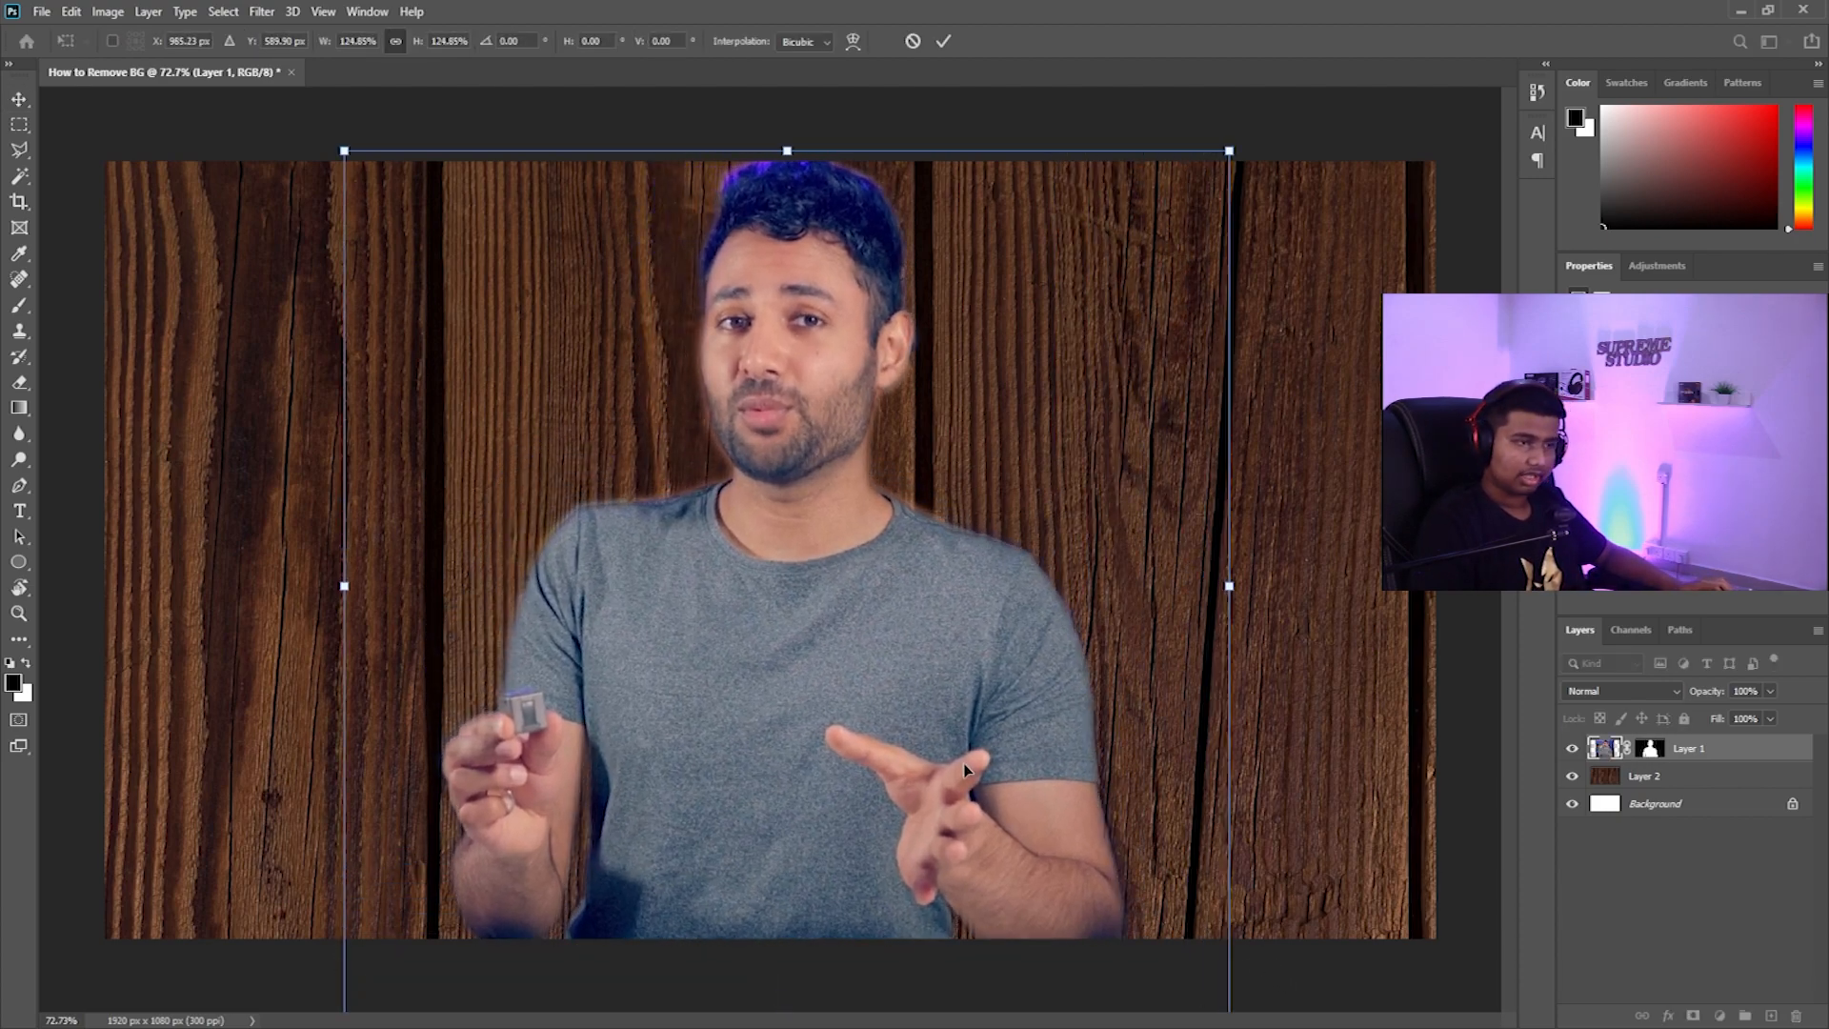
key("Return")
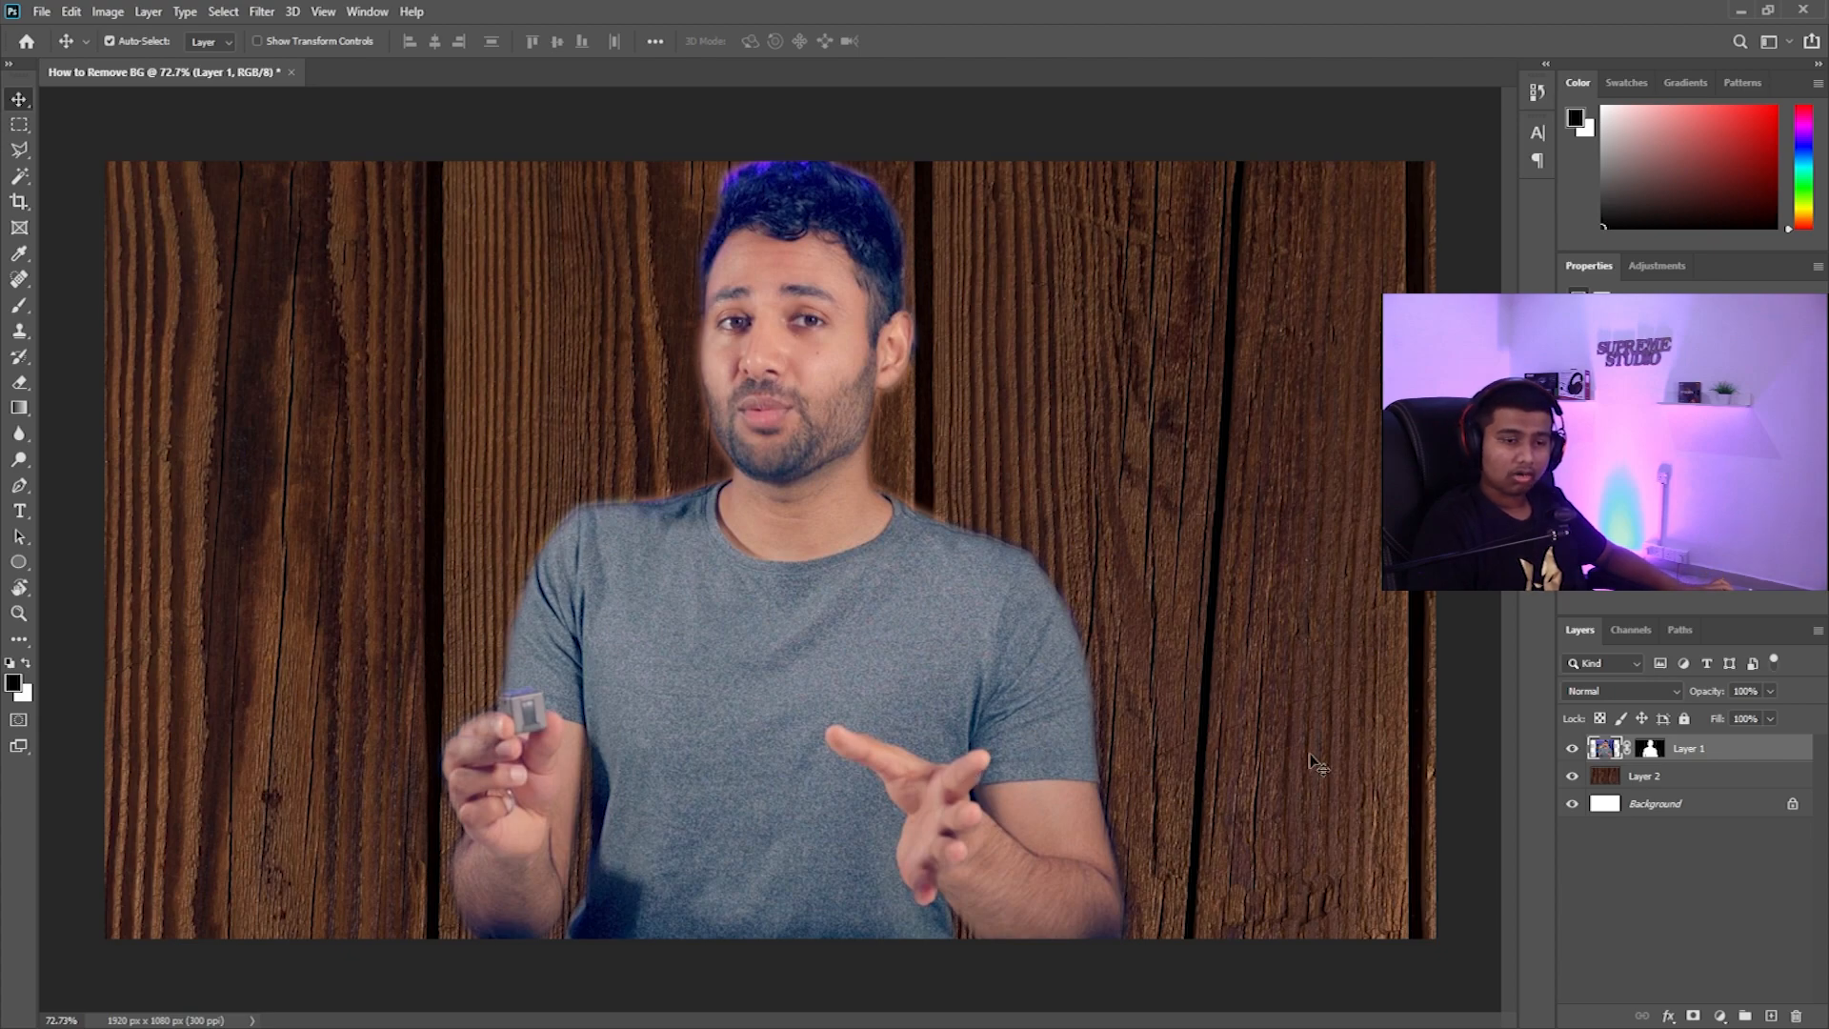
Convert the masked Layer 1 of the man into a smart object
left_click(1649, 750)
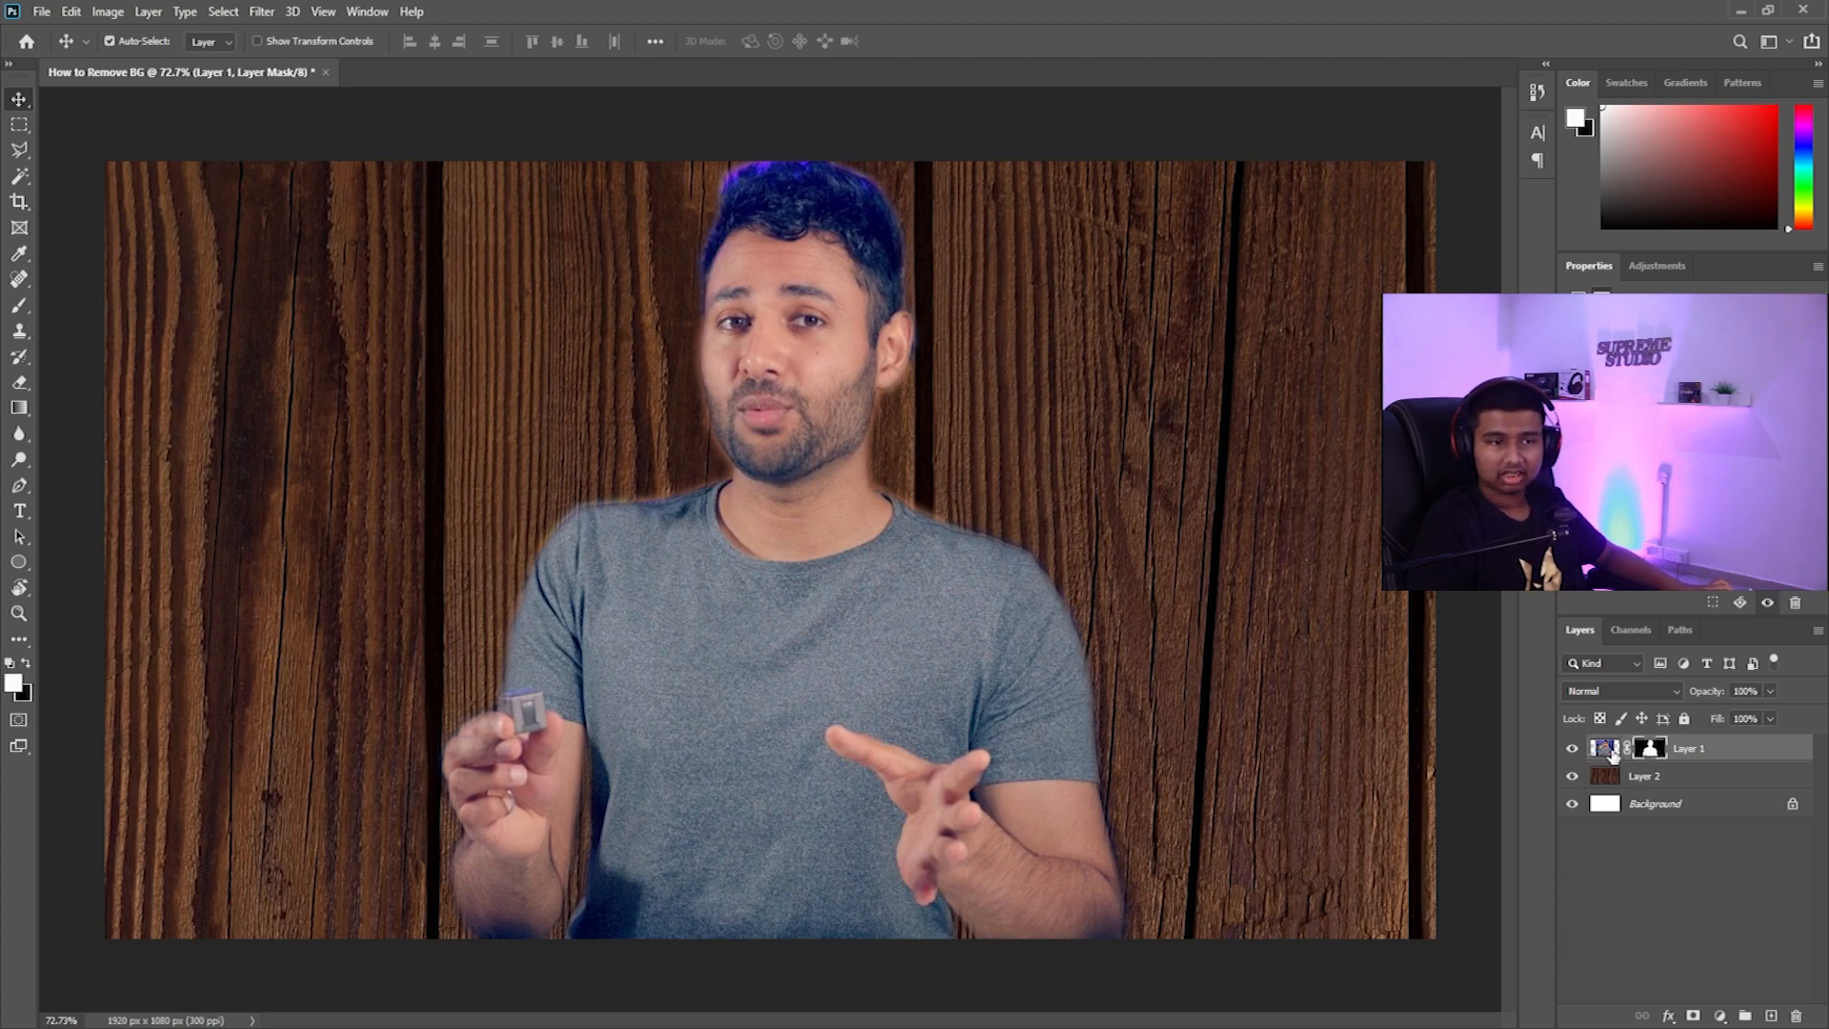
left_click(1609, 752)
left_click(1635, 750)
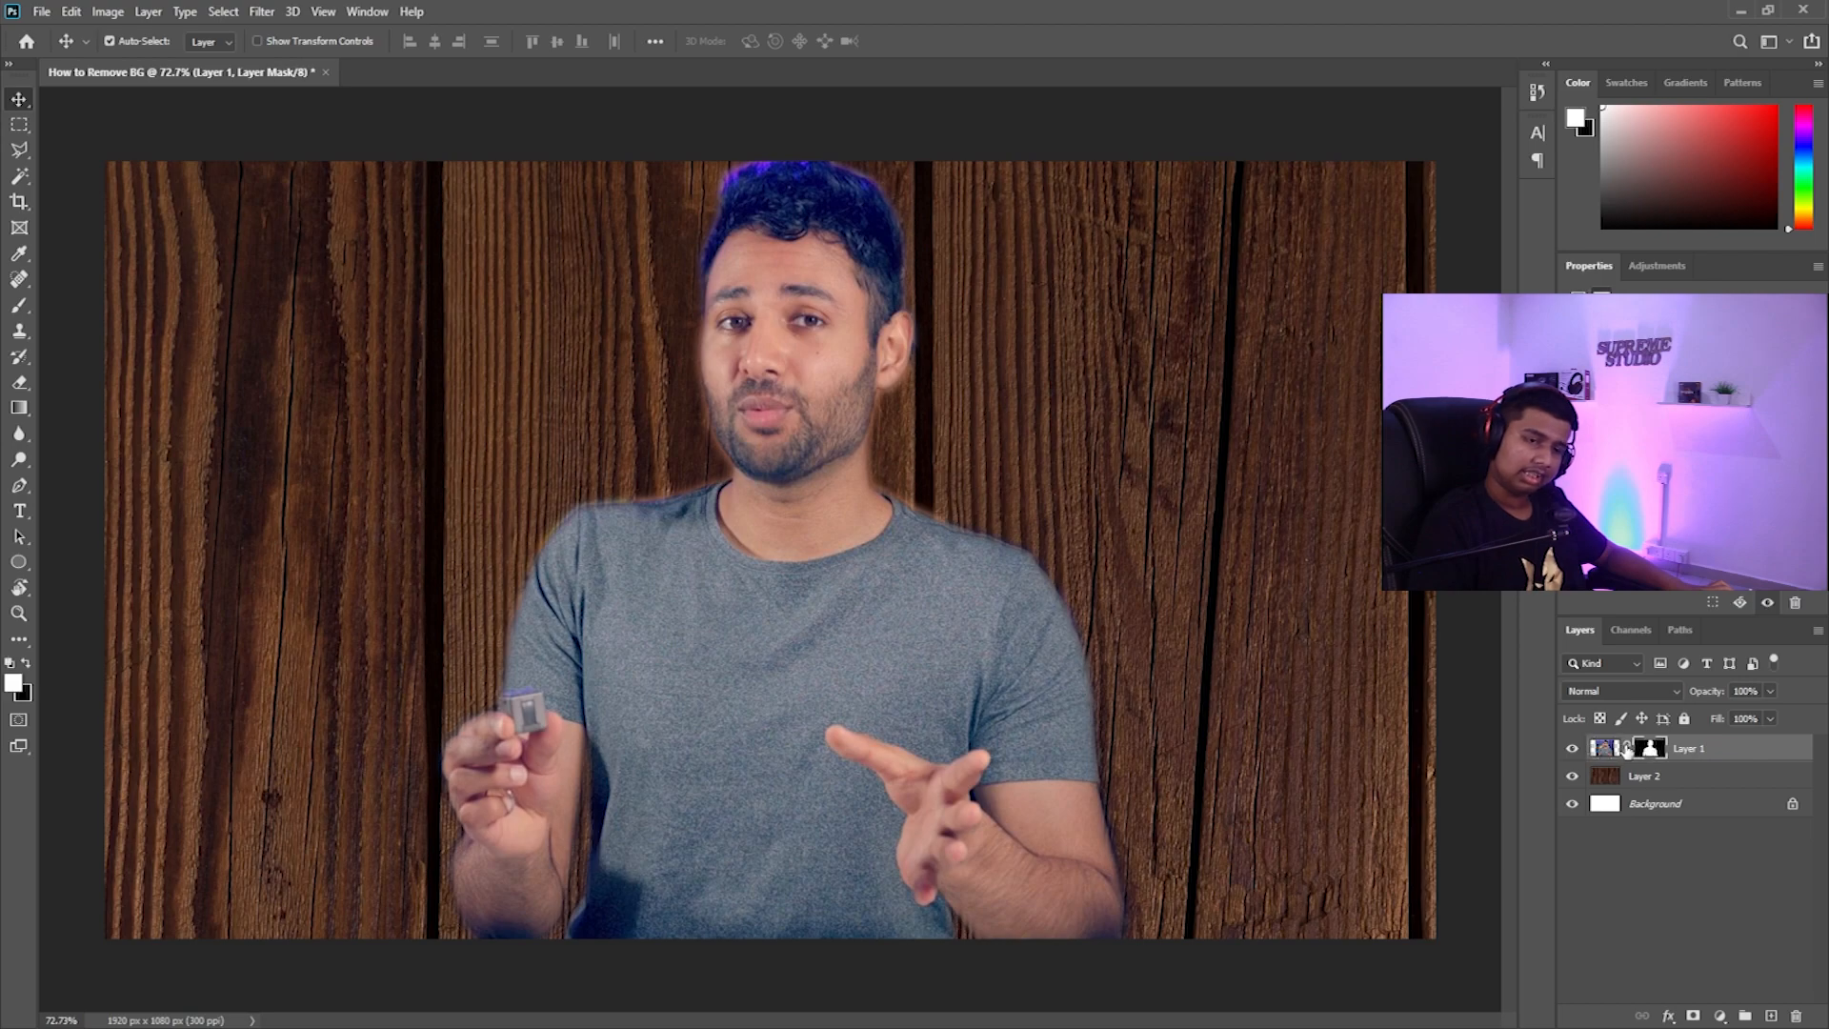
left_click(1608, 751)
key("ctrl+t")
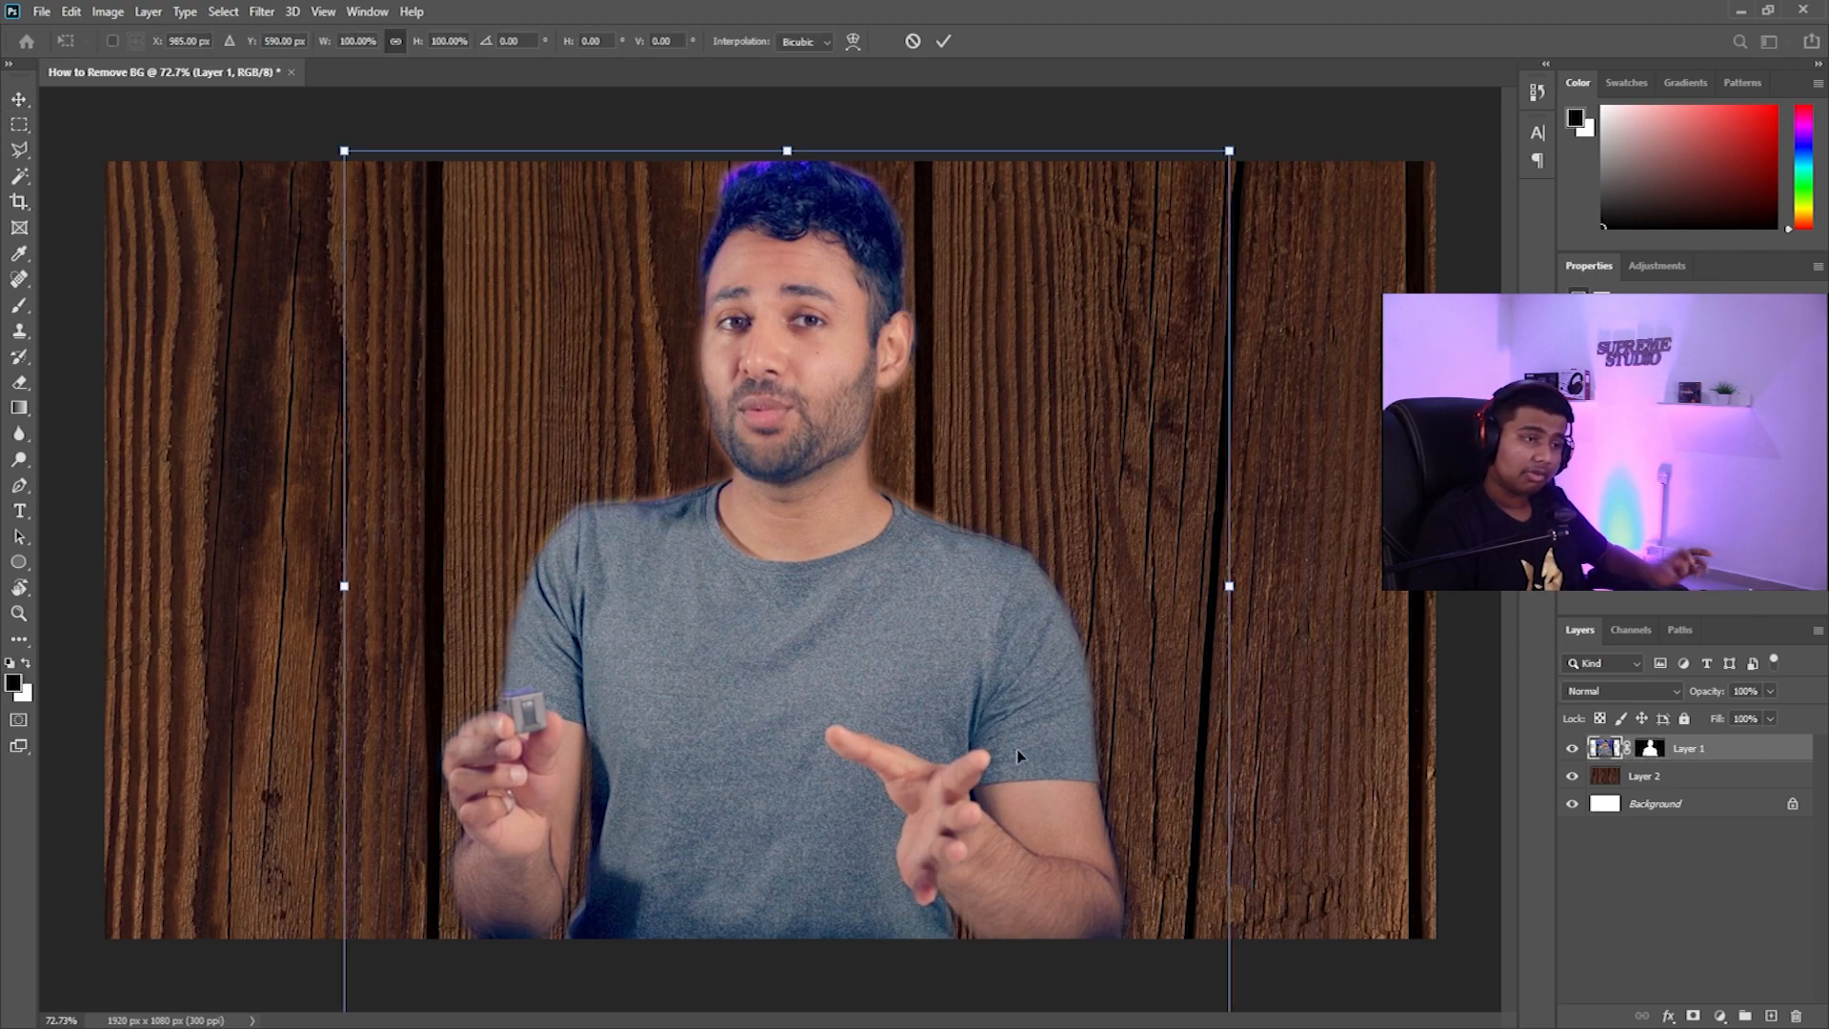
key("Escape")
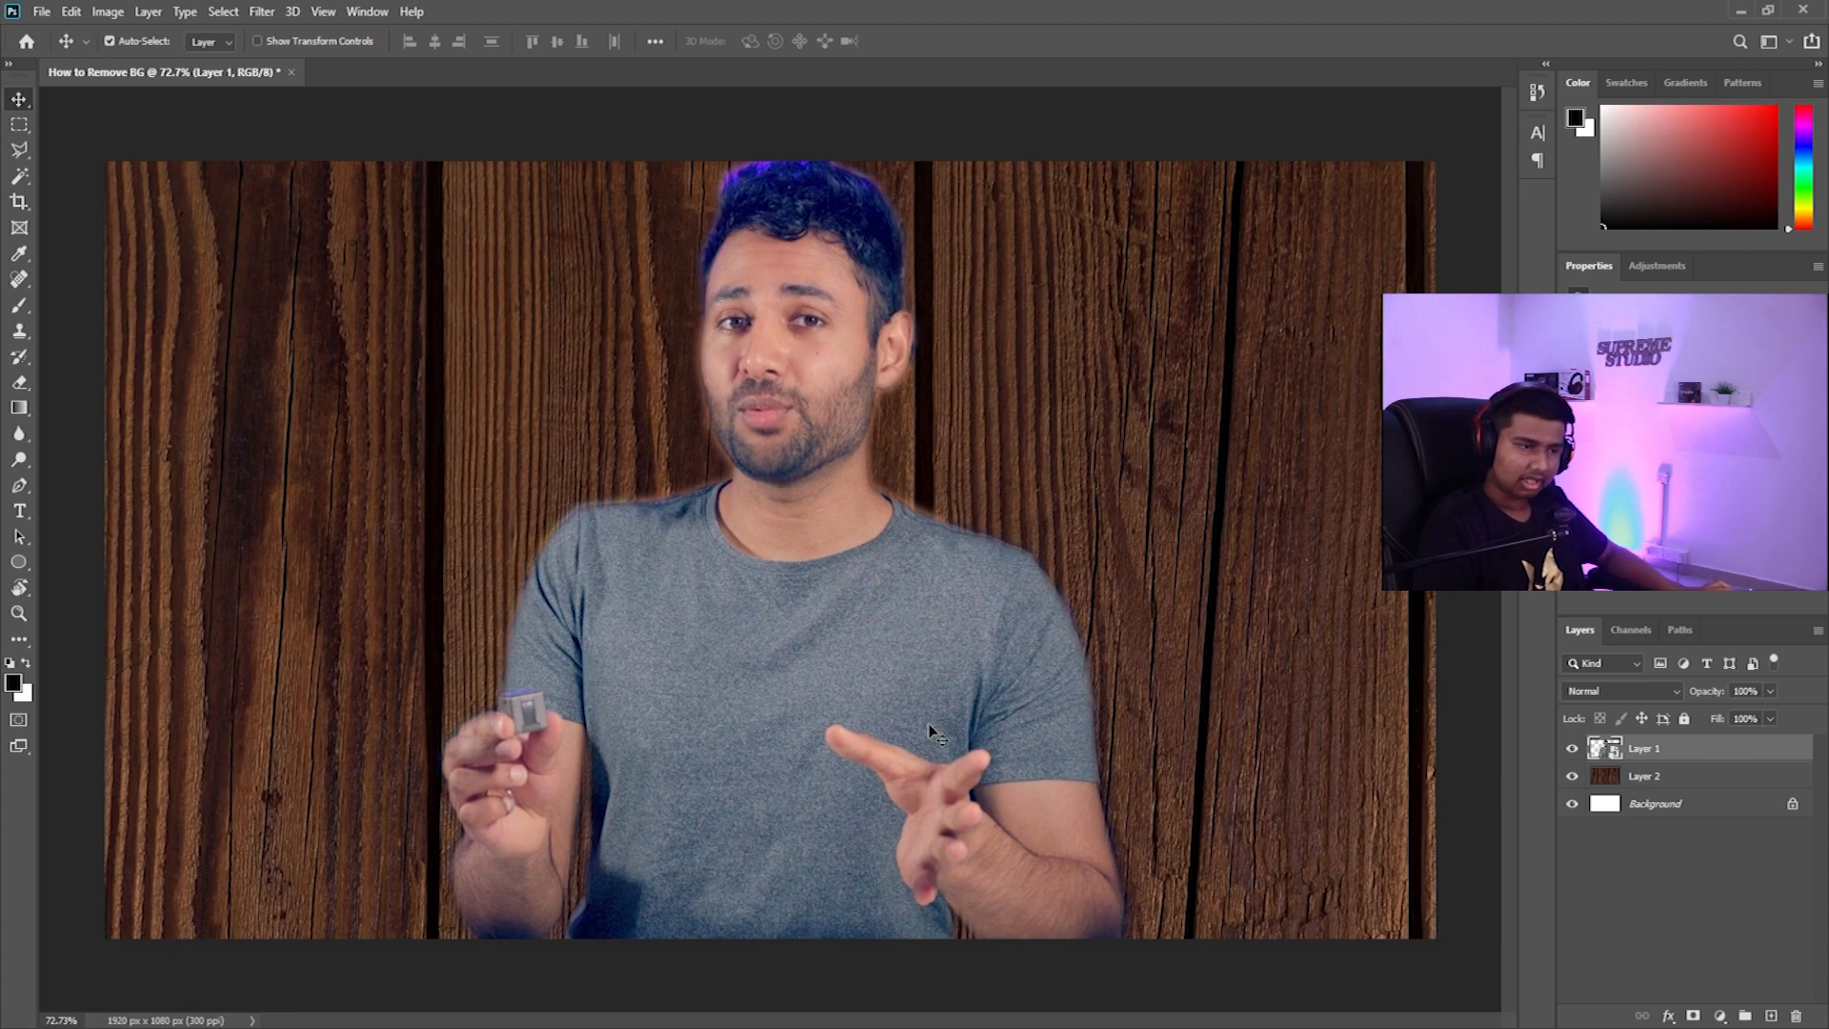
Resize the man's smart object with Free Transform and move it to the right half of the wood background
key("ctrl+t")
left_click_drag(1137, 983, 1168, 1018)
left_click_drag(1130, 864, 1389, 878)
key("Return")
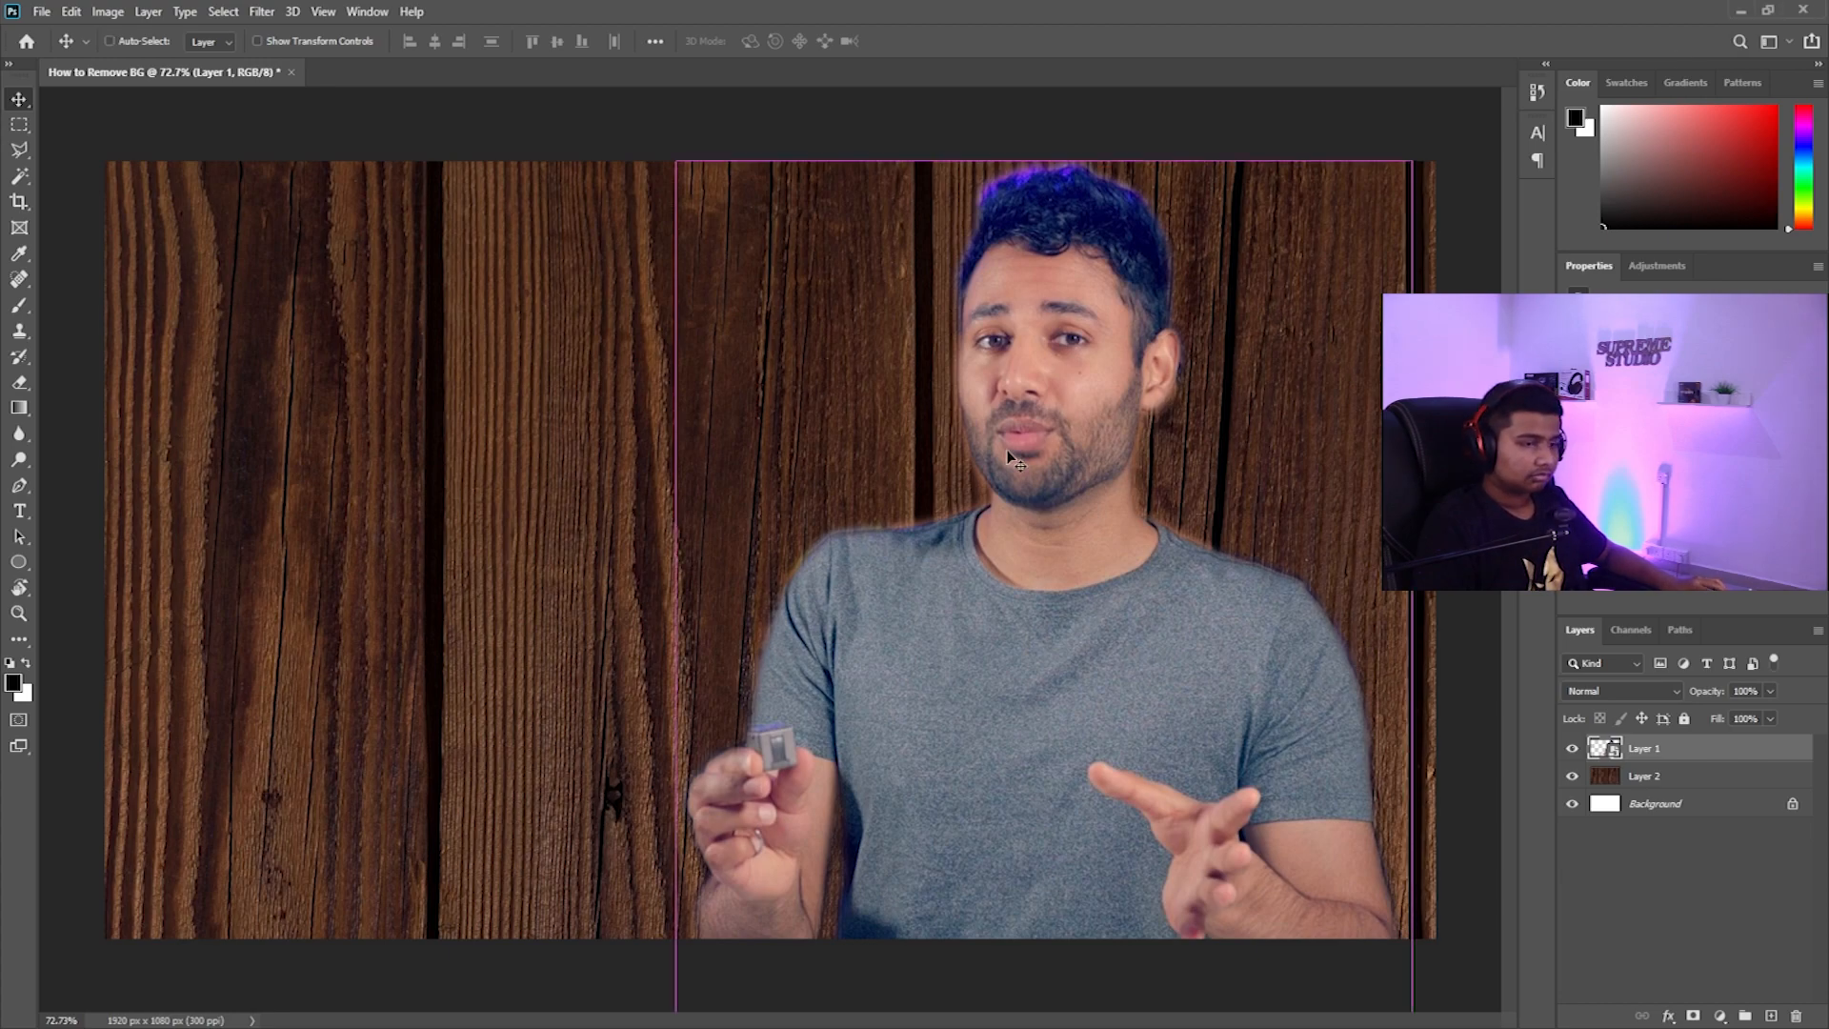
Paste the copied Samsung phone photo as a new layer, enlarge it proportionally and place it over the left part of the canvas
key("ctrl+v")
left_click_drag(866, 496, 644, 396)
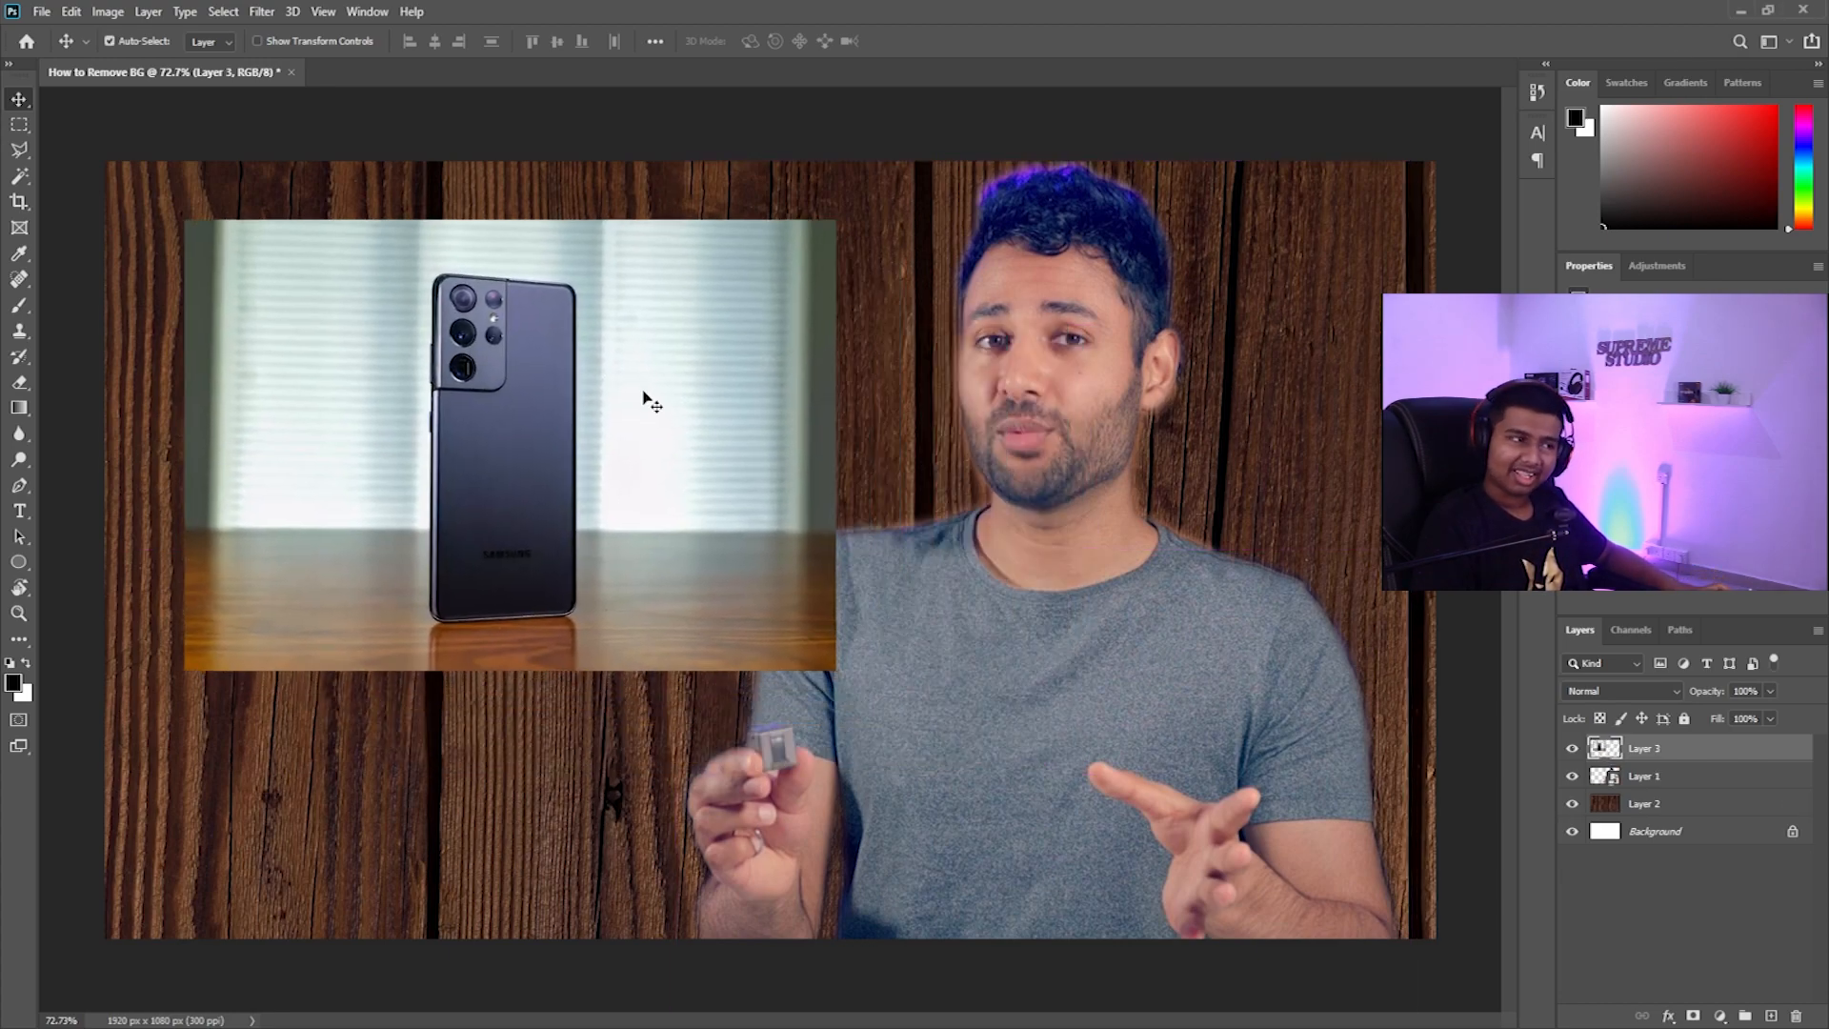
key("ctrl+t")
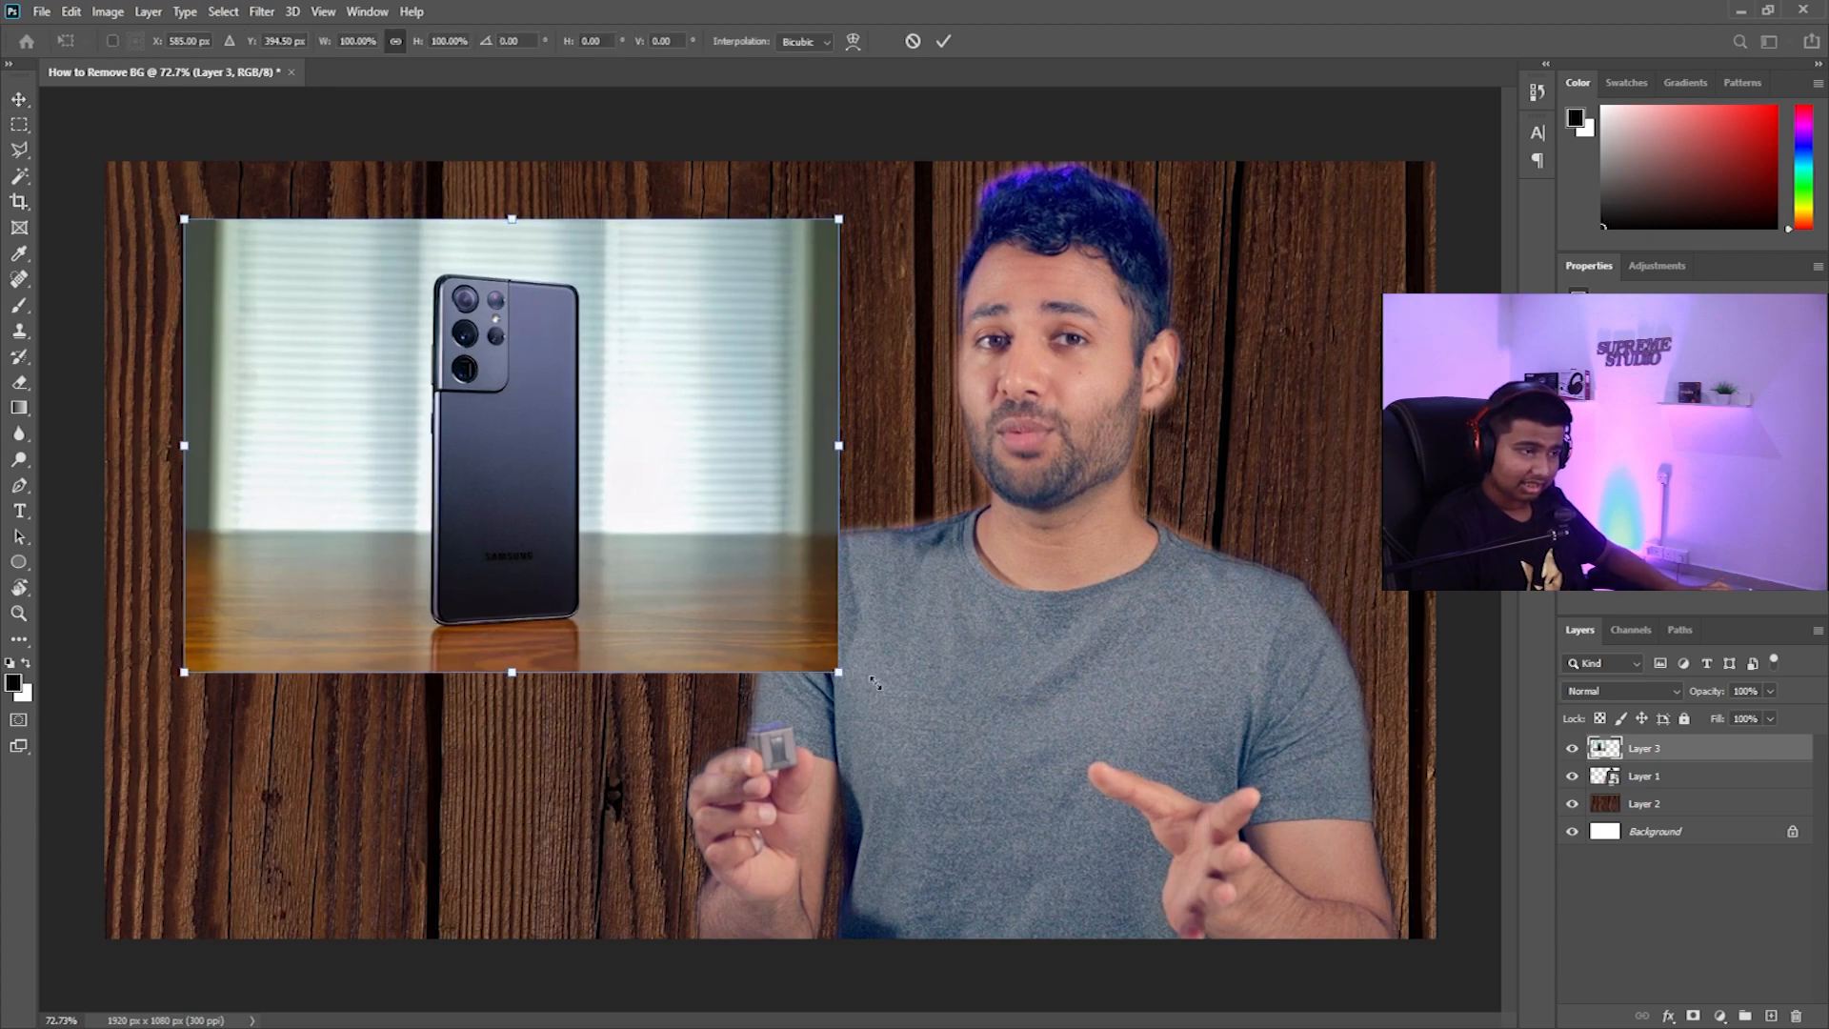
left_click_drag(836, 670, 1143, 750)
key("Return")
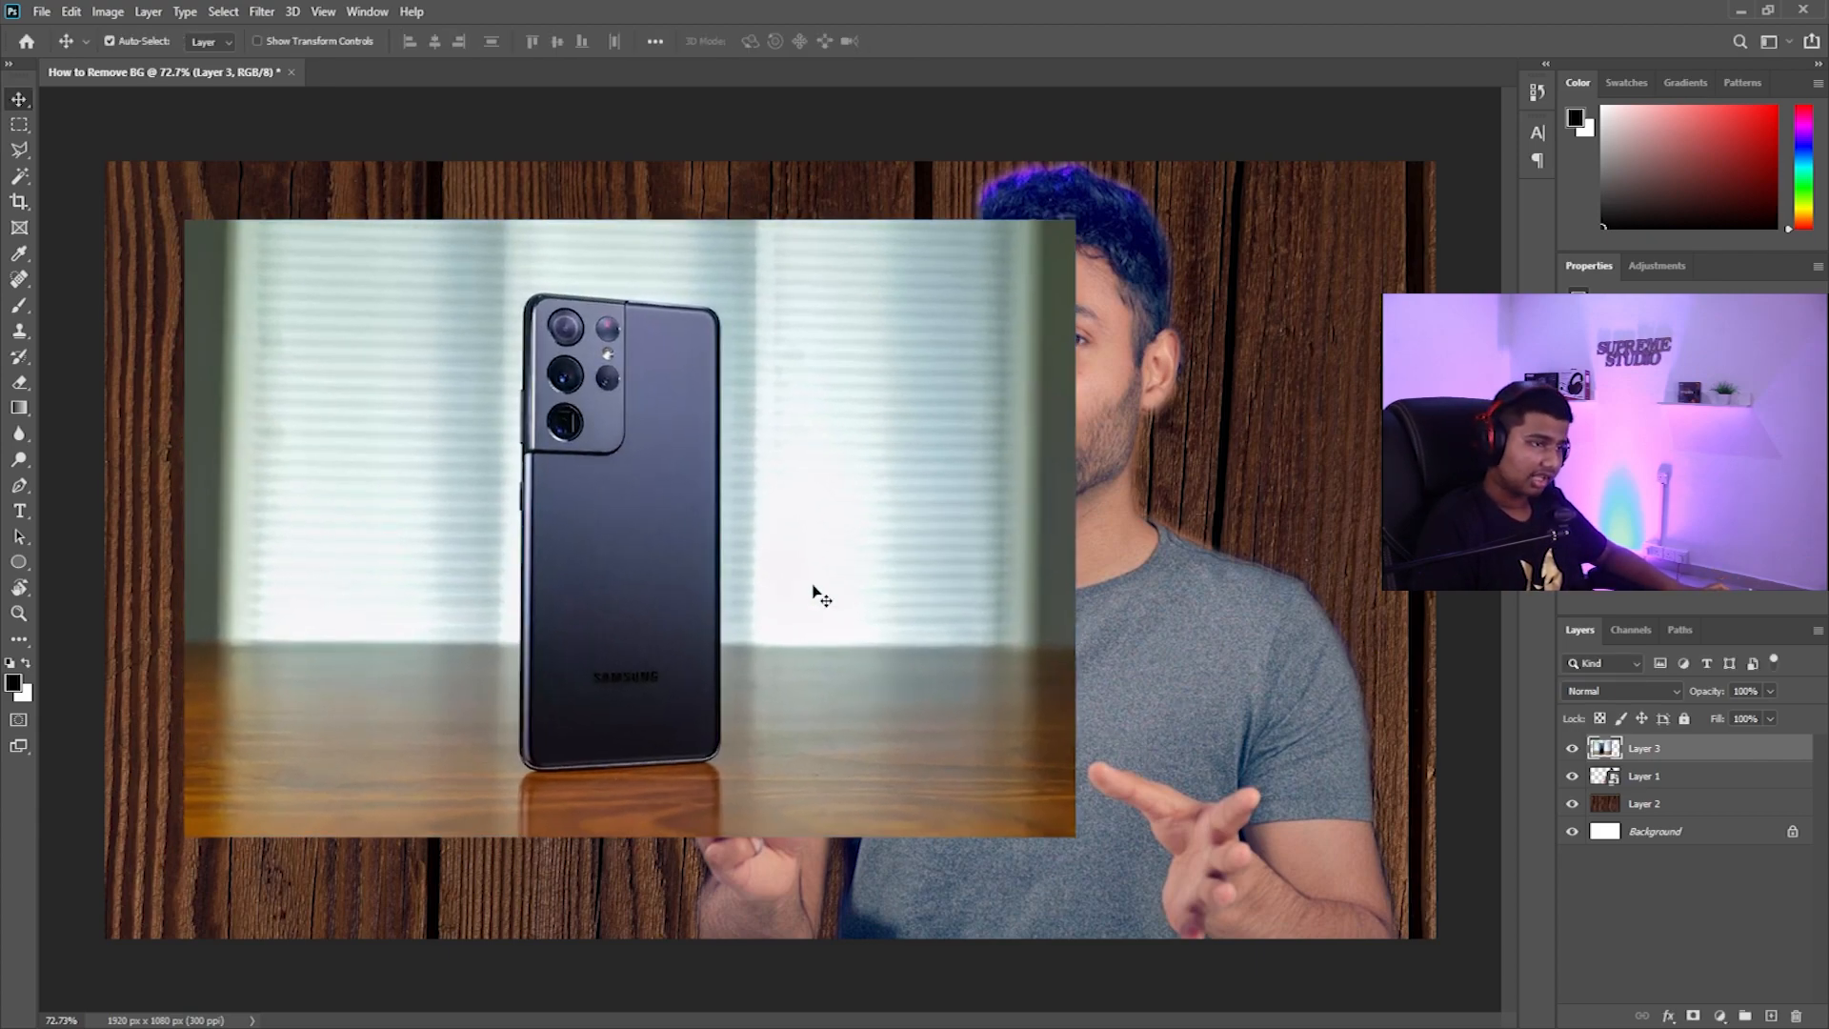
left_click_drag(870, 612, 838, 595)
Select the phone with a rectangular Object Selection and add it to Layer 3 as a layer mask
left_click(19, 149)
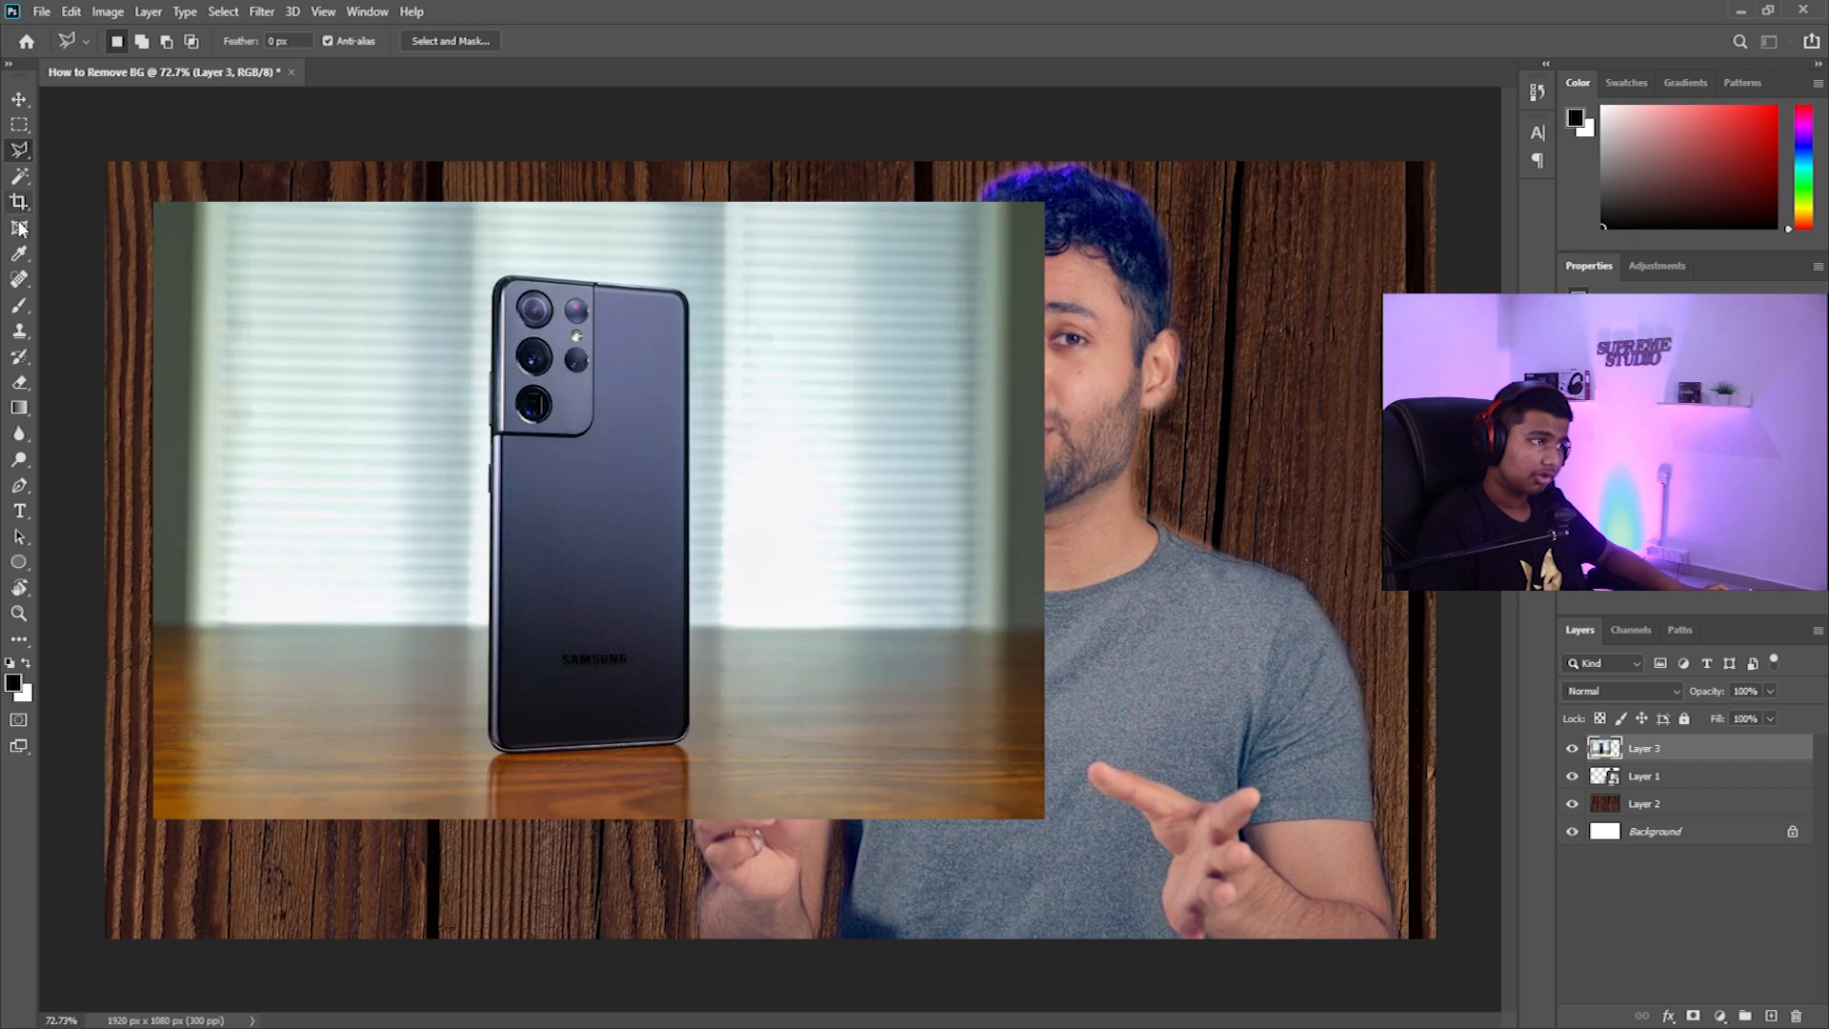
left_click(19, 201)
left_click(21, 176)
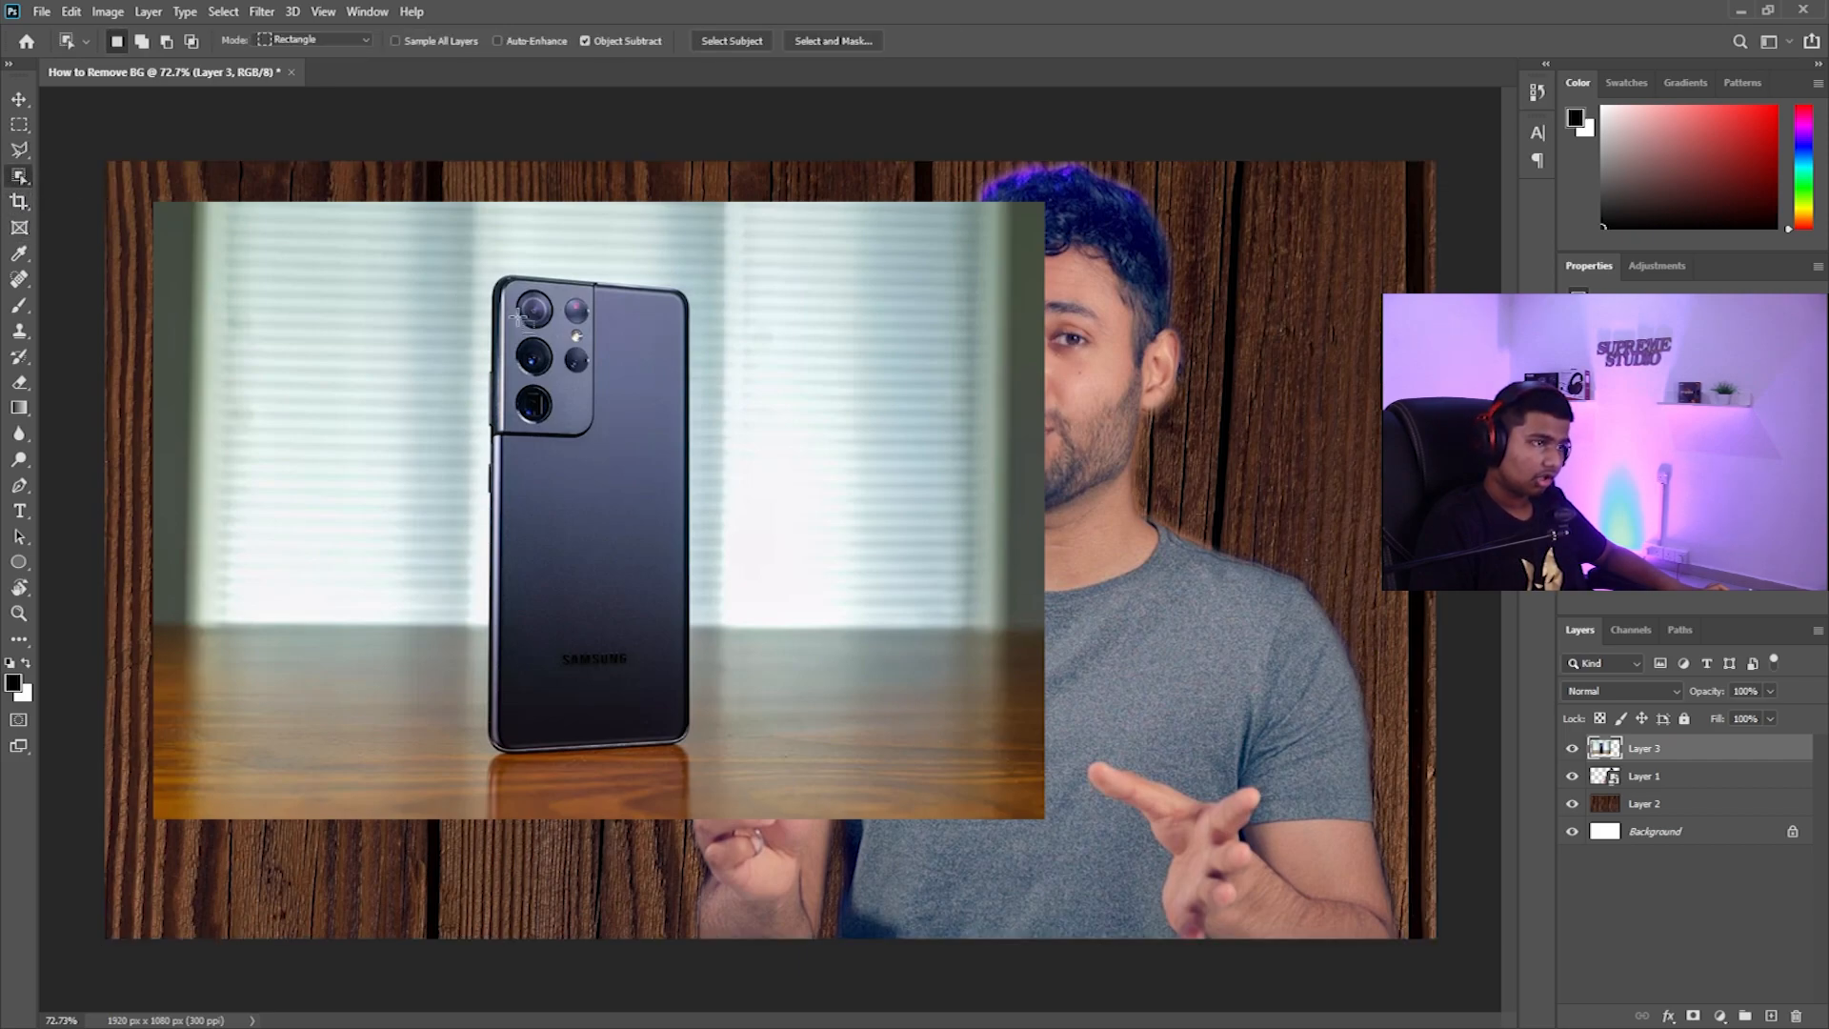
left_click_drag(461, 254, 731, 794)
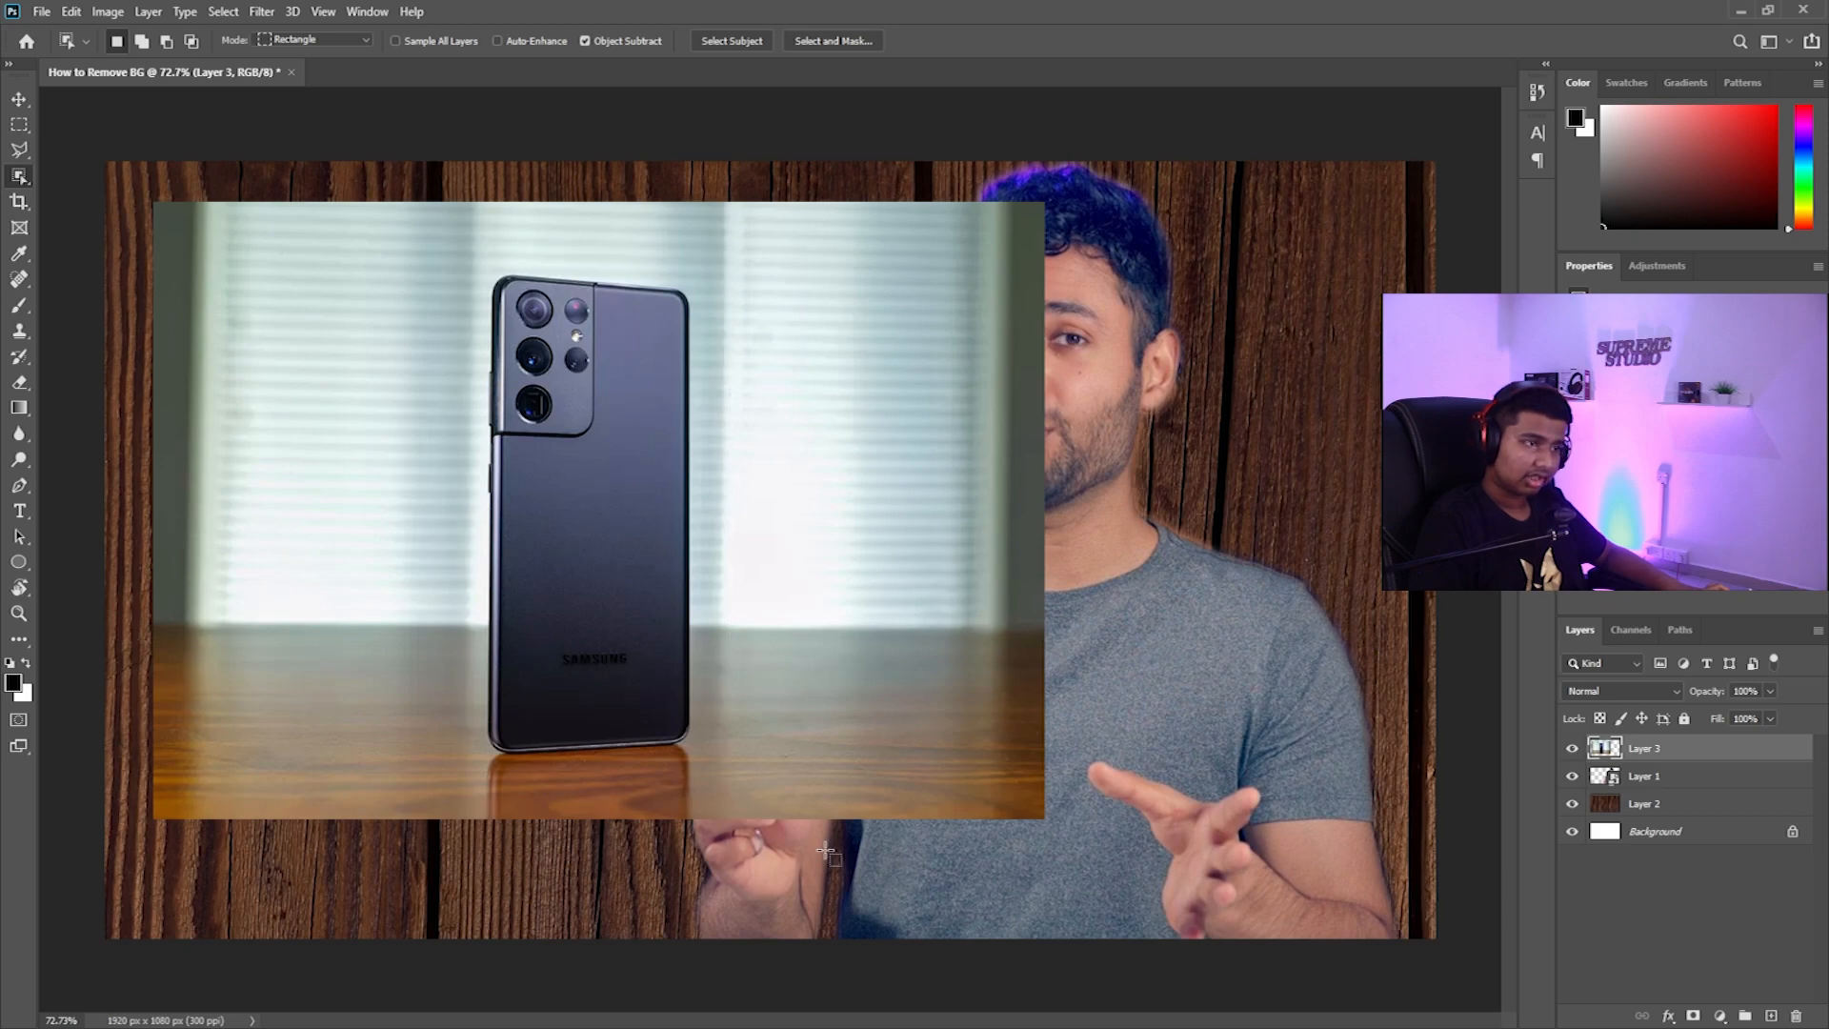
left_click(1693, 1016)
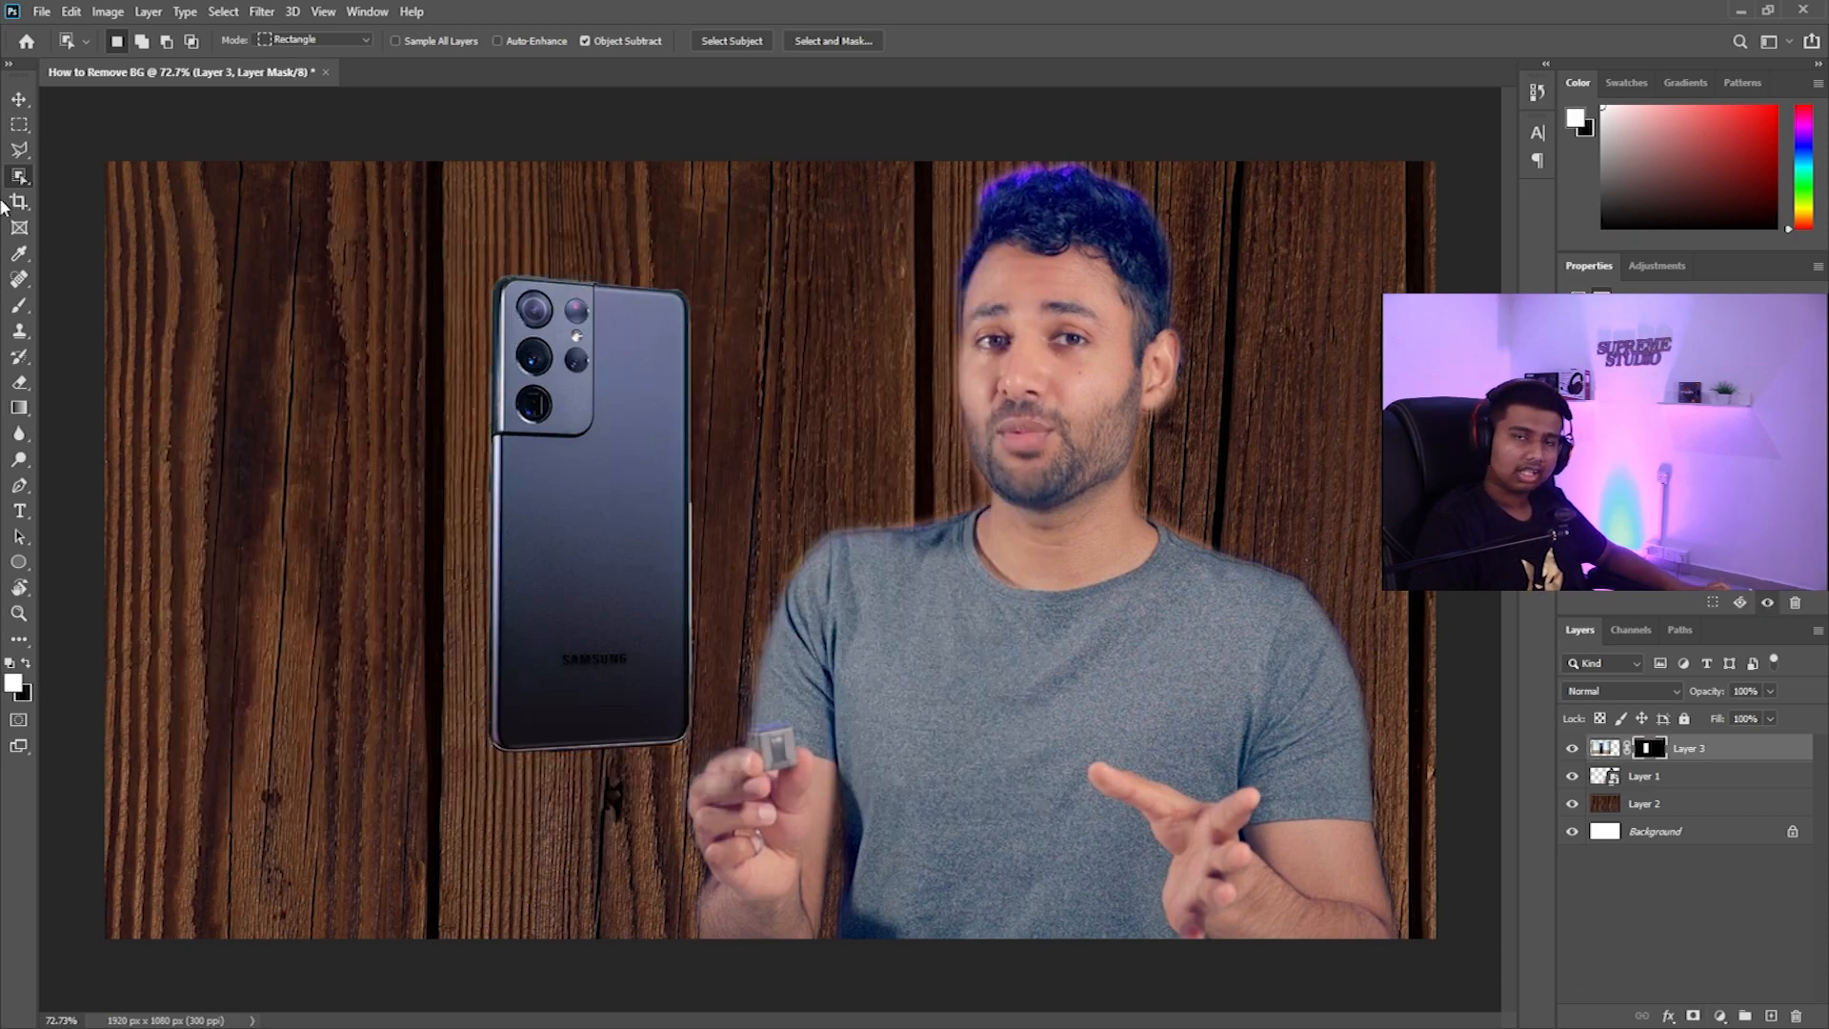
Convert the cut-out phone layer to a smart object, scale it to about 137% and position it beside the man on the left
left_click(19, 99)
left_click_drag(590, 538, 443, 526)
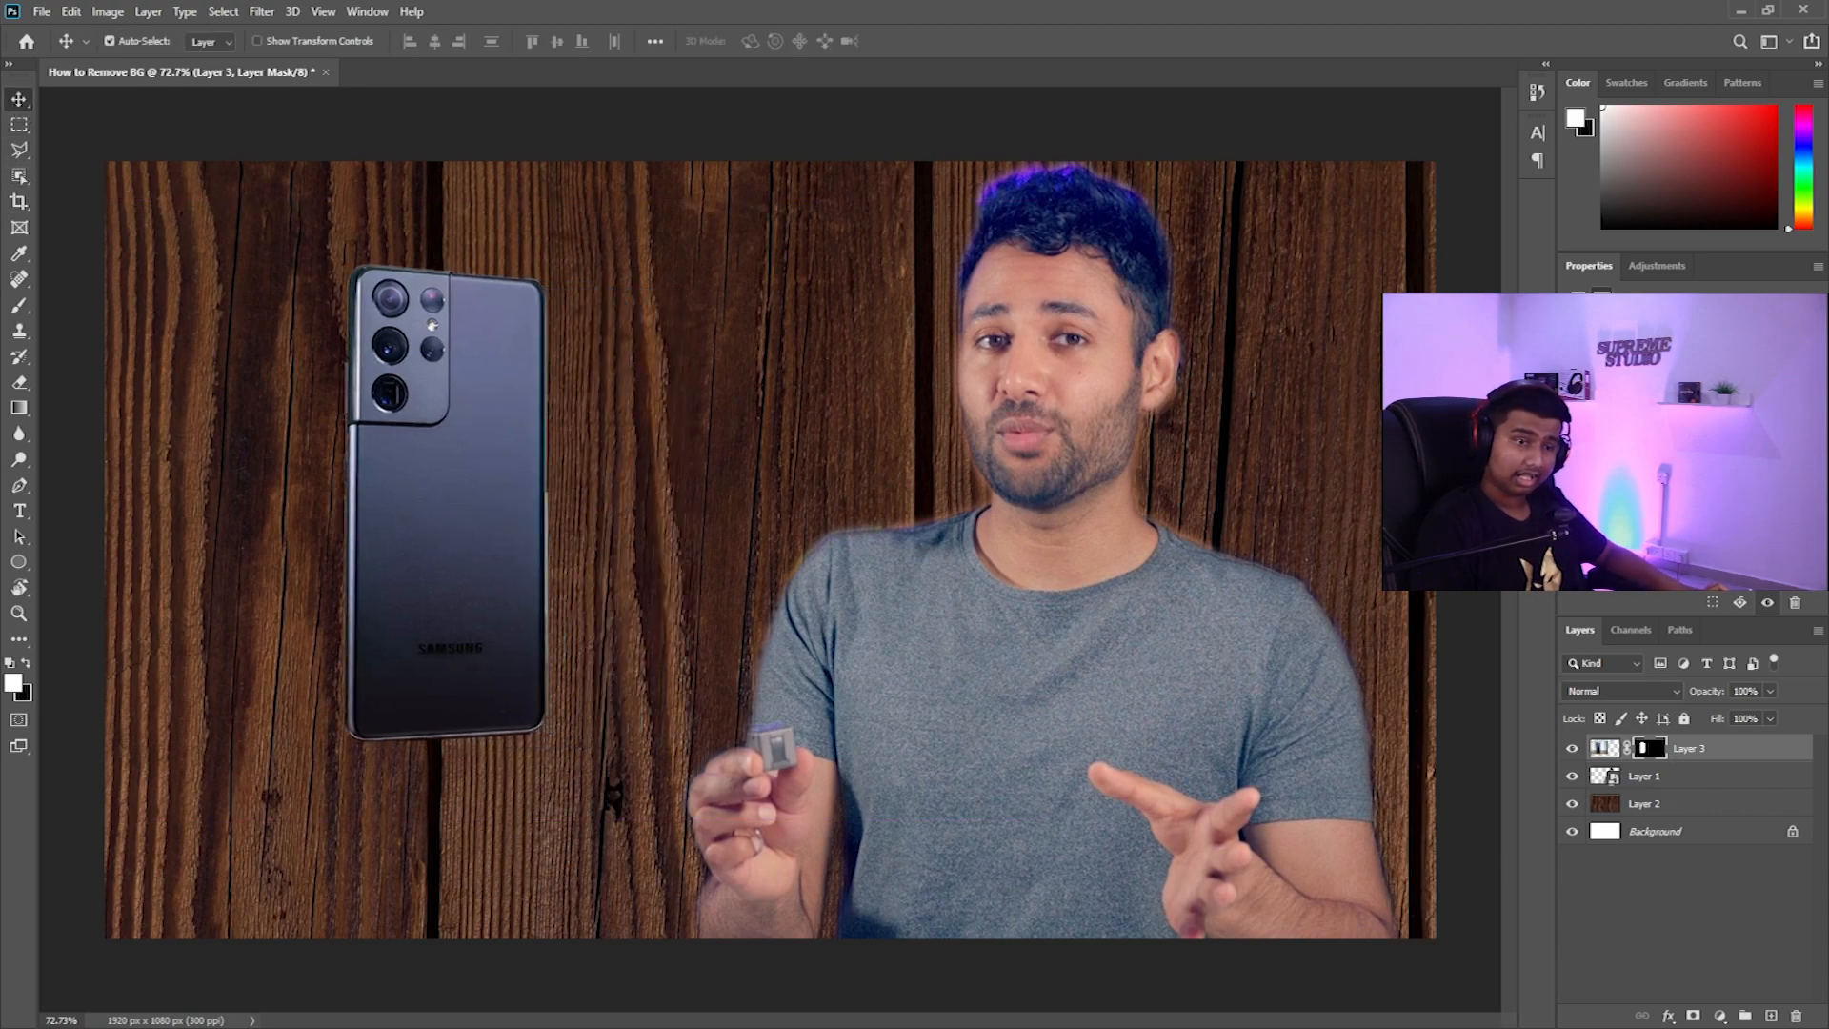
key("ctrl+t")
left_click_drag(548, 742, 624, 919)
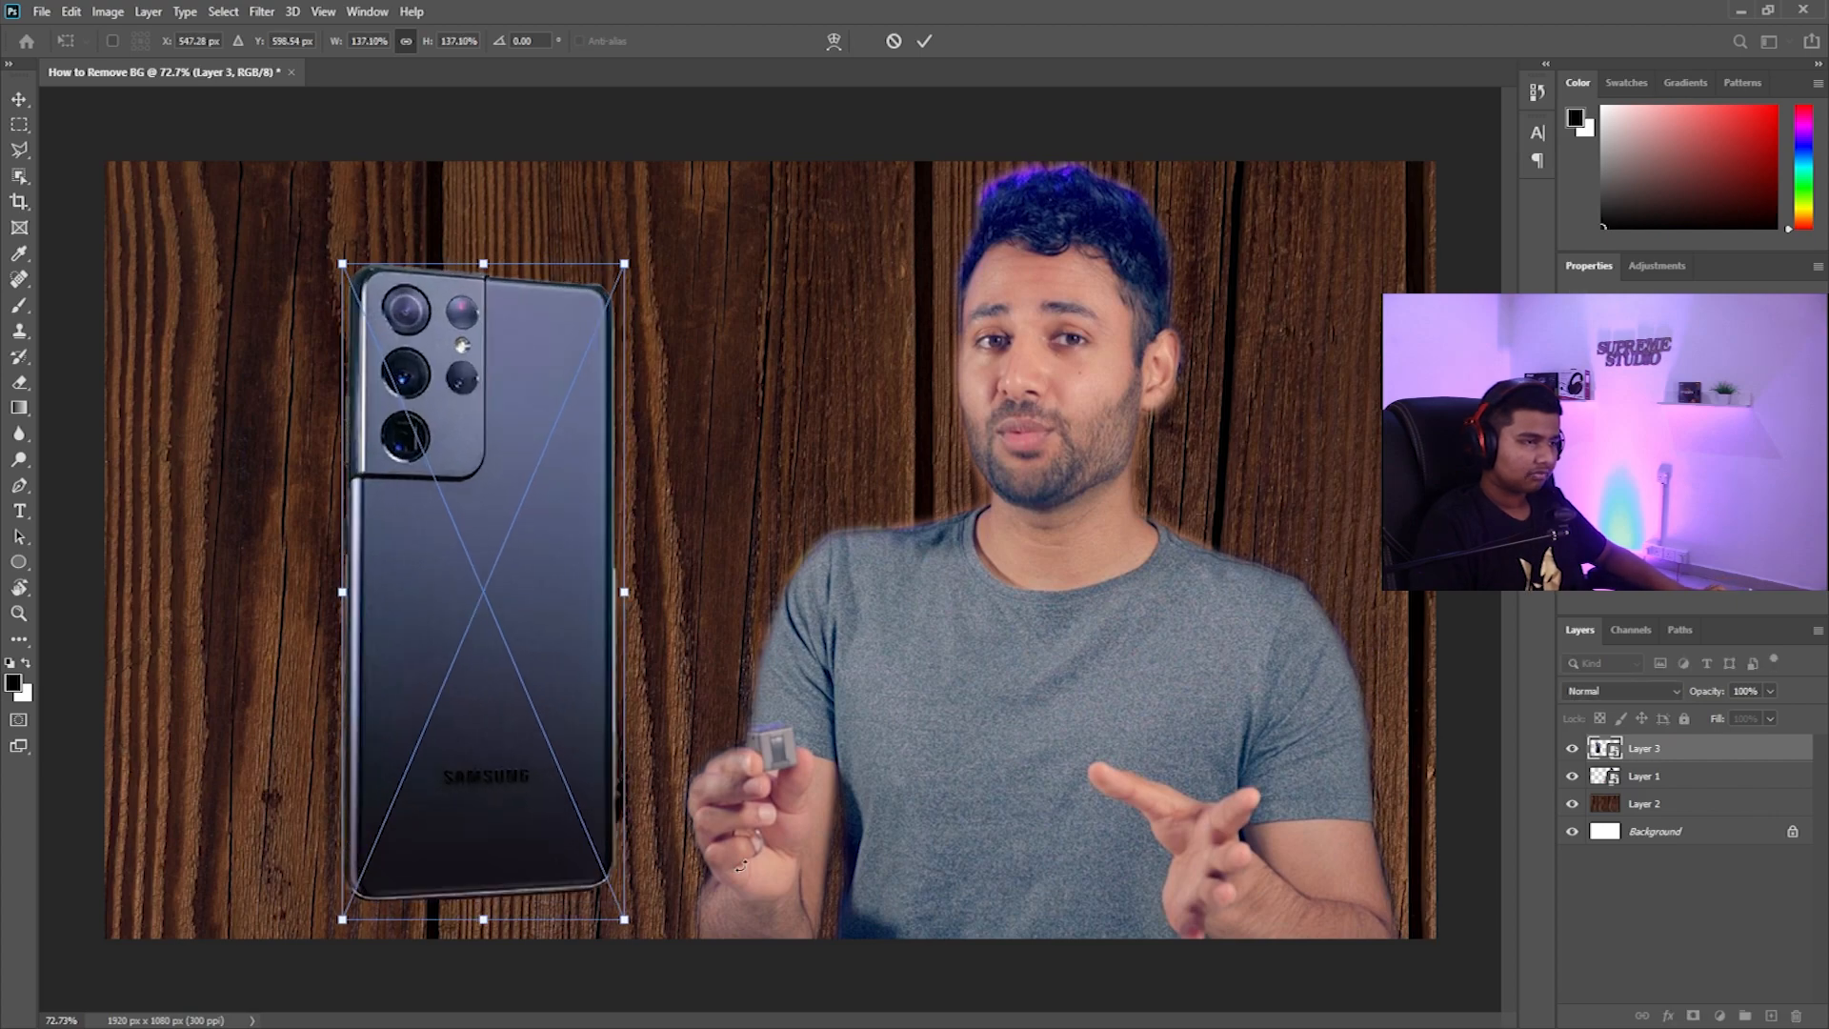
left_click_drag(600, 722, 562, 658)
key("Return")
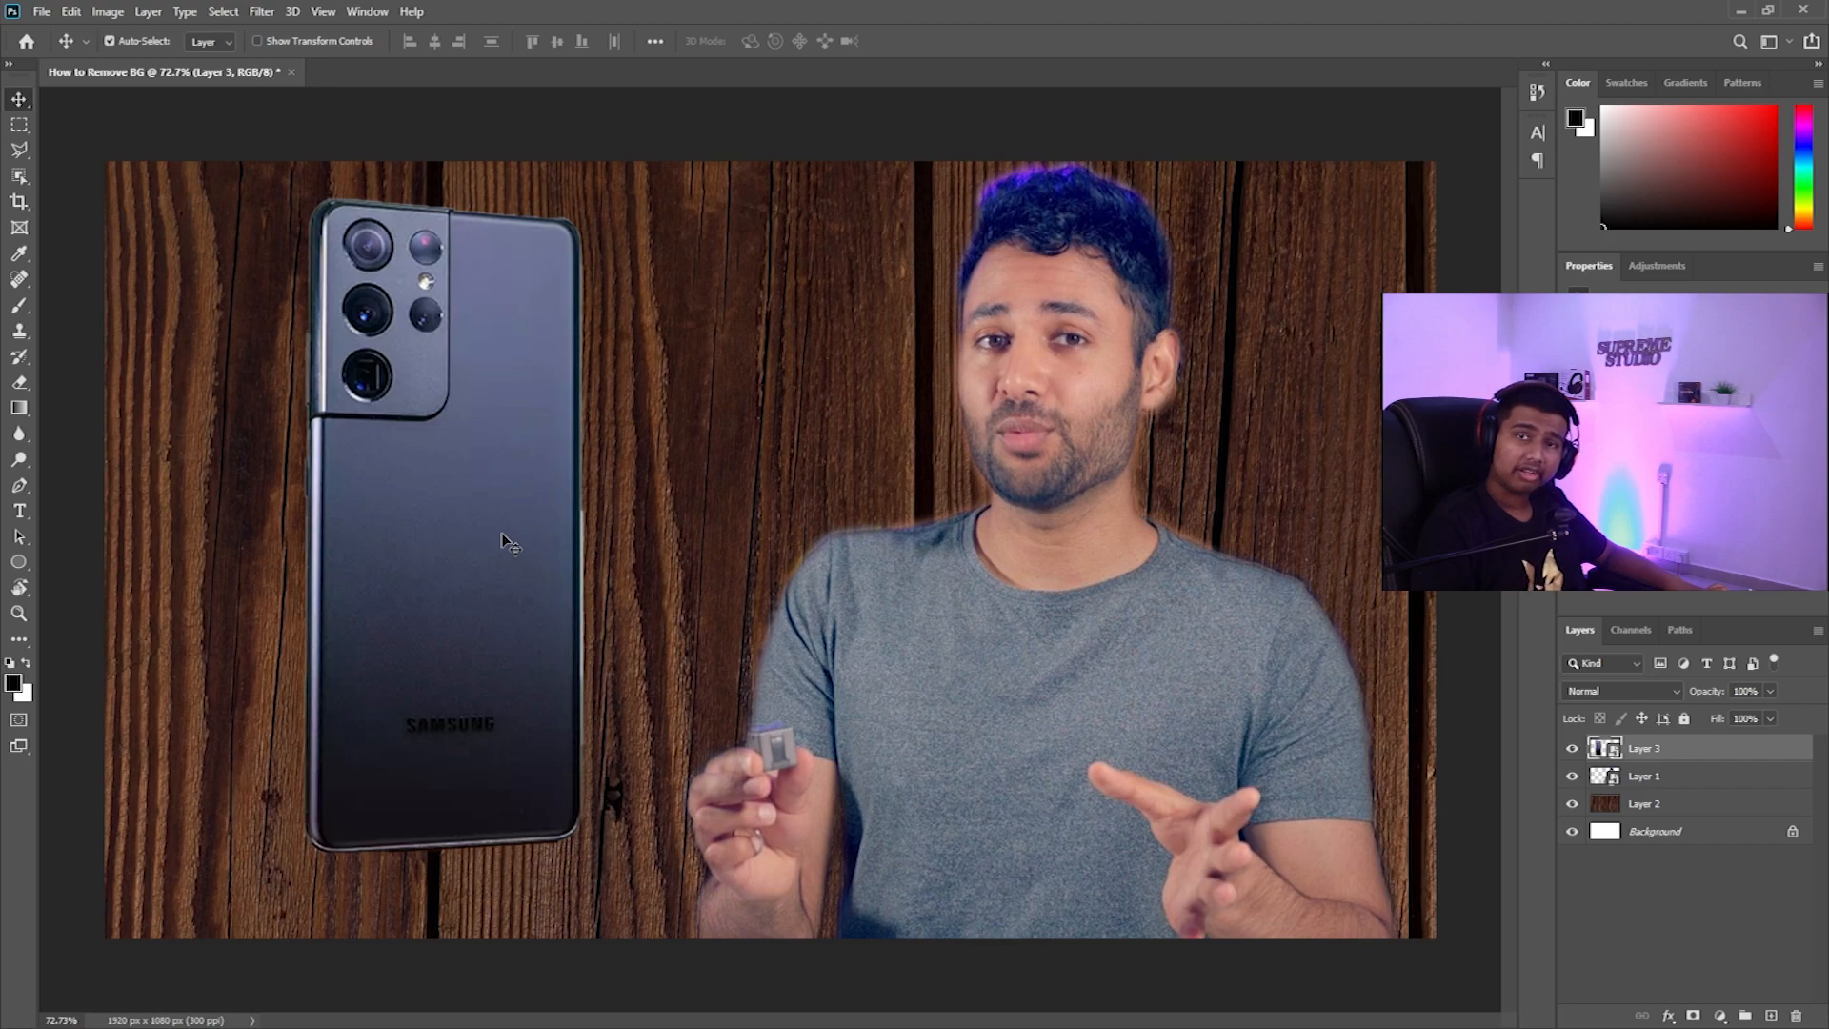
Switch to the Object Selection tool with the phone layer active
key("w")
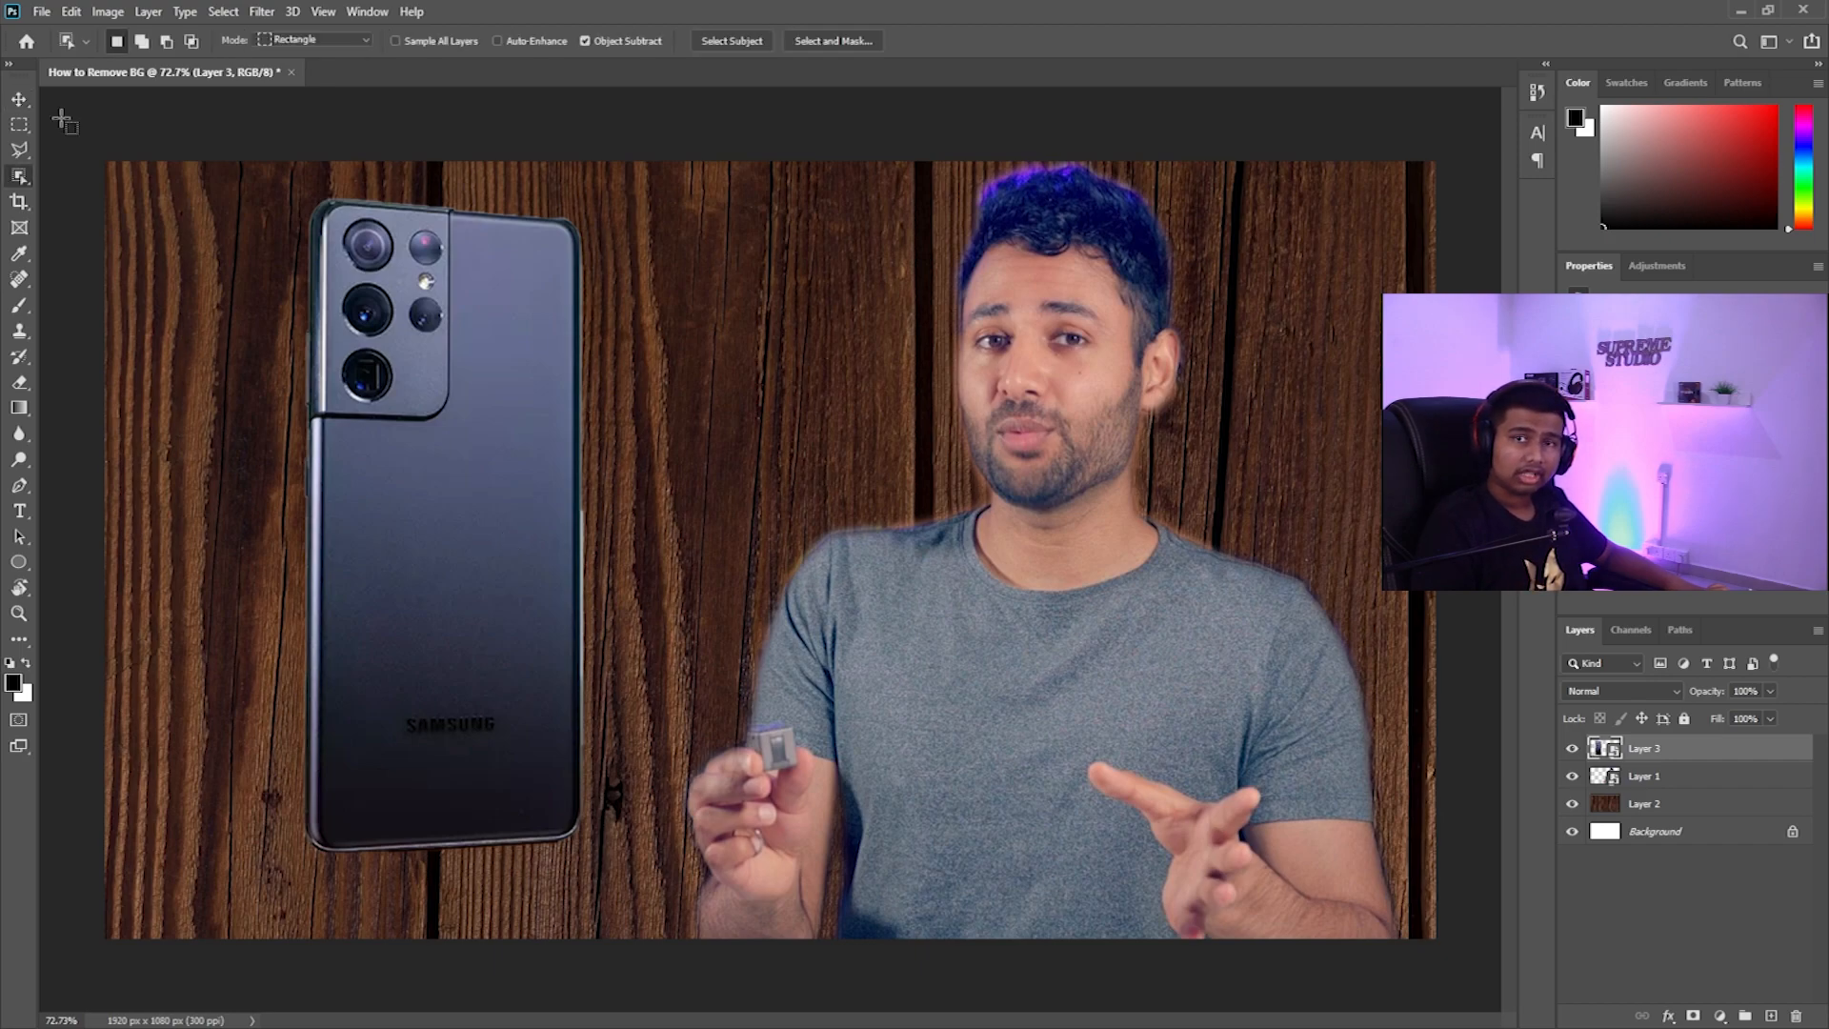